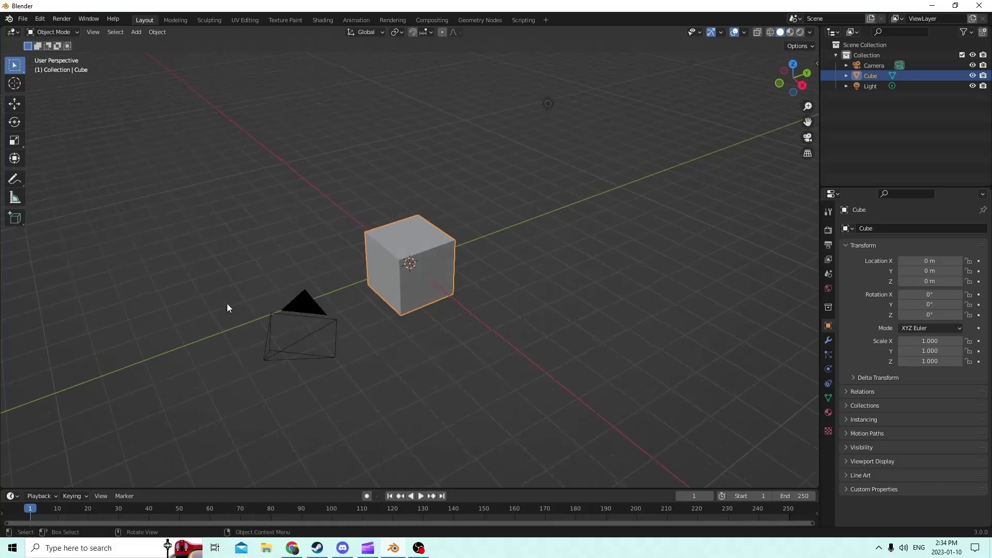
# Step: Delete the default camera and the light from the scene
pyautogui.click(231, 243)
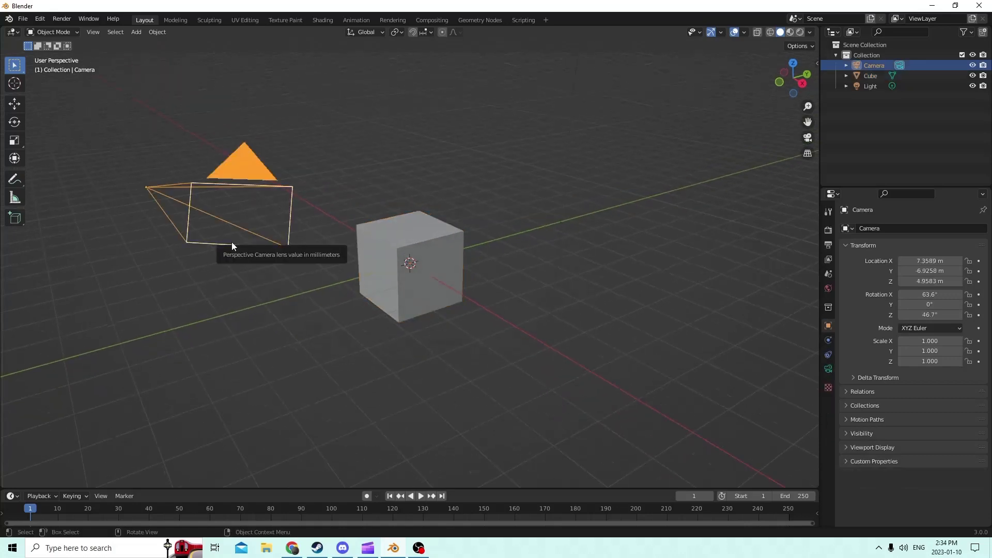
pyautogui.press('Delete')
pyautogui.moveTo(279, 264); pyautogui.dragTo(520, 223, button='middle')
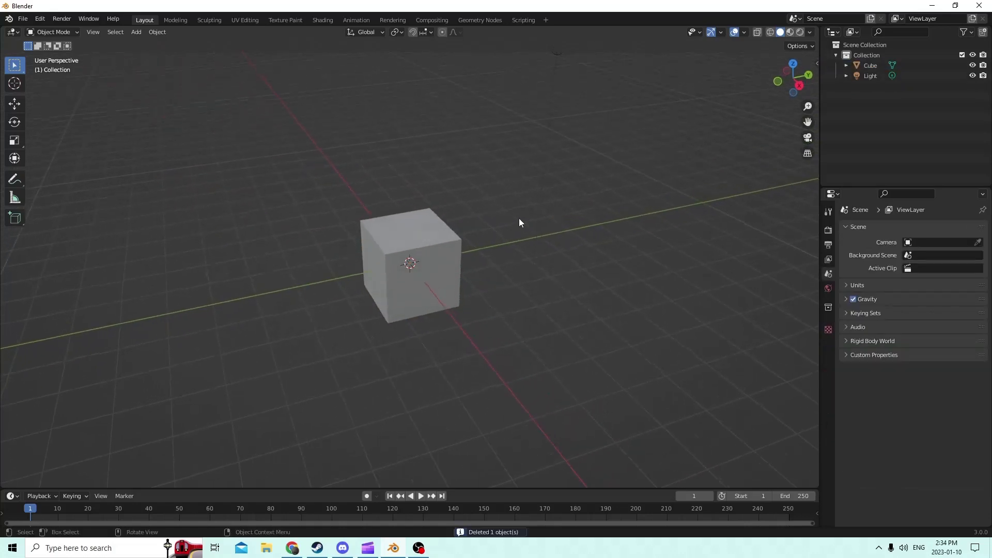
pyautogui.click(536, 218)
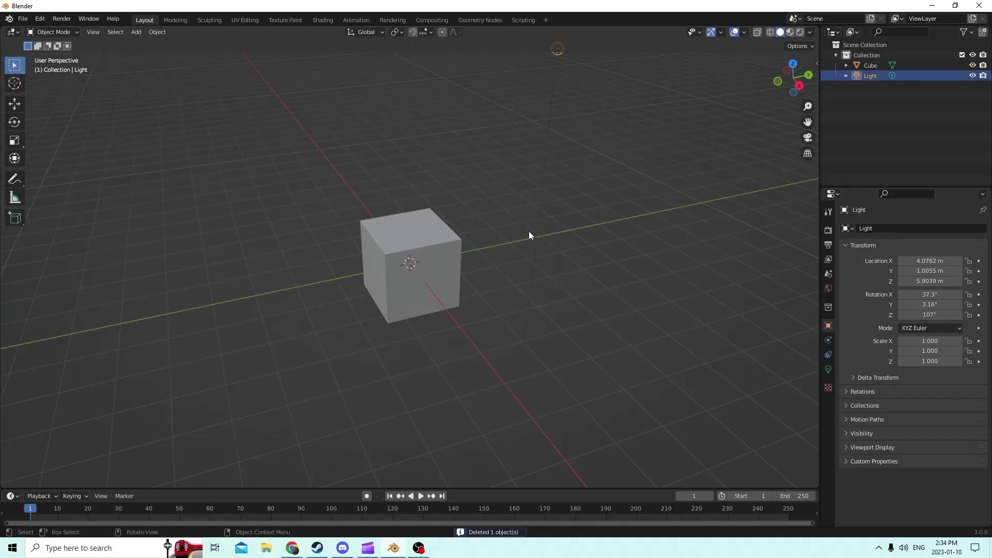
pyautogui.press('Delete')
# Step: Select the cube and set the transform orientation to Local
pyautogui.click(431, 278)
pyautogui.moveTo(431, 278); pyautogui.dragTo(437, 245, button='middle')
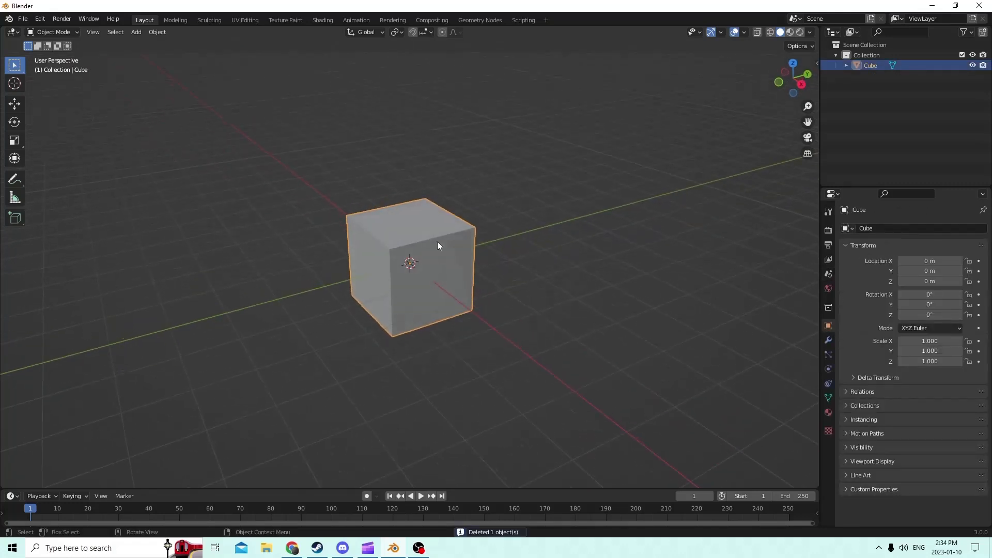
pyautogui.click(380, 33)
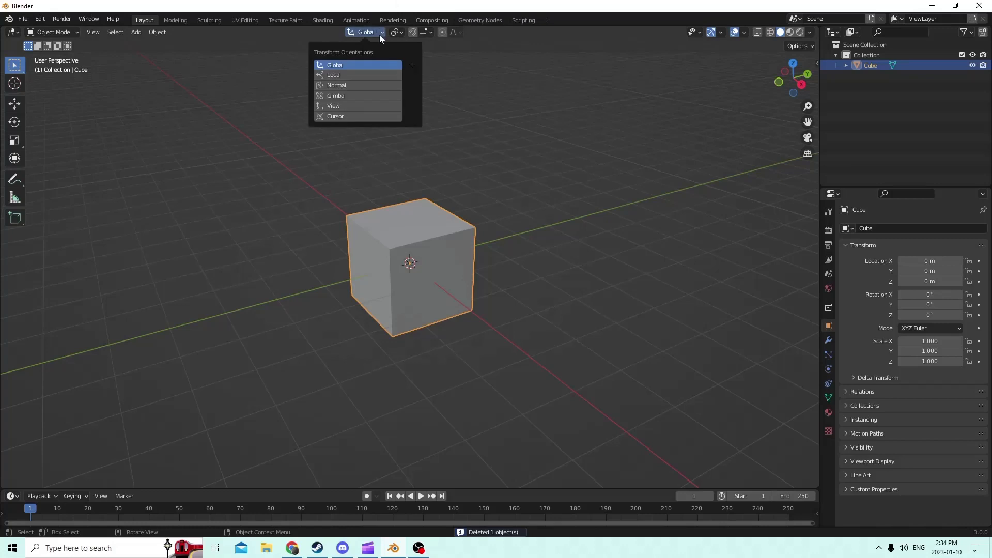
pyautogui.click(368, 75)
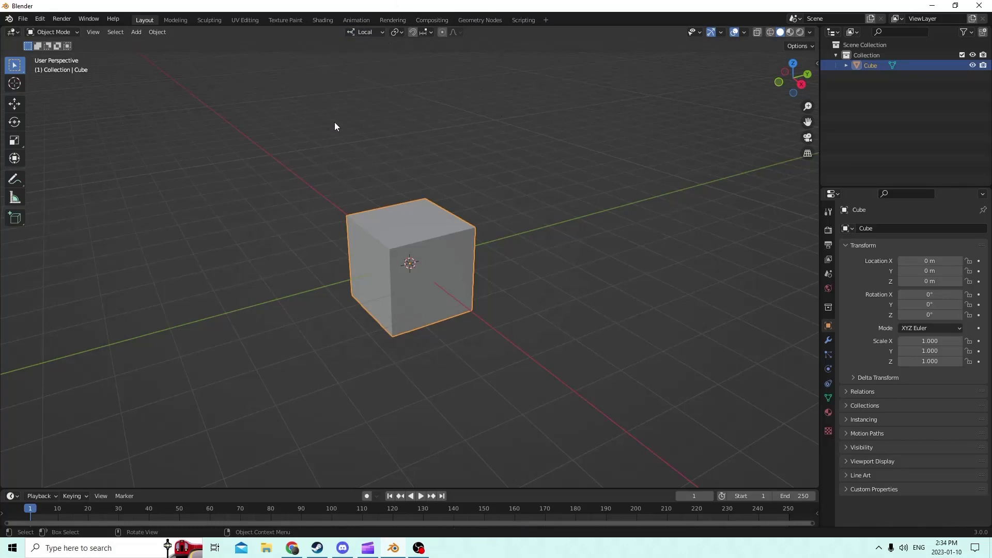
# Step: Set the scene's unit scale to 0.01 with the metric unit system
pyautogui.moveTo(335, 126); pyautogui.dragTo(354, 119, button='middle')
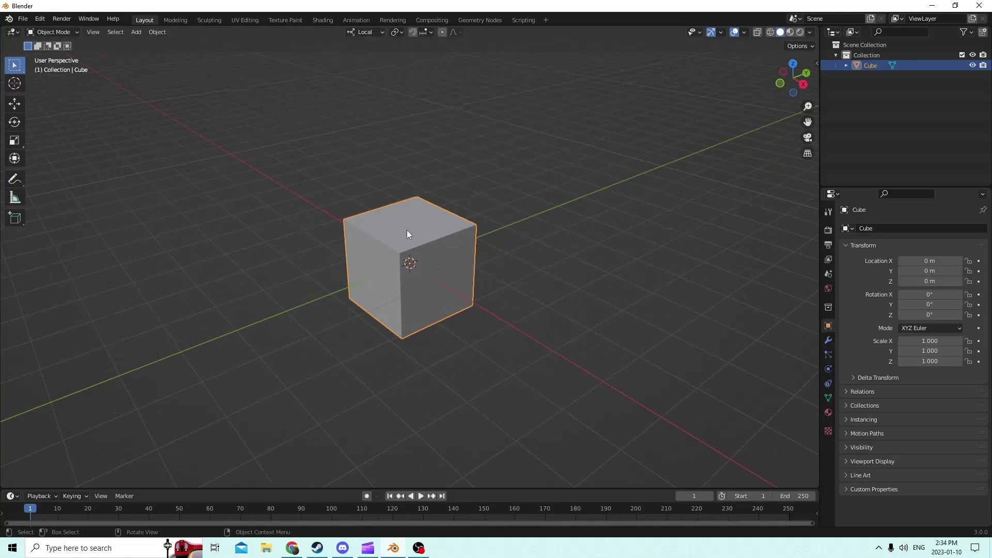
pyautogui.moveTo(407, 234); pyautogui.dragTo(386, 235, button='middle')
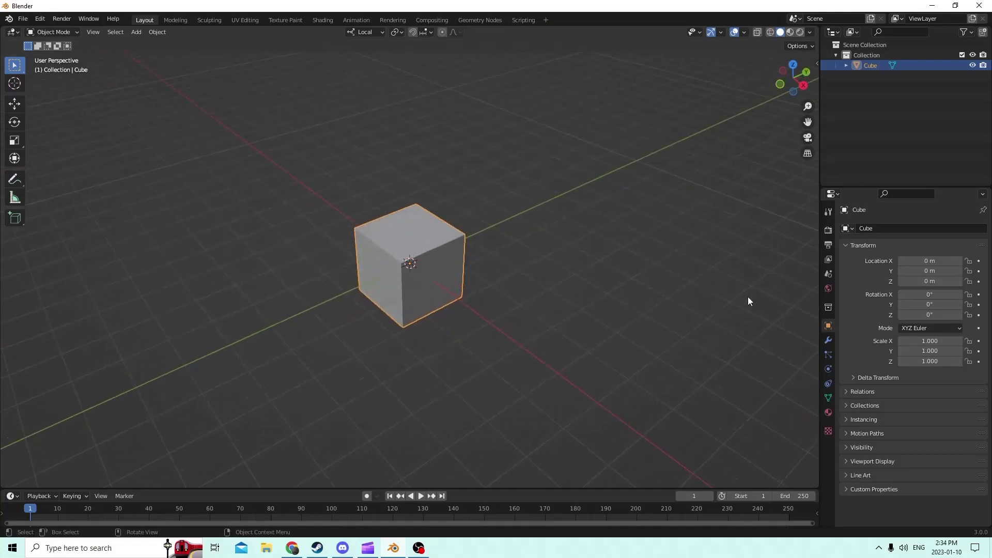
pyautogui.click(827, 275)
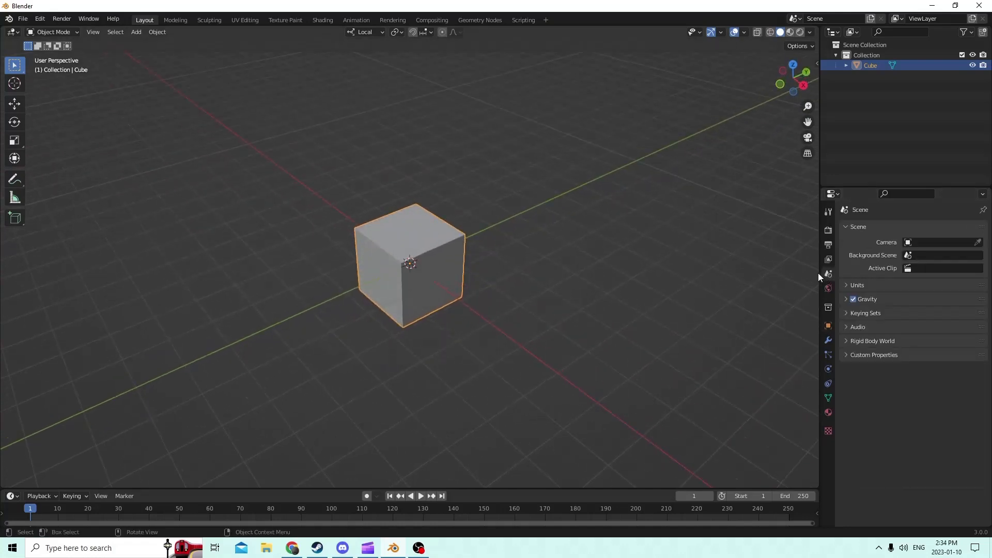
pyautogui.click(866, 286)
pyautogui.click(923, 313)
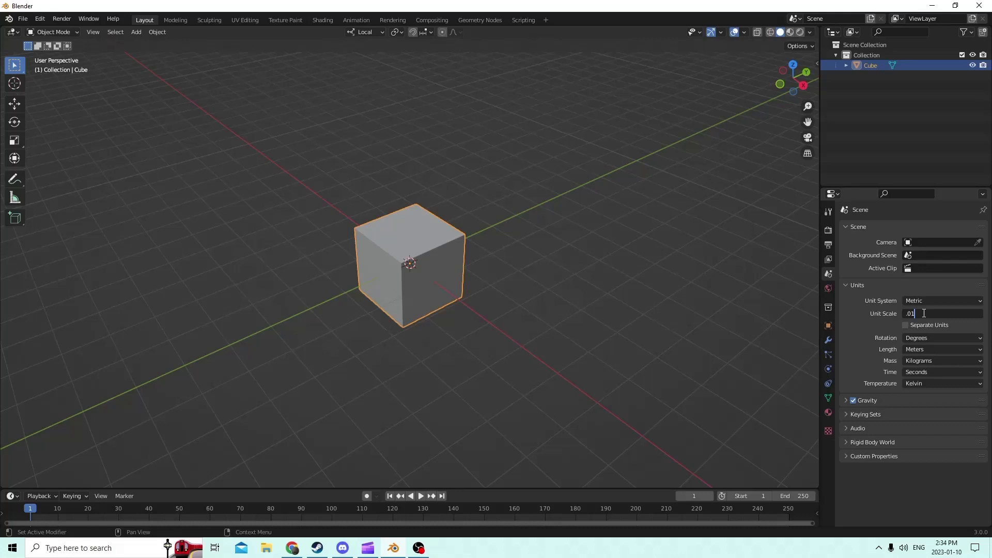
pyautogui.write('.01')
pyautogui.press('Return')
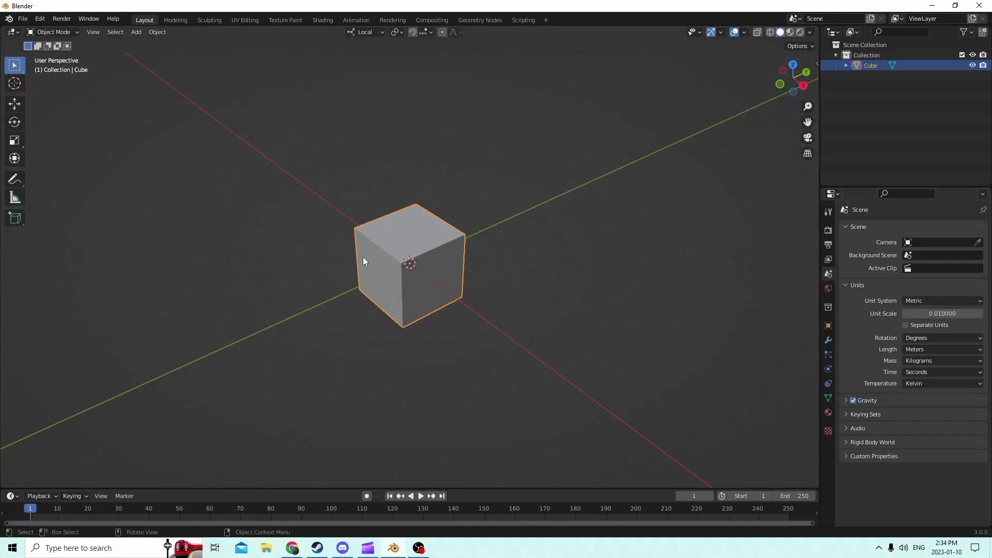
# Step: Set the viewport overlay's grid scale to 0.01
pyautogui.moveTo(390, 207); pyautogui.dragTo(377, 176, button='middle')
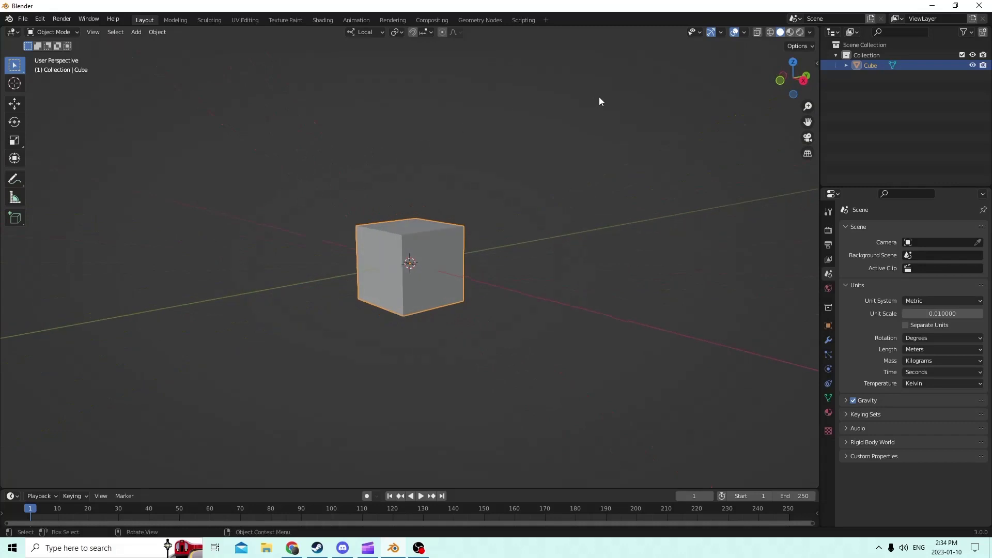
pyautogui.click(744, 32)
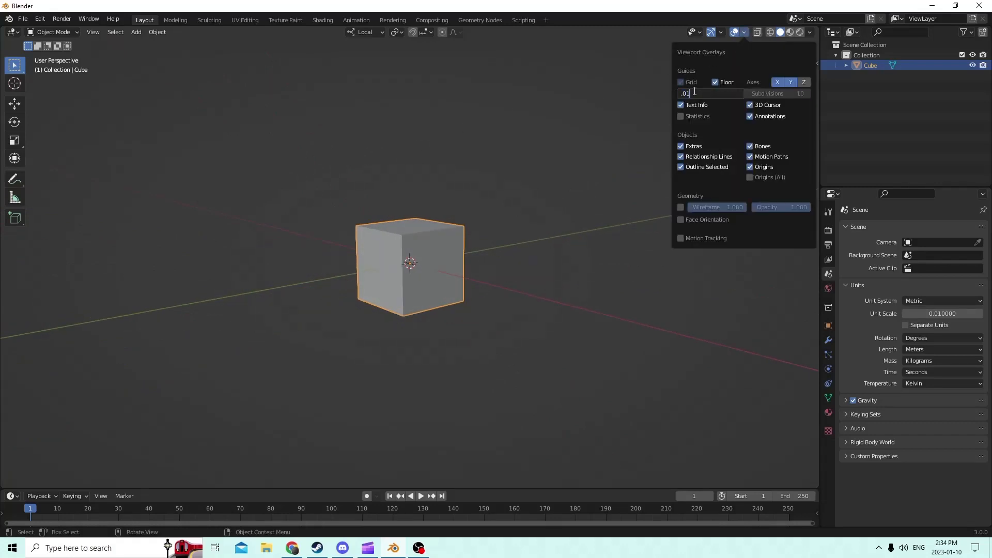
pyautogui.click(694, 91)
pyautogui.write('.01')
pyautogui.press('Return')
pyautogui.moveTo(503, 142); pyautogui.dragTo(642, 148, button='middle')
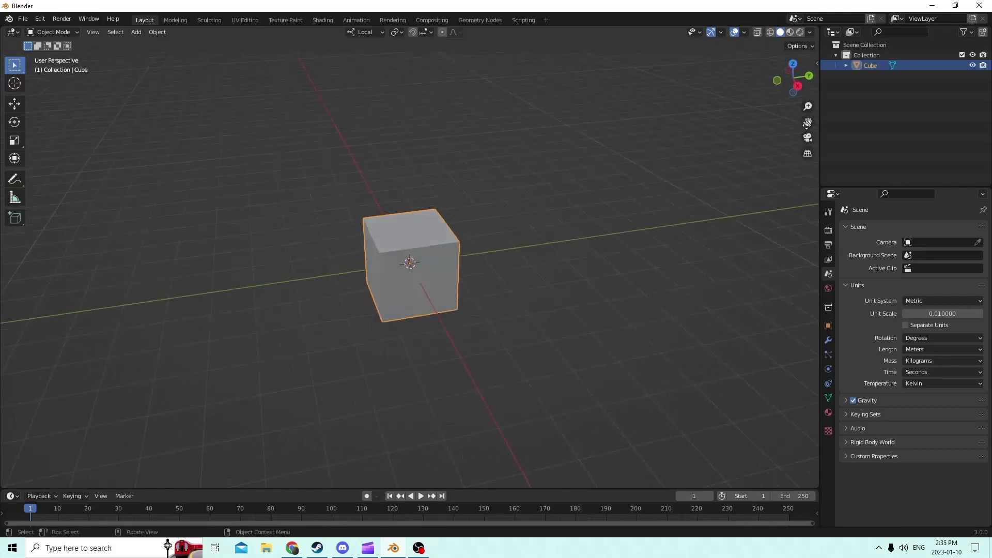
# Step: Enter Edit Mode on the cube and switch to edge selection
pyautogui.moveTo(810, 122); pyautogui.dragTo(836, 171)
pyautogui.scroll(3, 517, 86)
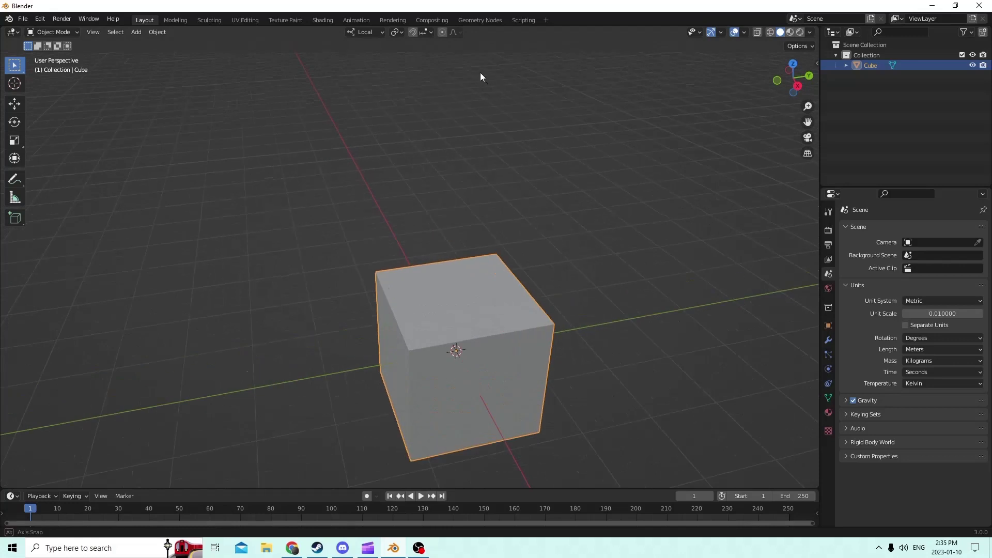
pyautogui.moveTo(478, 67); pyautogui.dragTo(455, 96, button='middle')
pyautogui.moveTo(549, 160); pyautogui.dragTo(524, 150, button='middle')
pyautogui.moveTo(481, 252); pyautogui.dragTo(496, 271, button='middle')
pyautogui.press('Tab')
pyautogui.scroll(1, 489, 259)
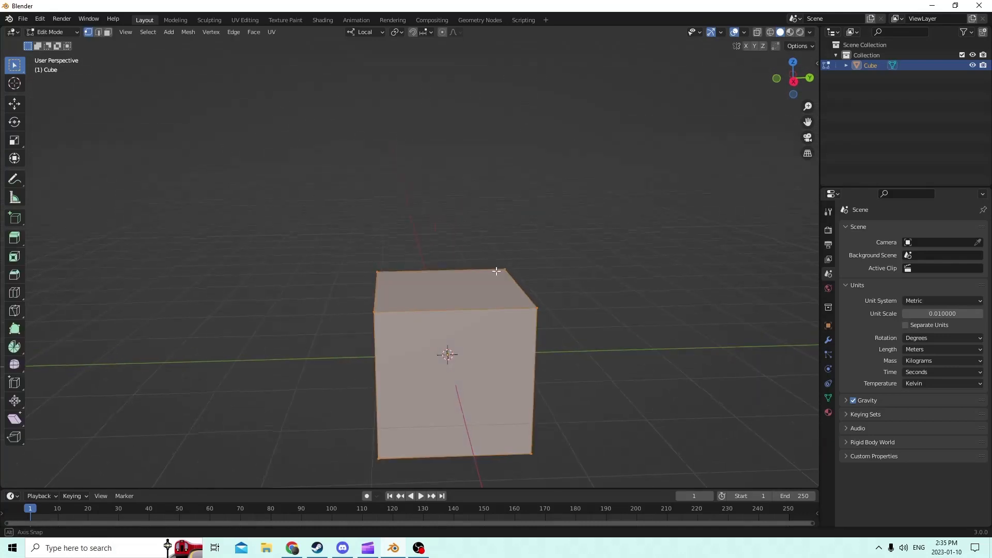
pyautogui.click(97, 32)
# Step: Select the cube's four vertical edges and bevel them with a width of about 0.0023 m
pyautogui.moveTo(421, 251); pyautogui.dragTo(401, 249, button='middle')
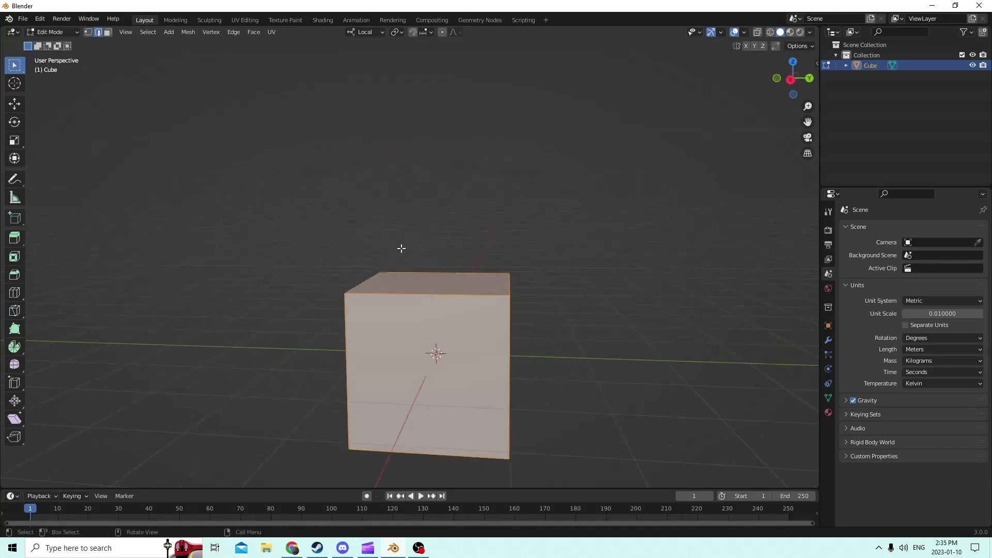
pyautogui.click(509, 346)
pyautogui.moveTo(476, 320); pyautogui.dragTo(405, 347, button='middle')
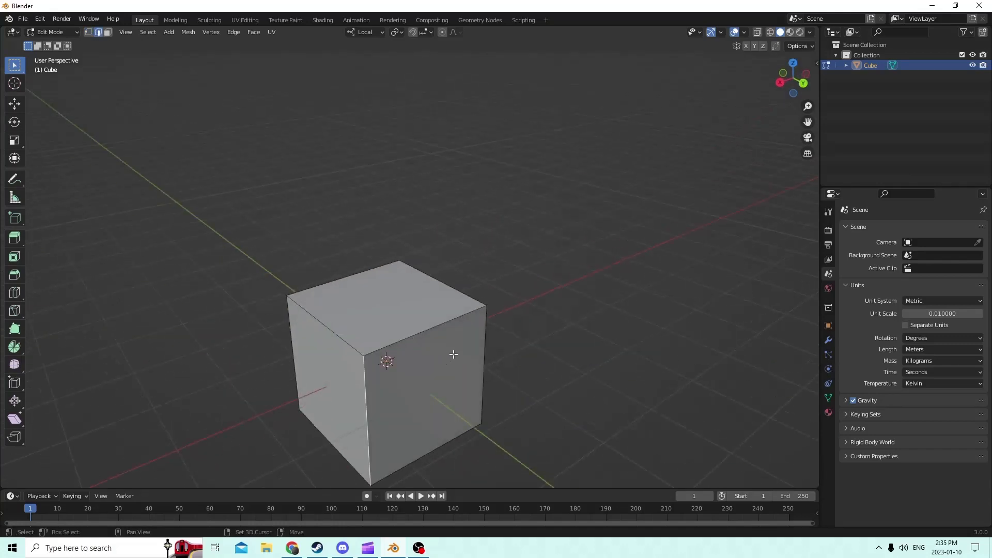
pyautogui.keyDown('shift'); pyautogui.click(482, 345); pyautogui.keyUp('shift')
pyautogui.moveTo(482, 344)
pyautogui.mouseDown(button='middle')
pyautogui.moveTo(392, 312)
pyautogui.moveTo(478, 359)
pyautogui.mouseUp(button='middle')
pyautogui.keyDown('shift'); pyautogui.click(483, 362); pyautogui.keyUp('shift')
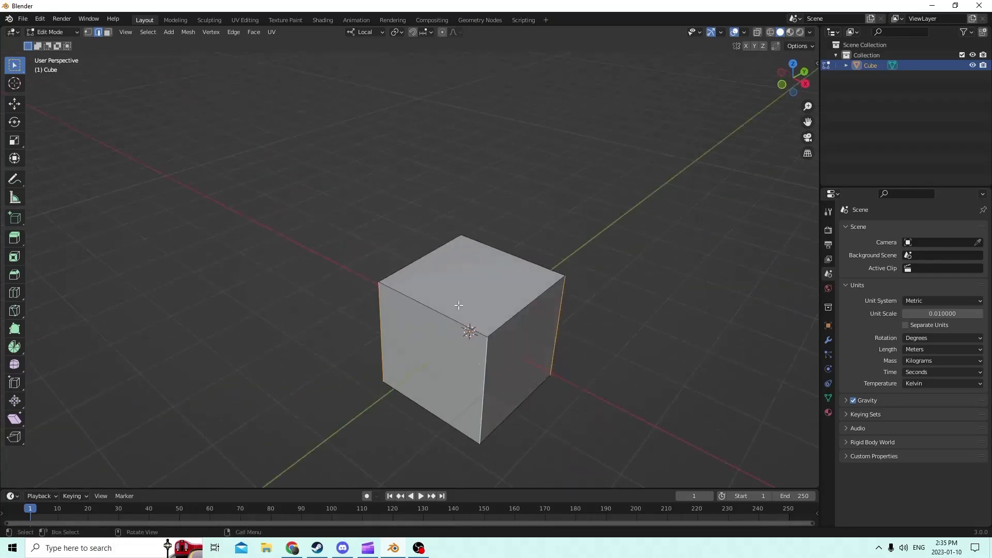
pyautogui.moveTo(380, 312); pyautogui.dragTo(534, 294, button='middle')
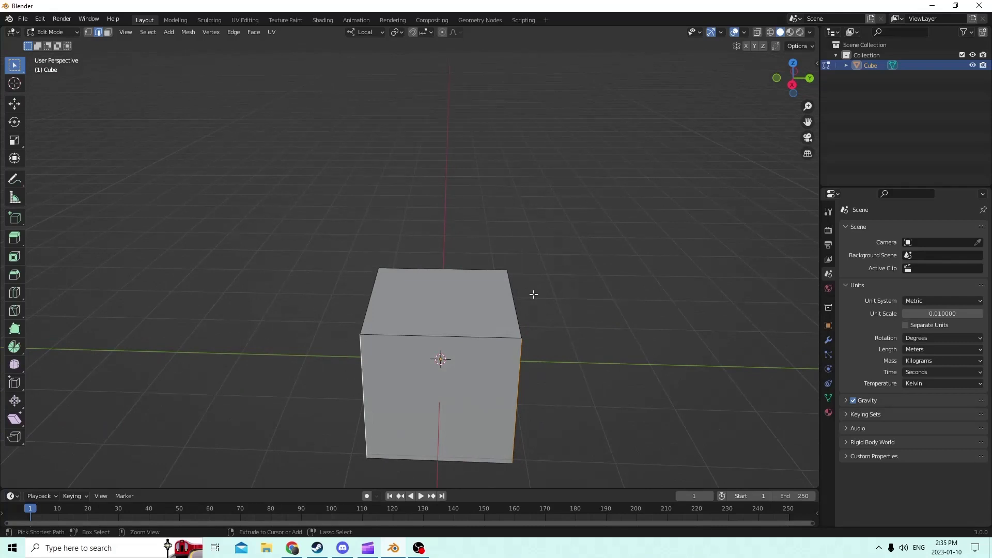
pyautogui.hotkey('ctrl', 'b')
pyautogui.click(553, 293)
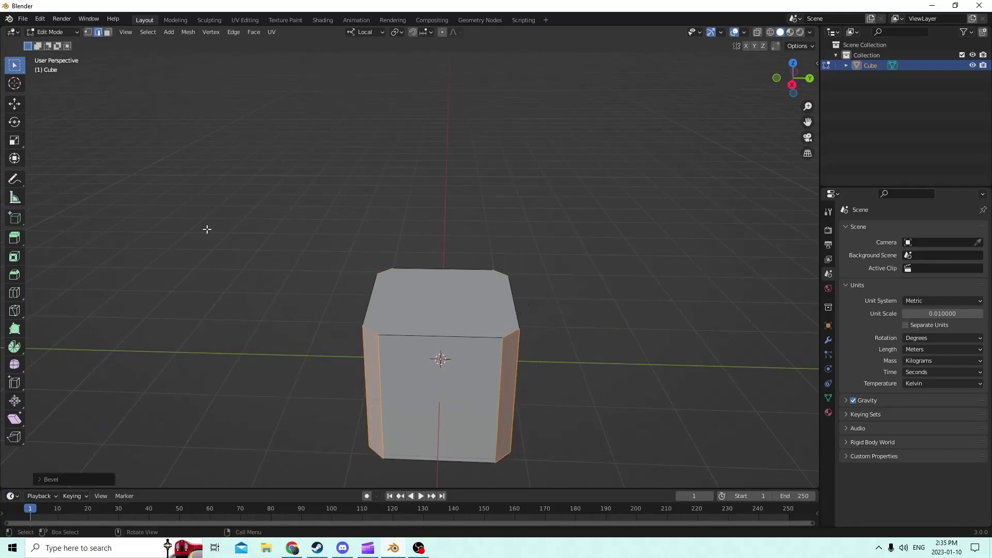
# Step: Set the bevel of the vertical edges to 8 segments to round the corners
pyautogui.click(71, 475)
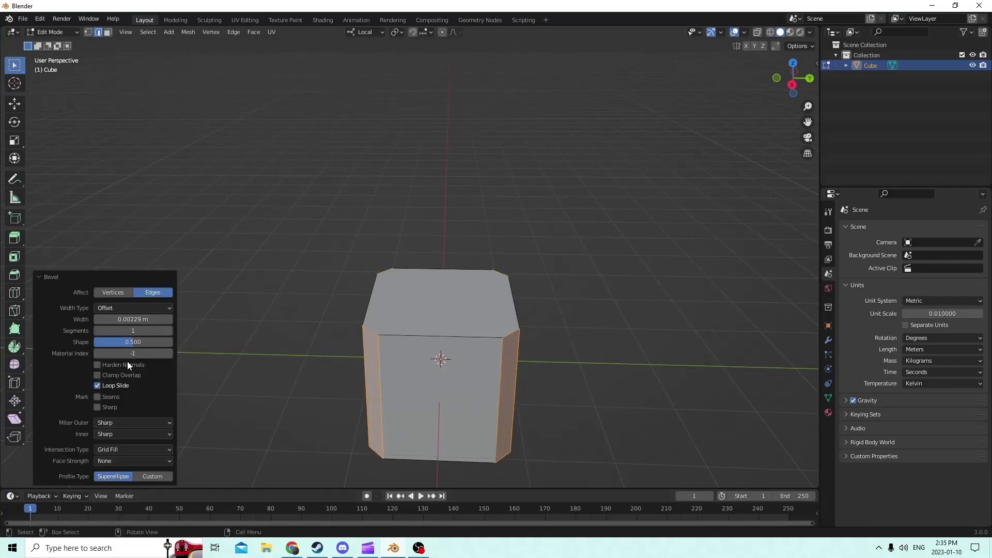
pyautogui.click(169, 330)
pyautogui.click(169, 330)
pyautogui.click(169, 330)
pyautogui.click(168, 330)
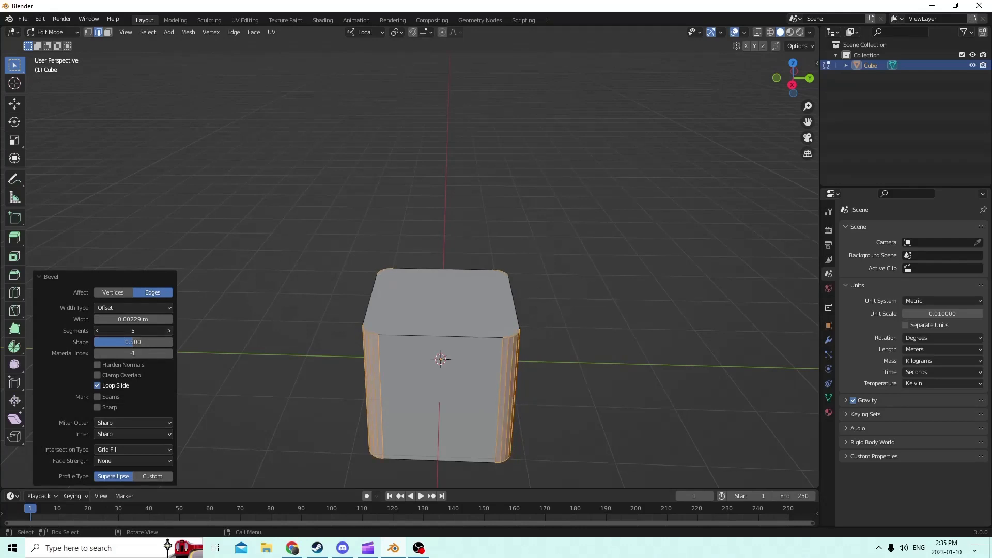
pyautogui.click(169, 330)
pyautogui.click(169, 330)
pyautogui.click(169, 331)
pyautogui.moveTo(285, 271); pyautogui.dragTo(509, 226, button='middle')
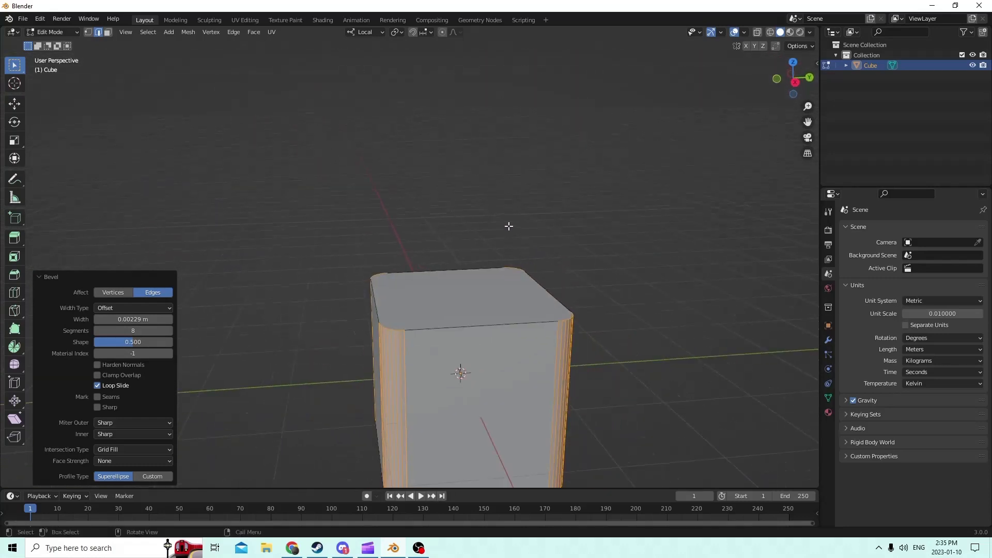
pyautogui.moveTo(598, 311); pyautogui.dragTo(521, 278, button='middle')
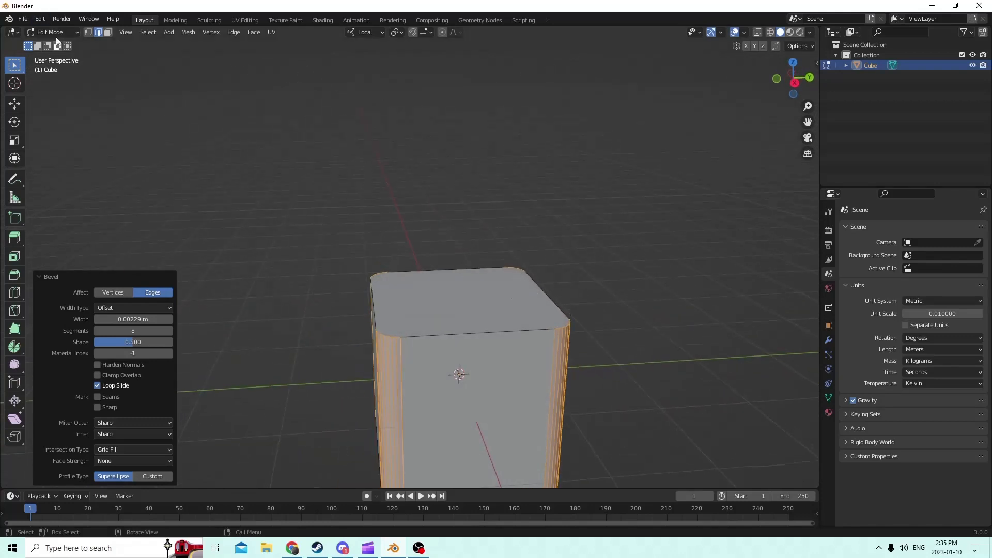
# Step: Undo the bevel and bevel the same four vertical edges with a larger width of about 0.0055 m and 8 segments
pyautogui.click(39, 19)
pyautogui.click(46, 28)
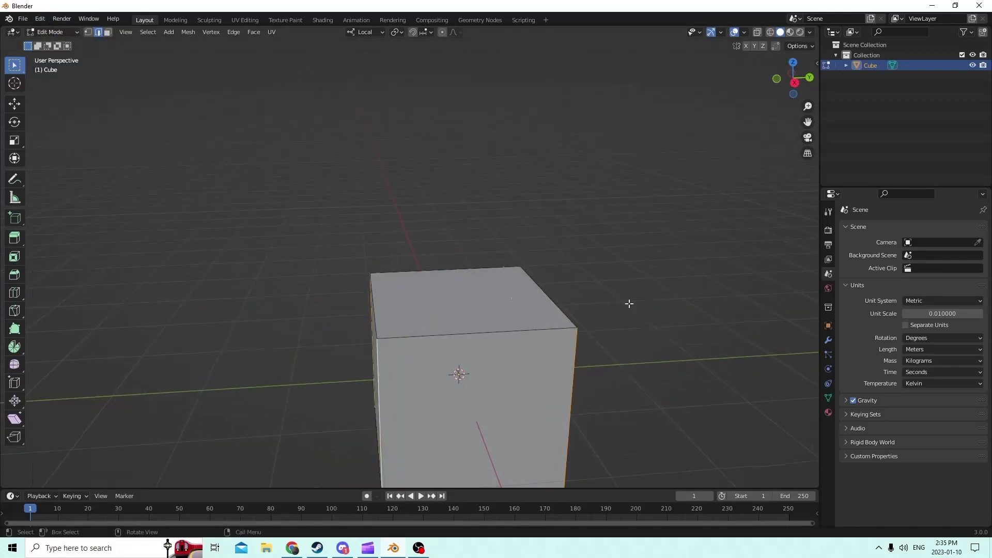
pyautogui.hotkey('ctrl', 'b')
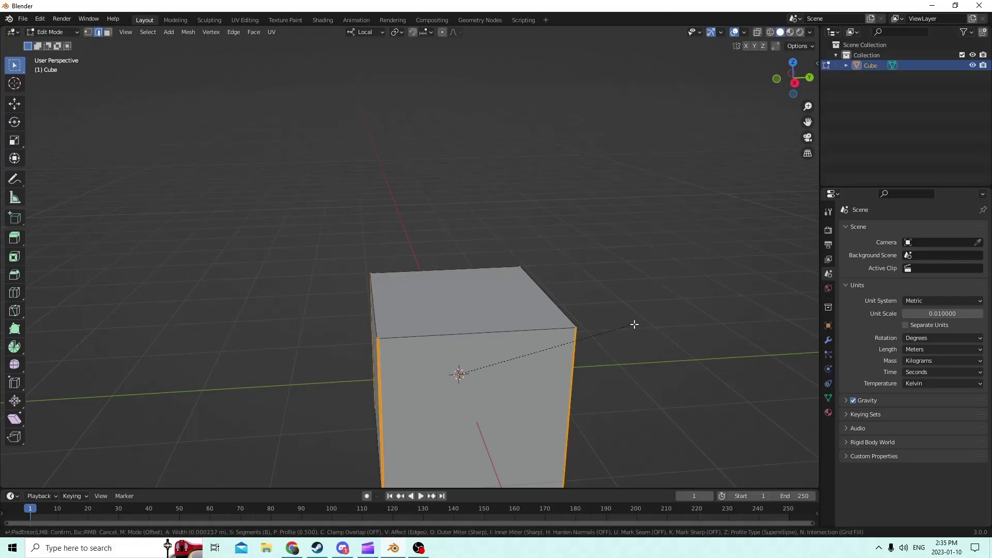
pyautogui.click(672, 330)
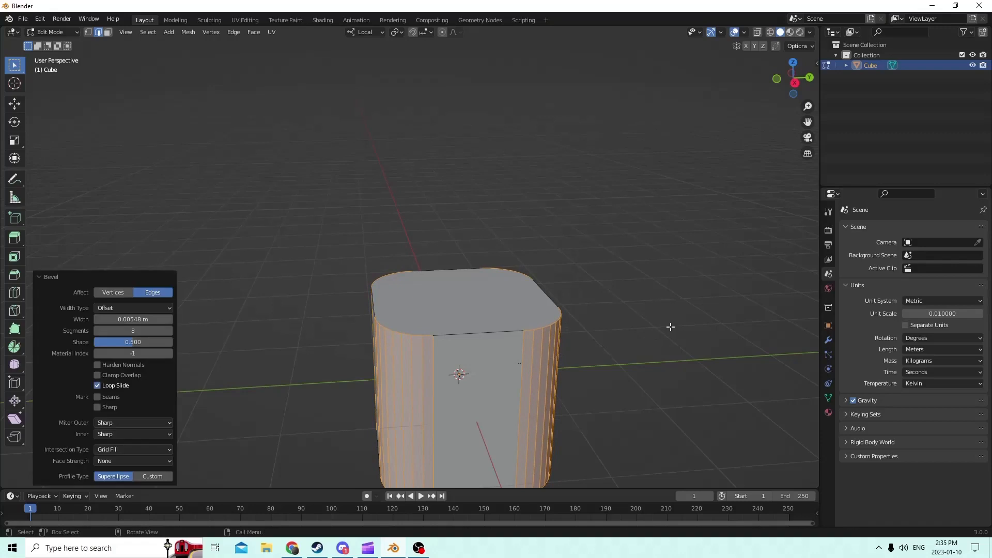
# Step: Return to Object Mode and scale the rounded cube down uniformly by about 0.605, then again by about 0.765
pyautogui.moveTo(482, 254); pyautogui.dragTo(536, 311, button='middle')
pyautogui.press('Tab')
pyautogui.press('s')
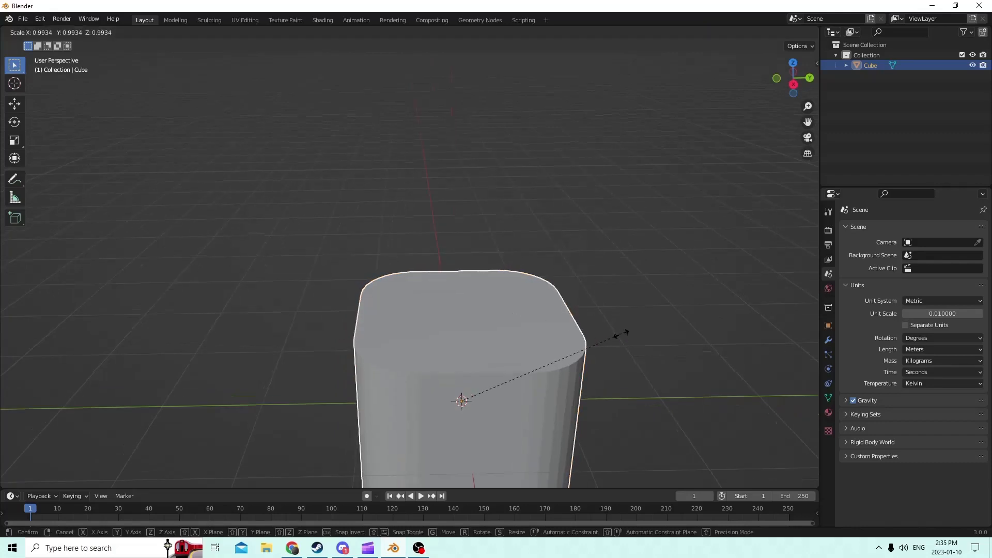
pyautogui.click(553, 348)
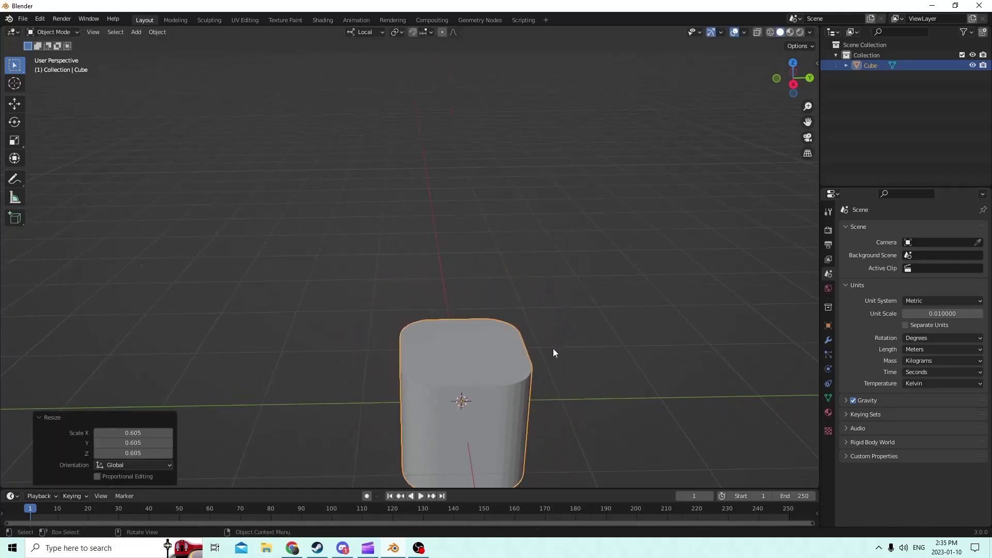
pyautogui.press('s')
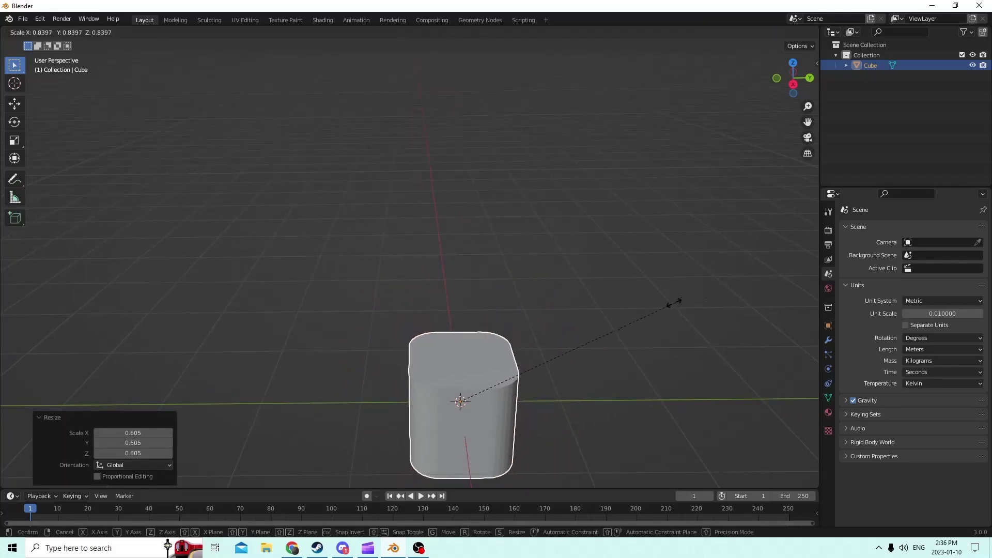
pyautogui.click(601, 276)
pyautogui.moveTo(601, 276); pyautogui.dragTo(339, 174, button='middle')
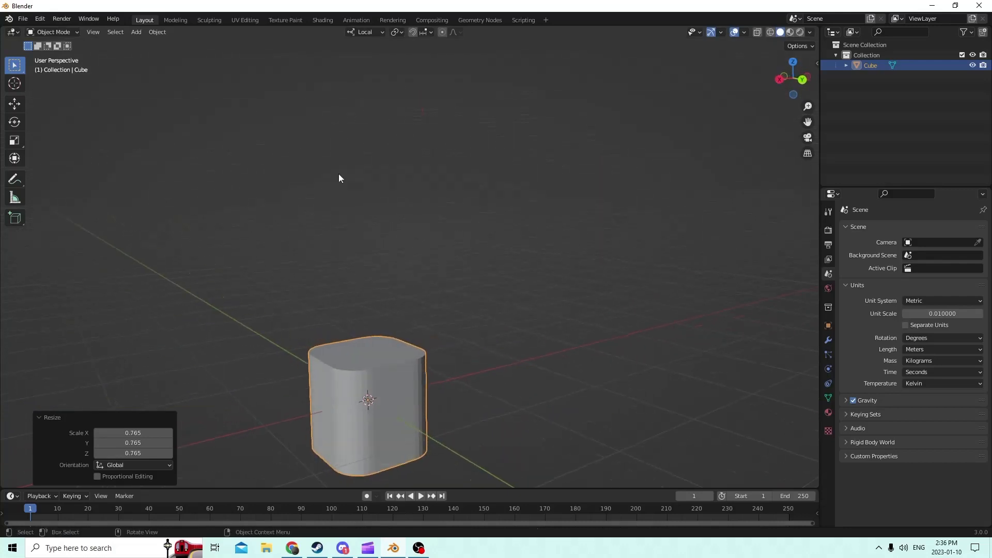
# Step: Scale the rounded cube along its local Z axis by about 6.32 to form a tall column
pyautogui.click(14, 139)
pyautogui.moveTo(90, 150); pyautogui.dragTo(326, 190, button='middle')
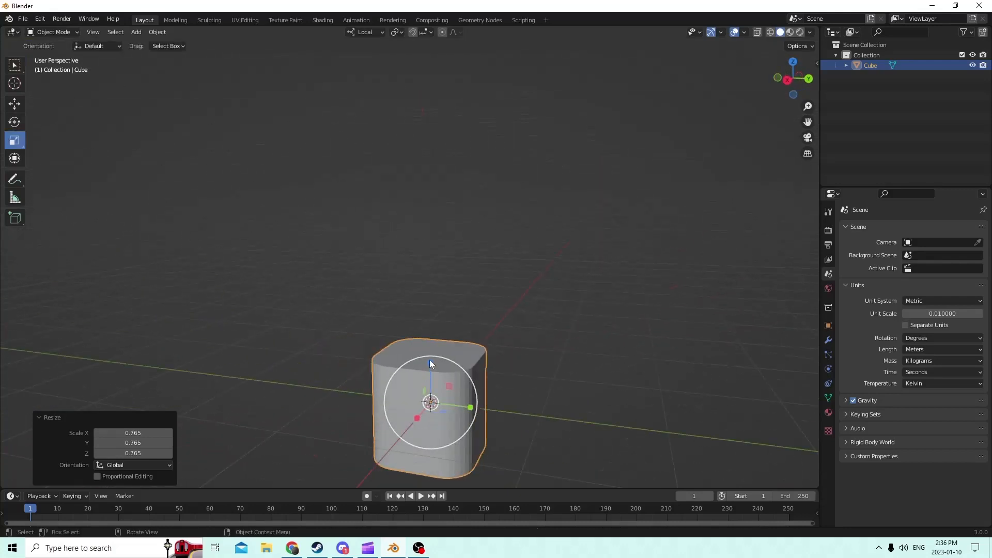
pyautogui.moveTo(429, 364); pyautogui.dragTo(423, 122)
pyautogui.moveTo(423, 121); pyautogui.dragTo(441, 253, button='middle')
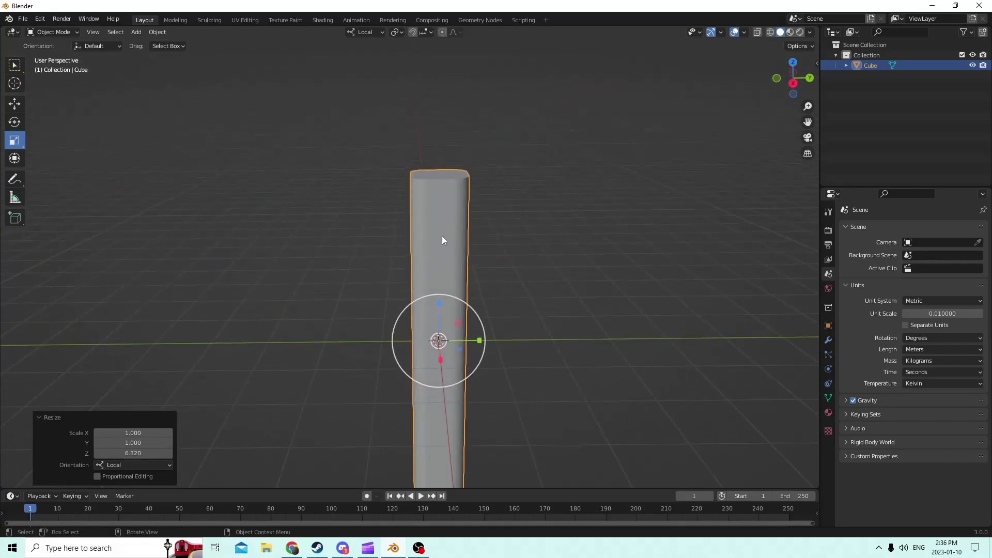
# Step: Duplicate the tall rounded column in place, without offsetting the copy
pyautogui.moveTo(442, 253)
pyautogui.mouseDown(button='middle')
pyautogui.moveTo(365, 215)
pyautogui.moveTo(314, 243)
pyautogui.moveTo(318, 196)
pyautogui.moveTo(375, 231)
pyautogui.moveTo(424, 237)
pyautogui.moveTo(442, 267)
pyautogui.moveTo(414, 256)
pyautogui.moveTo(423, 253)
pyautogui.moveTo(380, 259)
pyautogui.moveTo(402, 286)
pyautogui.moveTo(426, 270)
pyautogui.moveTo(431, 205)
pyautogui.moveTo(432, 224)
pyautogui.moveTo(412, 225)
pyautogui.moveTo(434, 247)
pyautogui.mouseUp(button='middle')
pyautogui.hotkey('shift', 'd')
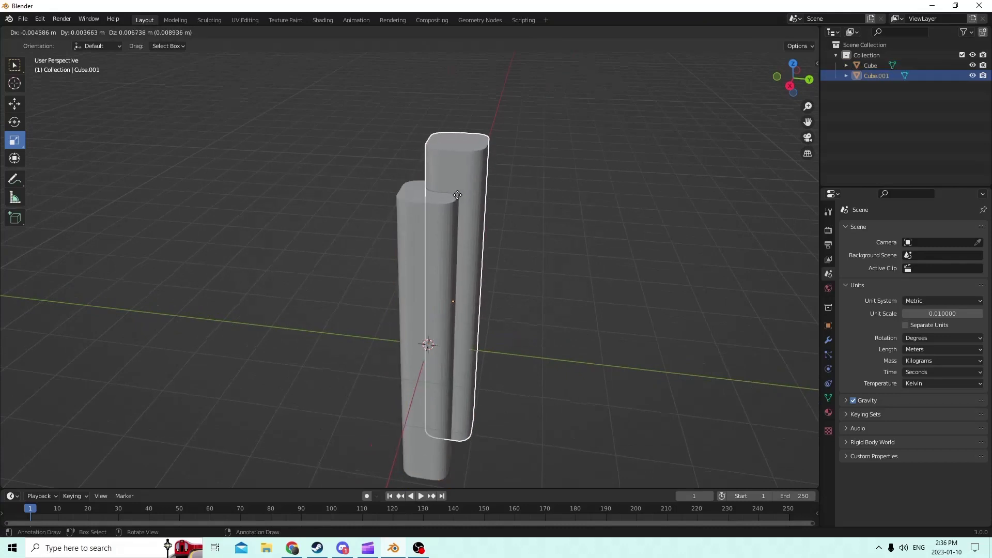
pyautogui.press('Escape')
pyautogui.moveTo(446, 175); pyautogui.dragTo(357, 159, button='middle')
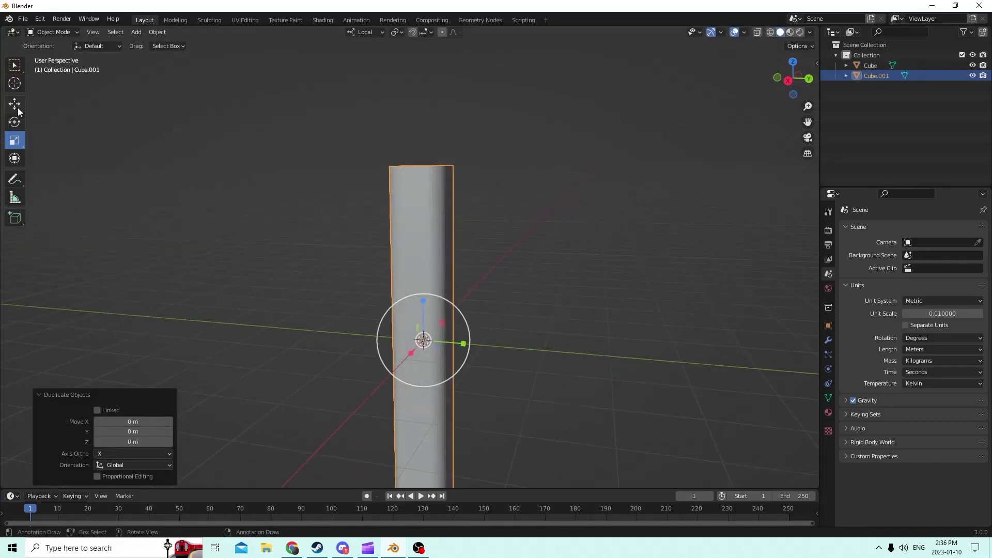
# Step: Scale the duplicate uniformly by about 1.36, then along its local Z axis by about 0.073 to form a flat cap
pyautogui.press('s')
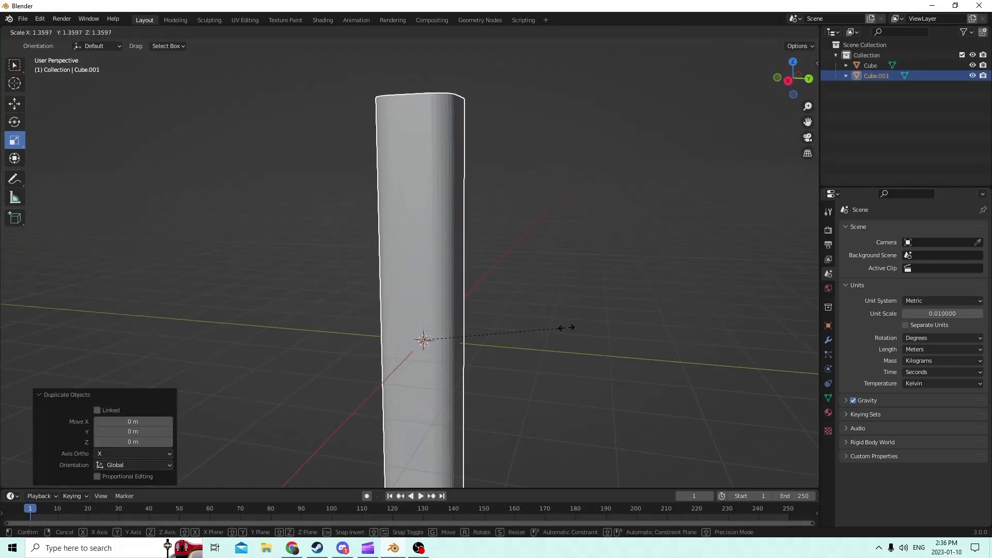
pyautogui.click(564, 327)
pyautogui.moveTo(424, 302); pyautogui.dragTo(422, 336)
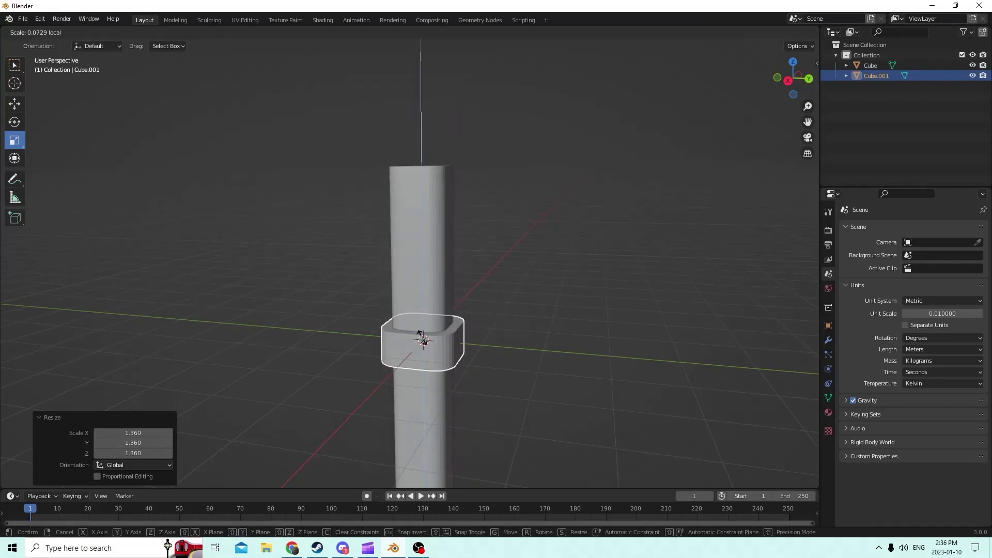
# Step: Move the cap up its local Z axis by about 0.0316 m and another 0.0031 m, to just above the column
pyautogui.click(15, 104)
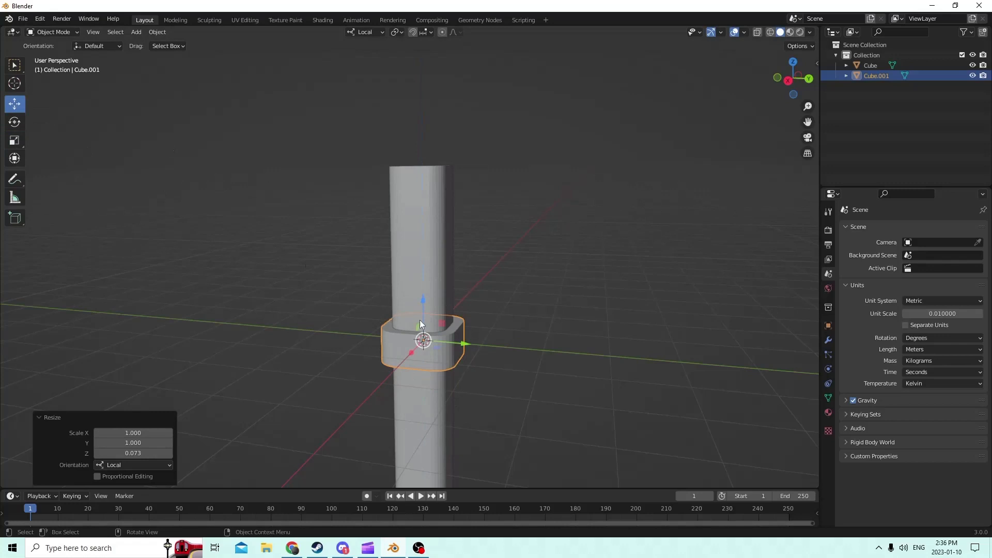
pyautogui.moveTo(423, 302); pyautogui.dragTo(408, 147)
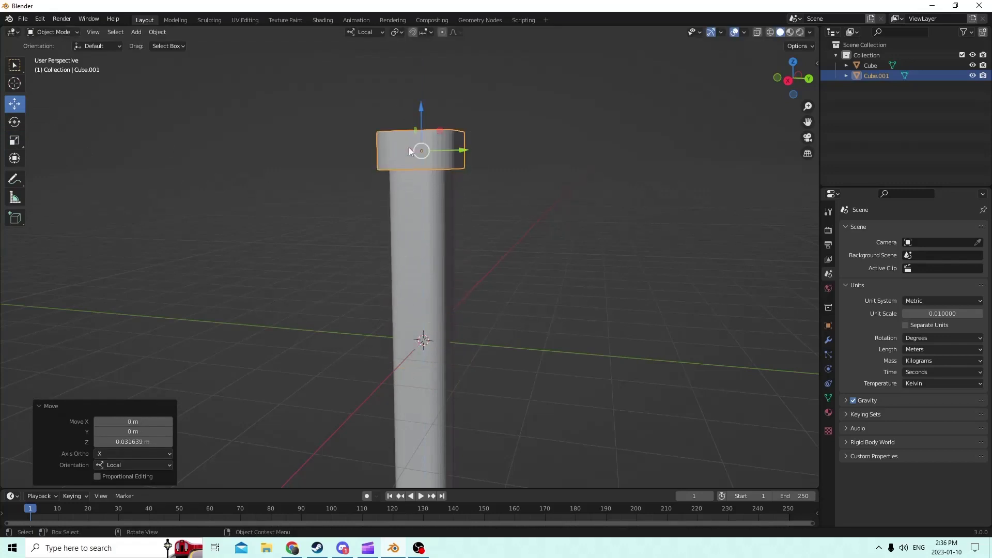
pyautogui.moveTo(438, 129); pyautogui.dragTo(381, 164, button='middle')
pyautogui.moveTo(394, 82); pyautogui.dragTo(396, 64)
pyautogui.moveTo(396, 68)
pyautogui.mouseDown(button='middle')
pyautogui.moveTo(403, 62)
pyautogui.moveTo(414, 78)
pyautogui.moveTo(410, 67)
pyautogui.mouseUp(button='middle')
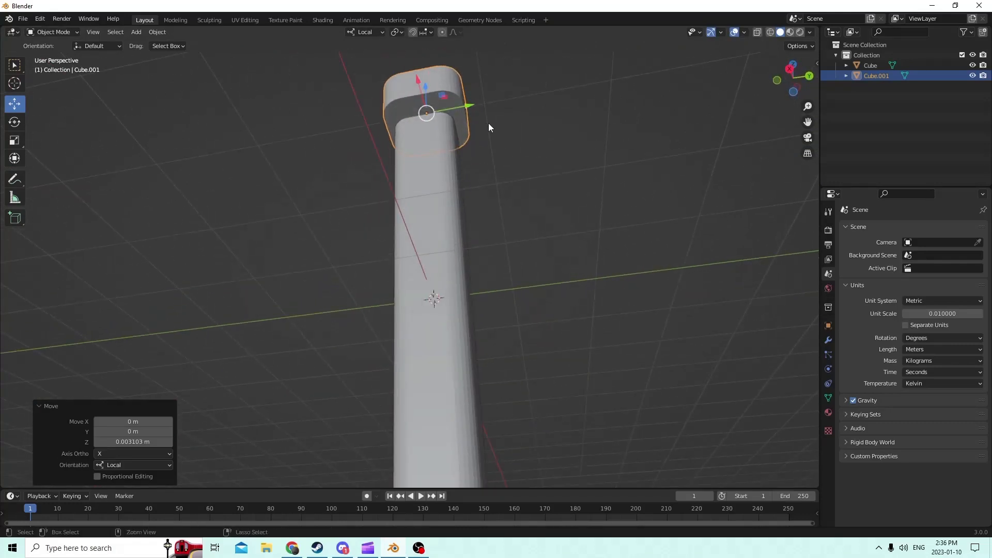
# Step: Bevel the edges of the cap's bottom face with a width of about 0.0017 m and 8 segments, then return to Object Mode
pyautogui.press('Tab')
pyautogui.moveTo(486, 127); pyautogui.dragTo(452, 116, button='middle')
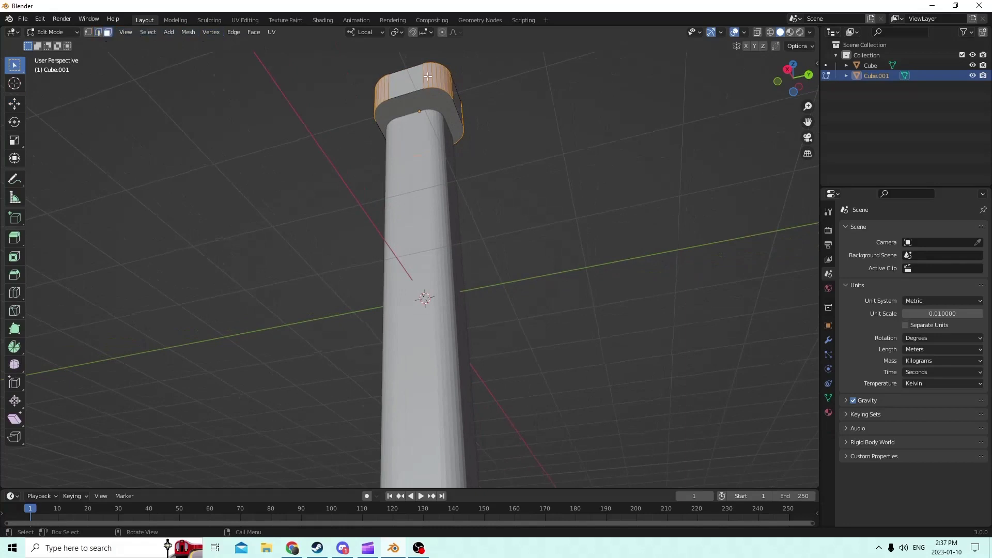
pyautogui.click(427, 101)
pyautogui.hotkey('ctrl', 'b')
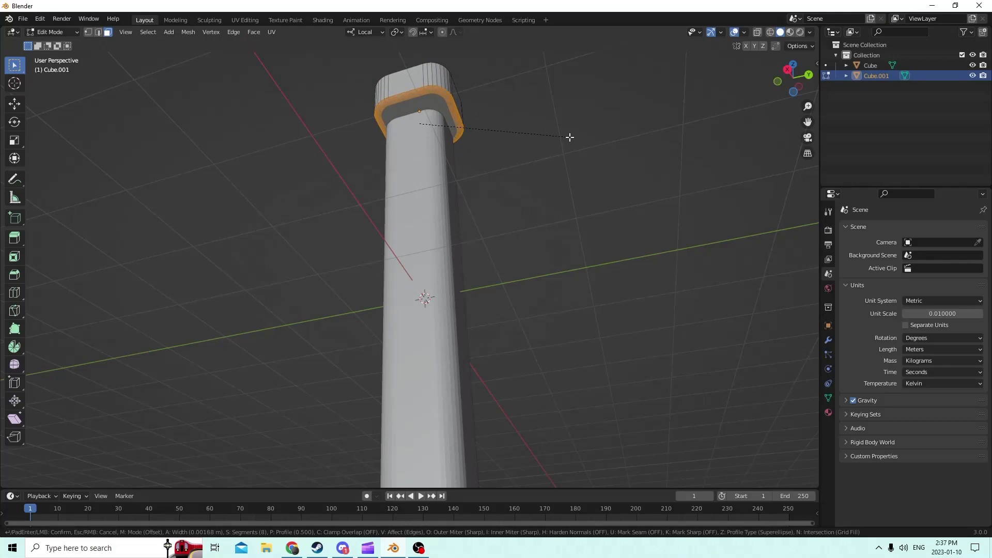
pyautogui.click(569, 136)
pyautogui.moveTo(569, 137); pyautogui.dragTo(331, 76, button='middle')
pyautogui.press('Tab')
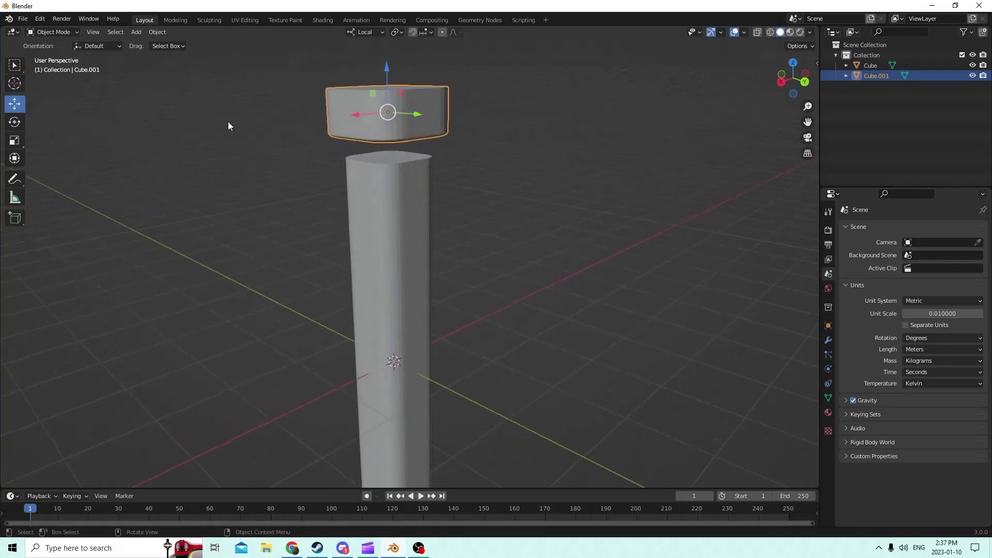
# Step: Undo the mode change and the bevel on the cap's bottom face
pyautogui.moveTo(228, 123); pyautogui.dragTo(246, 95, button='middle')
pyautogui.click(75, 31)
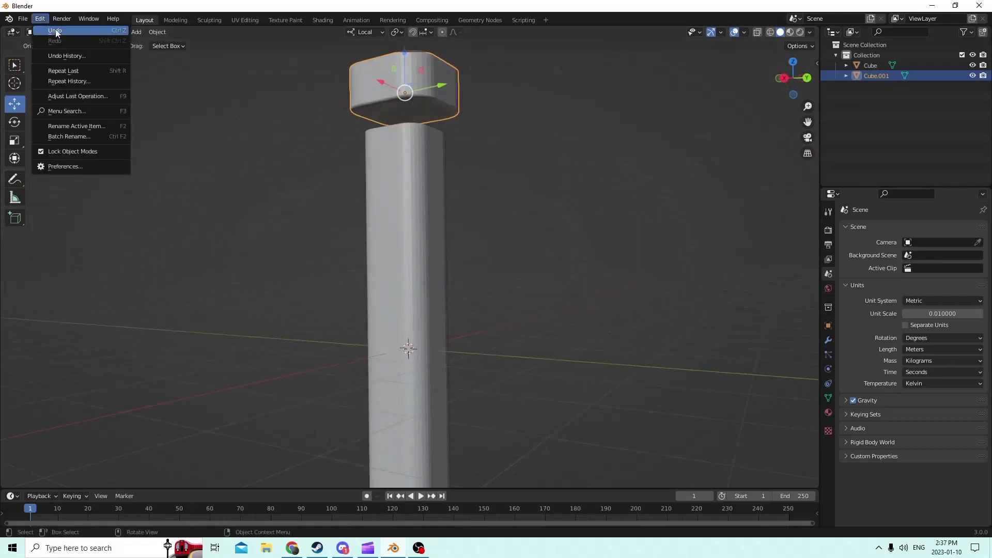
pyautogui.click(54, 51)
pyautogui.click(40, 19)
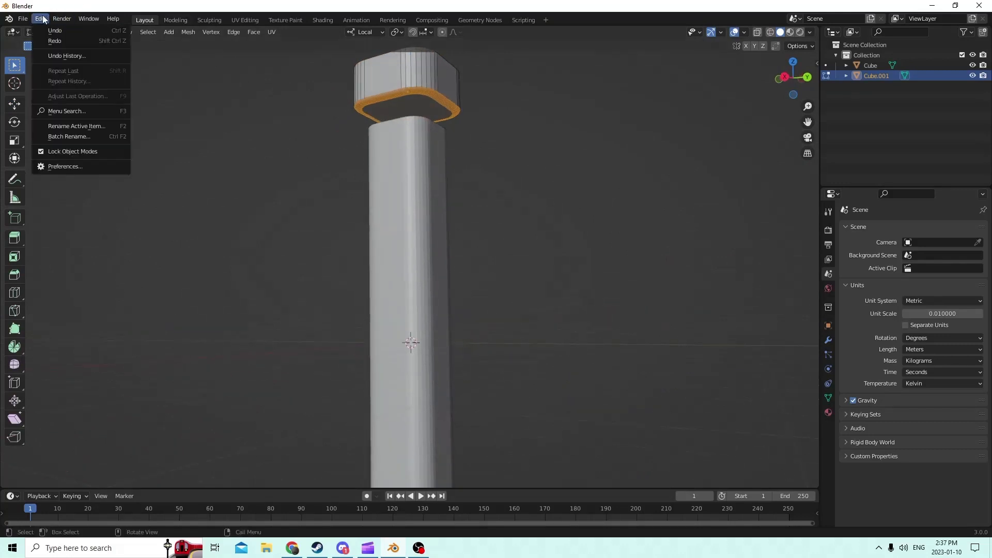
pyautogui.moveTo(59, 20)
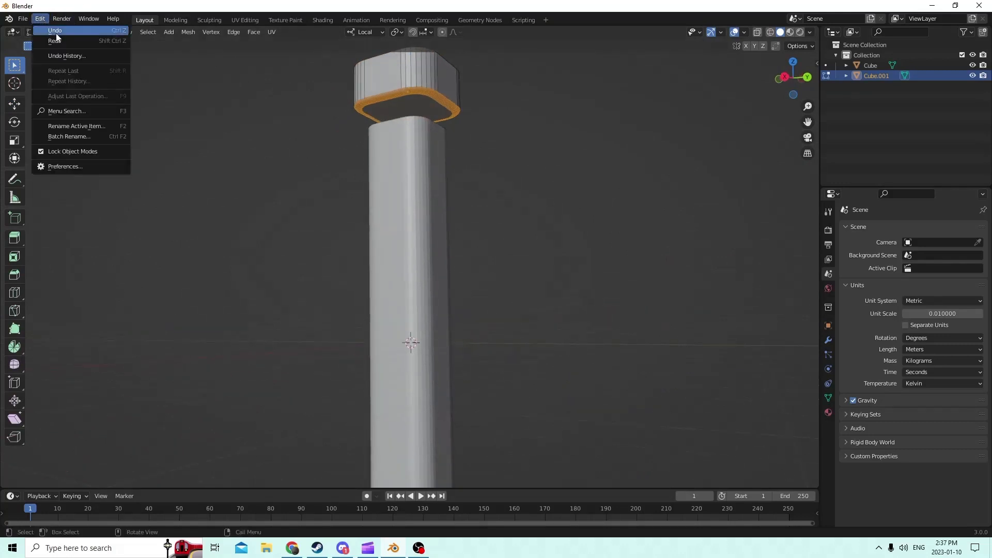
pyautogui.click(56, 33)
# Step: Bevel the cap's bottom face edges with a width of about 0.0047 m and 8 segments, then return to Object Mode
pyautogui.hotkey('ctrl', 'b')
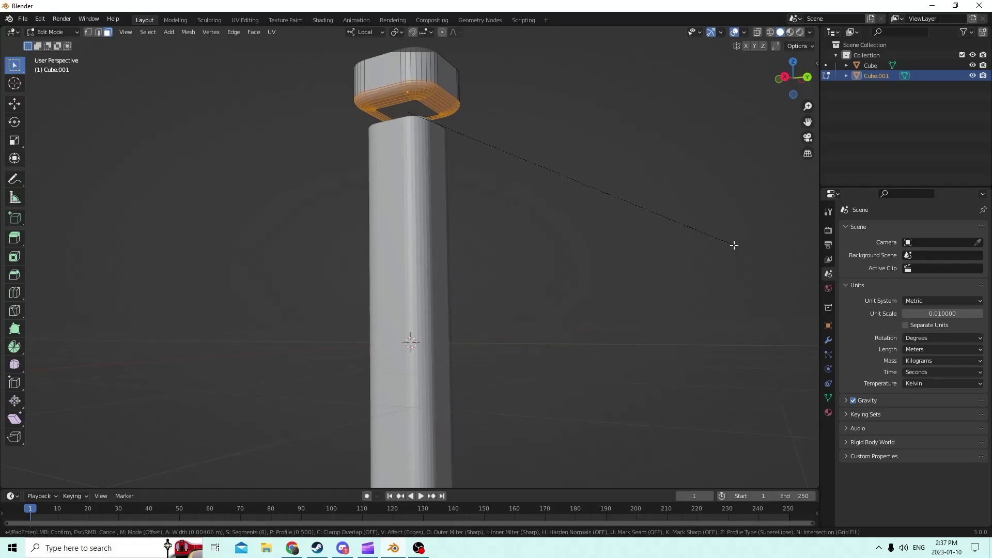
pyautogui.click(735, 245)
pyautogui.moveTo(612, 192); pyautogui.dragTo(599, 208, button='middle')
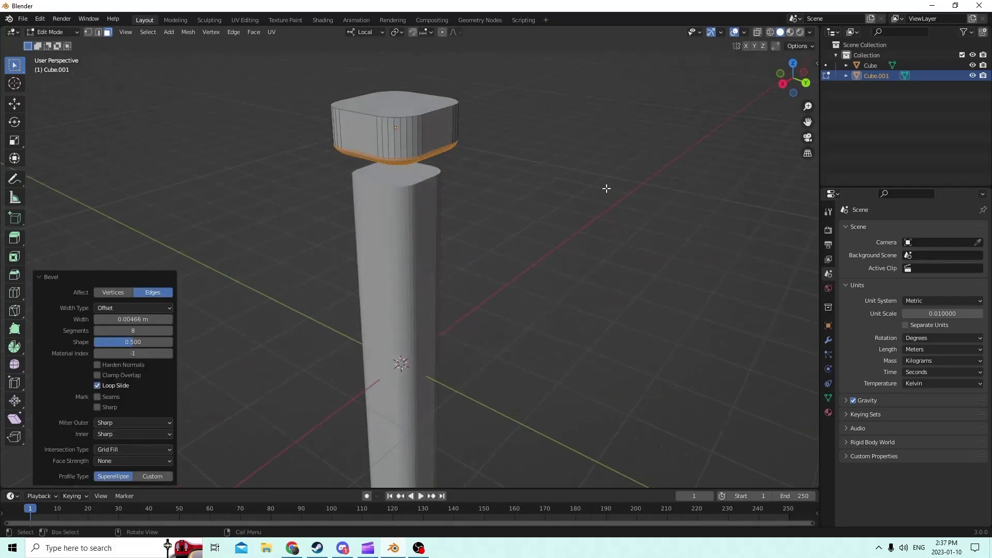
pyautogui.moveTo(607, 189); pyautogui.dragTo(620, 139, button='middle')
pyautogui.press('Tab')
# Step: Lower the cap along its local Z axis by about 0.0035 m so it sits on the column
pyautogui.moveTo(569, 159)
pyautogui.mouseDown(button='middle')
pyautogui.moveTo(590, 163)
pyautogui.moveTo(584, 171)
pyautogui.mouseUp(button='middle')
pyautogui.moveTo(415, 59); pyautogui.dragTo(421, 86)
pyautogui.moveTo(402, 88); pyautogui.dragTo(454, 125, button='middle')
# Step: Duplicate the cap and move the copy down its local Z axis by about 0.064 m to the foot of the column
pyautogui.scroll(-3, 465, 120)
pyautogui.hotkey('shift', 'd')
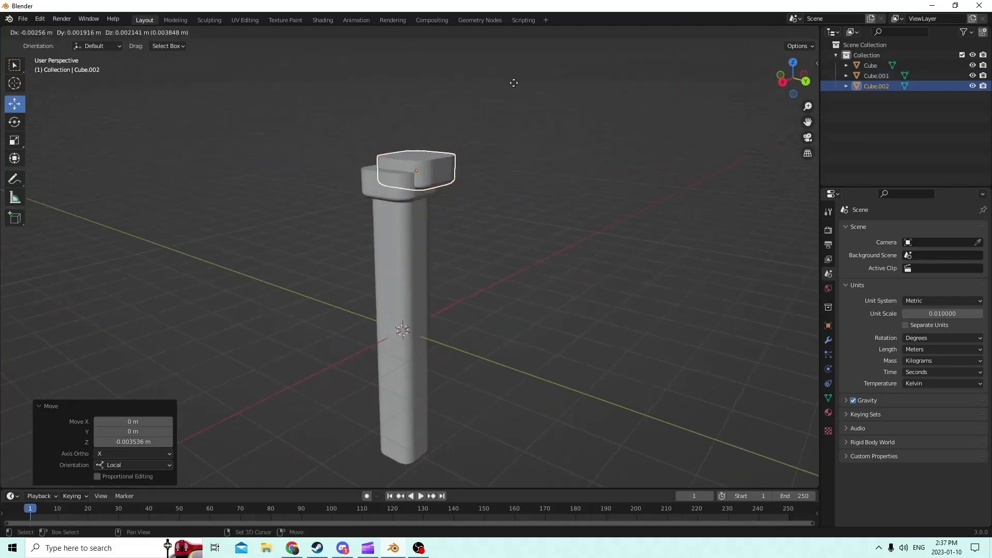
pyautogui.rightClick(494, 113)
pyautogui.moveTo(404, 150); pyautogui.dragTo(399, 386)
pyautogui.moveTo(399, 387); pyautogui.dragTo(841, 312, button='middle')
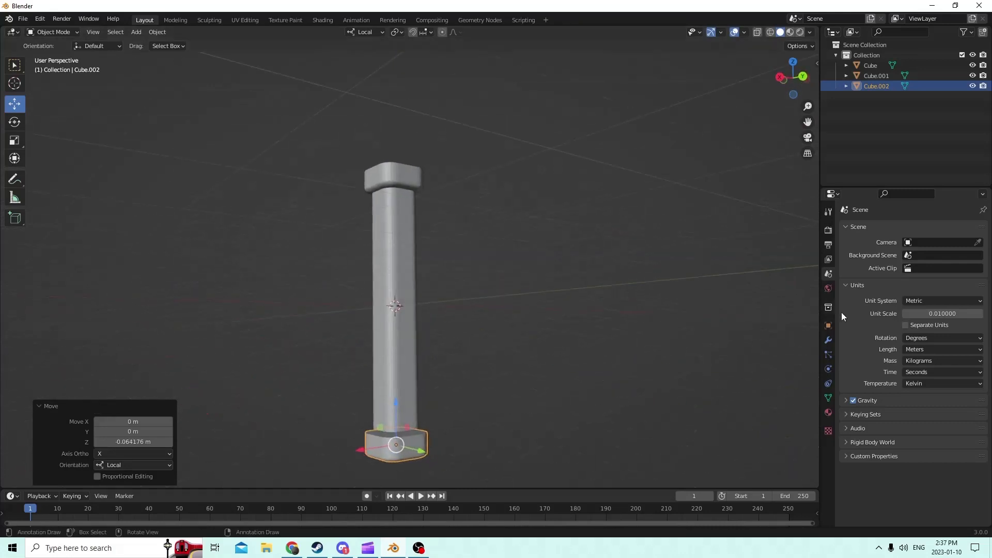
# Step: Flip the base piece by setting its X rotation to 180°, then raise it about 0.0017 m onto the column's foot
pyautogui.click(823, 326)
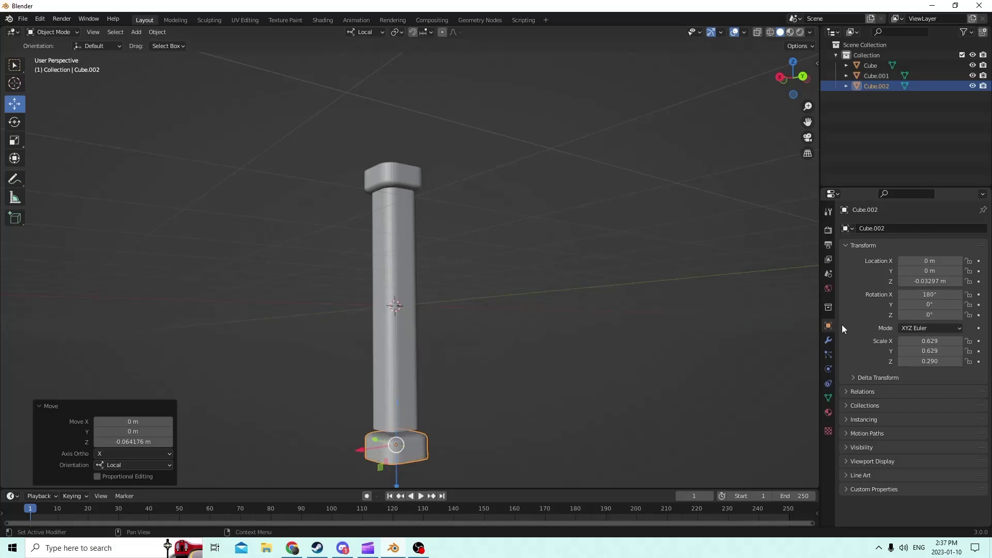
pyautogui.moveTo(697, 328); pyautogui.dragTo(591, 304, button='middle')
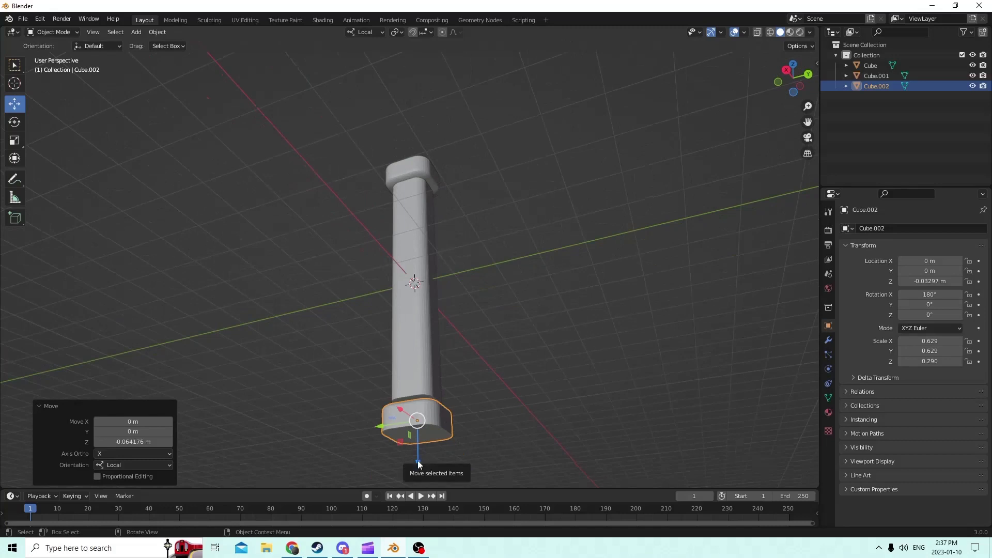
pyautogui.moveTo(418, 460); pyautogui.dragTo(418, 459)
pyautogui.moveTo(377, 379); pyautogui.dragTo(317, 426, button='middle')
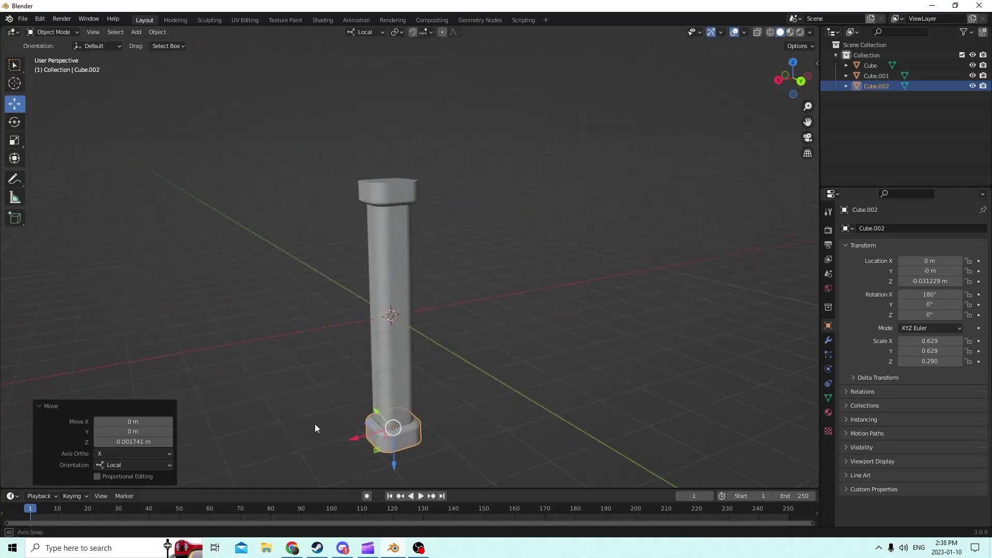
# Step: Join the base, the cap and the column shaft into one object, with the shaft as the active object
pyautogui.moveTo(469, 387); pyautogui.dragTo(425, 395, button='middle')
pyautogui.scroll(2, 406, 364)
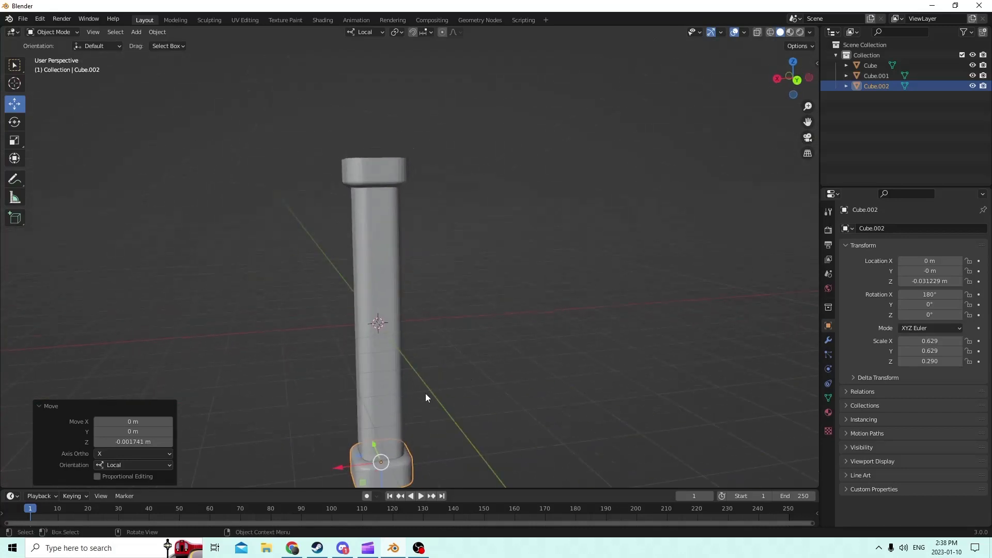
pyautogui.click(401, 463)
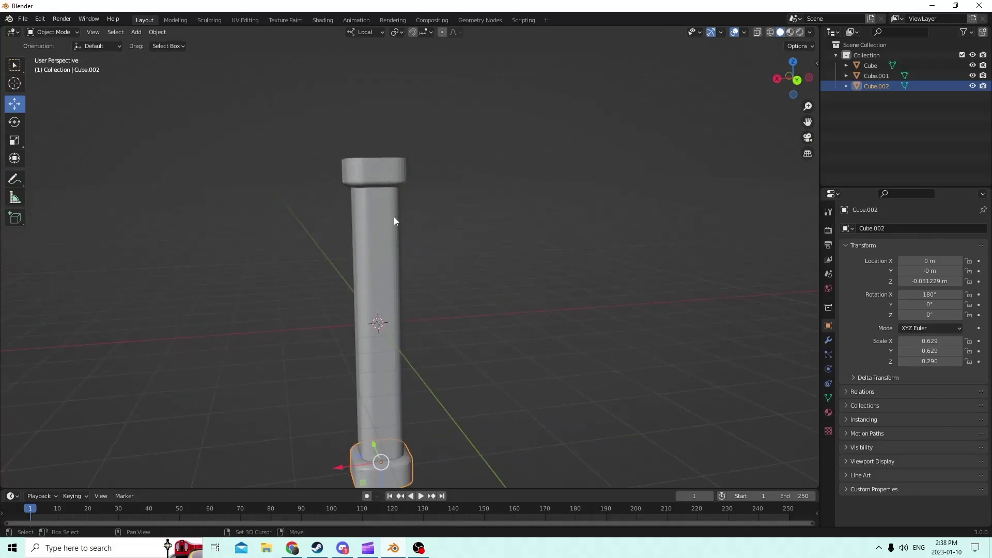
pyautogui.keyDown('shift'); pyautogui.click(367, 172); pyautogui.keyUp('shift')
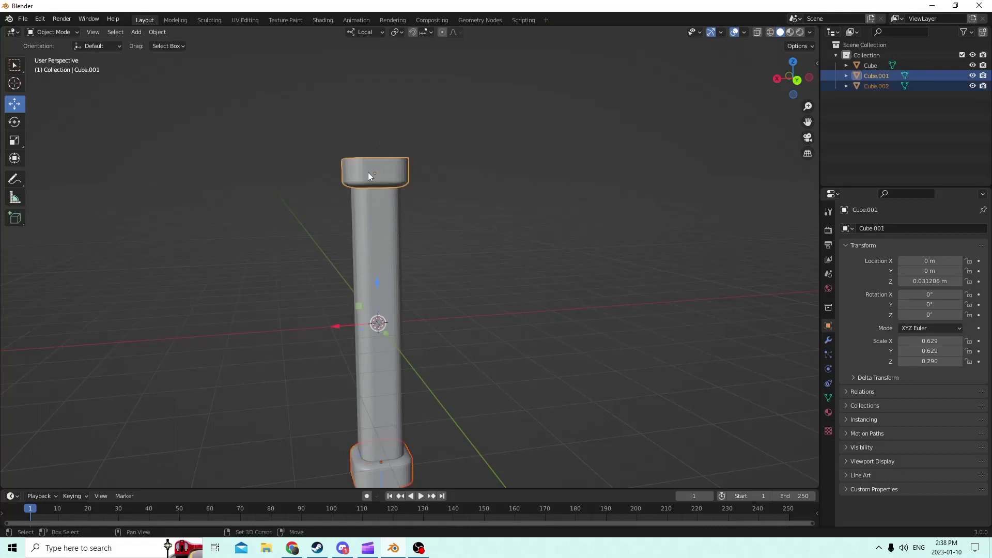
pyautogui.keyDown('shift'); pyautogui.click(382, 274); pyautogui.keyUp('shift')
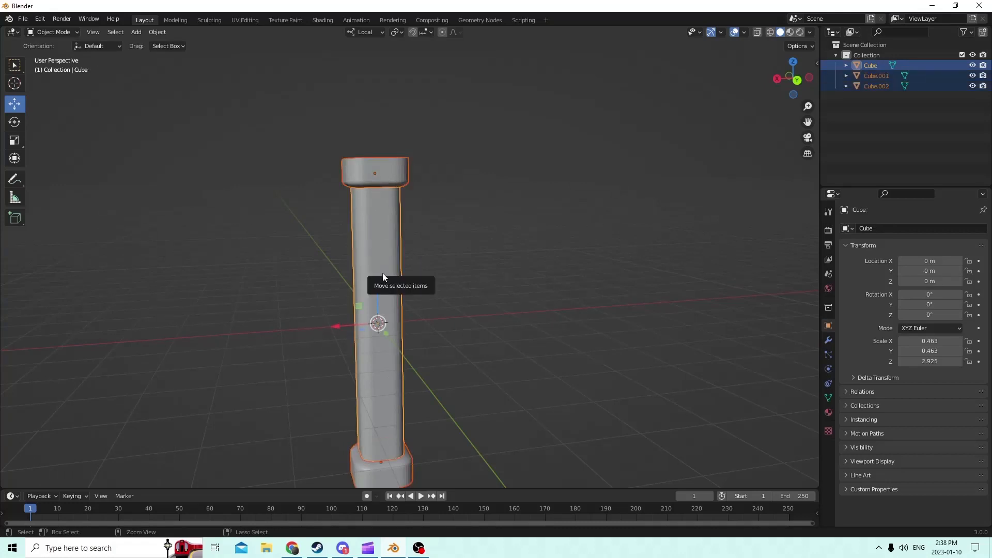
pyautogui.hotkey('ctrl', 'j')
# Step: Move the joined column away from the origin to about X -0.0434 m and Y 0.0228 m
pyautogui.moveTo(383, 272); pyautogui.dragTo(341, 278, button='middle')
pyautogui.scroll(2, 341, 278)
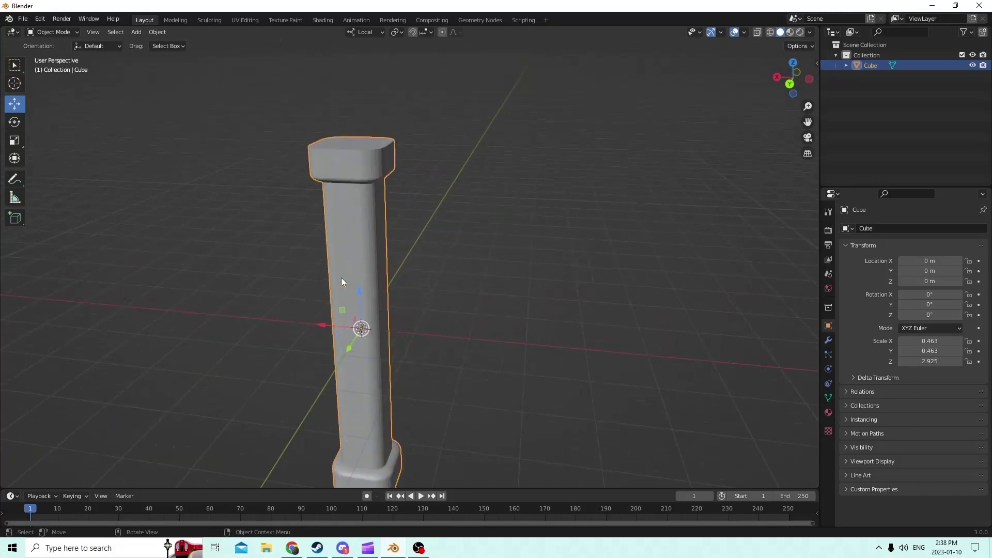
pyautogui.moveTo(319, 324); pyautogui.dragTo(480, 354)
pyautogui.moveTo(481, 353); pyautogui.dragTo(389, 348, button='middle')
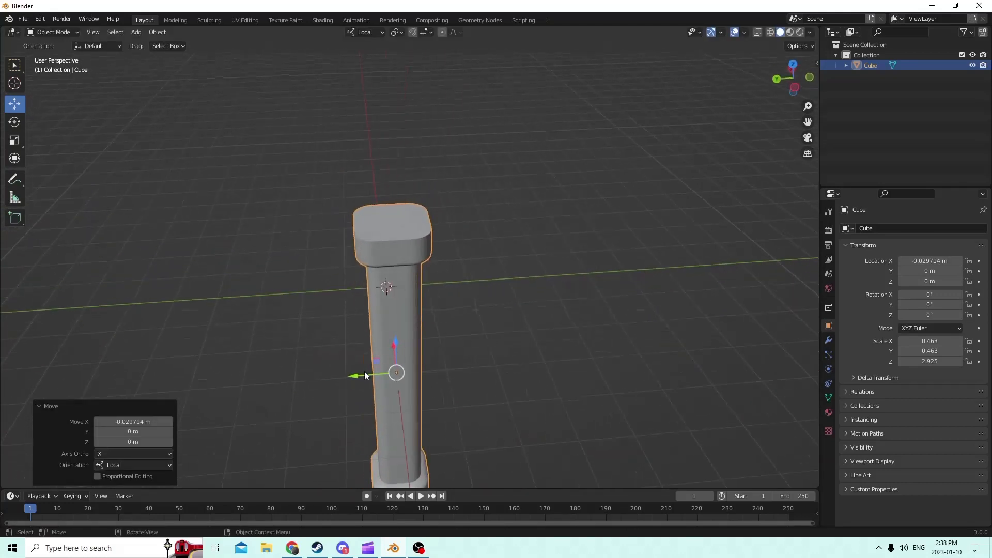
pyautogui.moveTo(364, 375); pyautogui.dragTo(243, 389)
pyautogui.moveTo(243, 389); pyautogui.dragTo(492, 342, button='middle')
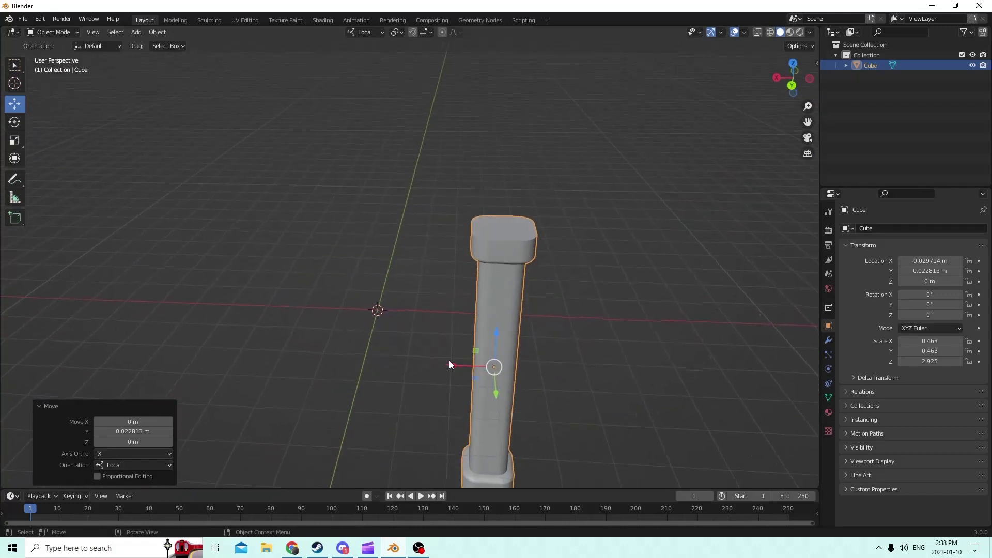
pyautogui.moveTo(450, 364); pyautogui.dragTo(523, 370)
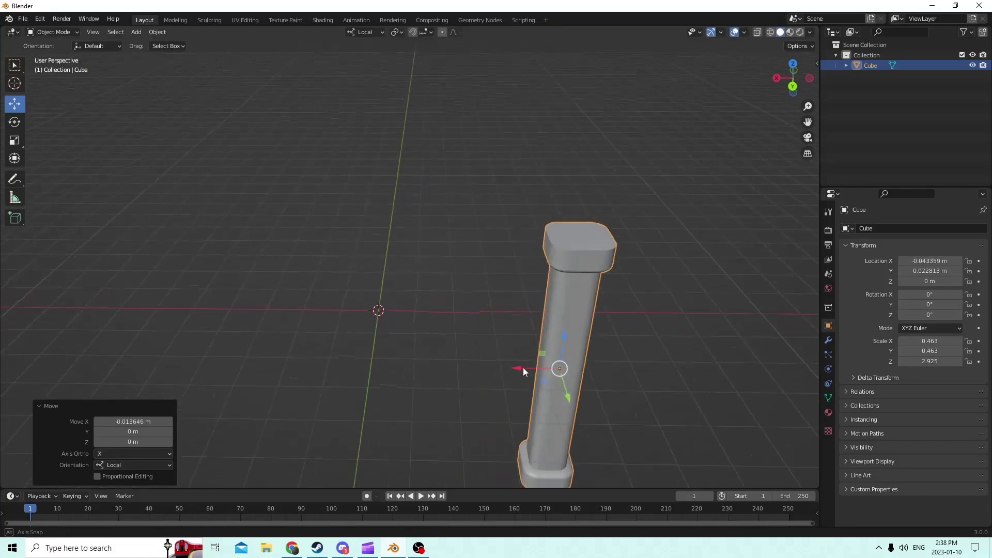
# Step: Duplicate the column in place and set the copy's X location to 0.043359 m, mirroring it across the origin
pyautogui.moveTo(523, 370); pyautogui.dragTo(576, 366, button='middle')
pyautogui.hotkey('shift', 'd')
pyautogui.rightClick(579, 322)
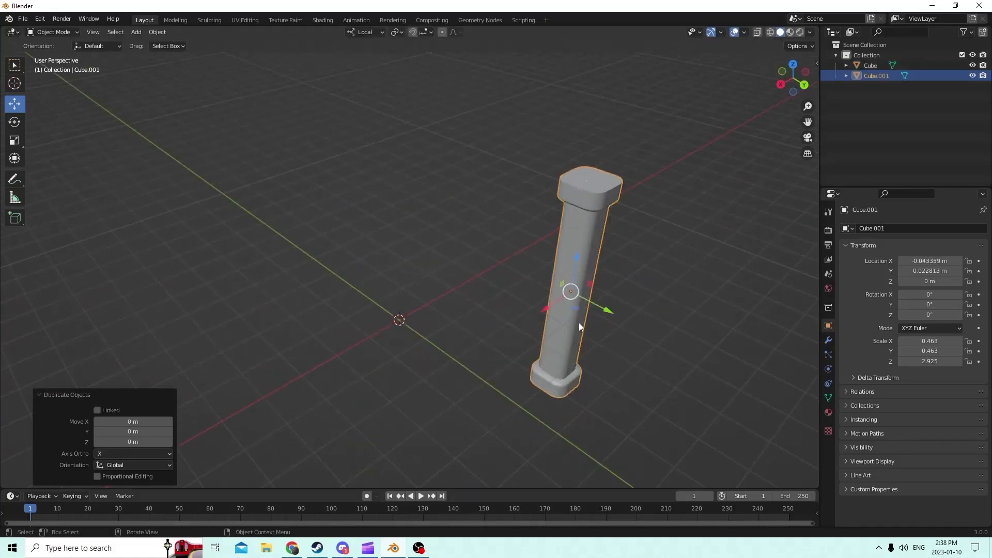
pyautogui.moveTo(578, 322); pyautogui.dragTo(549, 345, button='middle')
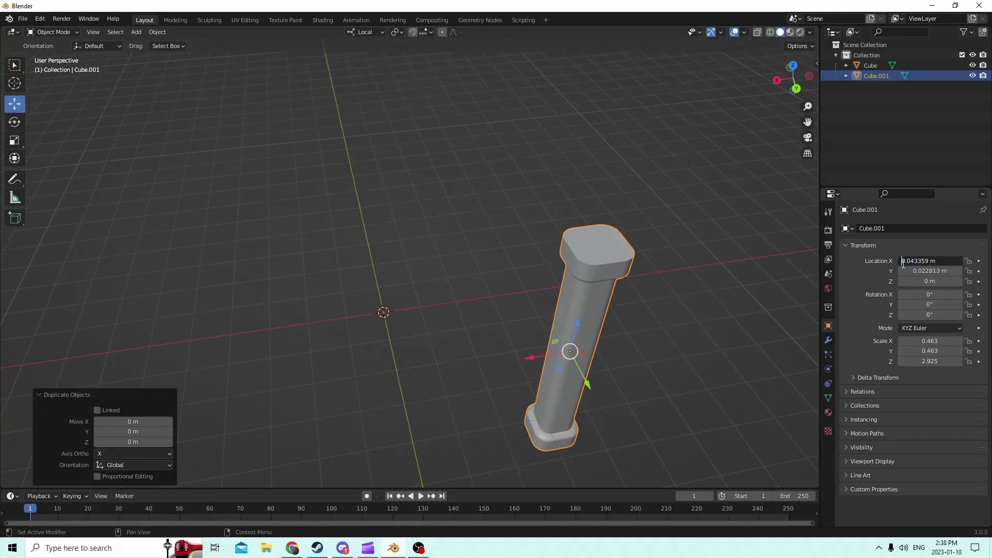
pyautogui.press('Return')
# Step: Duplicate the second column in place and set the copy's Y location to -0.022813 m
pyautogui.moveTo(533, 262); pyautogui.dragTo(584, 238, button='middle')
pyautogui.hotkey('shift', 'd')
pyautogui.rightClick(586, 242)
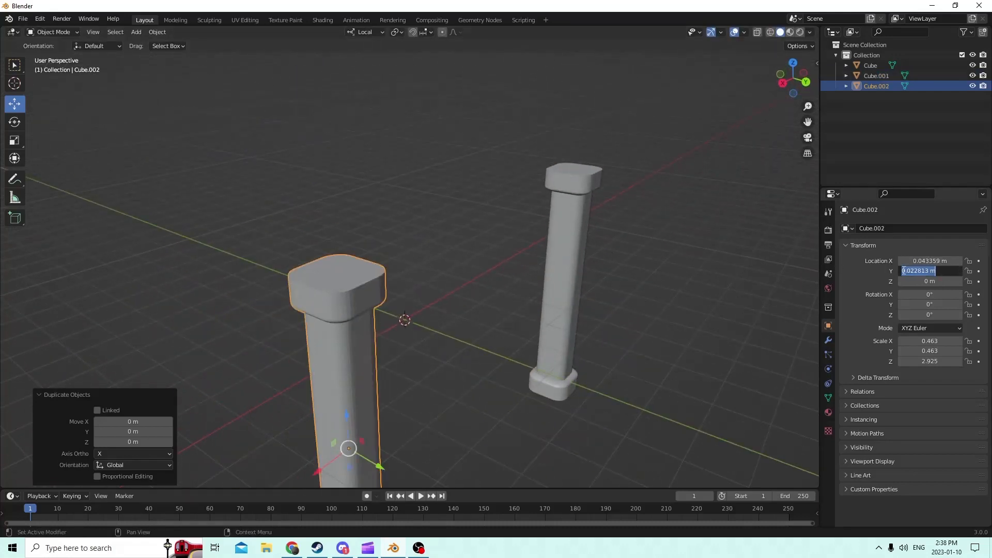
pyautogui.write('-')
pyautogui.press('Return')
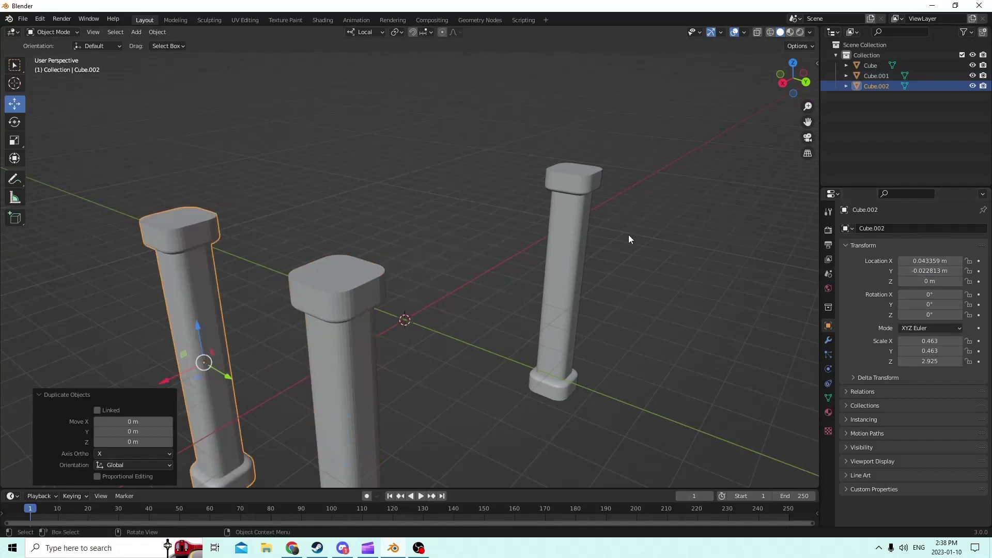
# Step: Duplicate the original column in place and set the copy's Y location to -0.022813 m, completing the four corners
pyautogui.click(557, 224)
pyautogui.hotkey('shift', 'd')
pyautogui.rightClick(556, 224)
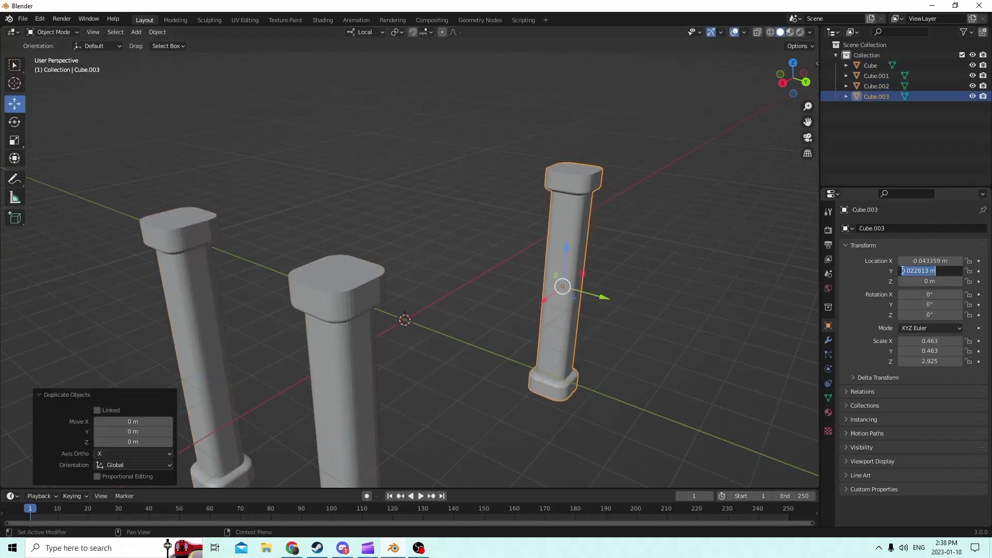
pyautogui.write('-')
pyautogui.press('Return')
# Step: Add a cube at the origin between the four columns and raise it to about Z 0.047 m
pyautogui.moveTo(800, 260); pyautogui.dragTo(530, 248, button='middle')
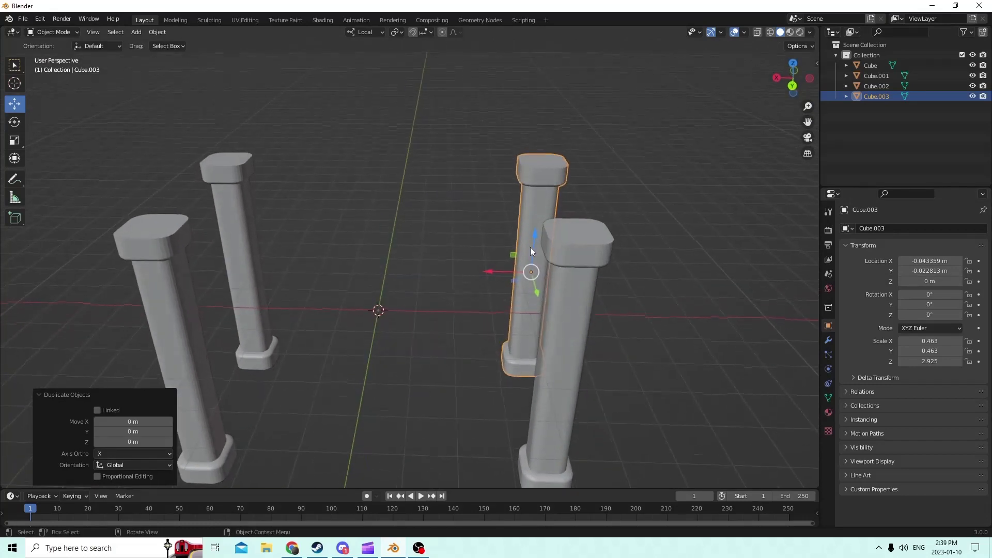
pyautogui.moveTo(554, 209); pyautogui.dragTo(374, 334, button='middle')
pyautogui.click(408, 320)
pyautogui.hotkey('shift', 'a')
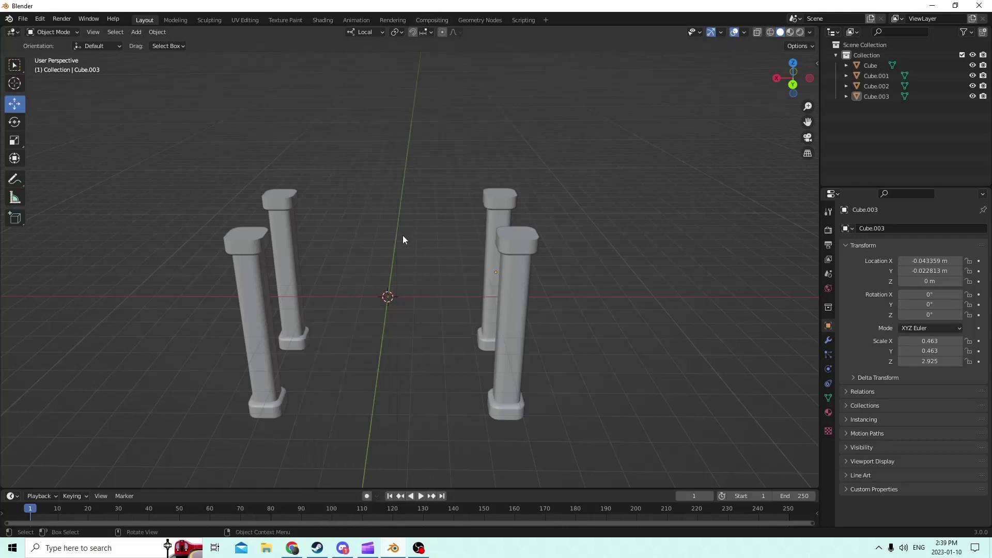
pyautogui.hotkey('shift', 'a')
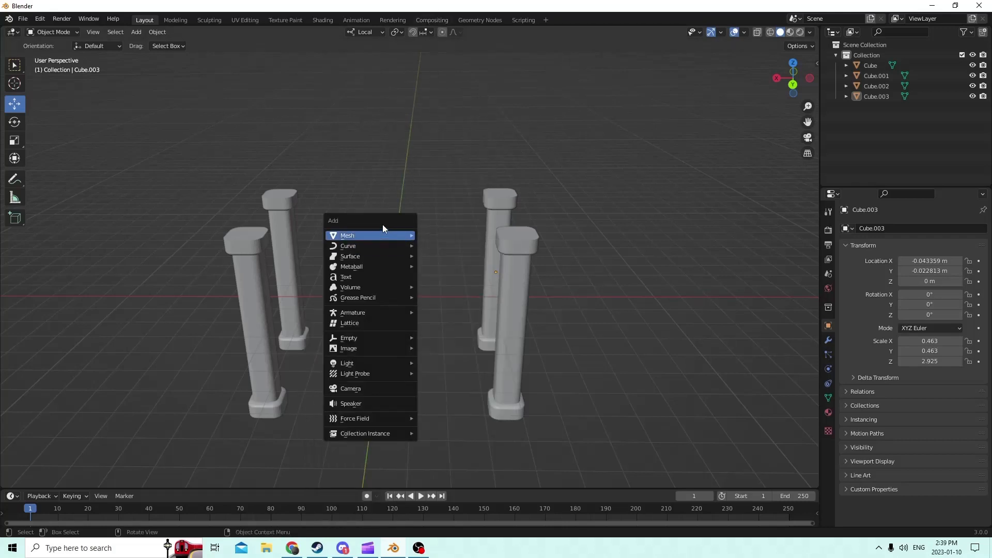
pyautogui.moveTo(380, 235)
pyautogui.click(438, 245)
pyautogui.moveTo(428, 246); pyautogui.dragTo(396, 243, button='middle')
pyautogui.moveTo(387, 253); pyautogui.dragTo(388, 124)
pyautogui.moveTo(388, 124); pyautogui.dragTo(313, 196, button='middle')
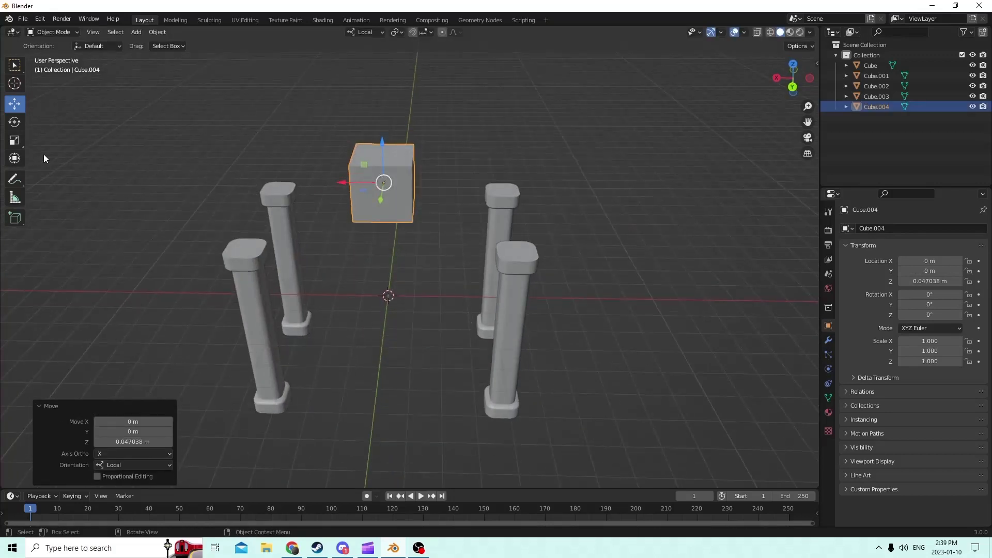
# Step: Scale the raised cube up uniformly to about 4.04
pyautogui.press('s')
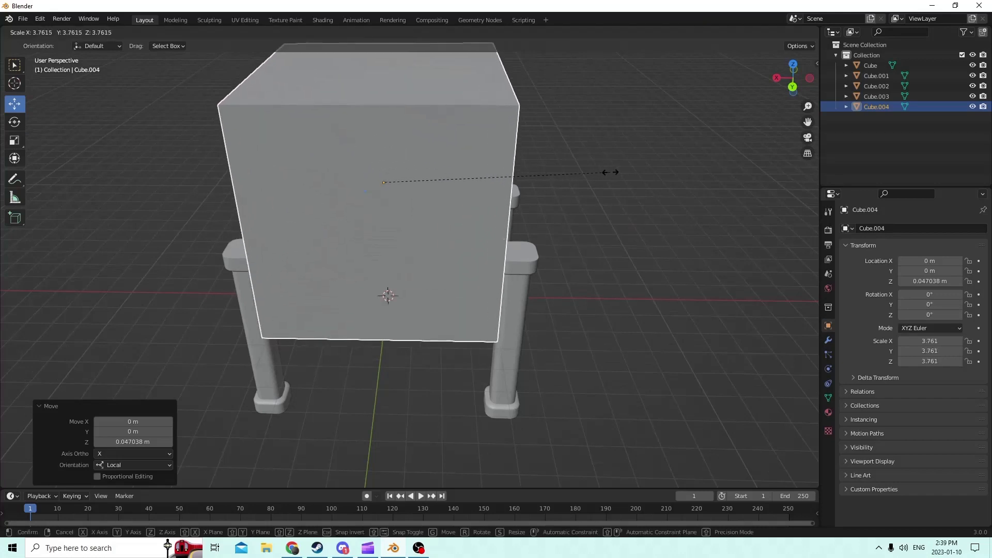
pyautogui.click(621, 166)
pyautogui.moveTo(621, 166); pyautogui.dragTo(574, 122, button='middle')
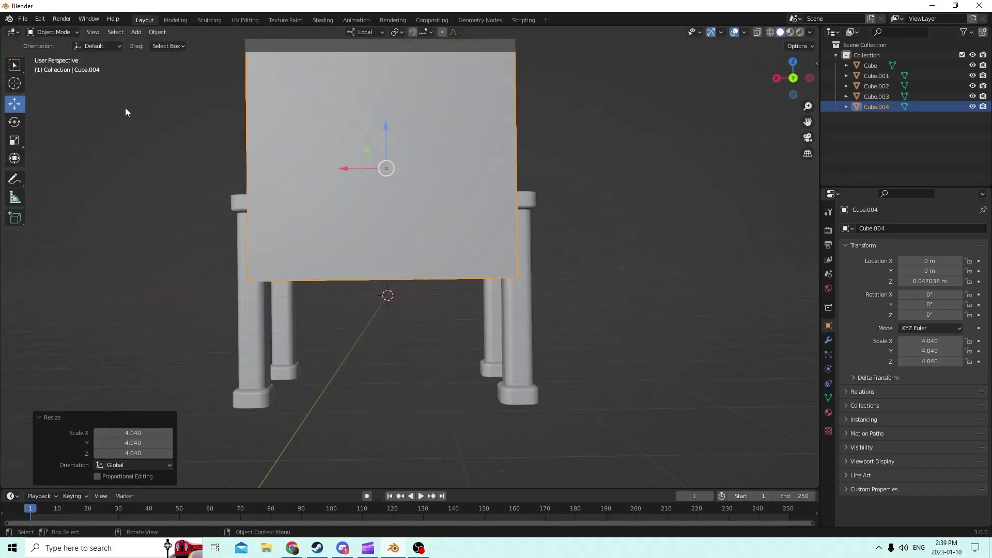
pyautogui.moveTo(372, 150); pyautogui.dragTo(373, 157, button='middle')
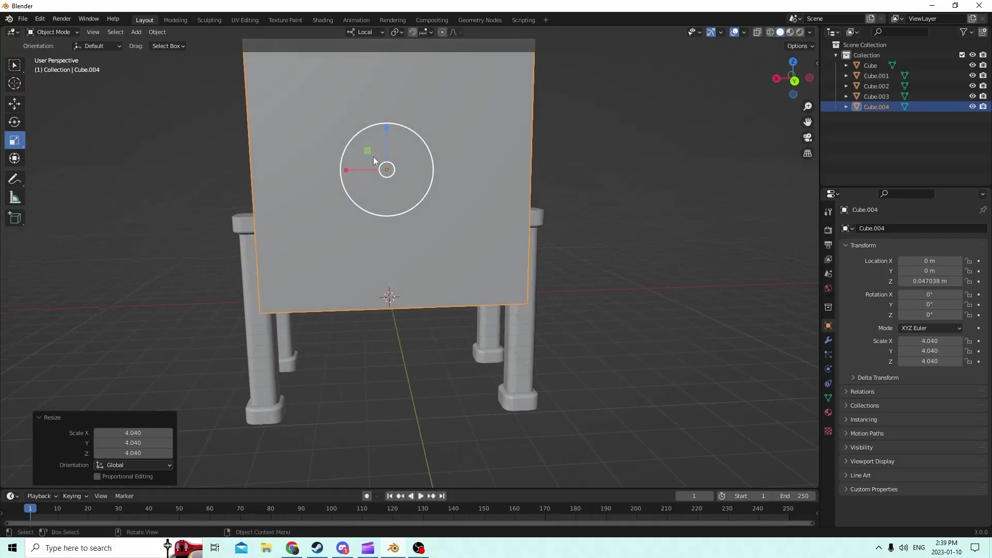
# Step: Stretch the block to an X scale of about 7.17 and flatten it to a Z scale of about 1.15
pyautogui.moveTo(344, 169); pyautogui.dragTo(304, 172)
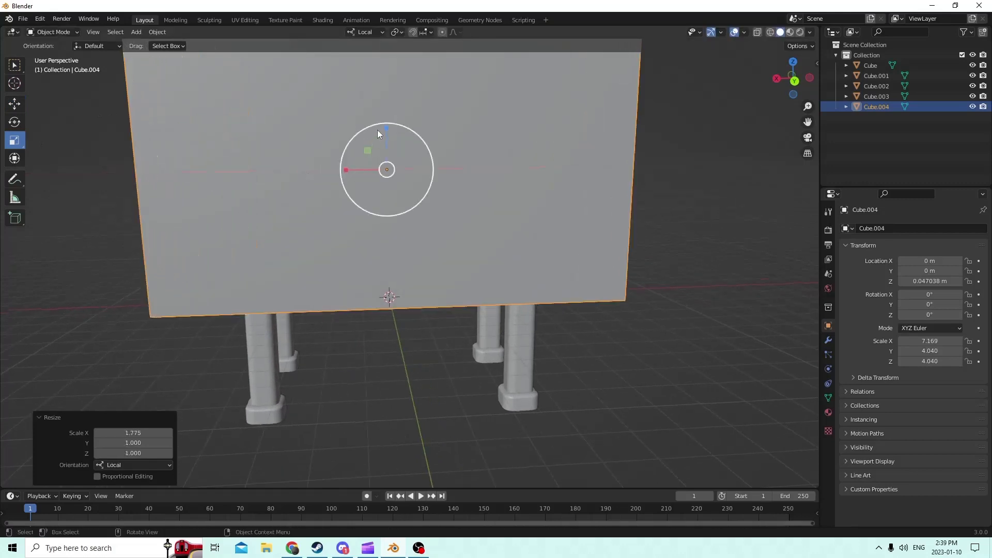
pyautogui.moveTo(384, 128); pyautogui.dragTo(383, 160)
pyautogui.moveTo(383, 160); pyautogui.dragTo(382, 121, button='middle')
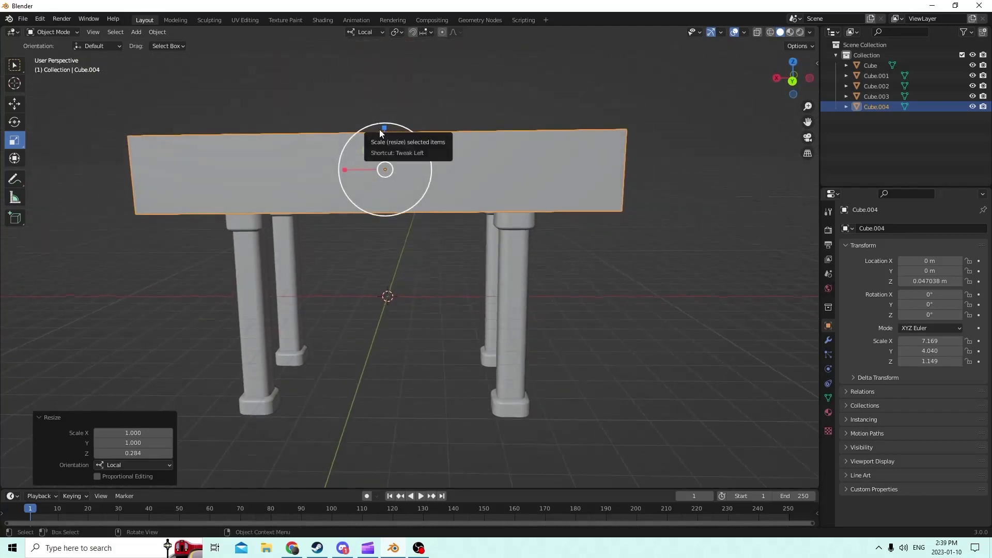
pyautogui.moveTo(385, 129)
pyautogui.mouseDown()
pyautogui.moveTo(388, 155)
pyautogui.moveTo(384, 137)
pyautogui.mouseUp()
pyautogui.rightClick(384, 138)
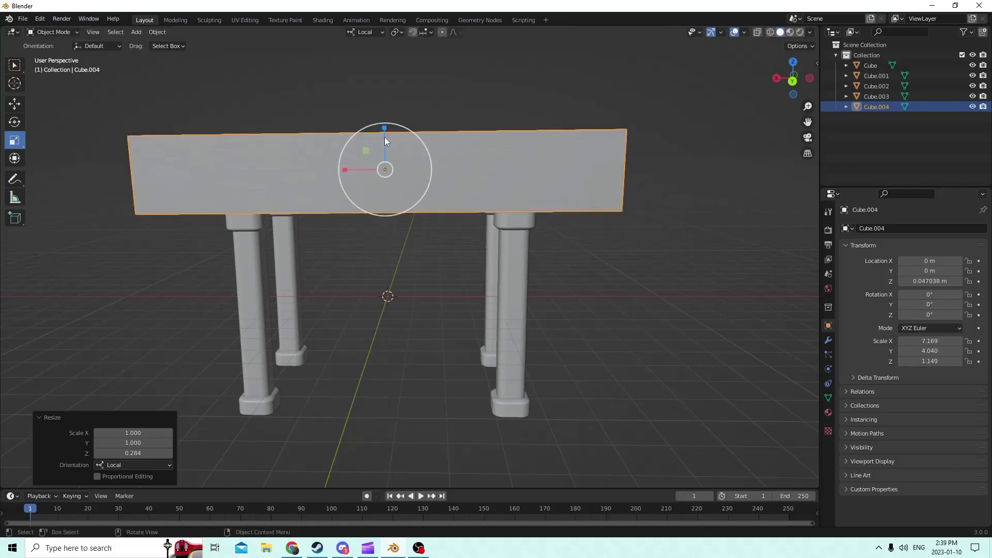
pyautogui.moveTo(384, 138); pyautogui.dragTo(319, 152, button='middle')
# Step: Try an edge bevel of about 0.00185 m with 8 segments on the whole block in Edit Mode, and undo it
pyautogui.press('Tab')
pyautogui.moveTo(594, 155); pyautogui.dragTo(537, 131, button='middle')
pyautogui.moveTo(385, 181); pyautogui.dragTo(635, 221, button='middle')
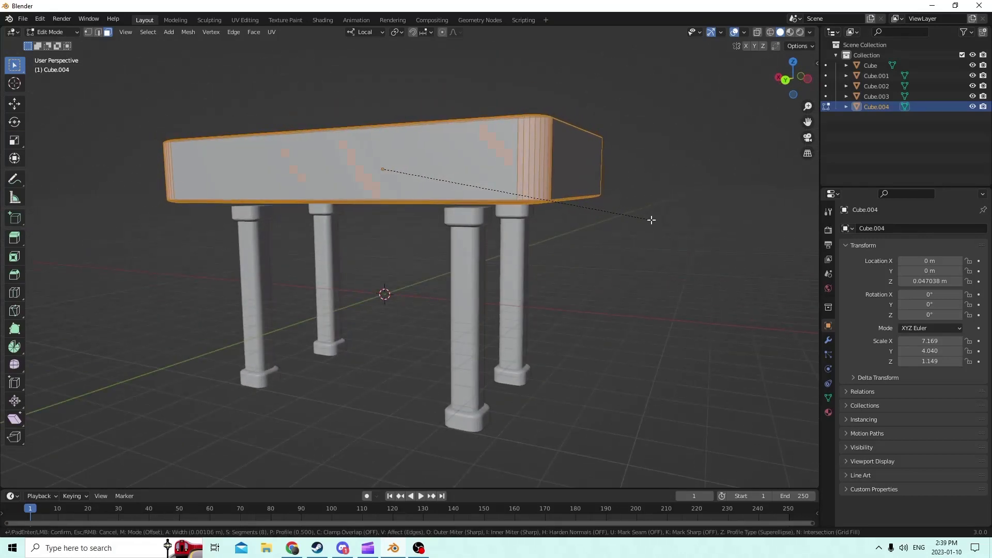
pyautogui.click(659, 217)
pyautogui.moveTo(659, 217); pyautogui.dragTo(626, 206, button='middle')
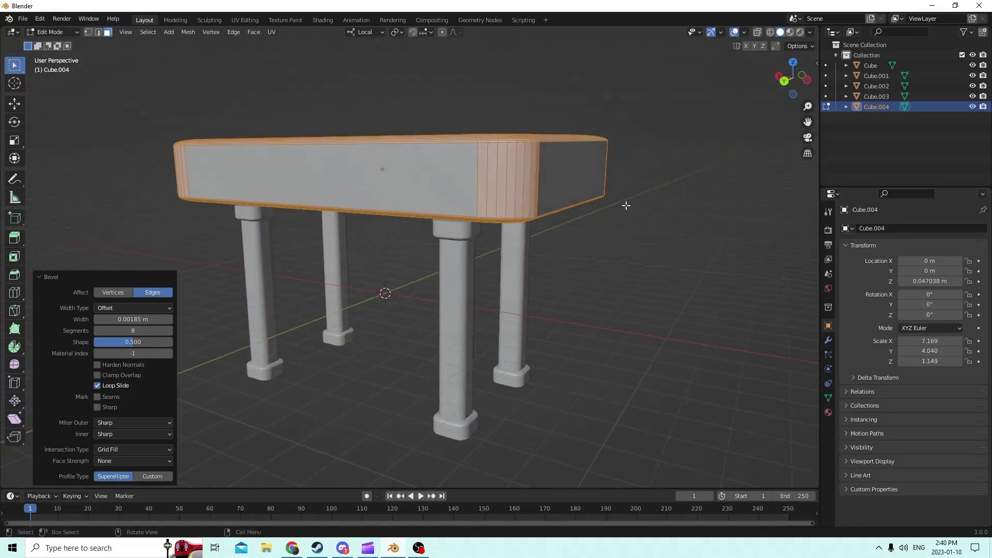
pyautogui.moveTo(537, 180); pyautogui.dragTo(531, 185, button='middle')
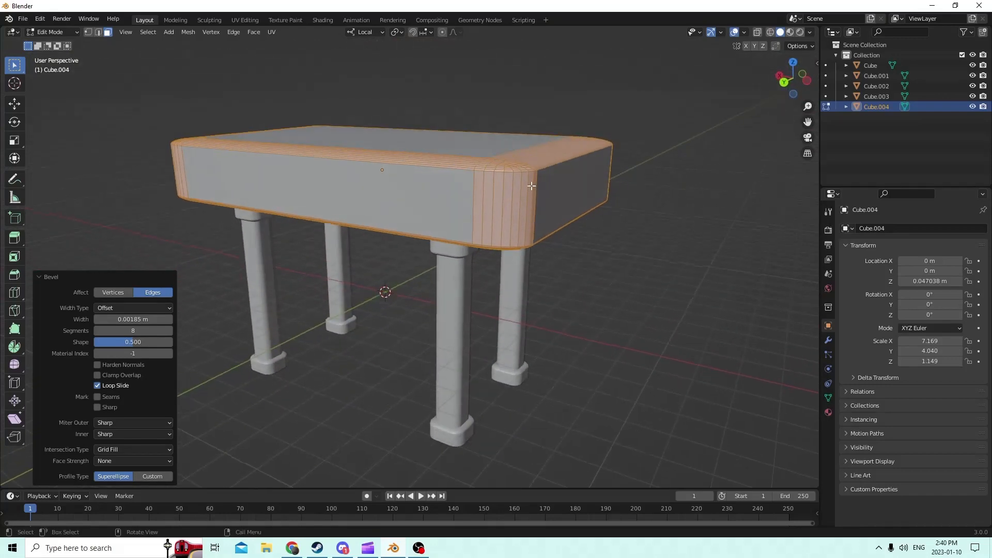
pyautogui.click(42, 19)
pyautogui.click(44, 20)
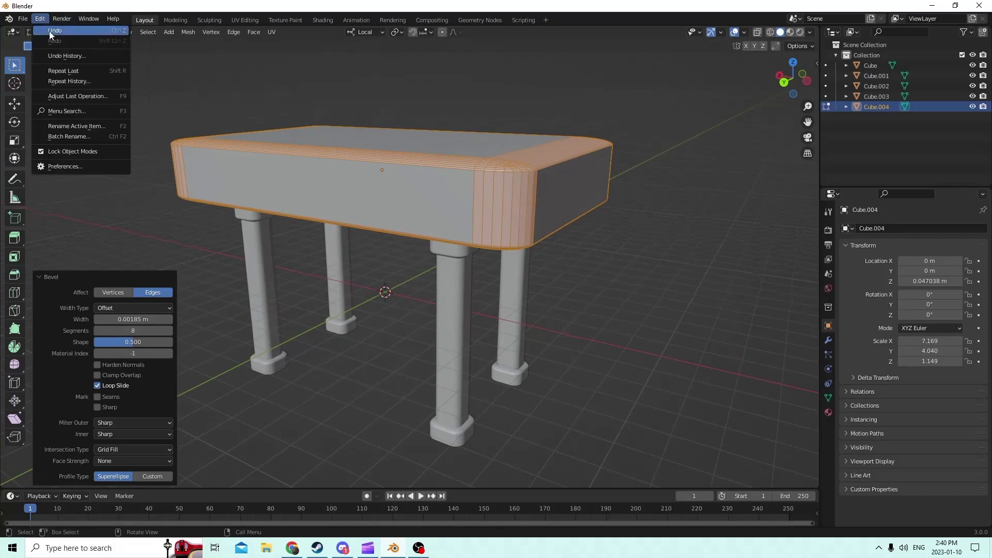
pyautogui.click(51, 32)
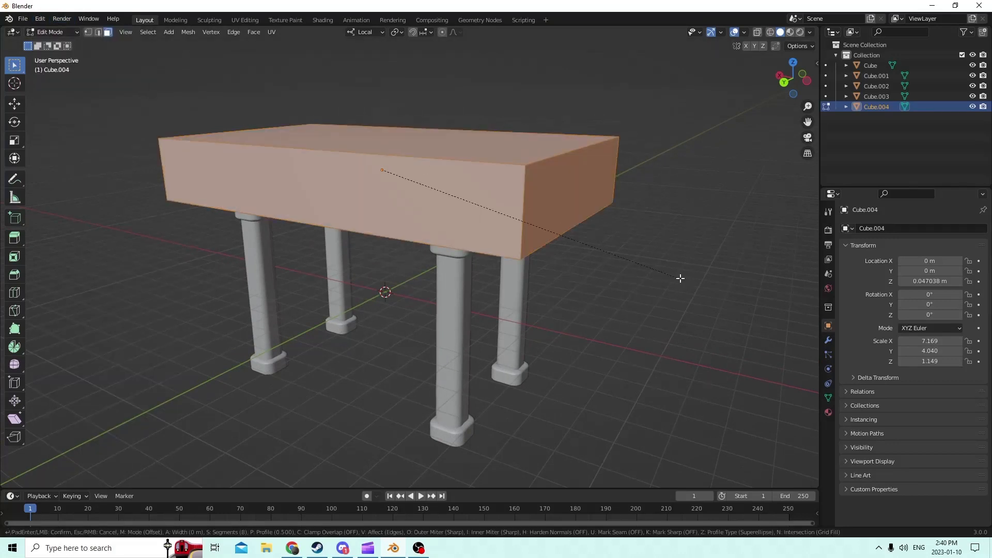
# Step: Try a wider bevel of about 0.0036 m with 8 segments on all the block's edges, and undo it
pyautogui.click(729, 290)
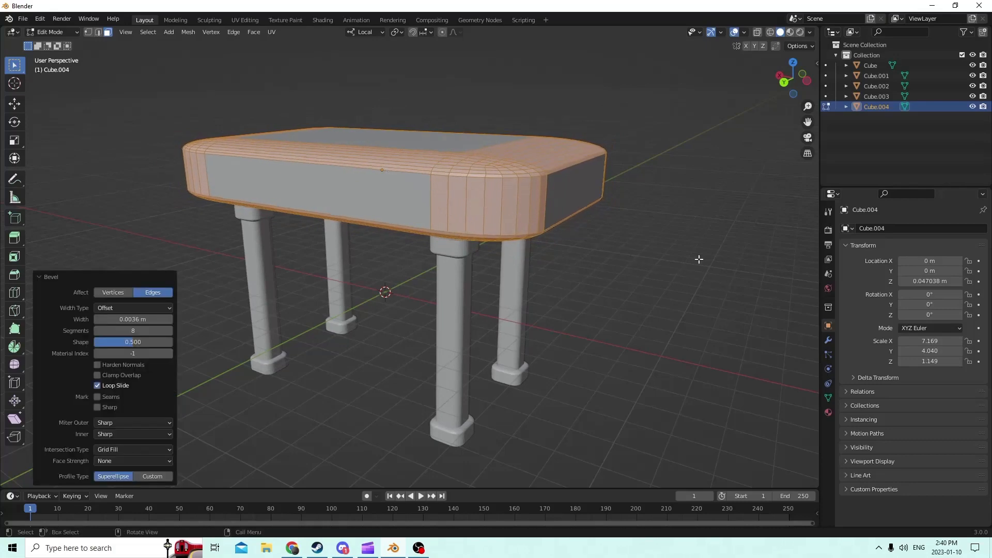
pyautogui.moveTo(729, 290); pyautogui.dragTo(687, 264, button='middle')
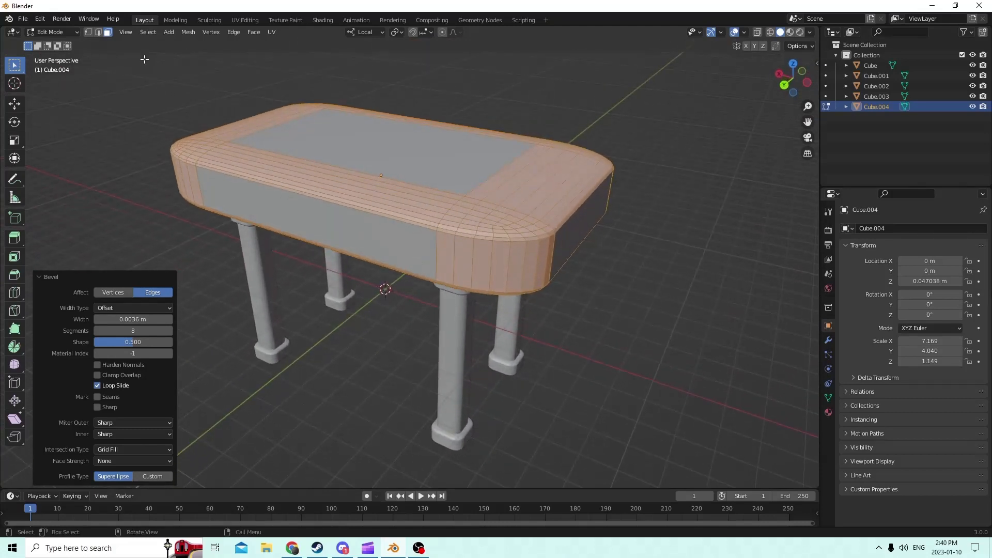
pyautogui.click(37, 19)
pyautogui.click(56, 33)
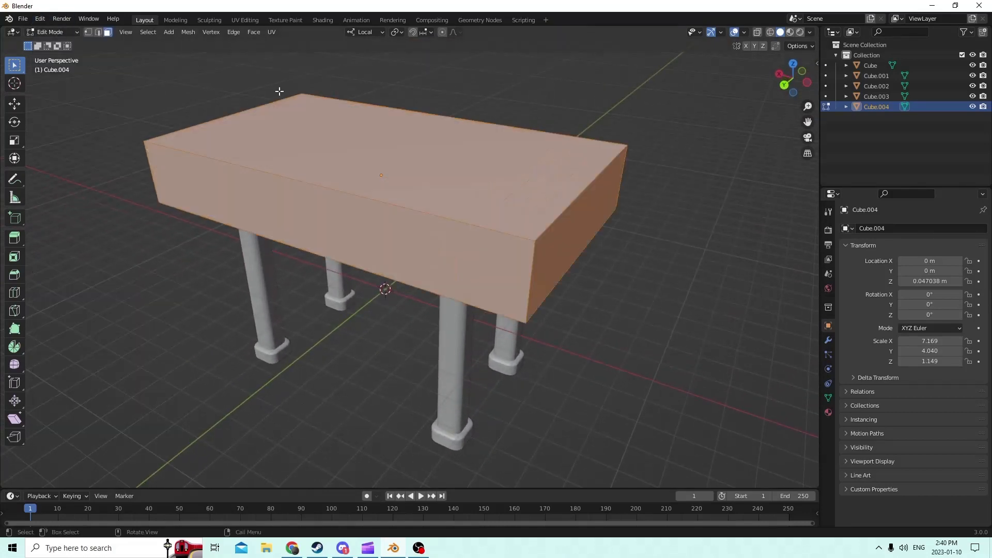
# Step: Bevel all the block's edges with 8 segments, wide enough for a nearly oval outline, and return to Object Mode
pyautogui.moveTo(279, 93); pyautogui.dragTo(515, 109, button='middle')
pyautogui.moveTo(447, 169); pyautogui.dragTo(645, 167, button='middle')
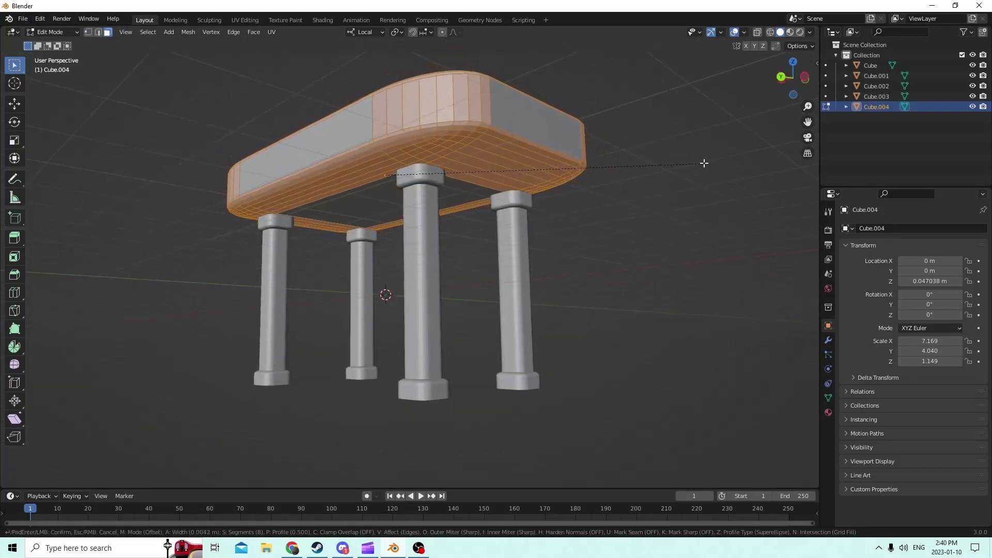
pyautogui.click(734, 157)
pyautogui.moveTo(735, 157); pyautogui.dragTo(656, 171, button='middle')
pyautogui.press('Tab')
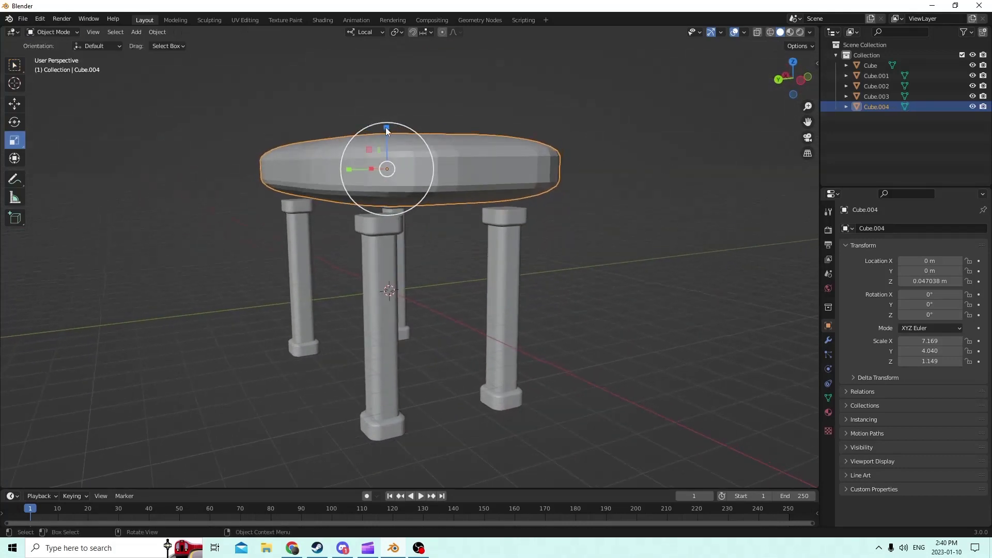
# Step: Flatten the rounded block to a Z scale of about 0.515 and widen it to a Y scale of about 5.9
pyautogui.moveTo(386, 127); pyautogui.dragTo(389, 151)
pyautogui.moveTo(389, 151); pyautogui.dragTo(467, 200, button='middle')
pyautogui.moveTo(393, 204)
pyautogui.mouseDown()
pyautogui.moveTo(399, 217)
pyautogui.moveTo(393, 204)
pyautogui.mouseUp()
pyautogui.moveTo(393, 203); pyautogui.dragTo(373, 172, button='middle')
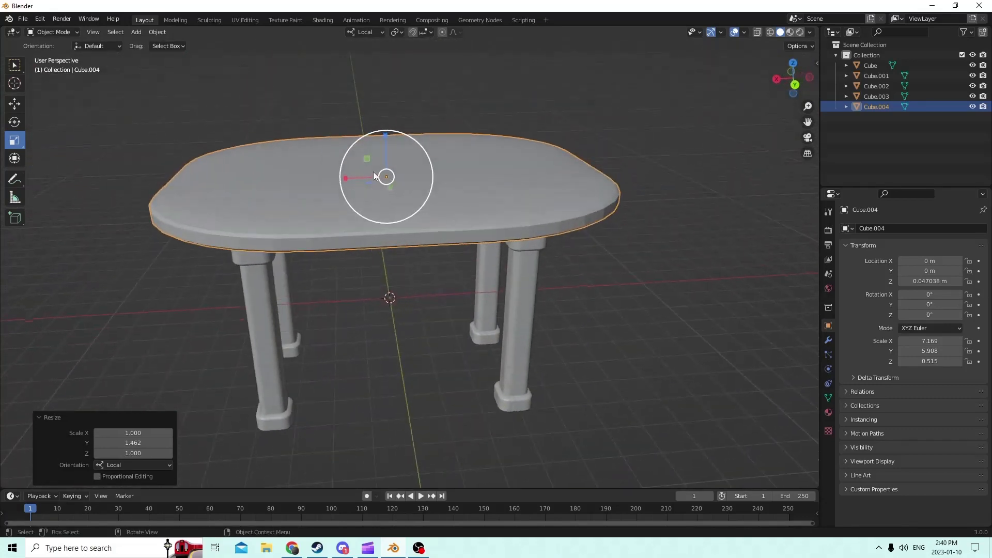
# Step: Lower the rounded tabletop onto the column caps, at about Z 0.0371 m
pyautogui.moveTo(320, 81); pyautogui.dragTo(377, 94, button='middle')
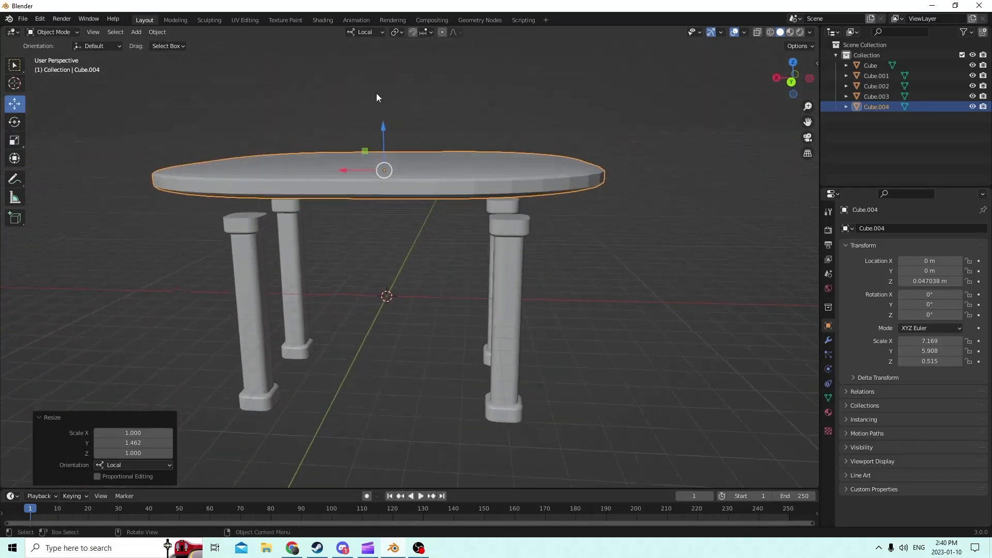
pyautogui.moveTo(385, 129); pyautogui.dragTo(386, 156)
pyautogui.moveTo(387, 156); pyautogui.dragTo(453, 139, button='middle')
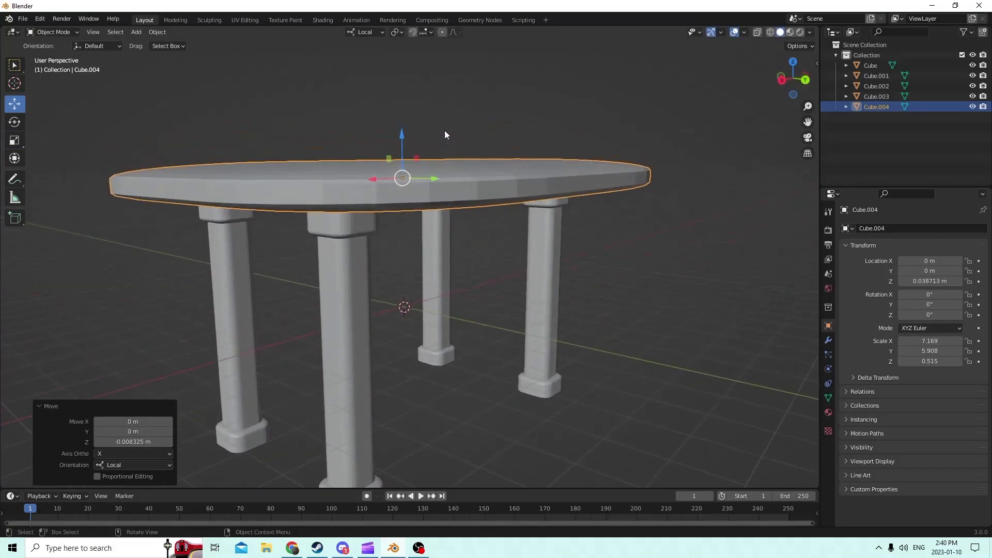
pyautogui.moveTo(404, 133); pyautogui.dragTo(404, 137)
pyautogui.moveTo(404, 137)
pyautogui.mouseDown(button='middle')
pyautogui.moveTo(398, 122)
pyautogui.moveTo(410, 135)
pyautogui.mouseUp(button='middle')
pyautogui.moveTo(405, 142); pyautogui.dragTo(406, 134)
pyautogui.click(406, 131)
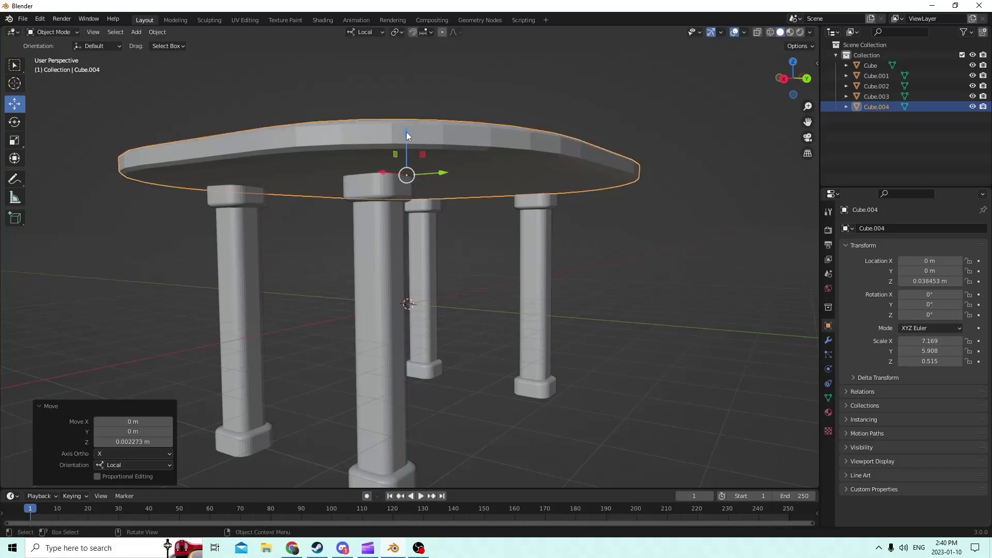
pyautogui.moveTo(406, 131); pyautogui.dragTo(234, 140, button='middle')
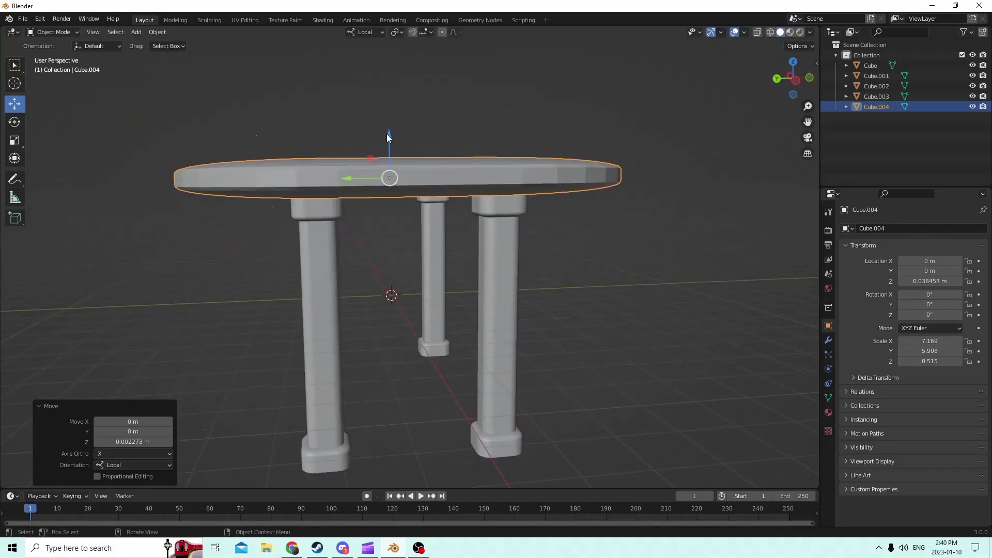
pyautogui.moveTo(387, 135); pyautogui.dragTo(374, 124)
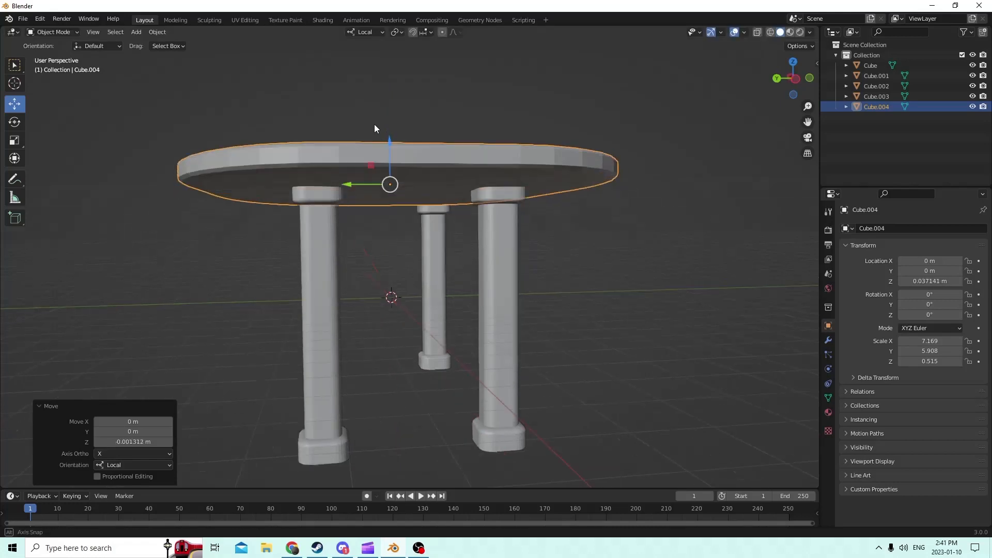
# Step: Narrow the tabletop to a Y scale of about 3.62
pyautogui.moveTo(374, 124); pyautogui.dragTo(451, 209, button='middle')
pyautogui.scroll(-4, 495, 138)
pyautogui.scroll(3, 517, 215)
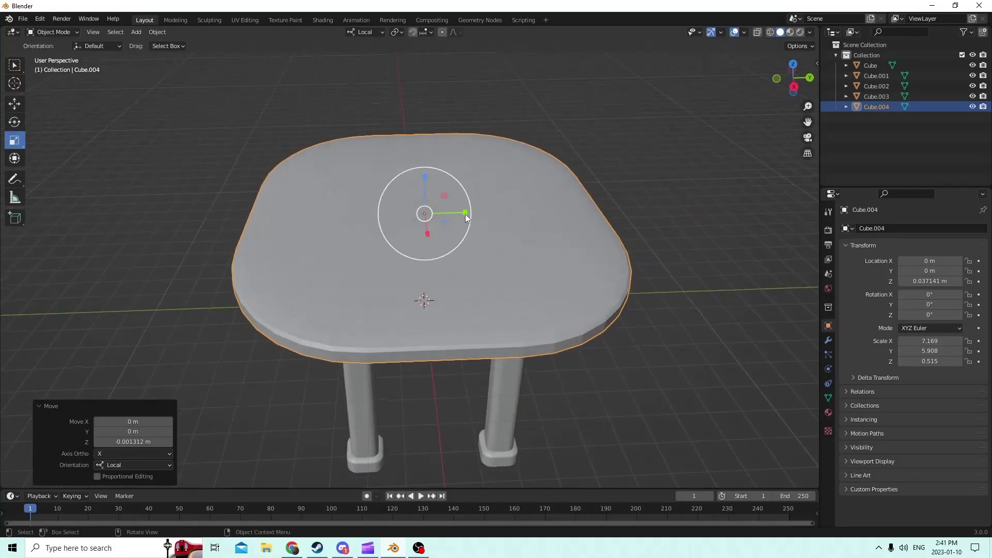
pyautogui.moveTo(465, 214); pyautogui.dragTo(447, 219)
pyautogui.moveTo(448, 219); pyautogui.dragTo(550, 175, button='middle')
# Step: Join the four columns and the tabletop into one object, with the tabletop as the active object
pyautogui.scroll(3, 108, 181)
pyautogui.click(497, 274)
pyautogui.keyDown('shift'); pyautogui.click(408, 305); pyautogui.keyUp('shift')
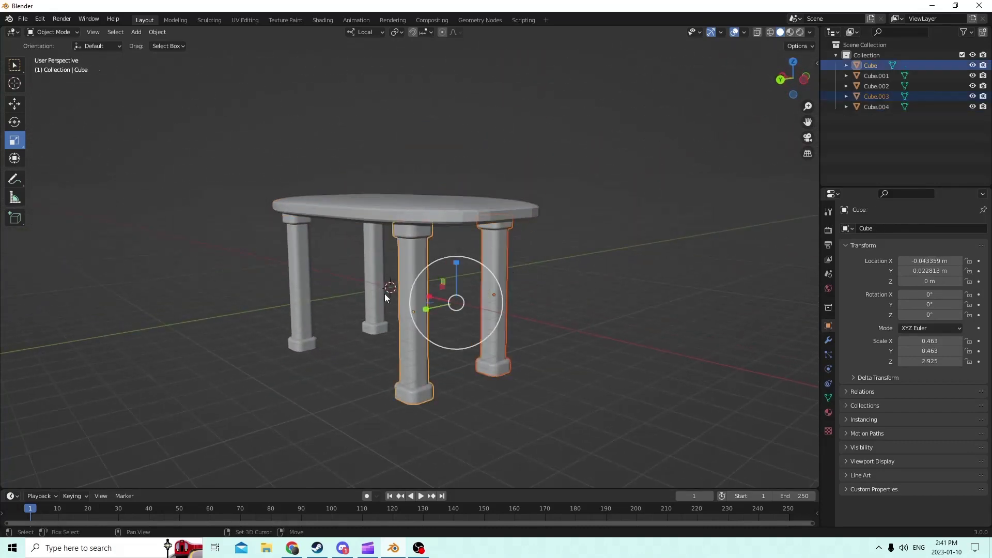
pyautogui.keyDown('shift'); pyautogui.click(373, 282); pyautogui.keyUp('shift')
pyautogui.keyDown('shift'); pyautogui.click(303, 257); pyautogui.keyUp('shift')
pyautogui.keyDown('shift'); pyautogui.click(396, 203); pyautogui.keyUp('shift')
pyautogui.moveTo(397, 203); pyautogui.dragTo(362, 217, button='middle')
pyautogui.hotkey('ctrl', 'j')
pyautogui.moveTo(457, 172); pyautogui.dragTo(462, 211, button='middle')
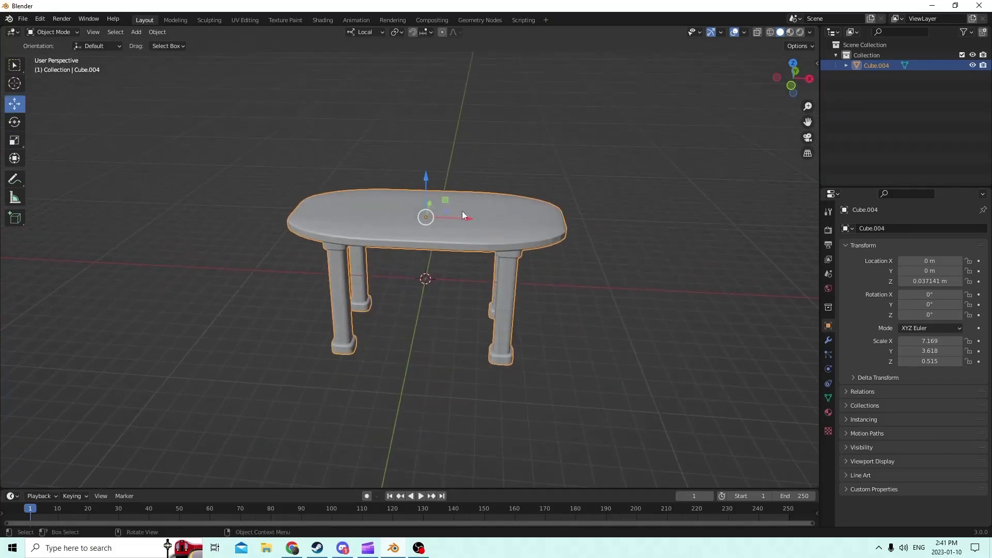
# Step: Move the joined table away from the origin along the X axis to about X -0.221 m
pyautogui.moveTo(462, 211); pyautogui.dragTo(289, 165)
pyautogui.moveTo(289, 166); pyautogui.dragTo(330, 177, button='middle')
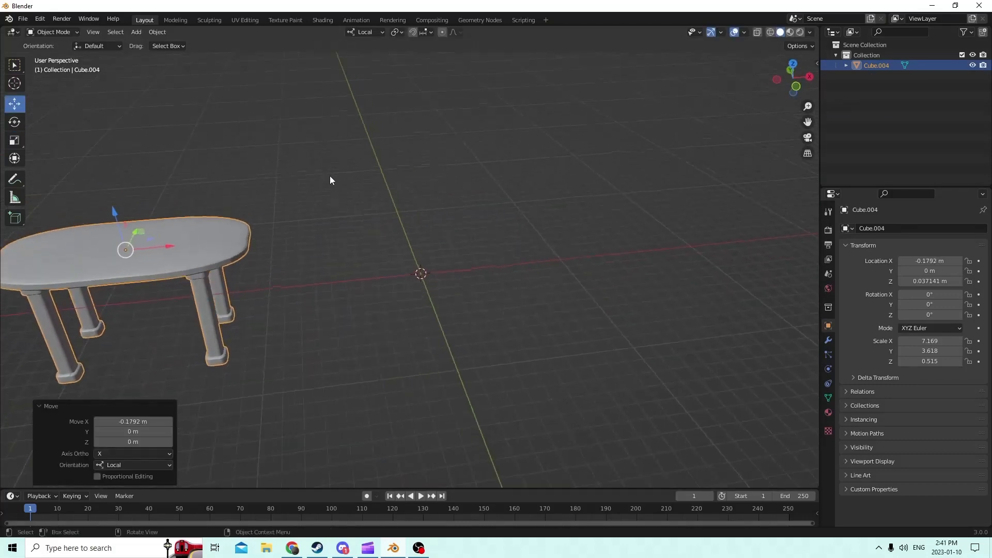
pyautogui.moveTo(169, 246); pyautogui.dragTo(94, 254)
pyautogui.moveTo(140, 214); pyautogui.dragTo(133, 187, button='middle')
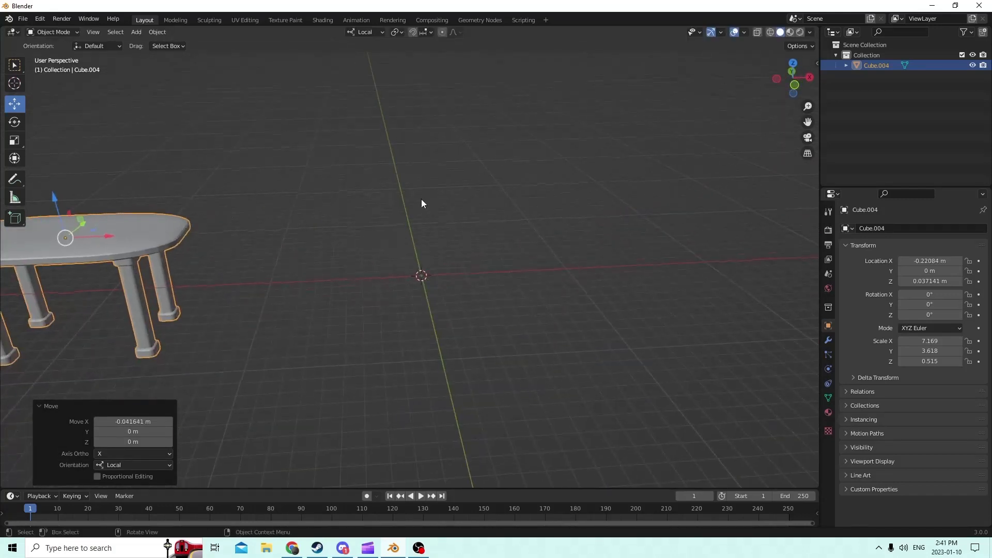
# Step: Add a new cube at the origin beside the table and make it the only selected object
pyautogui.moveTo(420, 201); pyautogui.dragTo(463, 217, button='middle')
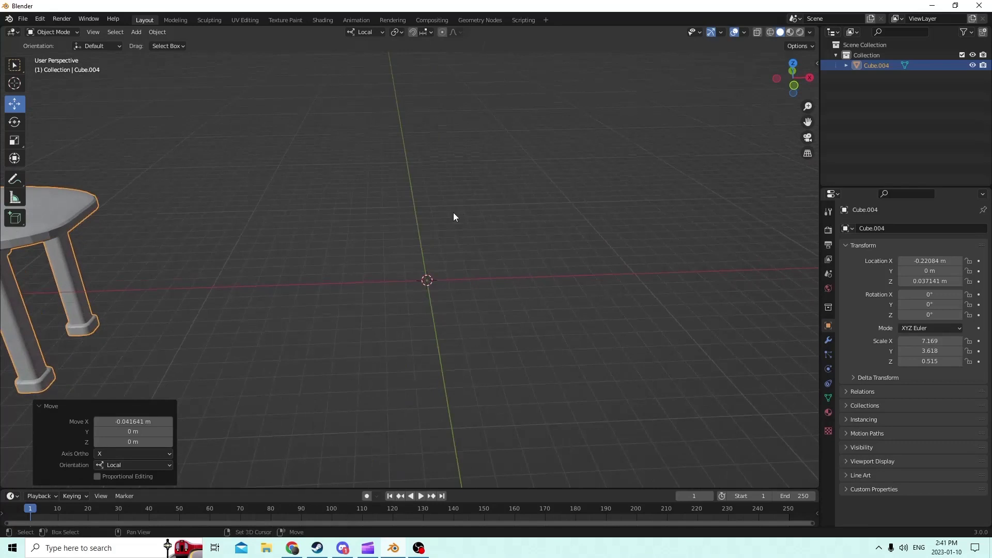
pyautogui.hotkey('shift', 'a')
pyautogui.moveTo(444, 206)
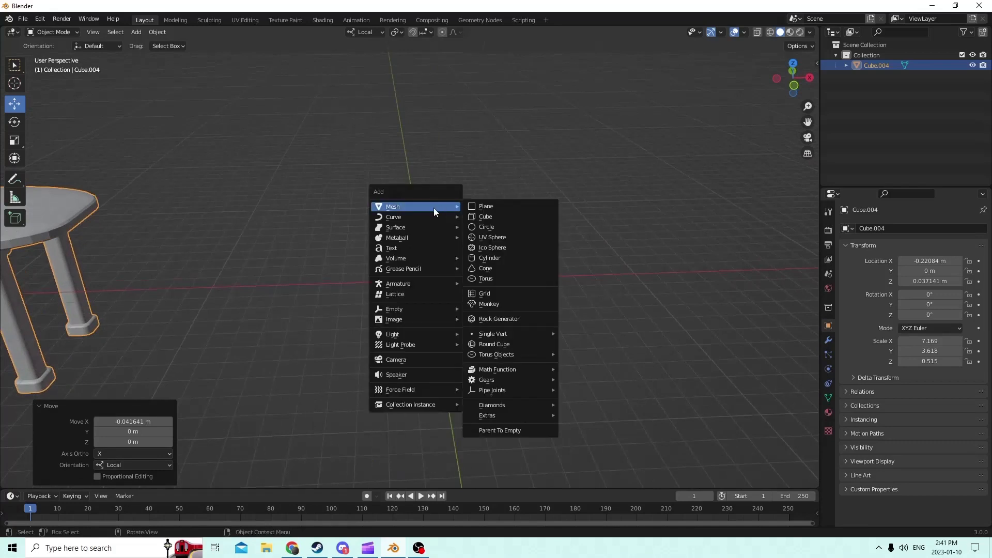
pyautogui.click(481, 217)
pyautogui.moveTo(480, 217); pyautogui.dragTo(343, 179, button='middle')
pyautogui.click(267, 141)
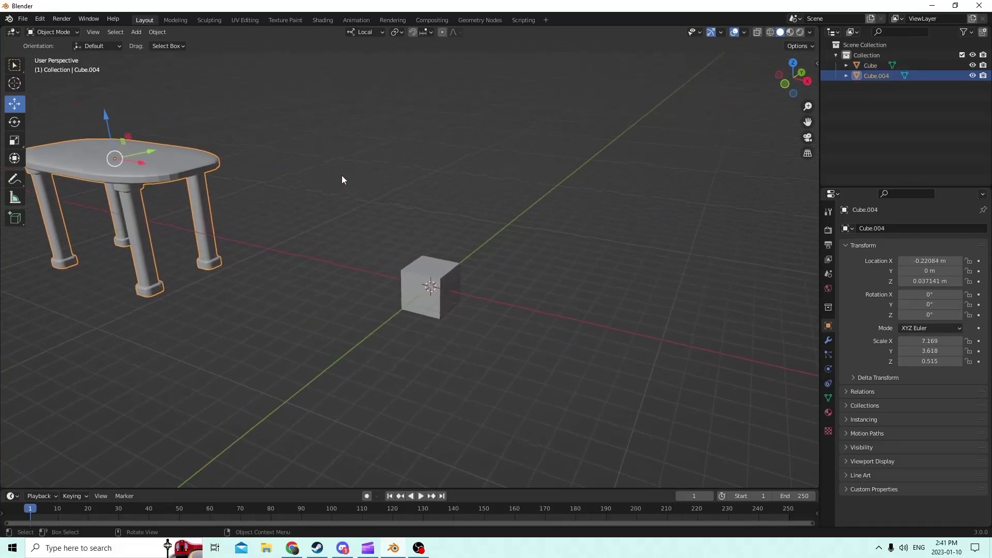
pyautogui.moveTo(504, 204); pyautogui.dragTo(537, 173, button='middle')
pyautogui.click(448, 266)
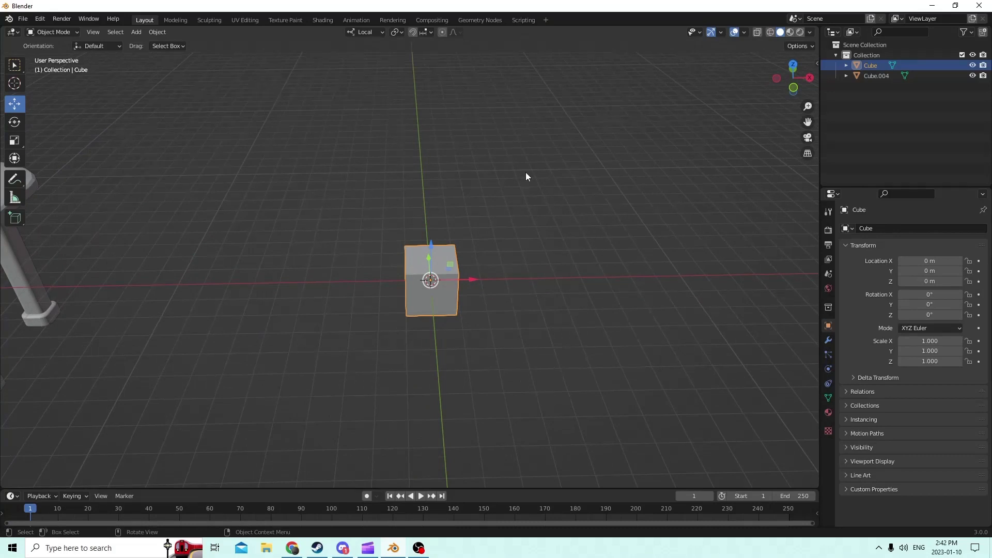
# Step: Stretch the cube into a long, tall block with an X scale of about 3.557 and a Z scale of about 2.079
pyautogui.moveTo(525, 175); pyautogui.dragTo(338, 226, button='middle')
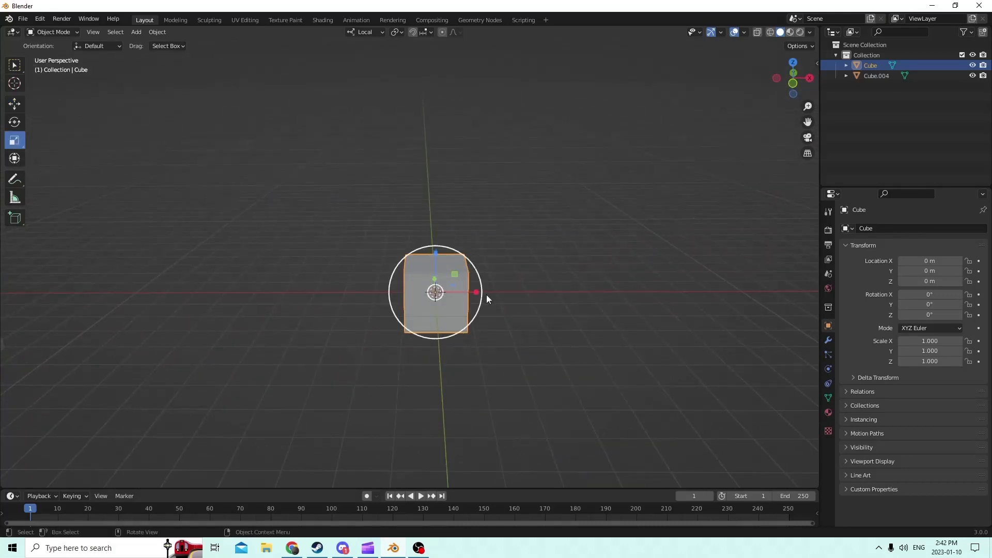
pyautogui.moveTo(476, 292); pyautogui.dragTo(596, 311)
pyautogui.moveTo(527, 286); pyautogui.dragTo(447, 279, button='middle')
pyautogui.moveTo(437, 269); pyautogui.dragTo(431, 221)
pyautogui.moveTo(431, 221); pyautogui.dragTo(480, 223, button='middle')
# Step: Duplicate the stretched block in place
pyautogui.hotkey('shift', 'd')
pyautogui.press('Escape')
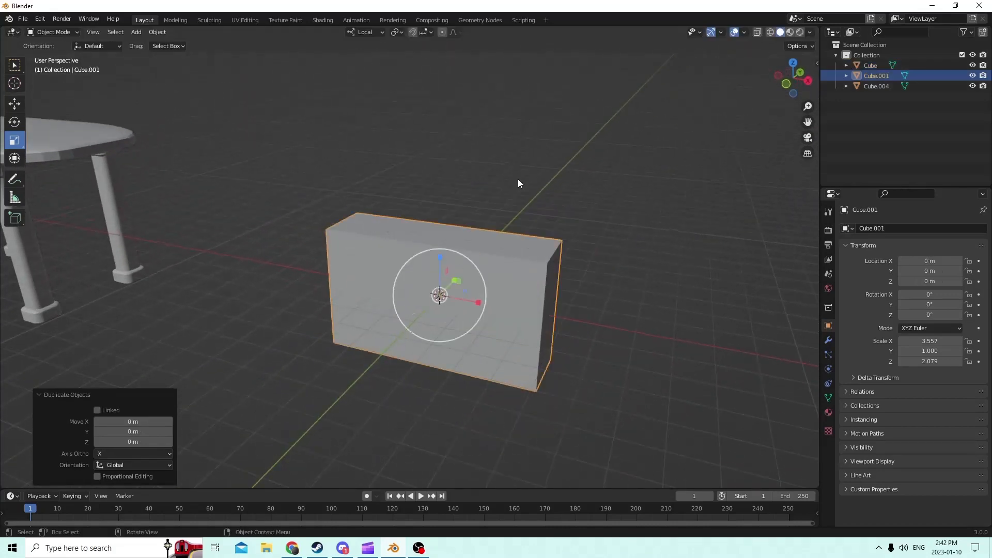
pyautogui.moveTo(517, 180); pyautogui.dragTo(401, 163, button='middle')
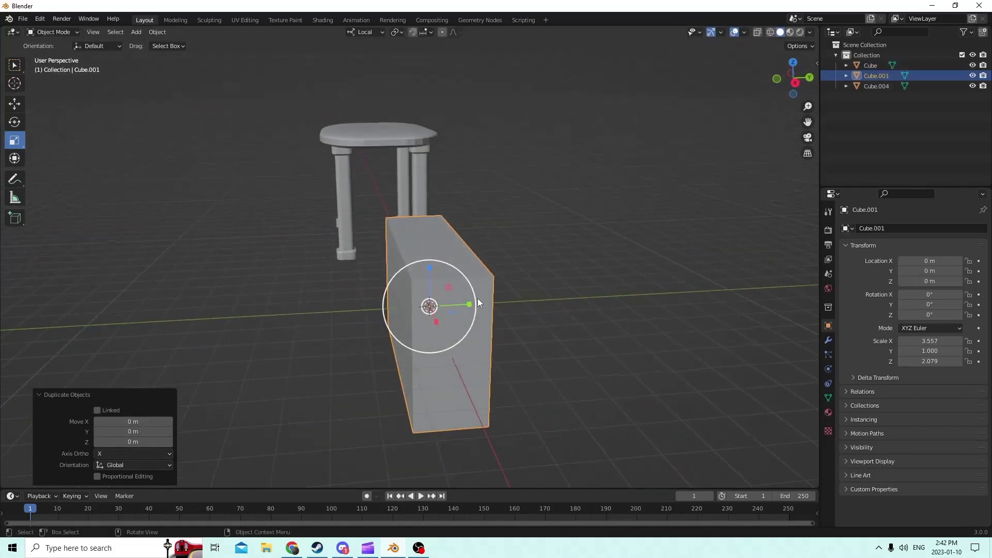
pyautogui.press('s')
pyautogui.click(542, 294)
pyautogui.moveTo(528, 292); pyautogui.dragTo(541, 291, button='middle')
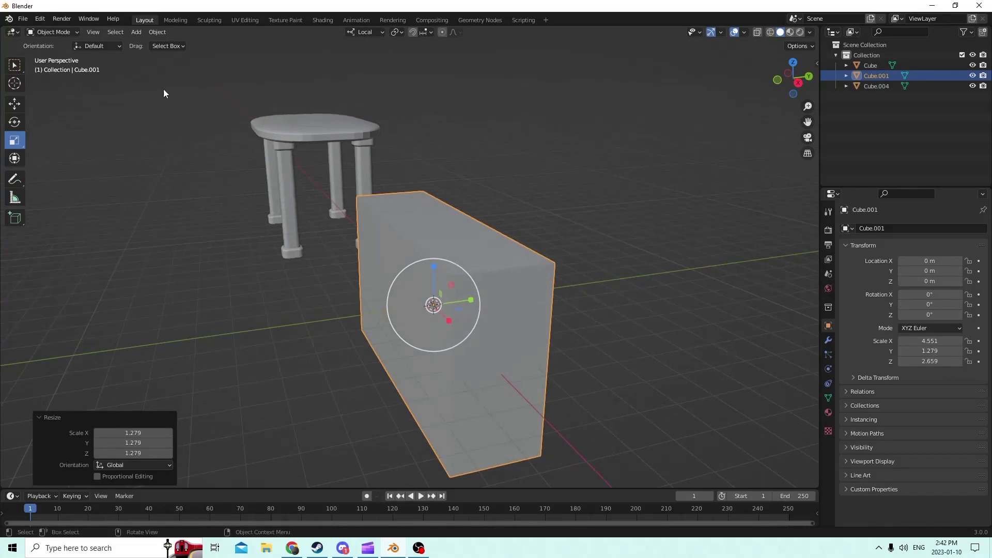
pyautogui.click(44, 20)
pyautogui.click(55, 31)
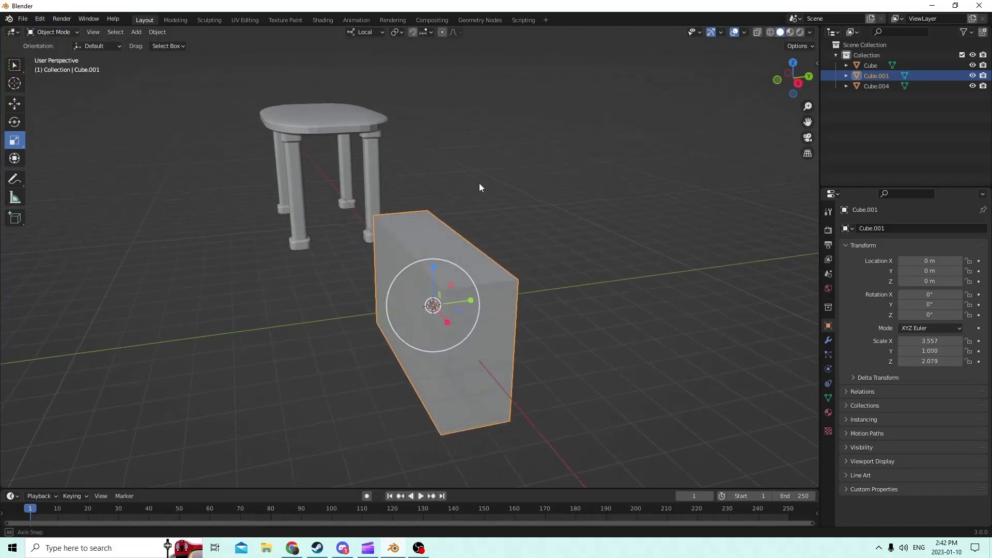
# Step: Reshape the duplicate into a thin overhanging slab with a Y scale of about 1.344 and a Z scale of about 0.138
pyautogui.moveTo(479, 183); pyautogui.dragTo(441, 223, button='middle')
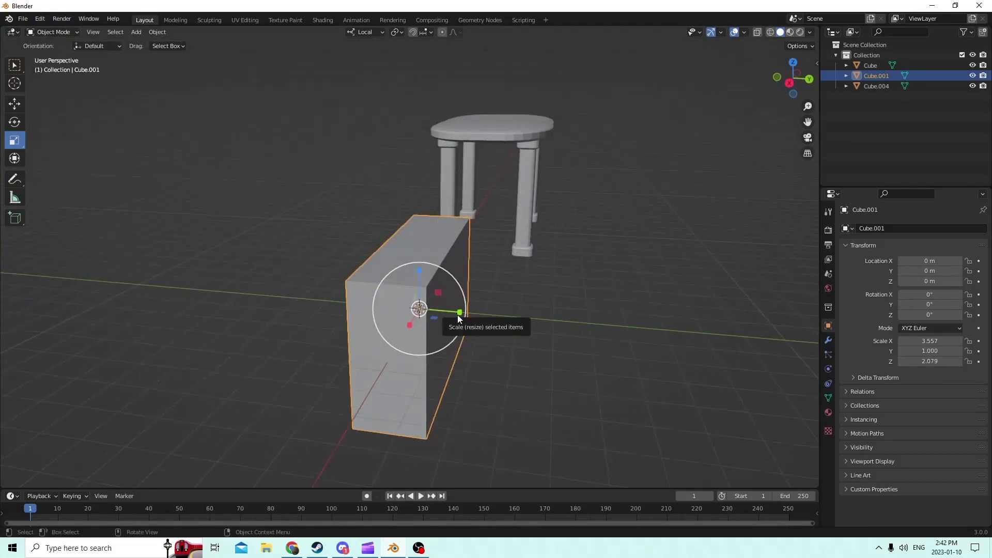
pyautogui.moveTo(457, 315); pyautogui.dragTo(469, 315)
pyautogui.moveTo(470, 315); pyautogui.dragTo(494, 262, button='middle')
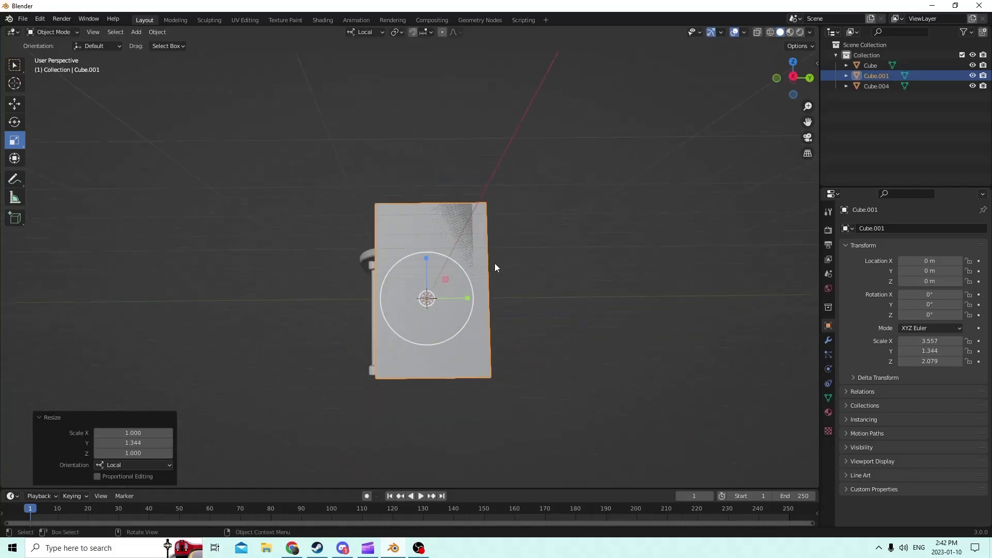
pyautogui.moveTo(425, 259); pyautogui.dragTo(404, 265)
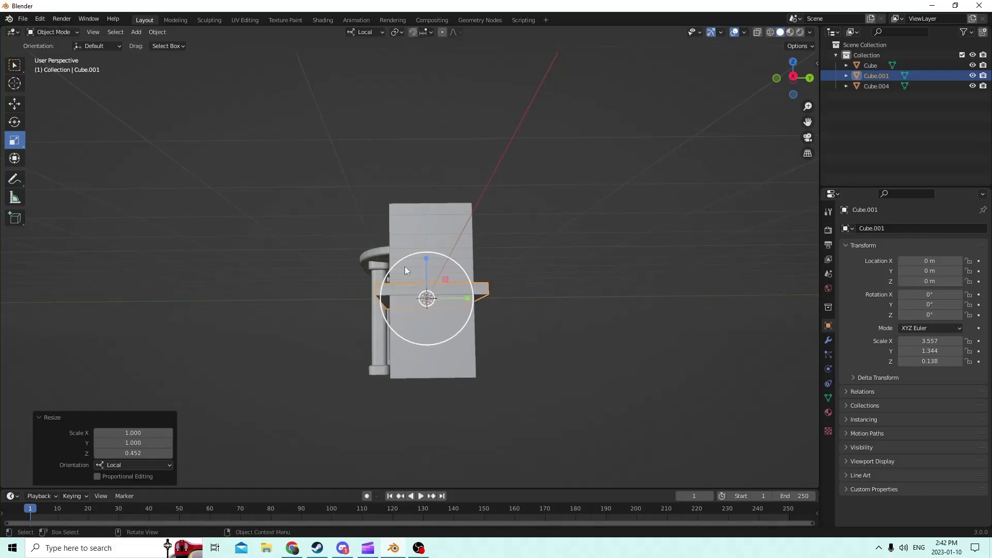
pyautogui.moveTo(405, 266); pyautogui.dragTo(481, 291, button='middle')
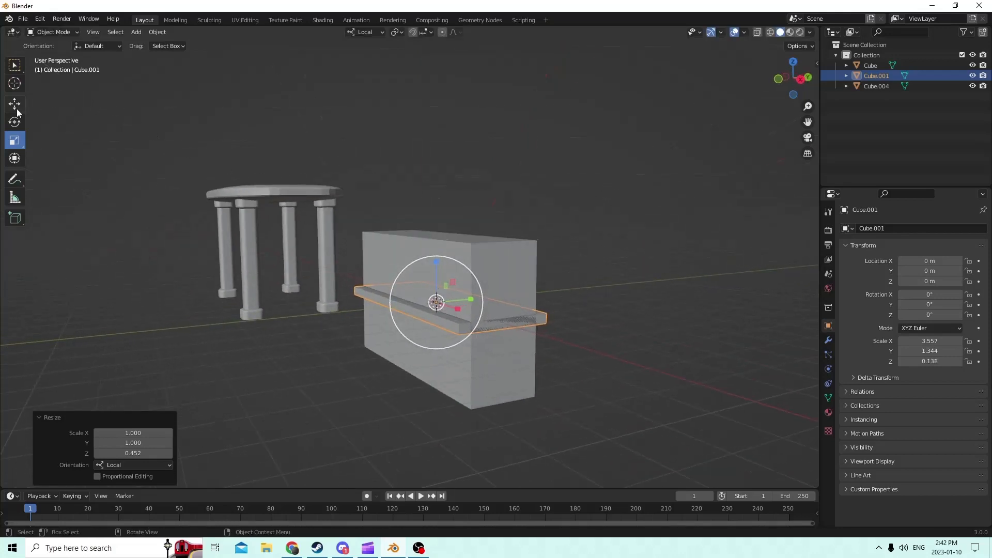
# Step: Raise the slab onto the top of the block at about Z 0.0221 m and inspect the seam between them
pyautogui.moveTo(375, 169); pyautogui.dragTo(412, 208, button='middle')
pyautogui.moveTo(435, 270); pyautogui.dragTo(422, 190)
pyautogui.moveTo(423, 190); pyautogui.dragTo(434, 225, button='middle')
pyautogui.scroll(2, 419, 203)
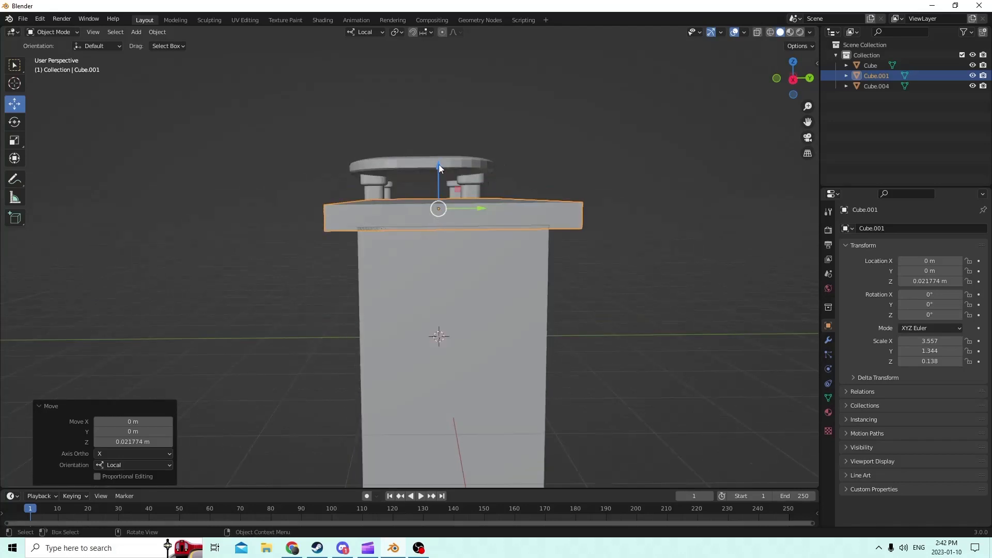
pyautogui.moveTo(439, 164); pyautogui.dragTo(439, 162)
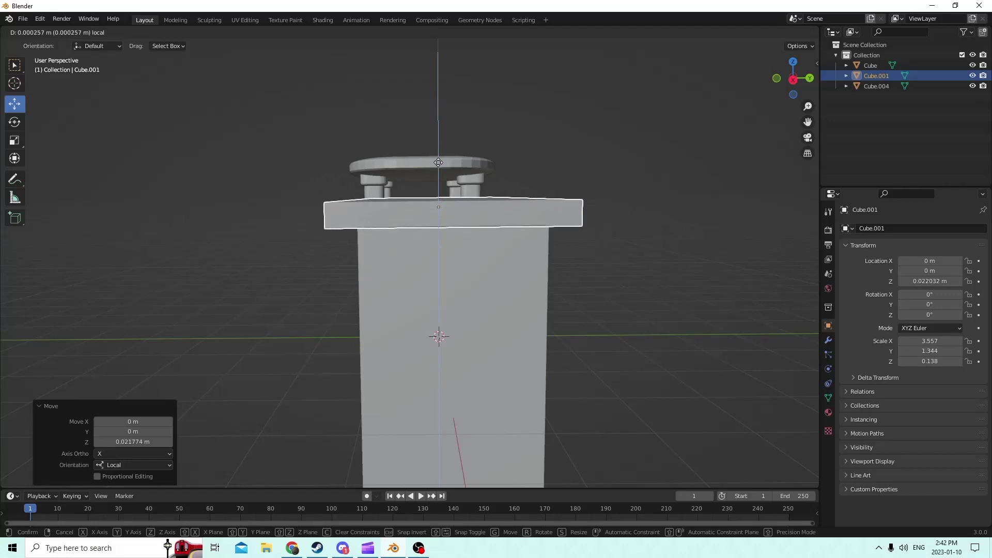
pyautogui.moveTo(438, 162); pyautogui.dragTo(439, 162)
pyautogui.moveTo(438, 163); pyautogui.dragTo(514, 194, button='middle')
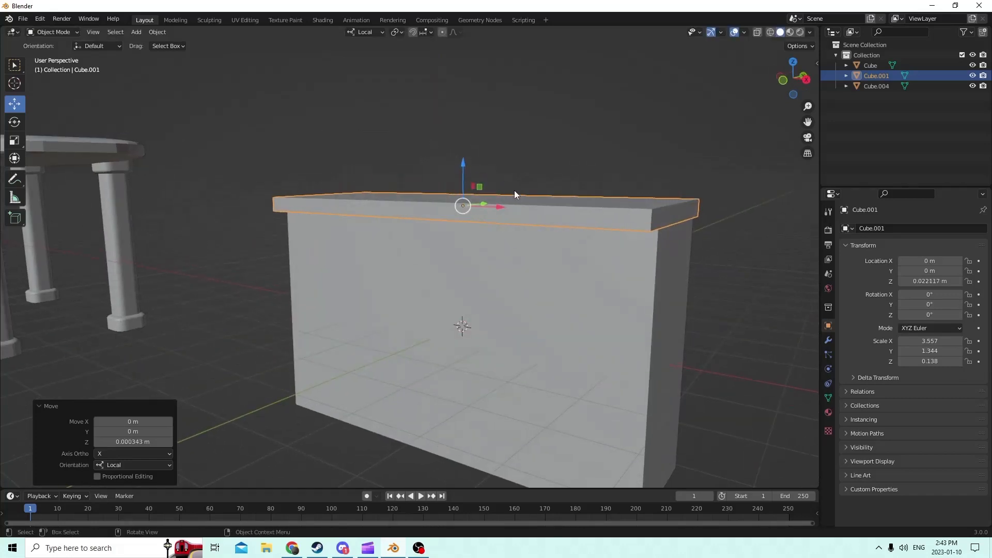
pyautogui.moveTo(587, 227); pyautogui.dragTo(578, 252, button='middle')
pyautogui.click(733, 178)
pyautogui.moveTo(733, 178); pyautogui.dragTo(634, 86, button='middle')
pyautogui.scroll(3, 639, 113)
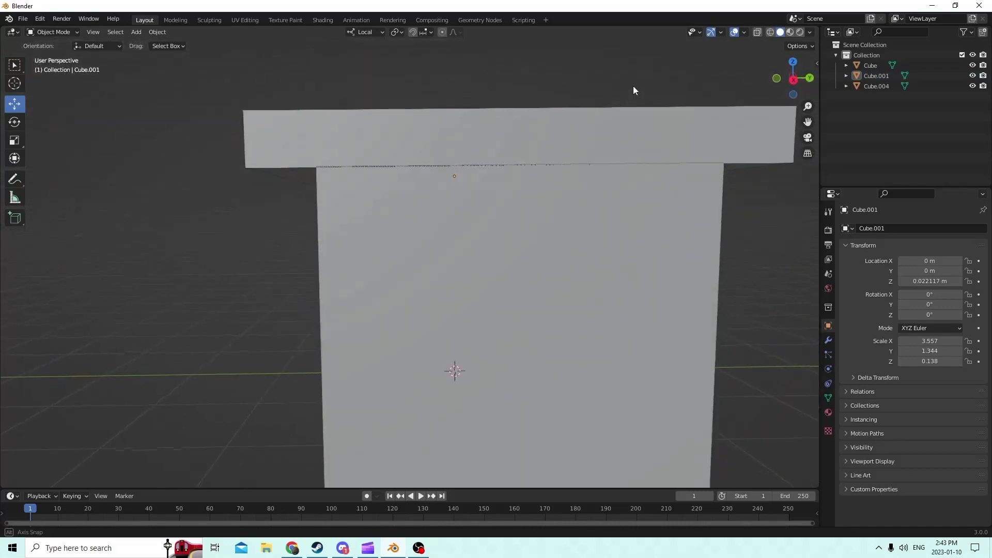
# Step: Duplicate the main block and lower the copy along Z to about -0.0125 m
pyautogui.click(535, 140)
pyautogui.moveTo(535, 137); pyautogui.dragTo(432, 274, button='middle')
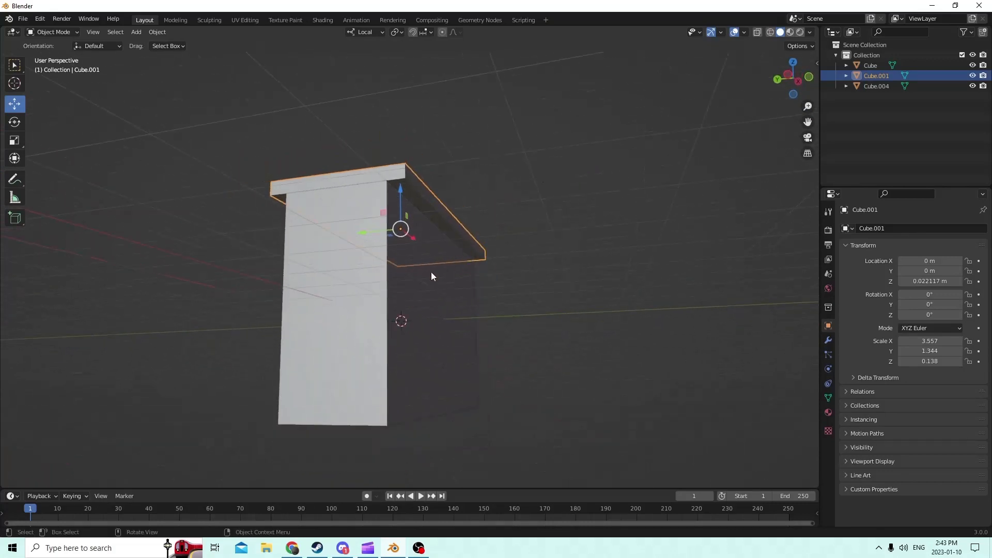
pyautogui.click(386, 303)
pyautogui.moveTo(386, 304); pyautogui.dragTo(350, 315, button='middle')
pyautogui.hotkey('shift', 'd')
pyautogui.rightClick(476, 279)
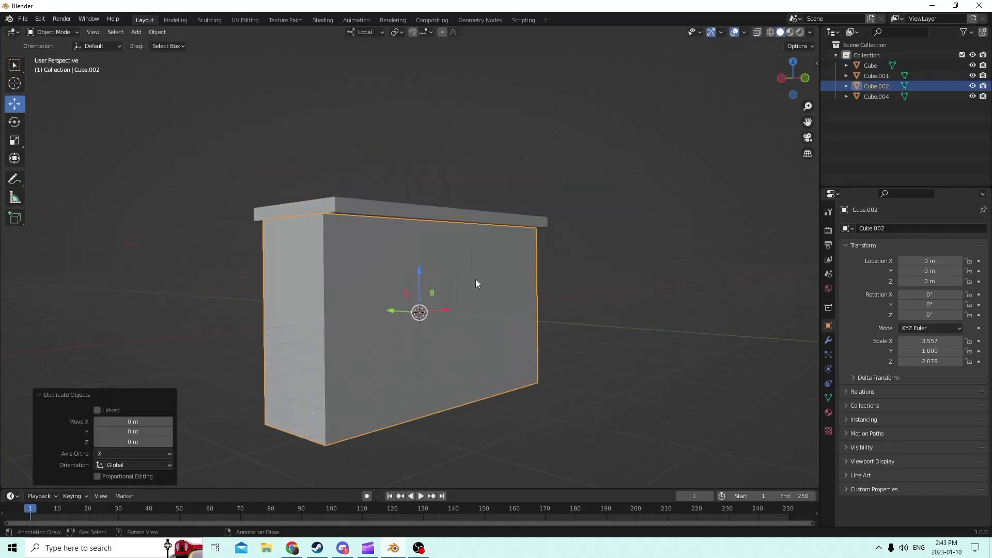
pyautogui.moveTo(475, 279); pyautogui.dragTo(544, 240, button='middle')
pyautogui.moveTo(383, 292); pyautogui.dragTo(380, 346)
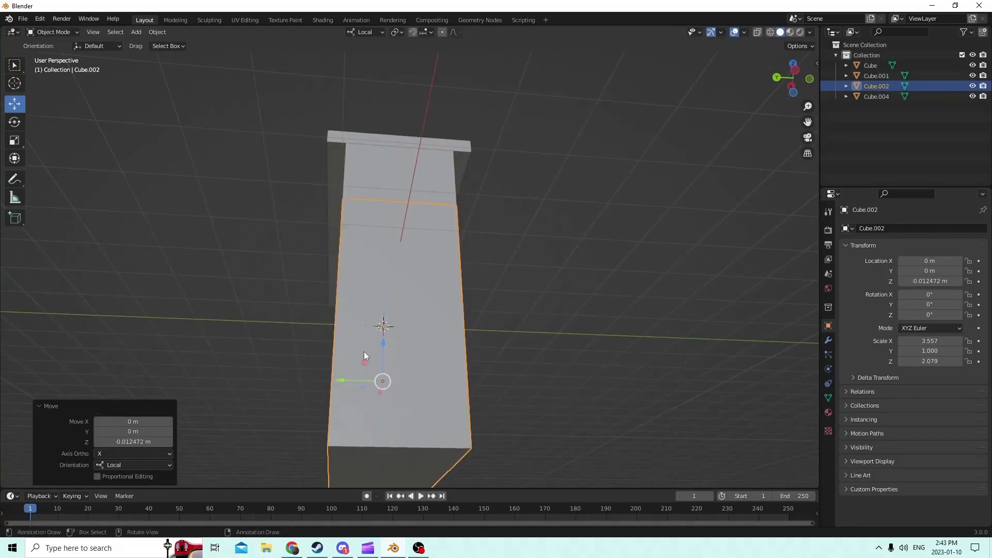
# Step: Shrink the lowered copy to about Y scale 0.820 and Z scale 0.275, seating it as a base under the block at about Z -0.0235 m
pyautogui.moveTo(364, 351); pyautogui.dragTo(356, 382, button='middle')
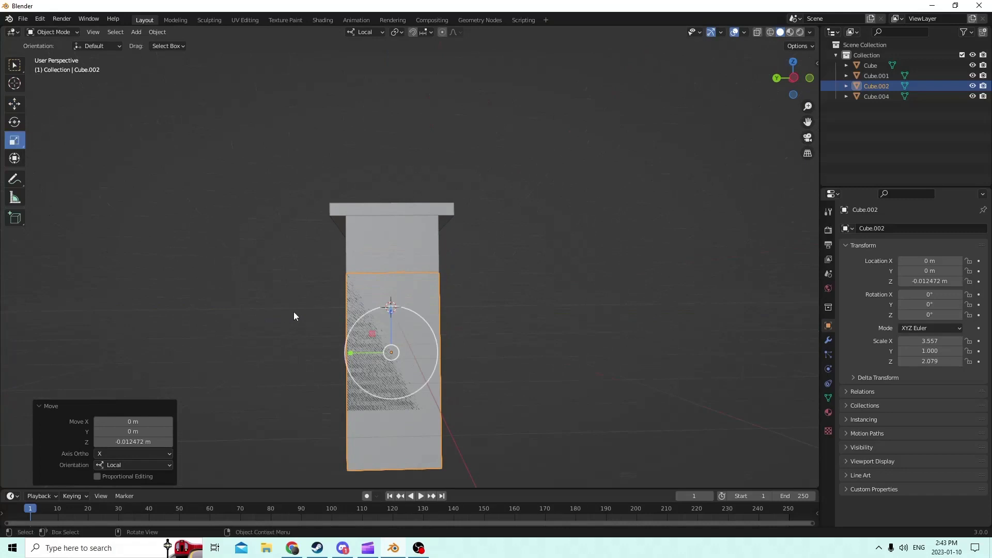
pyautogui.moveTo(392, 308)
pyautogui.mouseDown()
pyautogui.moveTo(387, 331)
pyautogui.moveTo(382, 322)
pyautogui.mouseUp()
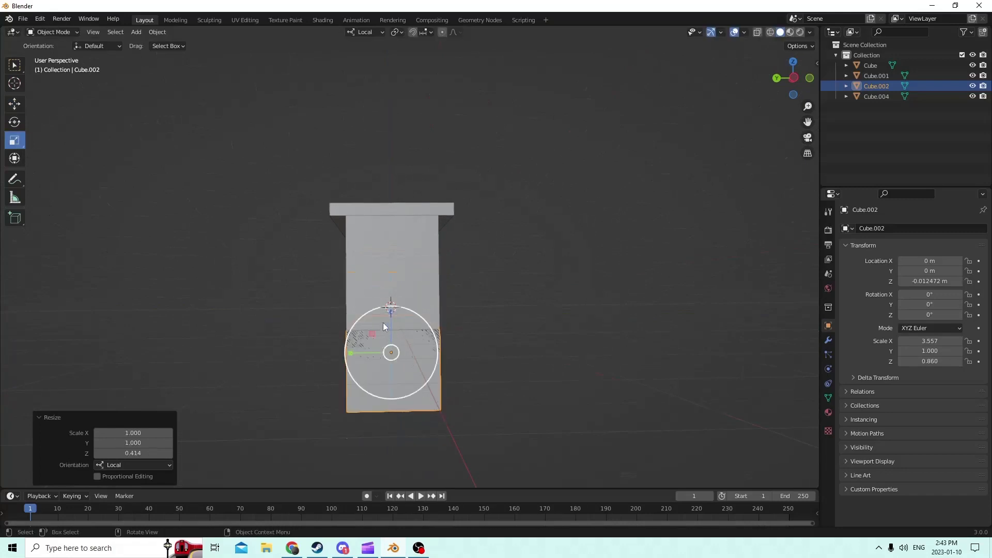
pyautogui.moveTo(352, 357); pyautogui.dragTo(359, 355)
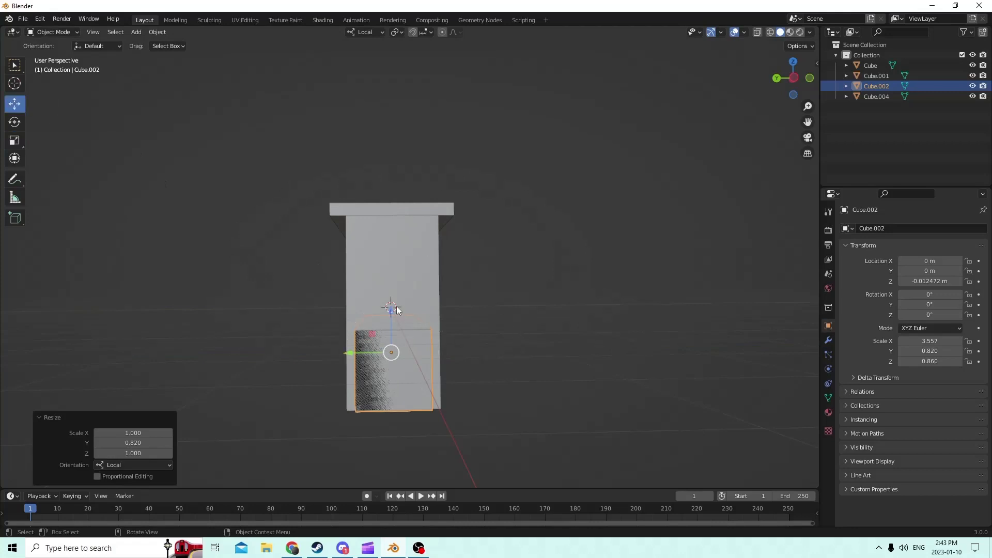
pyautogui.moveTo(391, 309); pyautogui.dragTo(393, 373)
pyautogui.moveTo(393, 373); pyautogui.dragTo(386, 351, button='middle')
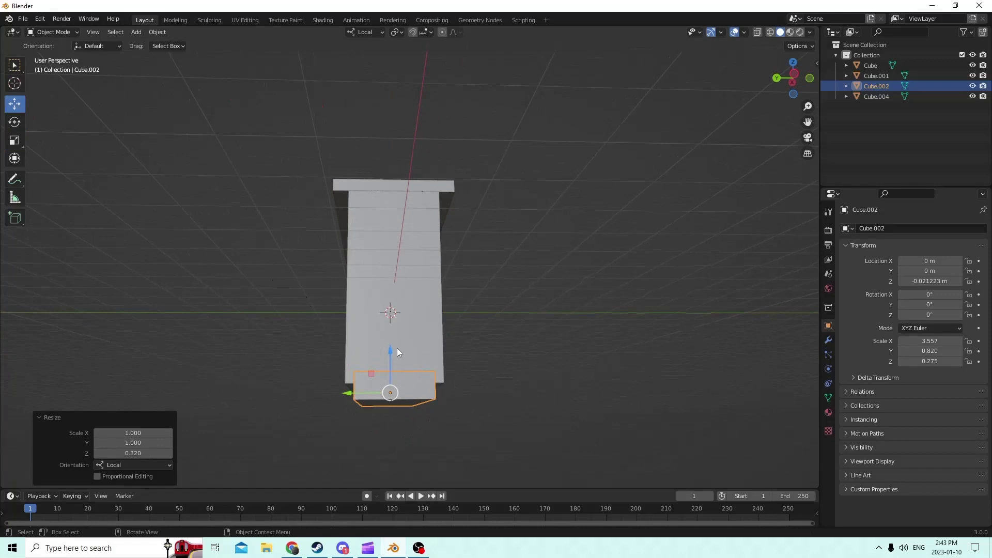
pyautogui.moveTo(393, 351); pyautogui.dragTo(391, 358)
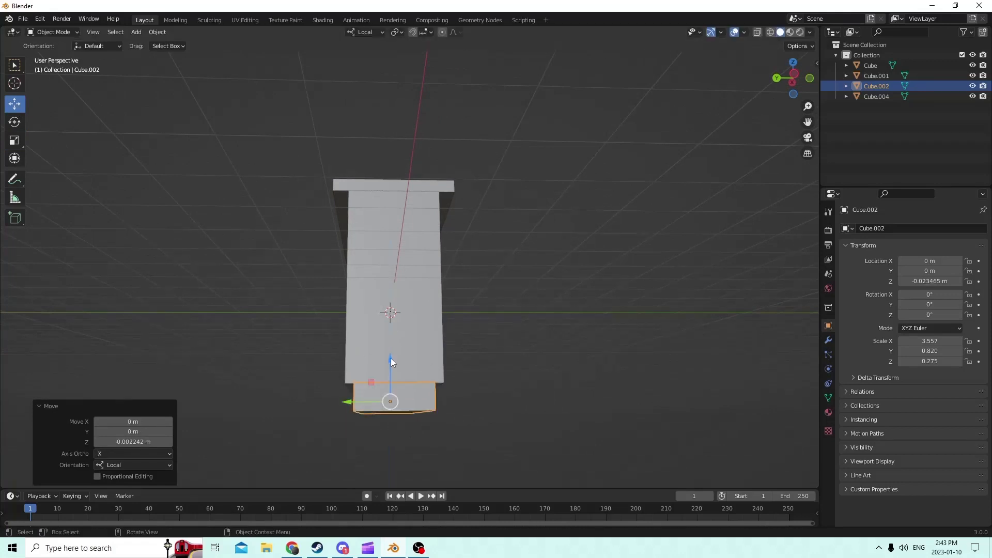
pyautogui.moveTo(391, 358); pyautogui.dragTo(542, 414, button='middle')
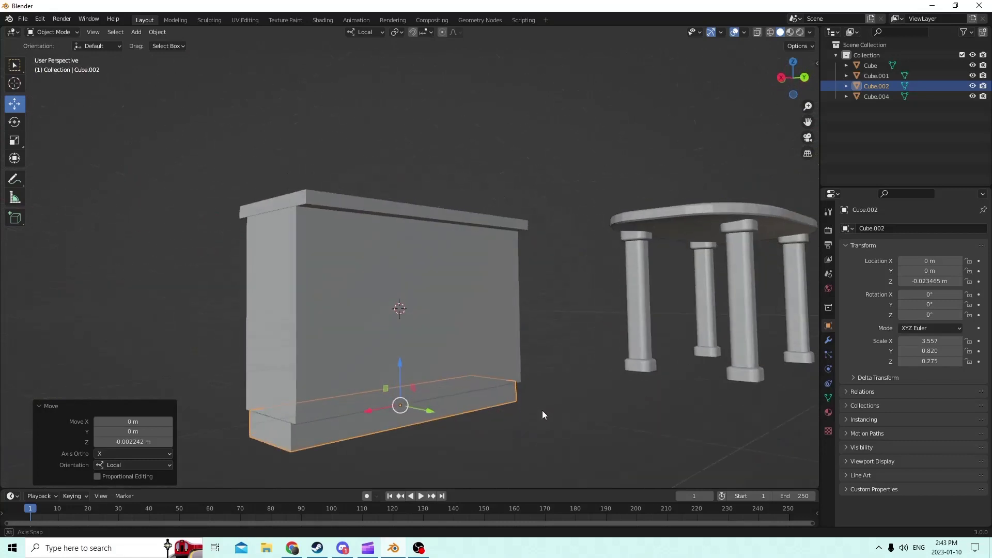
# Step: Duplicate the base and move the copy up to about Z -0.0160 m and out of the block's long face to about Y 0.0038 m
pyautogui.moveTo(475, 397); pyautogui.dragTo(449, 408, button='middle')
pyautogui.hotkey('shift', 'd')
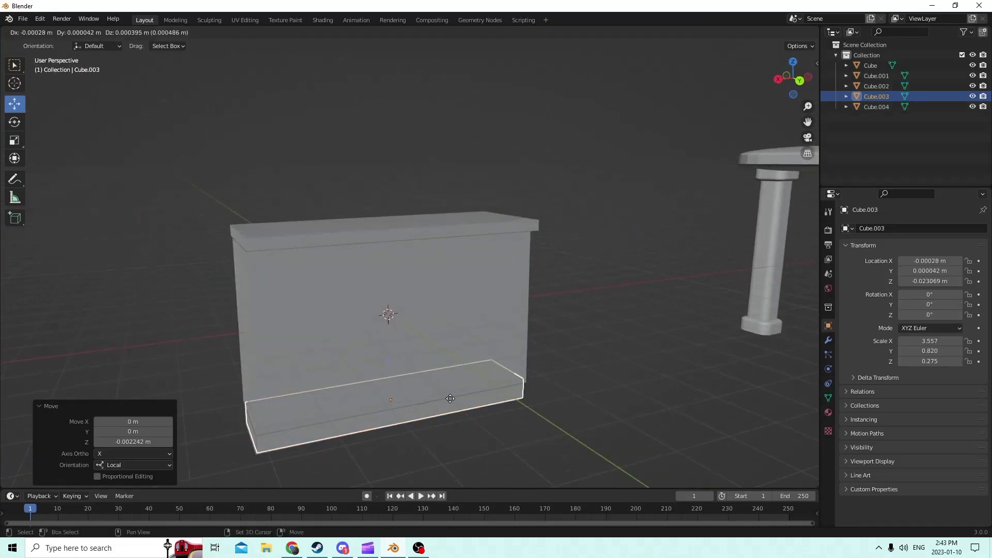
pyautogui.rightClick(470, 381)
pyautogui.moveTo(466, 383); pyautogui.dragTo(430, 382, button='middle')
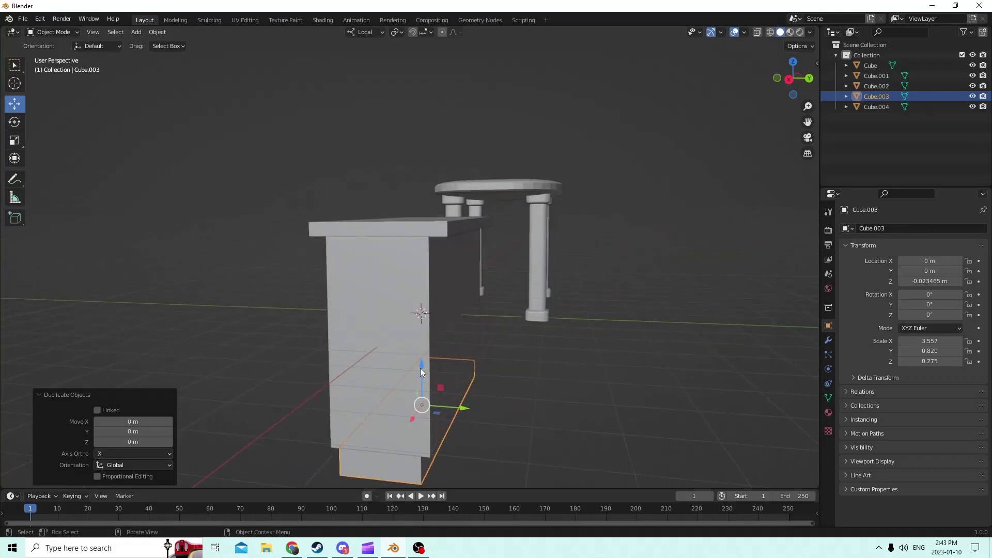
pyautogui.moveTo(420, 366); pyautogui.dragTo(417, 335)
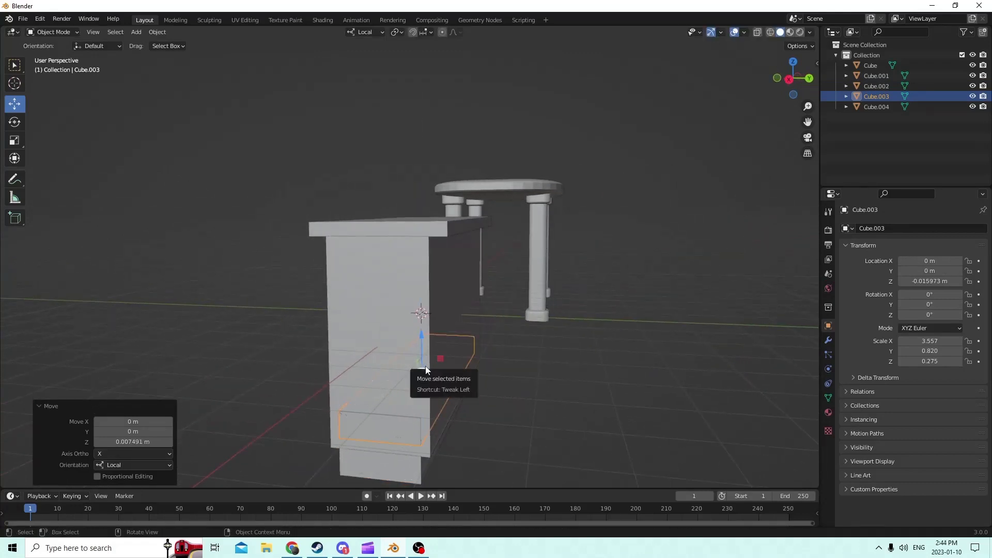
pyautogui.moveTo(463, 376); pyautogui.dragTo(471, 377)
# Step: Scale the protruding copy uniformly by about 0.973 and reposition it at about Y 0.0024 m and Z -0.0117 m
pyautogui.moveTo(641, 358); pyautogui.dragTo(481, 380, button='middle')
pyautogui.press('s')
pyautogui.click(683, 365)
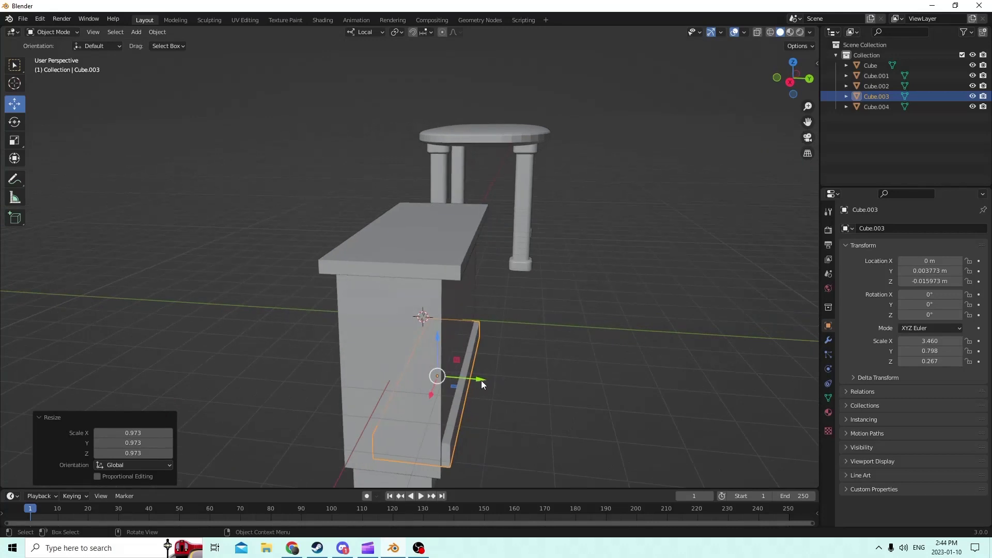
pyautogui.moveTo(481, 380); pyautogui.dragTo(473, 381)
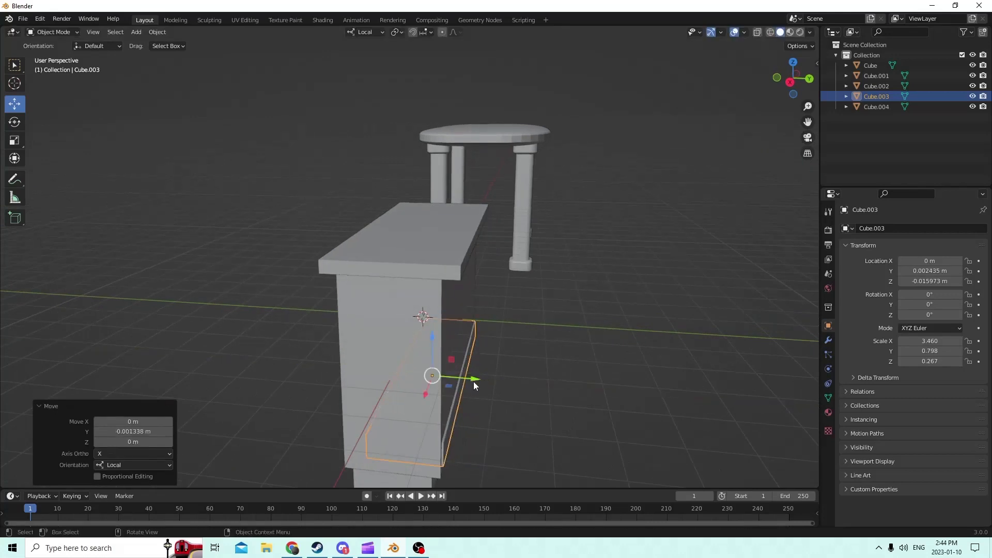
pyautogui.moveTo(473, 381); pyautogui.dragTo(413, 349, button='middle')
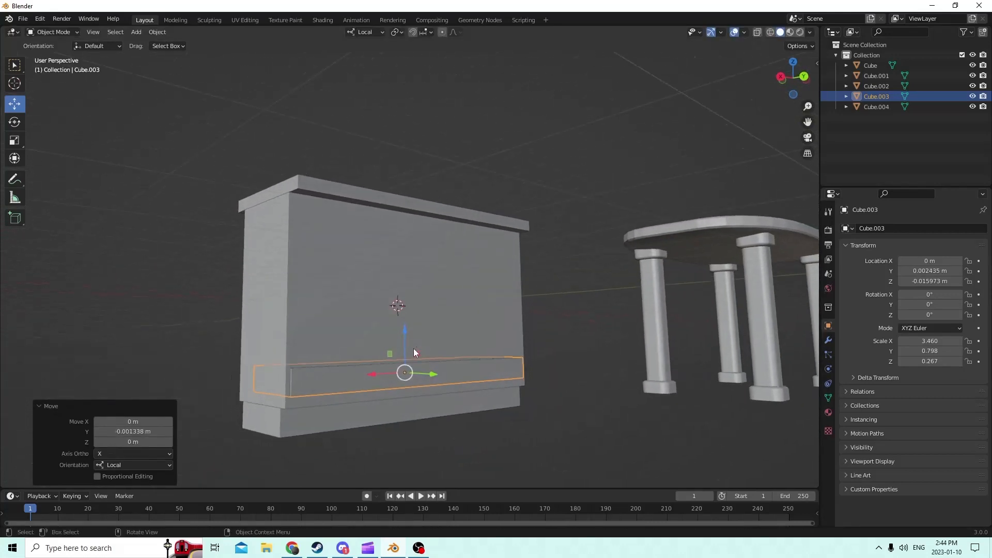
pyautogui.moveTo(405, 332); pyautogui.dragTo(377, 321)
pyautogui.moveTo(377, 321); pyautogui.dragTo(95, 194, button='middle')
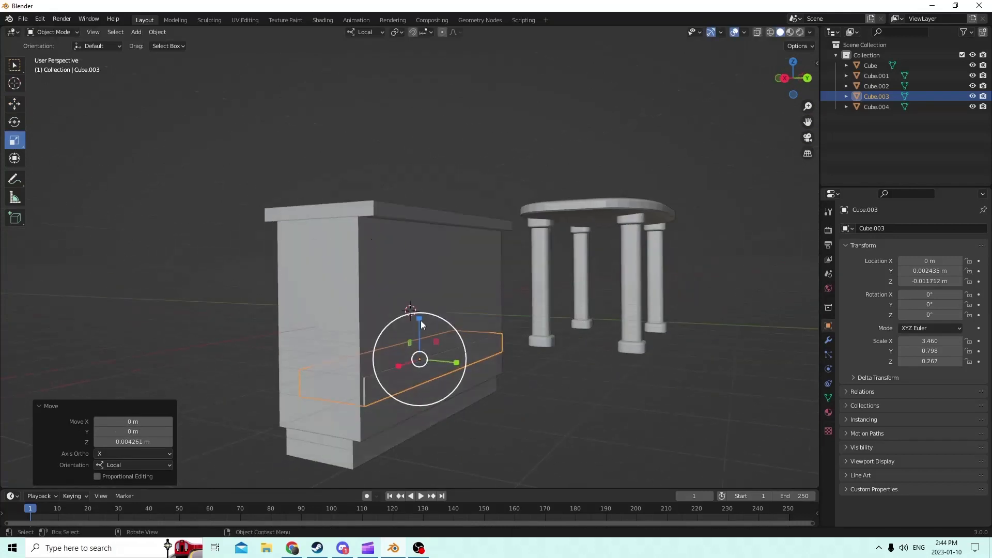
# Step: Resize the protruding panel to a Z scale of about 0.563 and an X scale of about 3.279
pyautogui.moveTo(420, 319); pyautogui.dragTo(419, 269)
pyautogui.moveTo(419, 268); pyautogui.dragTo(361, 288, button='middle')
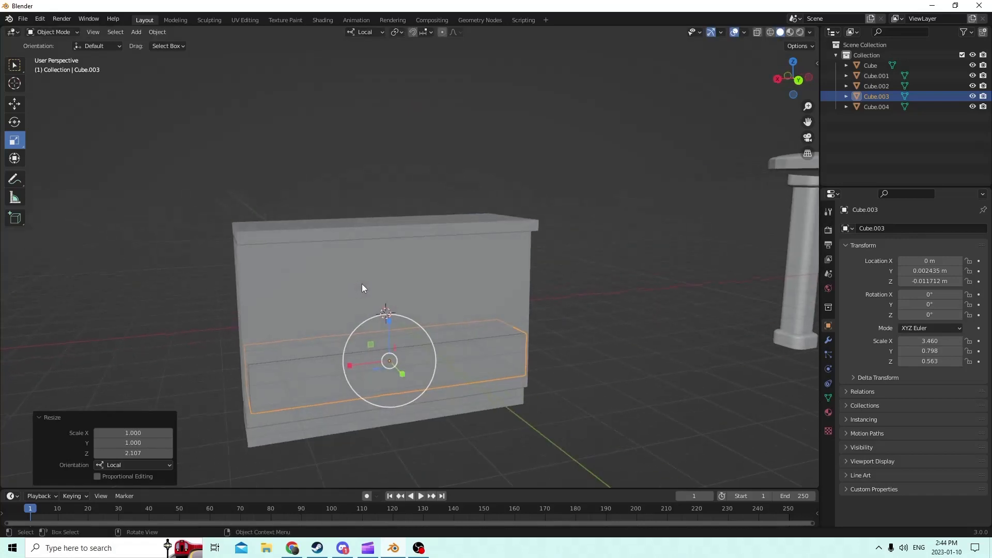
pyautogui.scroll(4, 361, 288)
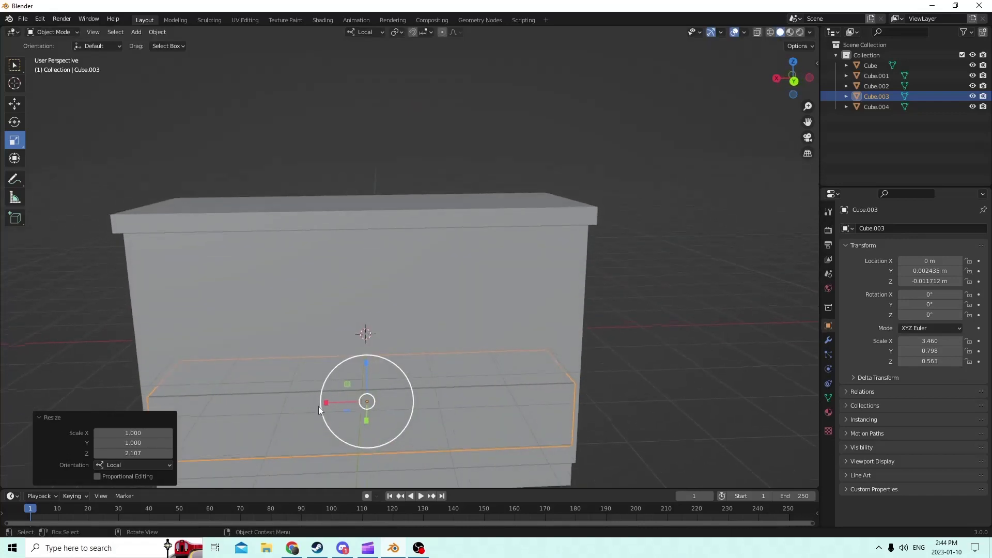
pyautogui.moveTo(326, 401); pyautogui.dragTo(328, 400)
pyautogui.moveTo(329, 400); pyautogui.dragTo(375, 386, button='middle')
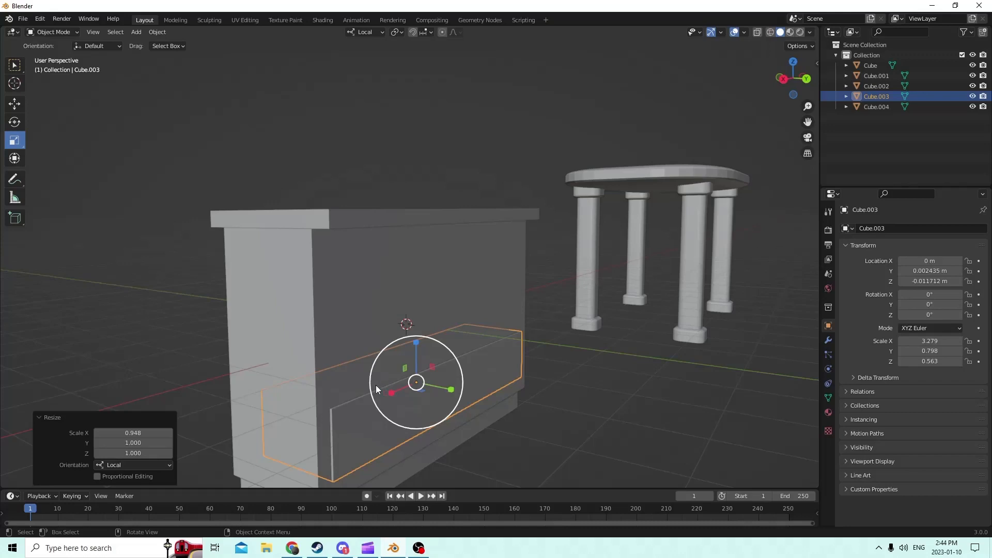
pyautogui.moveTo(341, 354); pyautogui.dragTo(396, 352, button='middle')
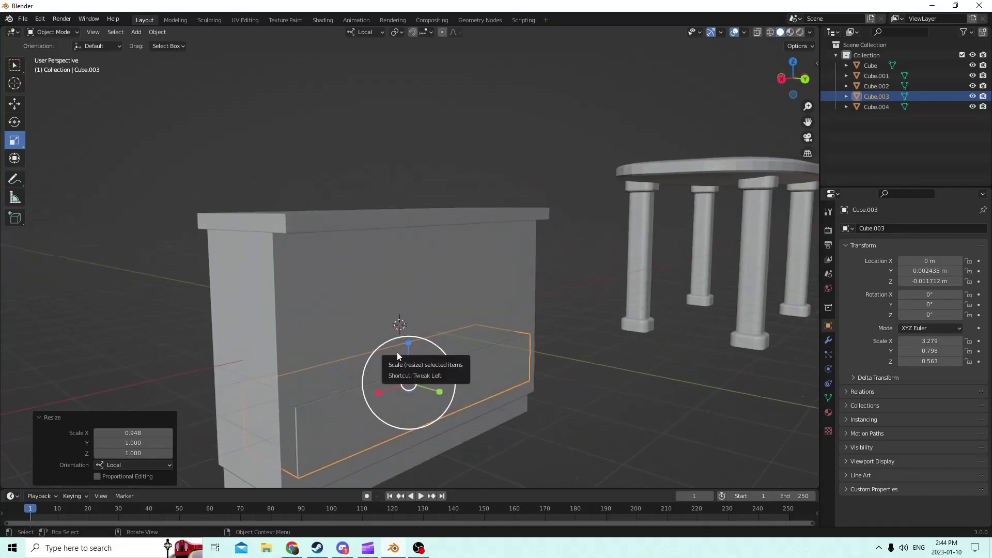
# Step: Duplicate the protruding front panel and raise the copy above it to about Z 0.0011 m
pyautogui.moveTo(353, 310); pyautogui.dragTo(316, 252, button='middle')
pyautogui.hotkey('shift', 'd')
pyautogui.rightClick(436, 286)
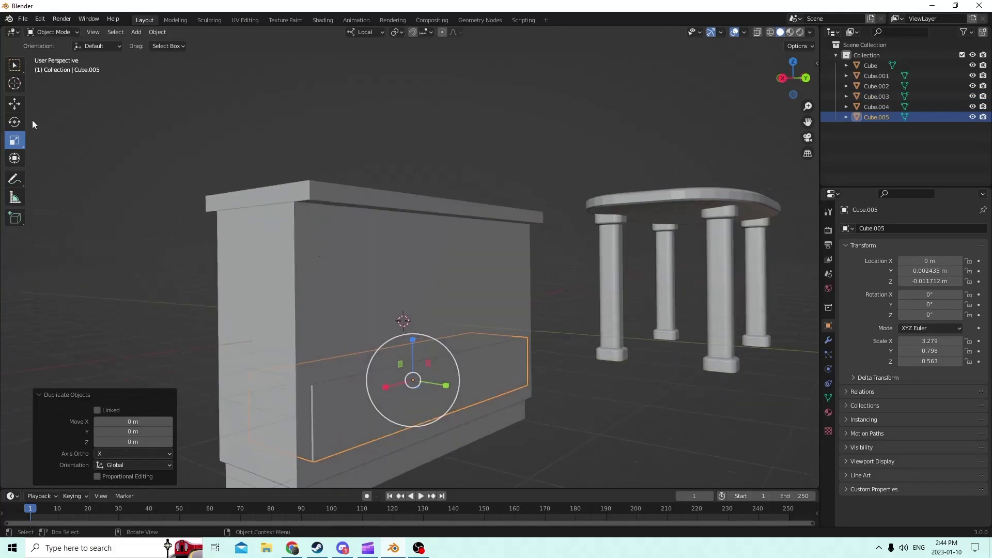
pyautogui.click(10, 106)
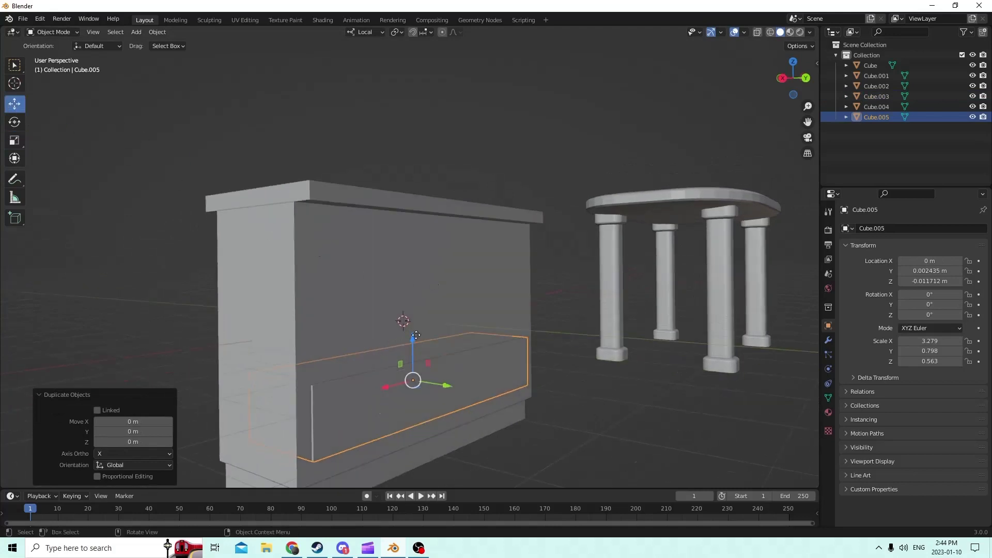
pyautogui.moveTo(416, 340); pyautogui.dragTo(423, 272)
pyautogui.moveTo(424, 272); pyautogui.dragTo(394, 278, button='middle')
# Step: Duplicate the middle panel and raise the copy to form a third panel just below the cabinet top
pyautogui.hotkey('shift', 'd')
pyautogui.rightClick(402, 259)
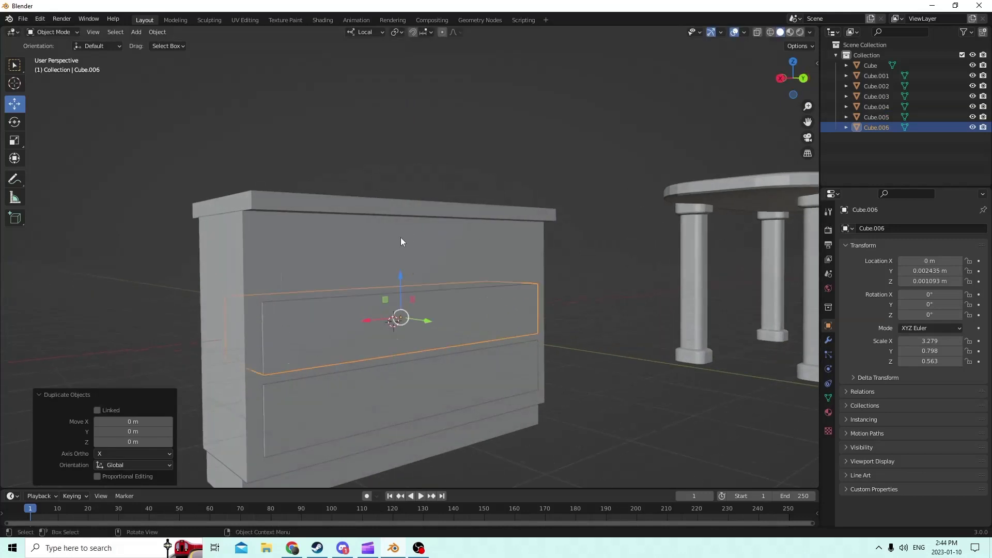
pyautogui.moveTo(401, 279); pyautogui.dragTo(398, 210)
pyautogui.moveTo(360, 225)
pyautogui.mouseDown(button='middle')
pyautogui.moveTo(337, 207)
pyautogui.moveTo(320, 216)
pyautogui.moveTo(398, 206)
pyautogui.moveTo(366, 224)
pyautogui.moveTo(364, 243)
pyautogui.mouseUp(button='middle')
# Step: Select all three front panels and lower them together by about 0.0005 m
pyautogui.keyDown('shift'); pyautogui.click(351, 327); pyautogui.keyUp('shift')
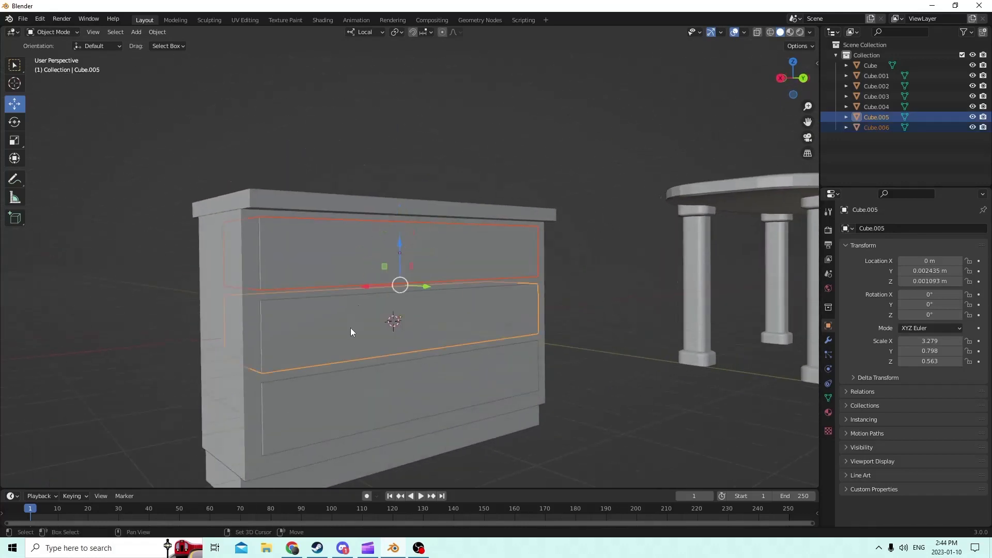
pyautogui.keyDown('shift'); pyautogui.click(352, 392); pyautogui.keyUp('shift')
pyautogui.moveTo(398, 277); pyautogui.dragTo(401, 281)
pyautogui.moveTo(401, 281); pyautogui.dragTo(393, 278, button='middle')
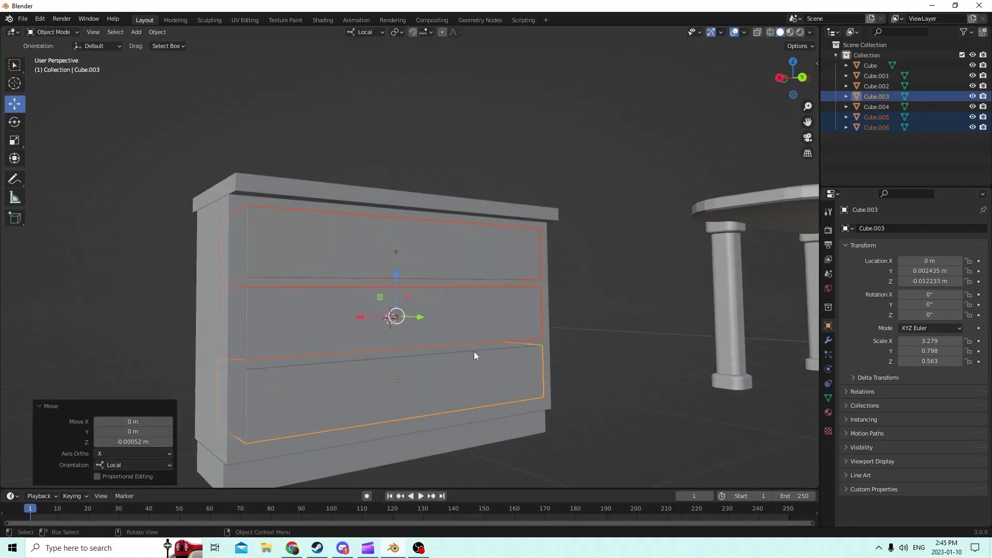
# Step: Delete the upper and lower front panels, leaving only the middle one
pyautogui.moveTo(473, 351); pyautogui.dragTo(334, 324, button='middle')
pyautogui.click(370, 296)
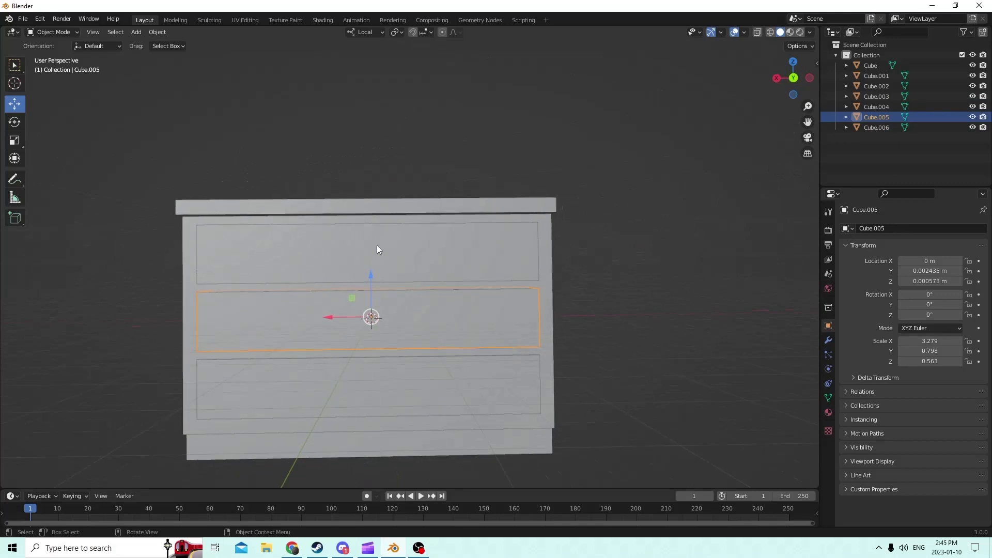
pyautogui.click(377, 248)
pyautogui.press('x')
pyautogui.click(373, 253)
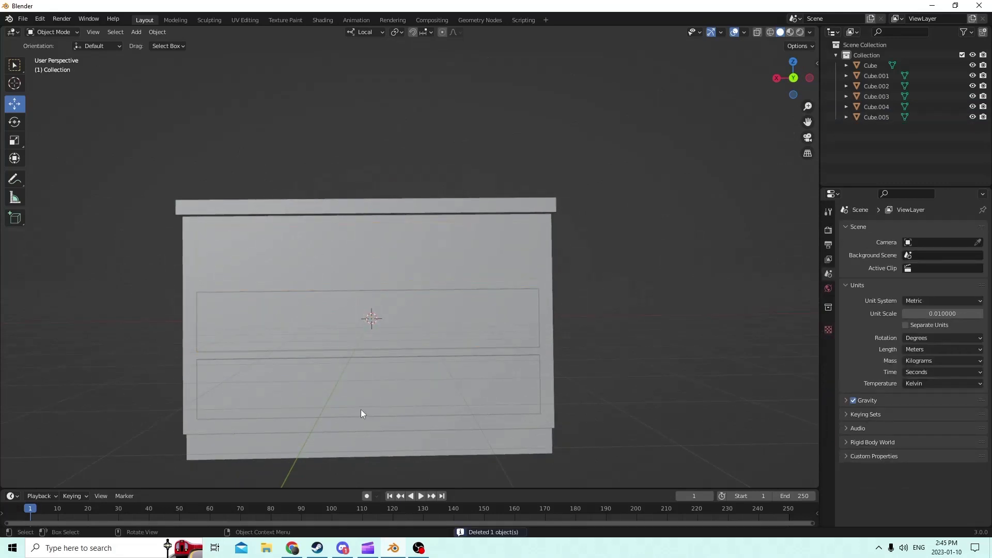
pyautogui.click(361, 409)
pyautogui.press('x')
pyautogui.click(377, 372)
# Step: Center the remaining front panel vertically by setting its Z location to 0 m
pyautogui.click(341, 322)
pyautogui.moveTo(358, 326); pyautogui.dragTo(390, 313, button='middle')
pyautogui.moveTo(385, 274); pyautogui.dragTo(388, 261)
pyautogui.hotkey('ctrl', 'z')
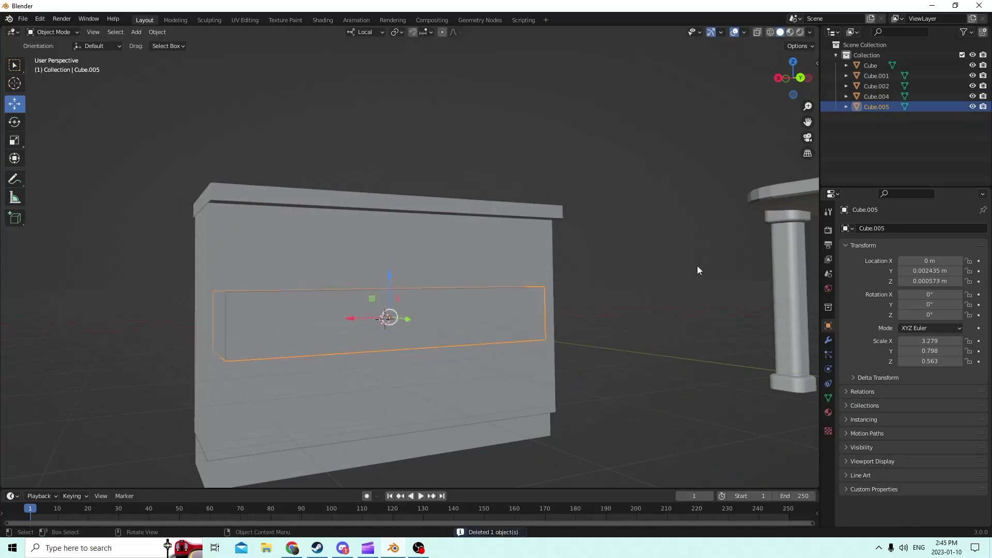
pyautogui.click(923, 280)
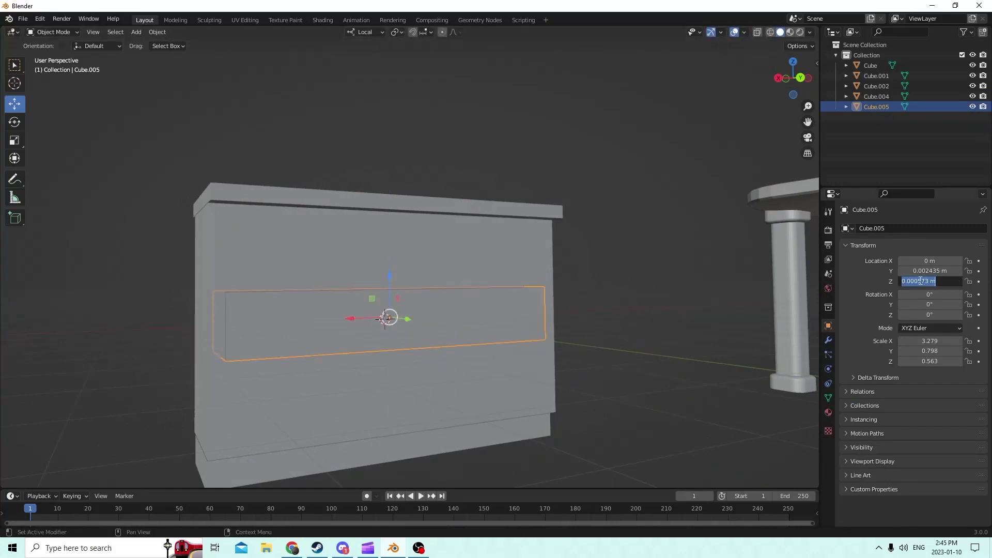
pyautogui.write('0')
pyautogui.press('Return')
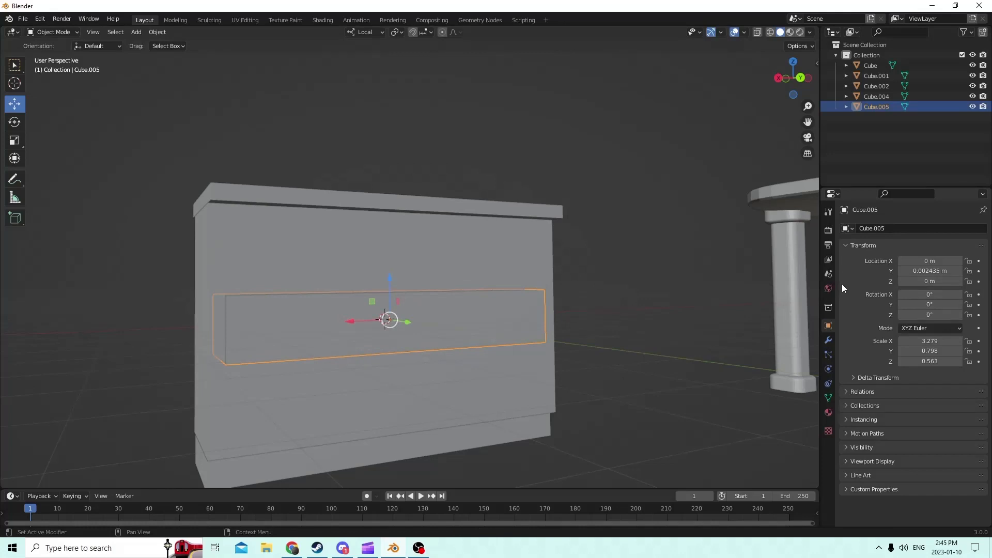
# Step: Duplicate the centered panel and raise the copy to about Z 0.0132 m
pyautogui.moveTo(578, 296); pyautogui.dragTo(568, 294, button='middle')
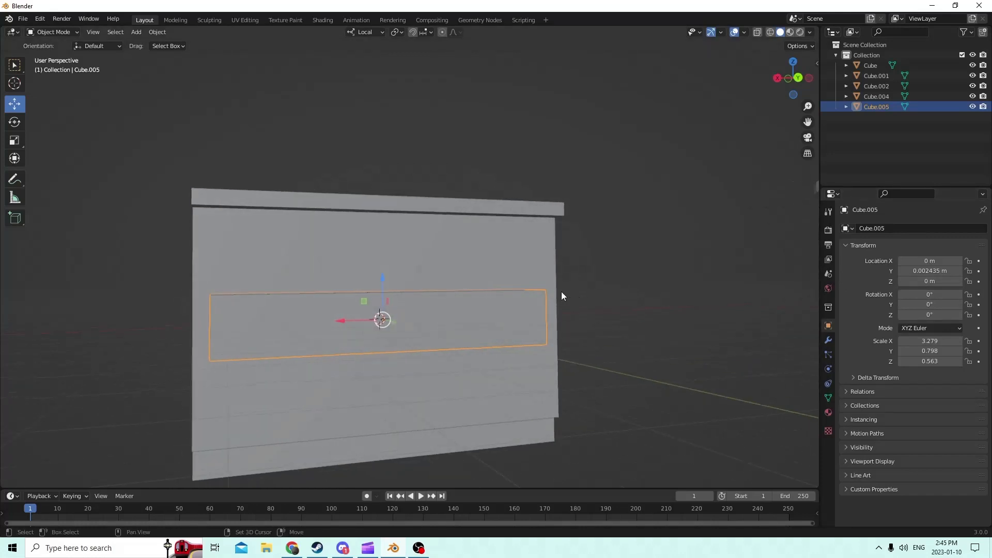
pyautogui.hotkey('shift', 'd')
pyautogui.press('Escape')
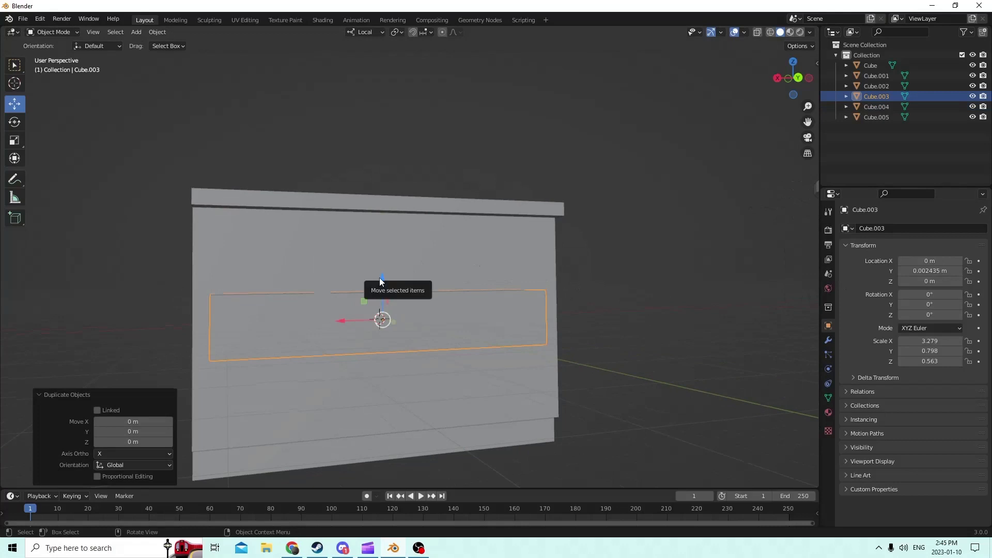
pyautogui.moveTo(380, 280); pyautogui.dragTo(373, 210)
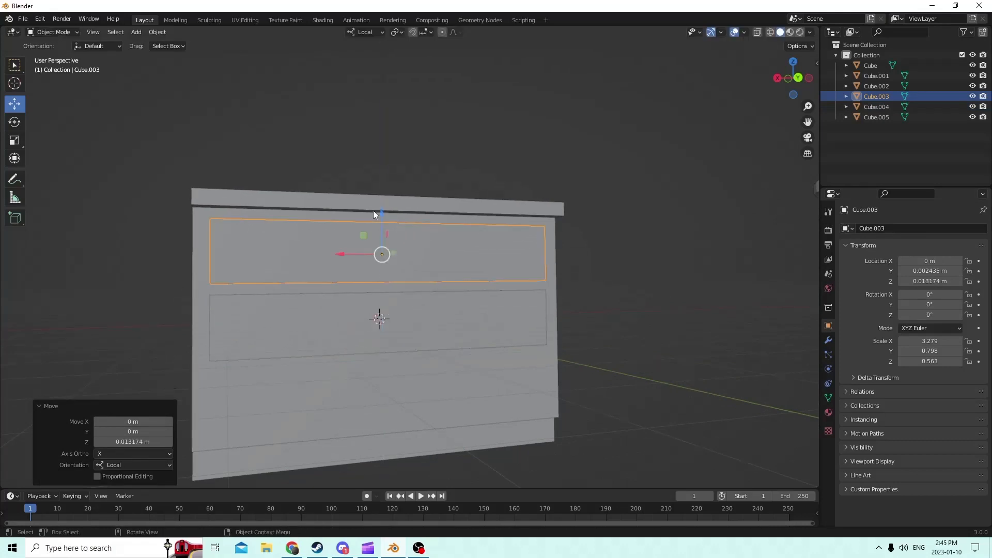
# Step: Duplicate the upper panel and mirror the copy's height below center by setting its Z location to -0.013174 m
pyautogui.hotkey('shift', 'd')
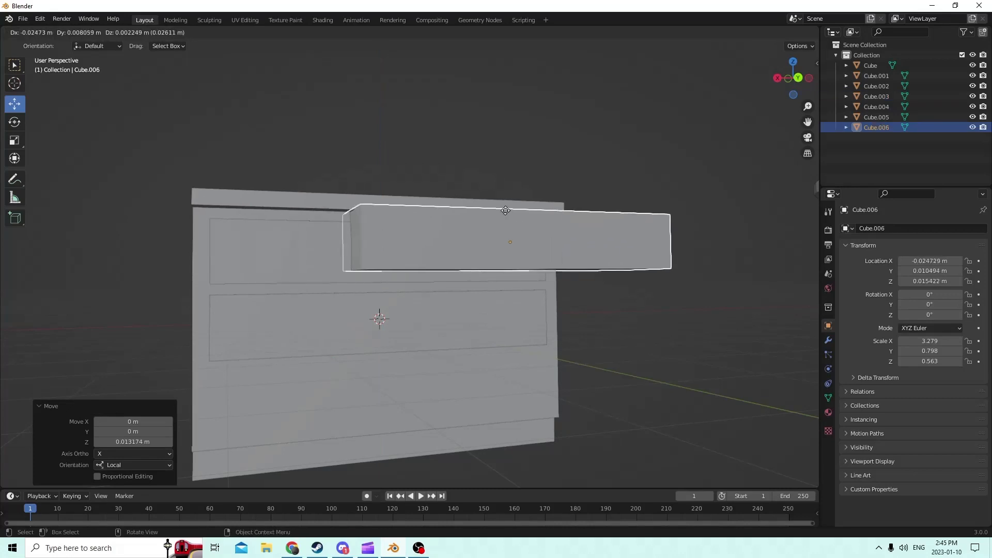
pyautogui.rightClick(504, 212)
pyautogui.moveTo(504, 212); pyautogui.dragTo(527, 230, button='middle')
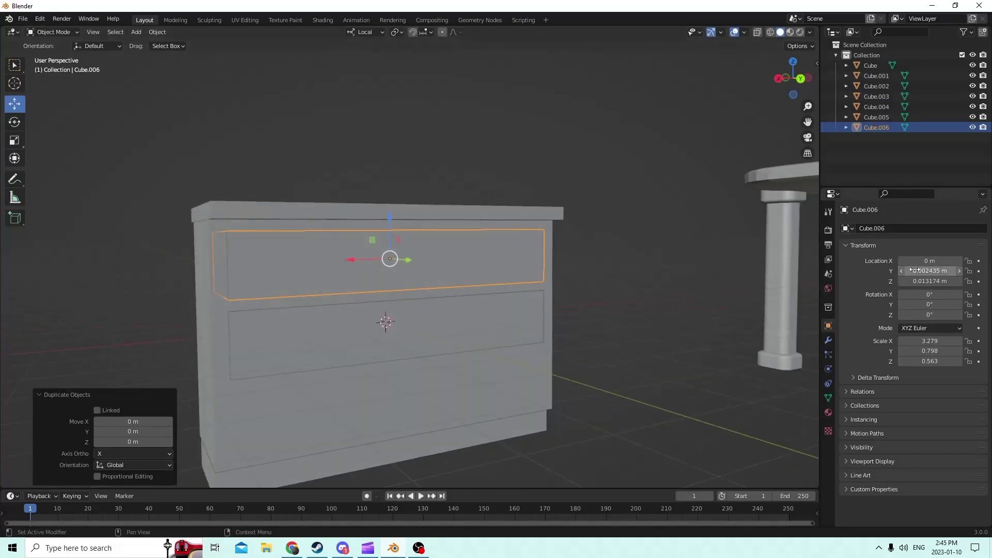
pyautogui.moveTo(389, 215); pyautogui.dragTo(393, 230)
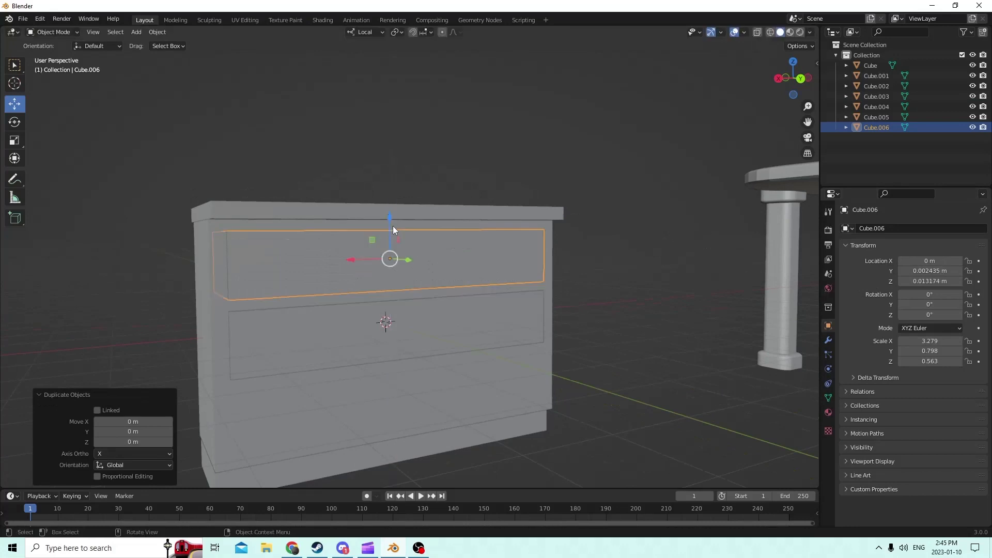
pyautogui.click(900, 282)
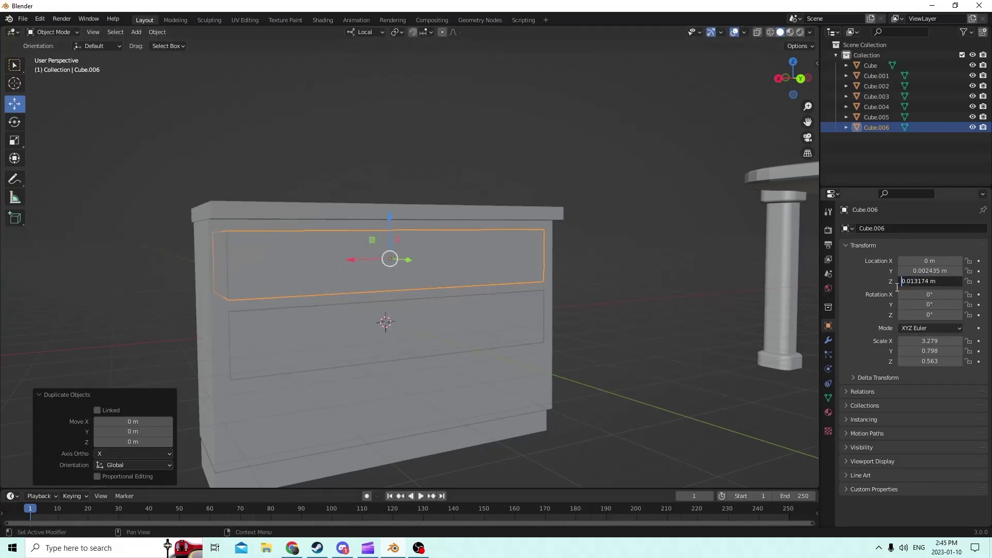
pyautogui.write('-')
pyautogui.press('Return')
pyautogui.moveTo(681, 239); pyautogui.dragTo(699, 221, button='middle')
pyautogui.moveTo(607, 245); pyautogui.dragTo(629, 284, button='middle')
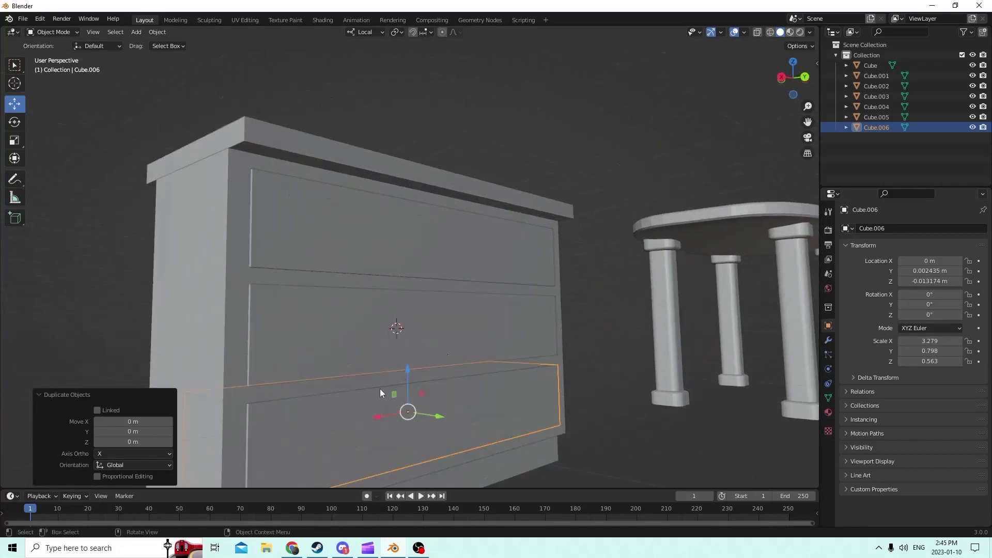
pyautogui.moveTo(380, 392); pyautogui.dragTo(403, 409, button='middle')
pyautogui.keyDown('shift'); pyautogui.click(351, 342); pyautogui.keyUp('shift')
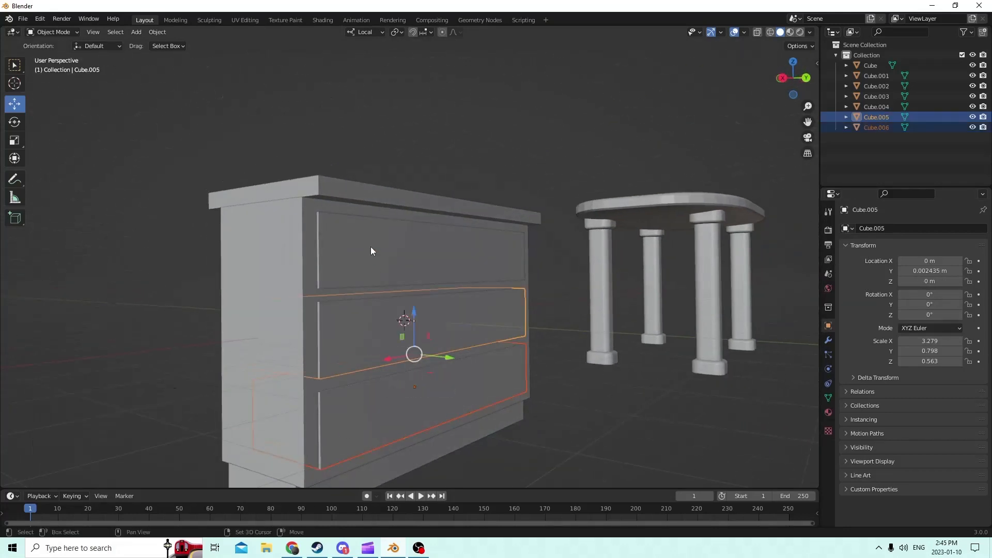
pyautogui.keyDown('shift'); pyautogui.click(370, 246); pyautogui.keyUp('shift')
pyautogui.keyDown('shift'); pyautogui.click(287, 261); pyautogui.keyUp('shift')
pyautogui.moveTo(287, 262); pyautogui.dragTo(299, 289, button='middle')
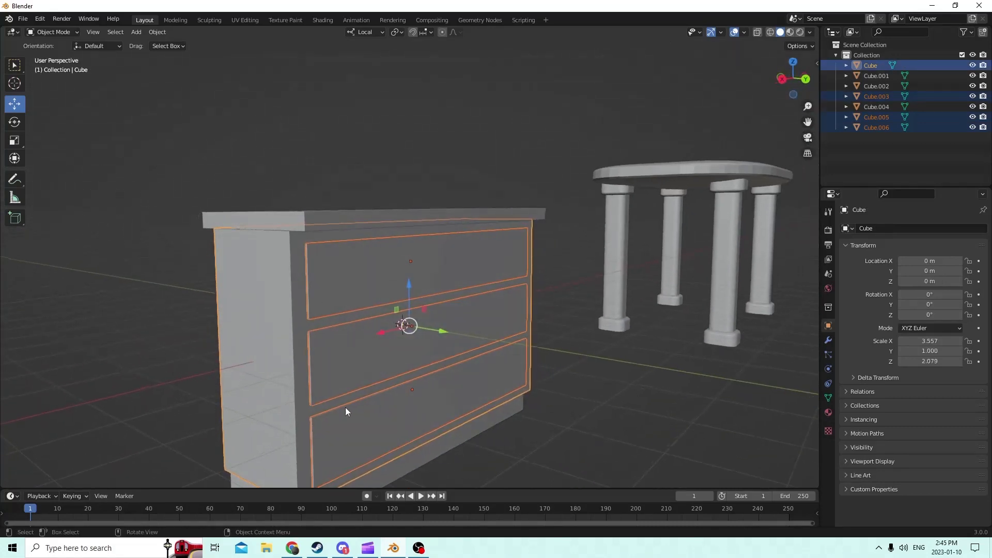
pyautogui.click(699, 380)
# Step: Subtract the three front panels from the cabinet body using Bool Tool's Auto Boolean Difference, with the body as the active object
pyautogui.click(449, 380)
pyautogui.keyDown('shift'); pyautogui.click(419, 327); pyautogui.keyUp('shift')
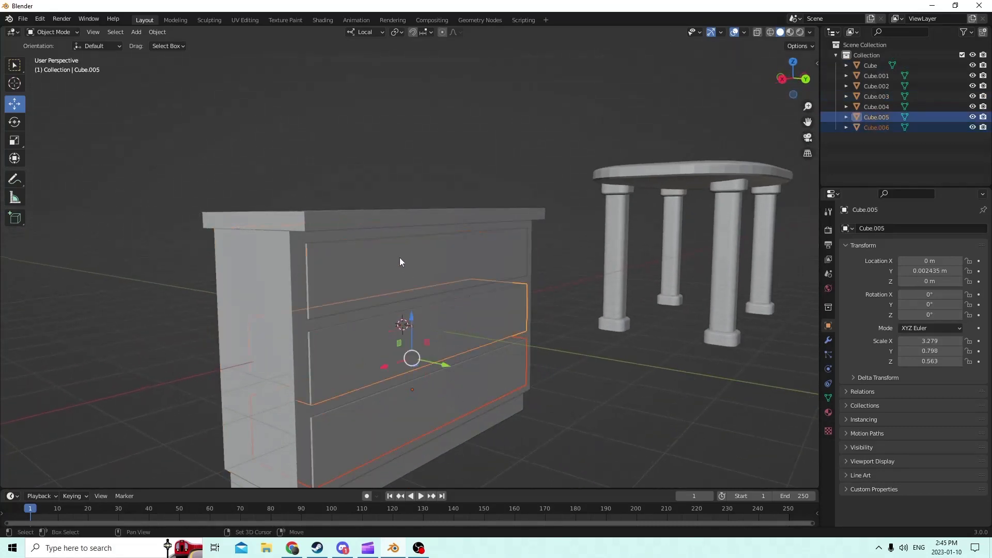
pyautogui.keyDown('shift'); pyautogui.click(401, 259); pyautogui.keyUp('shift')
pyautogui.keyDown('shift'); pyautogui.click(256, 300); pyautogui.keyUp('shift')
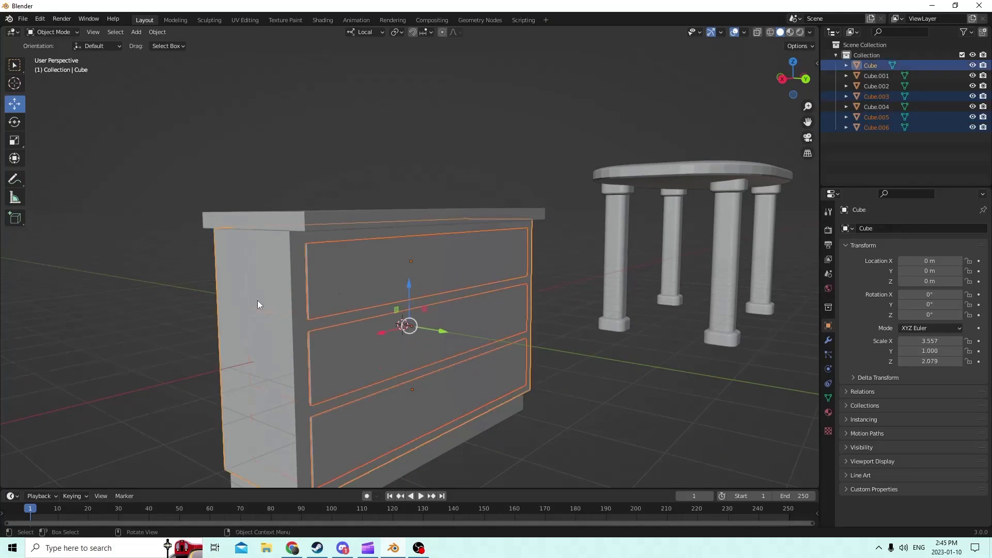
pyautogui.moveTo(257, 299); pyautogui.dragTo(247, 303, button='middle')
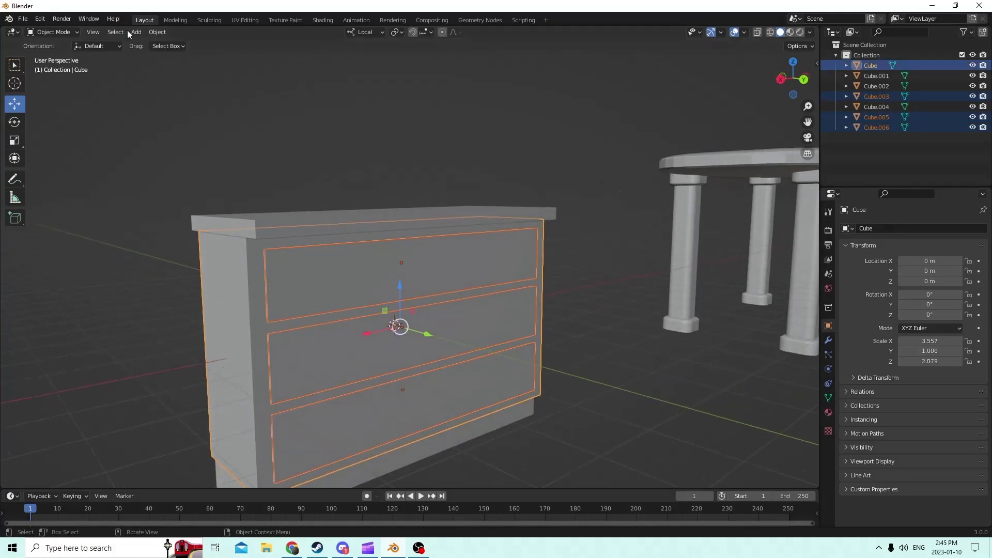
pyautogui.click(155, 33)
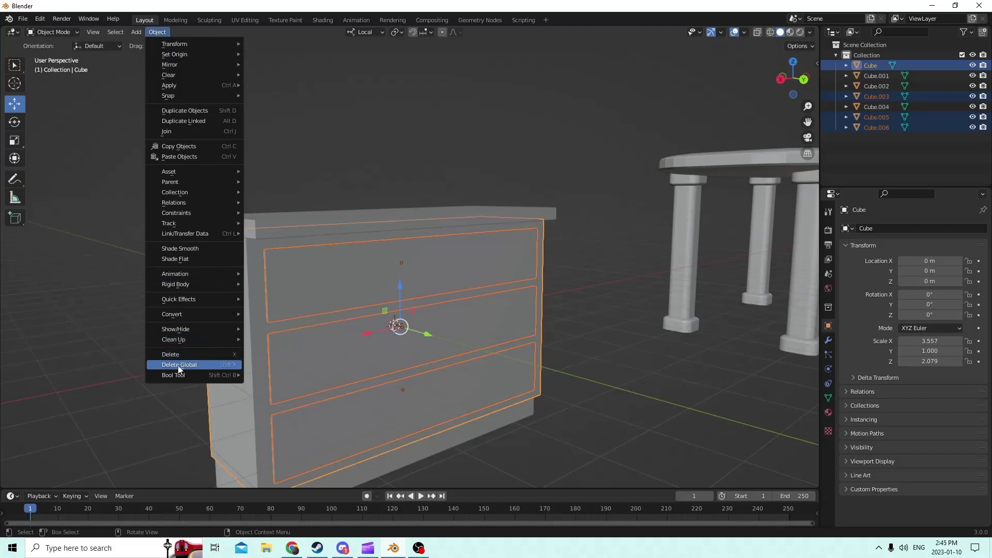
pyautogui.moveTo(177, 376)
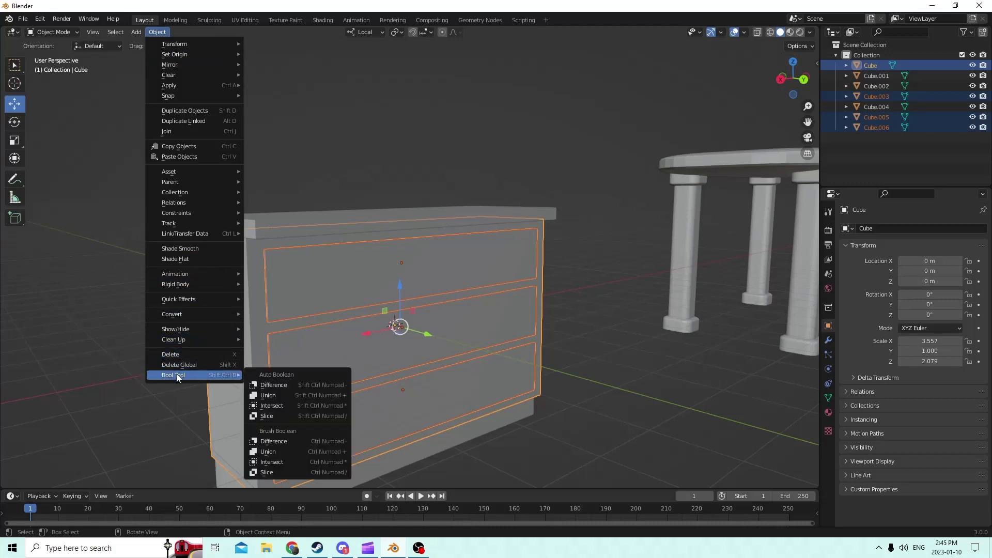
pyautogui.click(268, 385)
# Step: Examine the cut cabinet body from the back, end and above, checking it briefly in Edit Mode
pyautogui.moveTo(268, 381); pyautogui.dragTo(468, 272, button='middle')
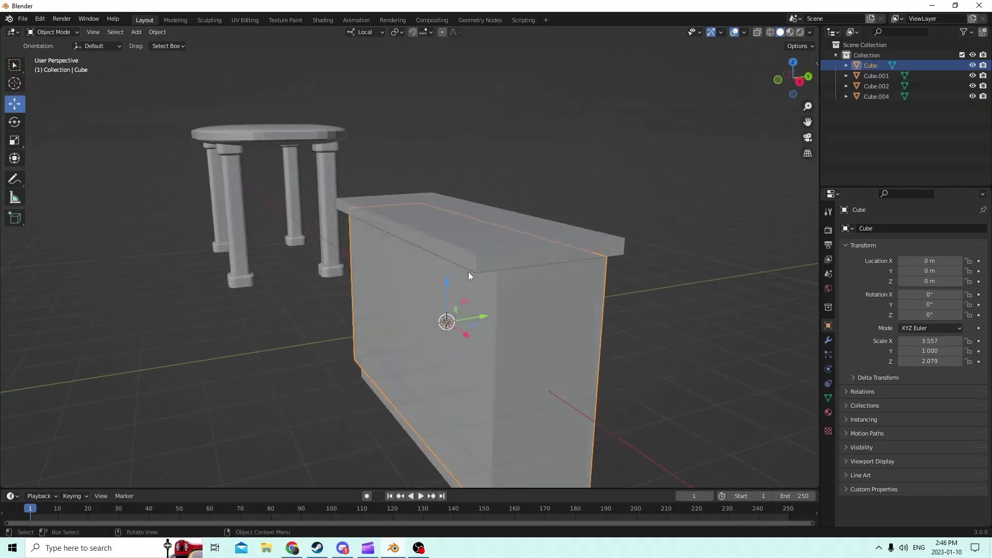
pyautogui.moveTo(556, 254); pyautogui.dragTo(587, 262, button='middle')
pyautogui.press('Tab')
pyautogui.moveTo(527, 222); pyautogui.dragTo(489, 224, button='middle')
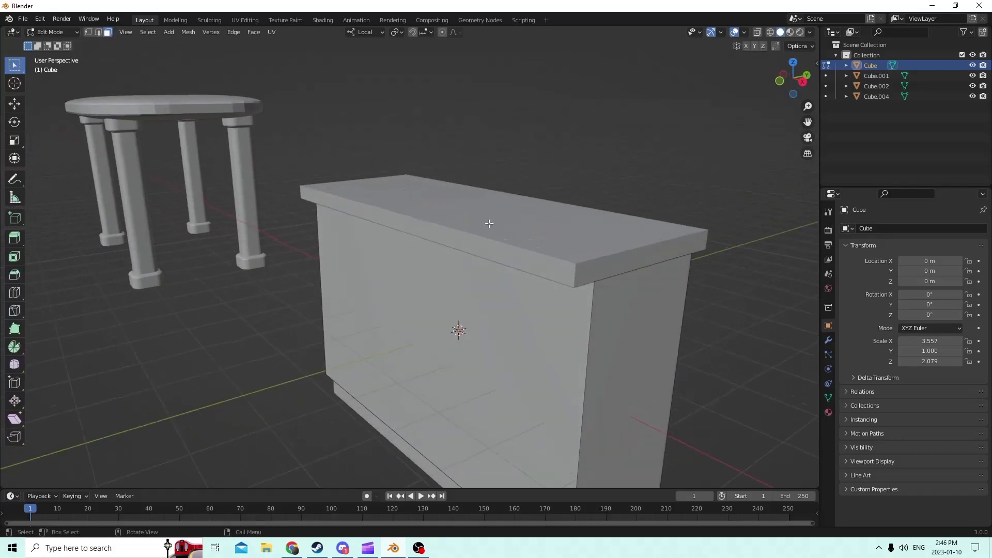
pyautogui.scroll(2, 455, 211)
pyautogui.scroll(-2, 399, 215)
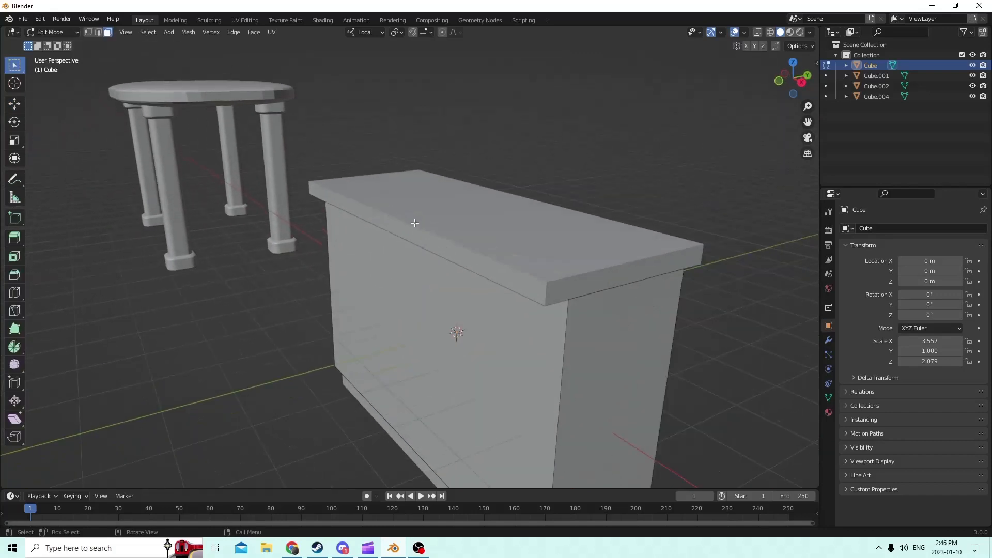
pyautogui.moveTo(402, 227); pyautogui.dragTo(344, 206, button='middle')
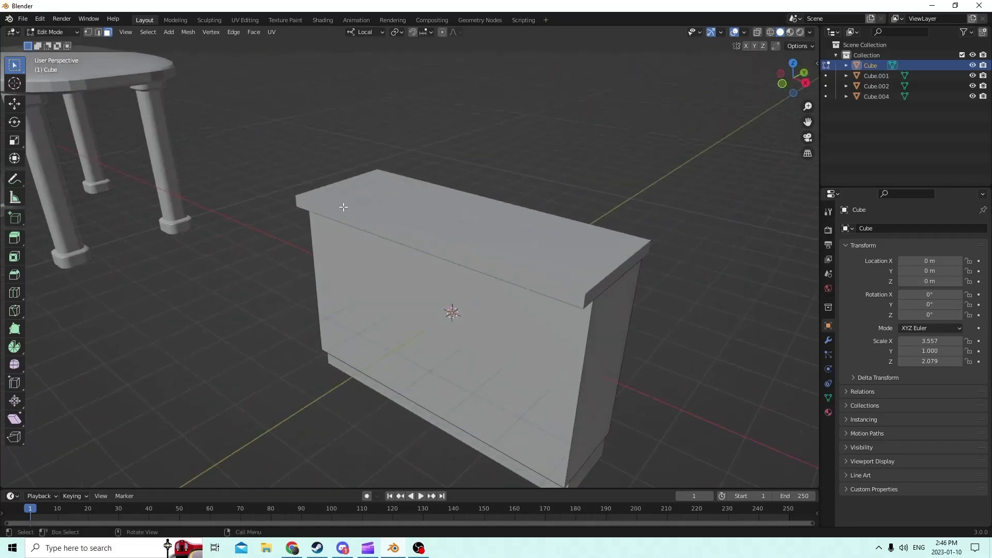
pyautogui.moveTo(425, 166); pyautogui.dragTo(503, 426, button='middle')
pyautogui.press('Tab')
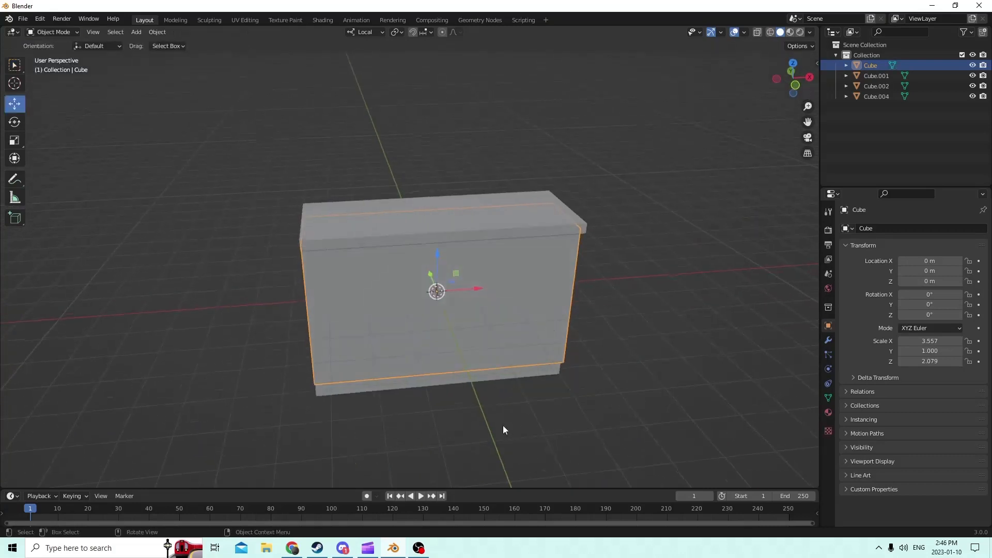
# Step: Duplicate the cabinet's base, body and top together in place
pyautogui.click(450, 382)
pyautogui.keyDown('shift'); pyautogui.click(436, 322); pyautogui.keyUp('shift')
pyautogui.keyDown('shift'); pyautogui.click(377, 232); pyautogui.keyUp('shift')
pyautogui.moveTo(377, 232)
pyautogui.mouseDown(button='middle')
pyautogui.moveTo(489, 224)
pyautogui.moveTo(444, 217)
pyautogui.moveTo(367, 227)
pyautogui.moveTo(420, 213)
pyautogui.moveTo(377, 224)
pyautogui.mouseUp(button='middle')
pyautogui.hotkey('shift', 'd')
pyautogui.rightClick(522, 206)
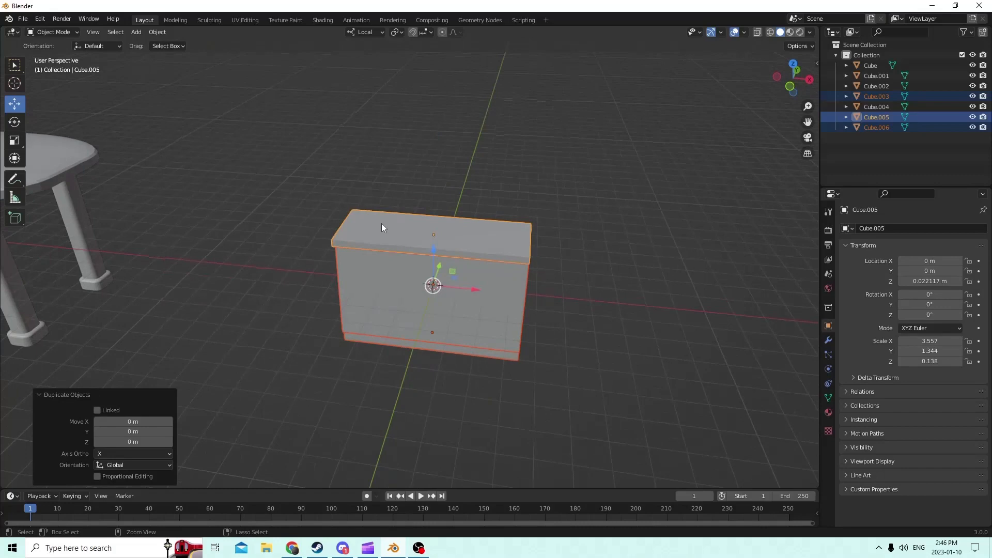
# Step: Join the duplicated cabinet parts into one object and move it about 0.0955 m along X, beside the original
pyautogui.hotkey('ctrl', 'z')
pyautogui.moveTo(477, 238); pyautogui.dragTo(755, 254)
pyautogui.moveTo(654, 227); pyautogui.dragTo(451, 201, button='middle')
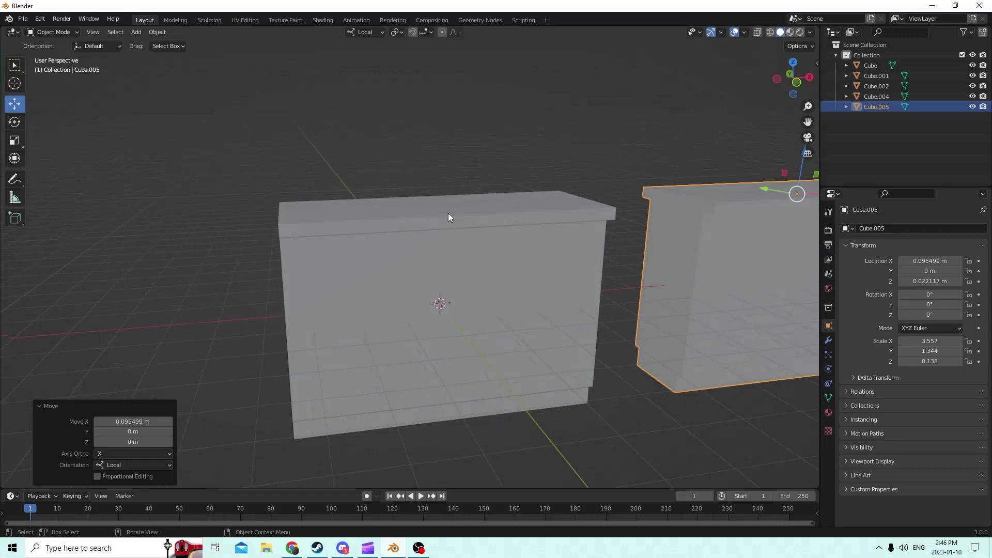
# Step: Select the original cabinet's top, body and base and make a second duplicate of them in place
pyautogui.click(447, 217)
pyautogui.moveTo(448, 217); pyautogui.dragTo(305, 224, button='middle')
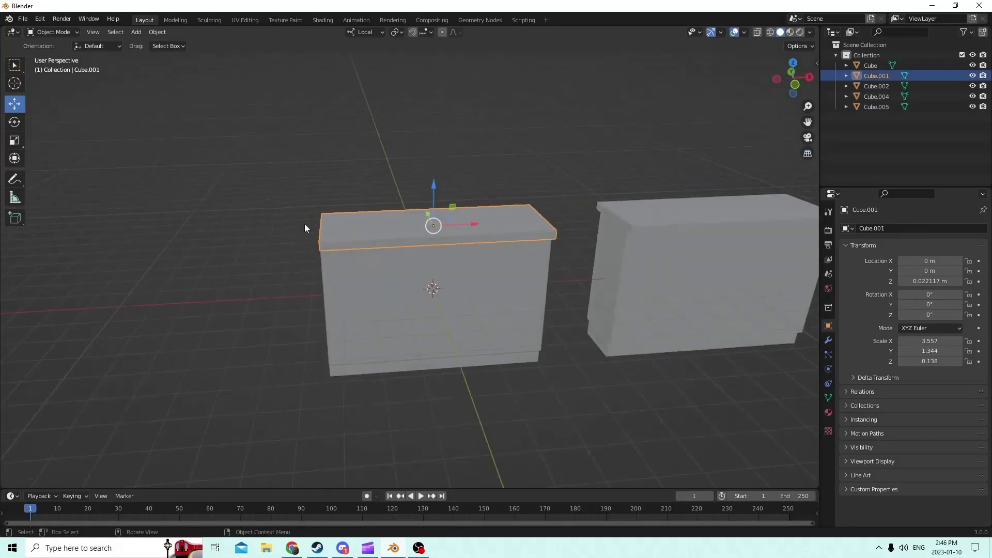
pyautogui.keyDown('shift'); pyautogui.click(426, 296); pyautogui.keyUp('shift')
pyautogui.keyDown('shift'); pyautogui.click(410, 365); pyautogui.keyUp('shift')
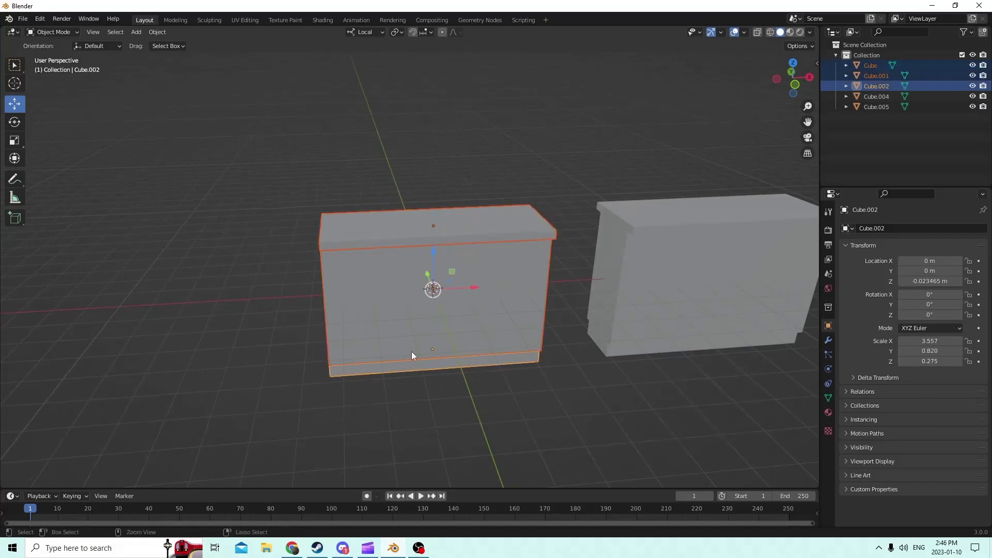
pyautogui.hotkey('shift', 'd')
pyautogui.rightClick(470, 314)
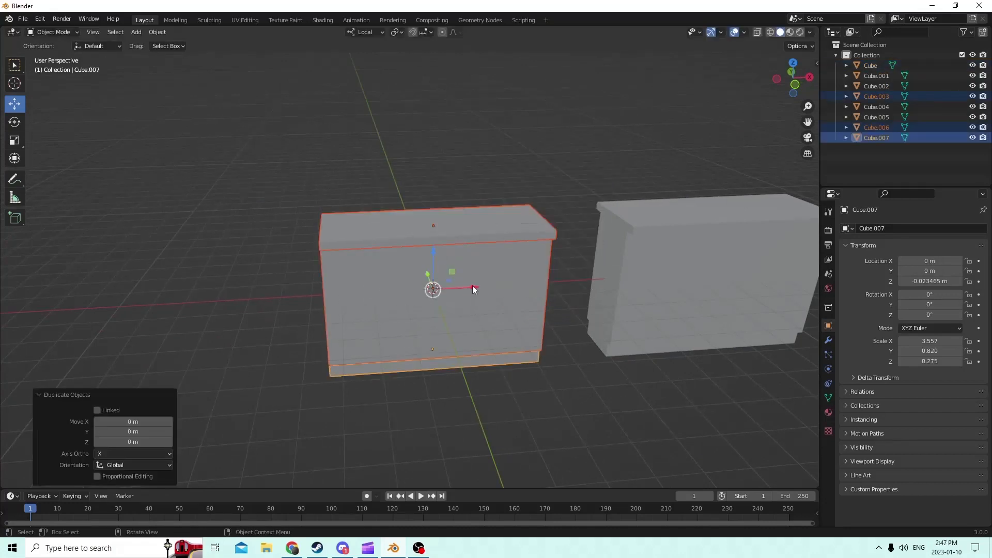
# Step: Move the duplicated cabinet parts about 0.0858 m along negative X, to the other side of the original cabinet
pyautogui.moveTo(472, 289); pyautogui.dragTo(203, 286)
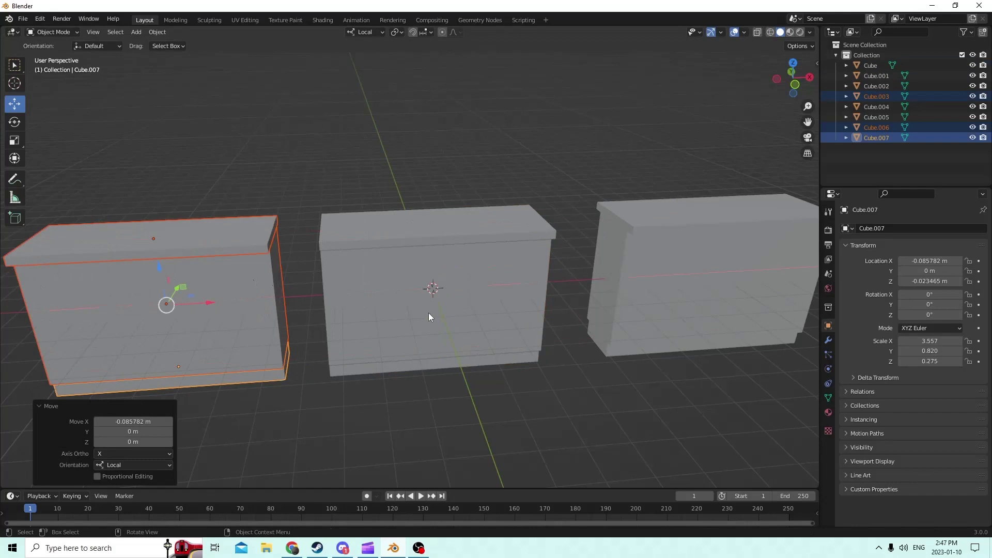
pyautogui.scroll(3, 411, 265)
pyautogui.moveTo(429, 313)
pyautogui.mouseDown(button='middle')
pyautogui.moveTo(408, 262)
pyautogui.moveTo(420, 348)
pyautogui.moveTo(416, 326)
pyautogui.moveTo(426, 325)
pyautogui.mouseUp(button='middle')
pyautogui.press('Tab')
pyautogui.press('Tab')
# Step: Bevel the two vertical front corner edges of the middle cabinet's top with 8 segments and a width of about 0.0026 m
pyautogui.click(364, 144)
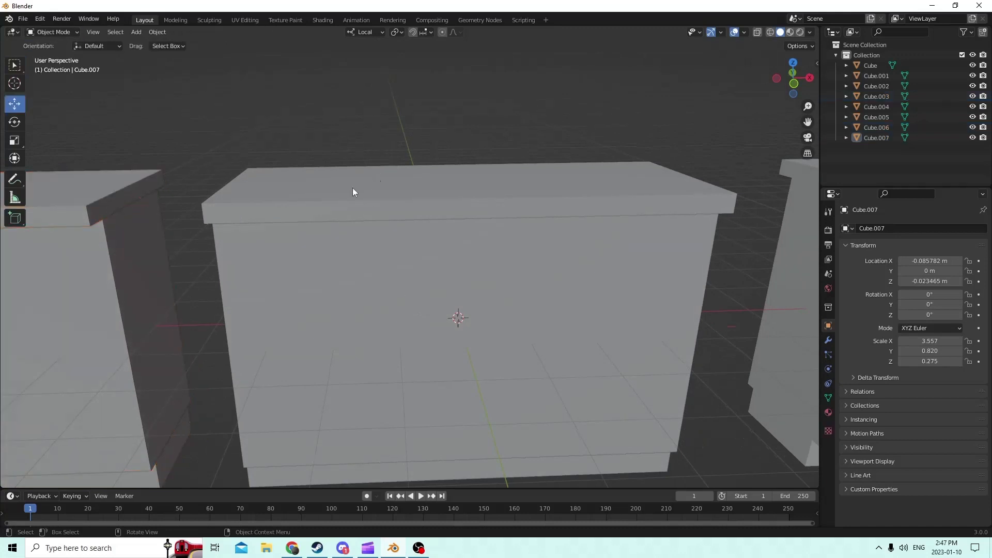
pyautogui.click(339, 219)
pyautogui.moveTo(363, 243); pyautogui.dragTo(399, 235, button='middle')
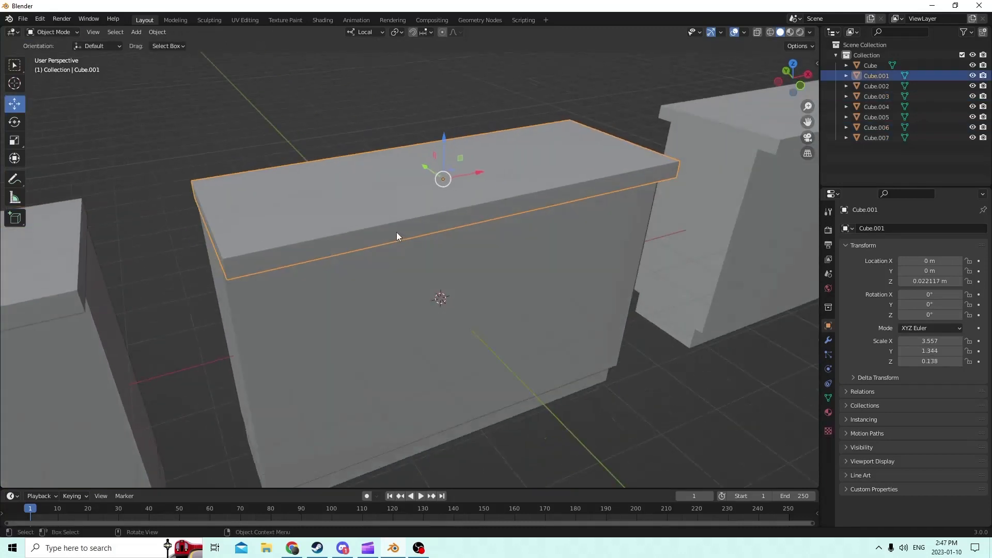
pyautogui.press('Tab')
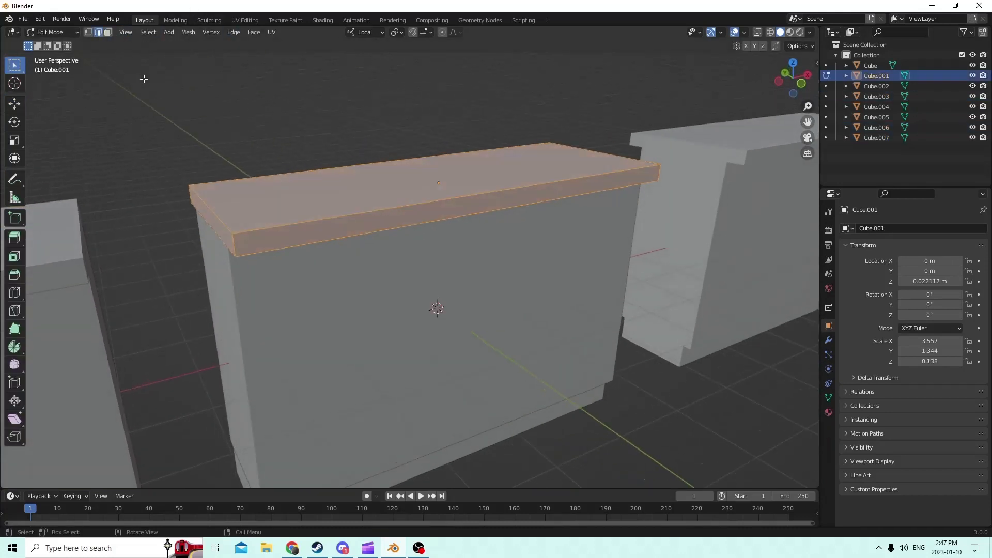
pyautogui.click(209, 126)
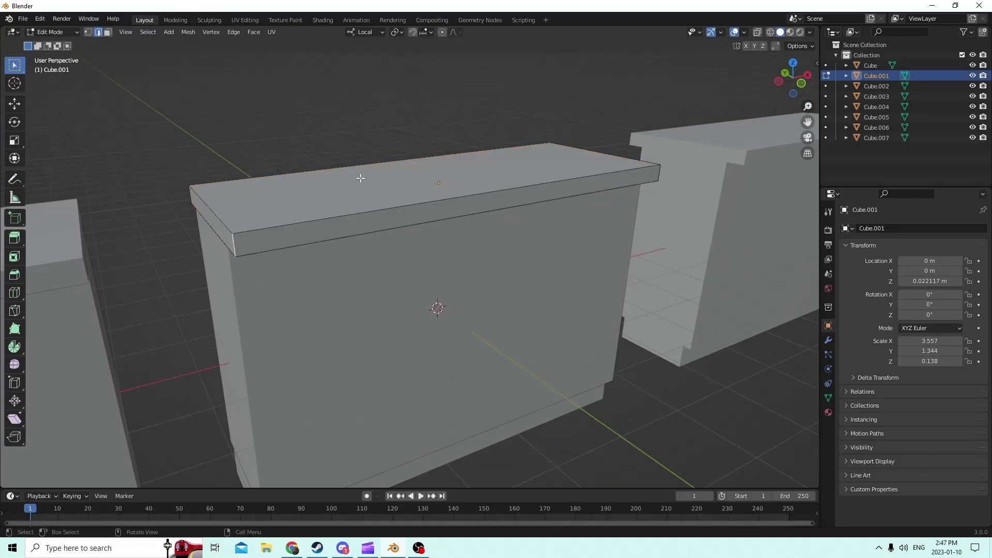
pyautogui.moveTo(360, 178); pyautogui.dragTo(263, 181, button='middle')
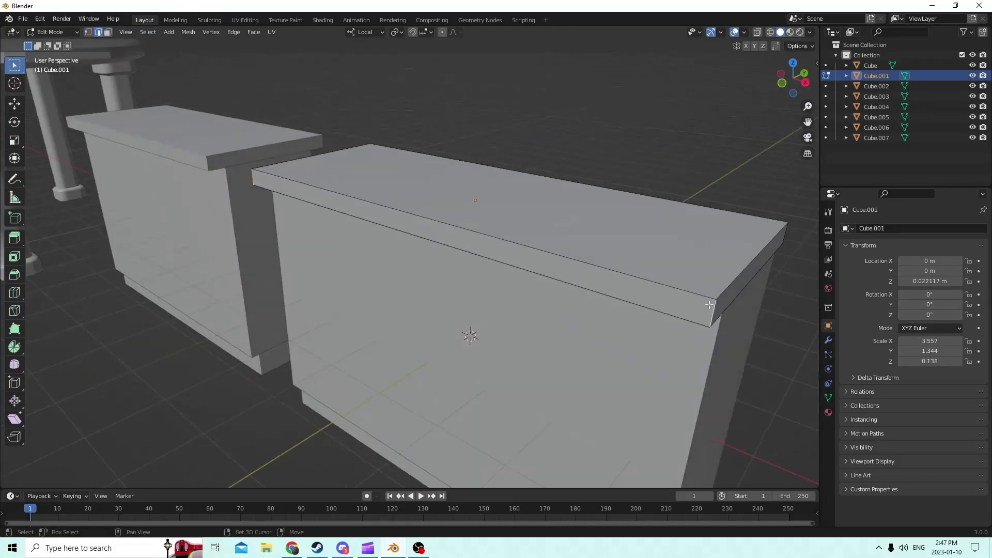
pyautogui.scroll(-3, 709, 305)
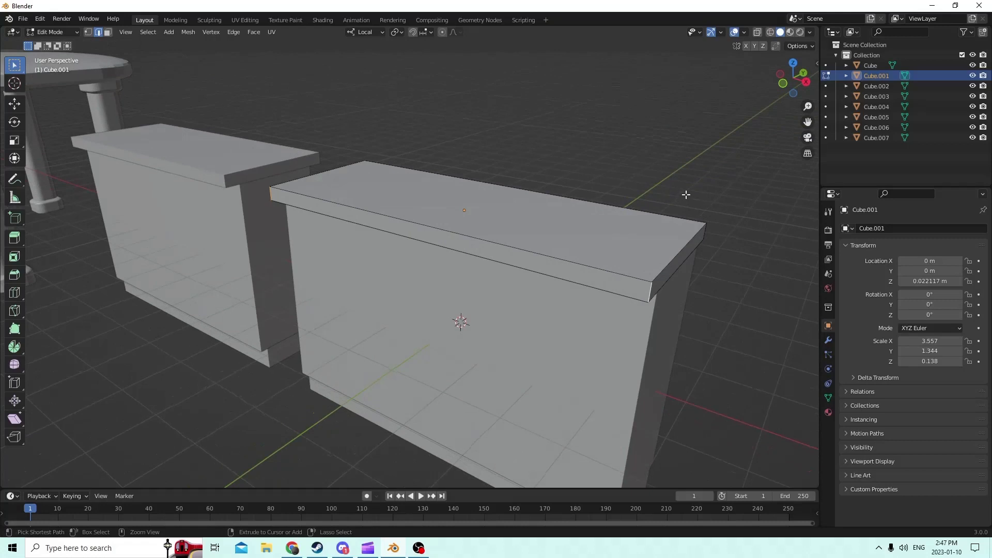
pyautogui.hotkey('ctrl', 'b')
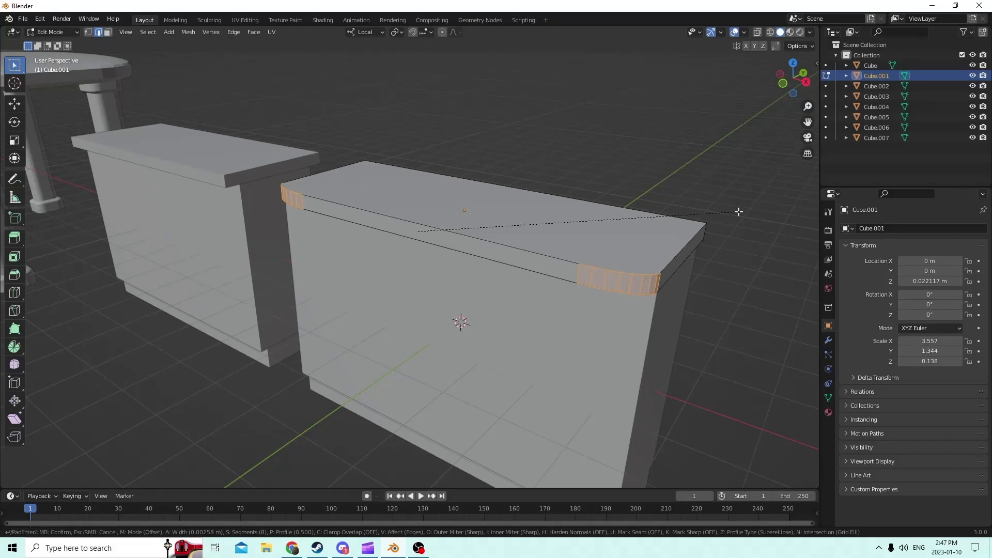
pyautogui.click(740, 211)
pyautogui.moveTo(700, 201); pyautogui.dragTo(788, 206, button='middle')
pyautogui.press('Tab')
# Step: Scale the column-legged table by 0.602 and lower it about 0.0182 m along Z
pyautogui.moveTo(771, 180); pyautogui.dragTo(535, 262, button='middle')
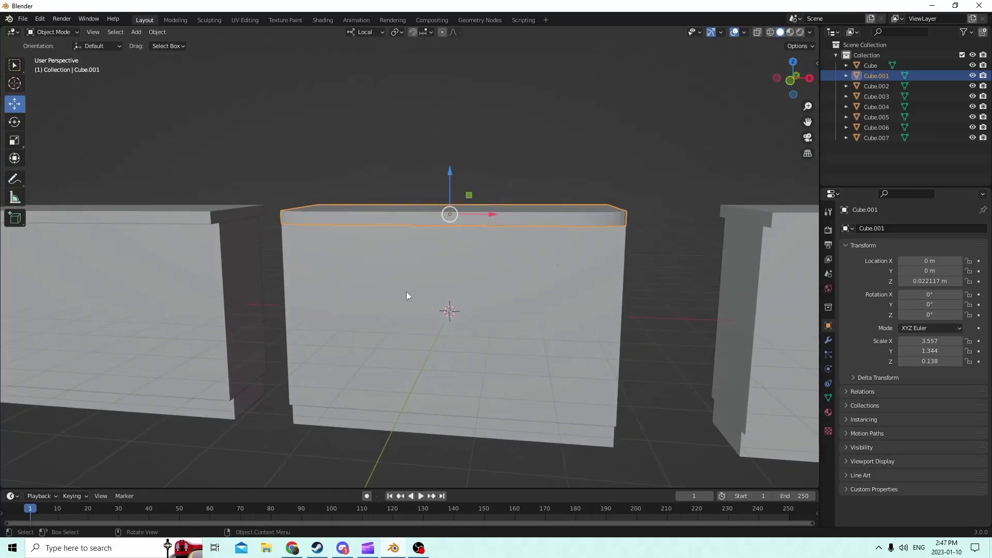
pyautogui.moveTo(406, 292); pyautogui.dragTo(273, 283, button='middle')
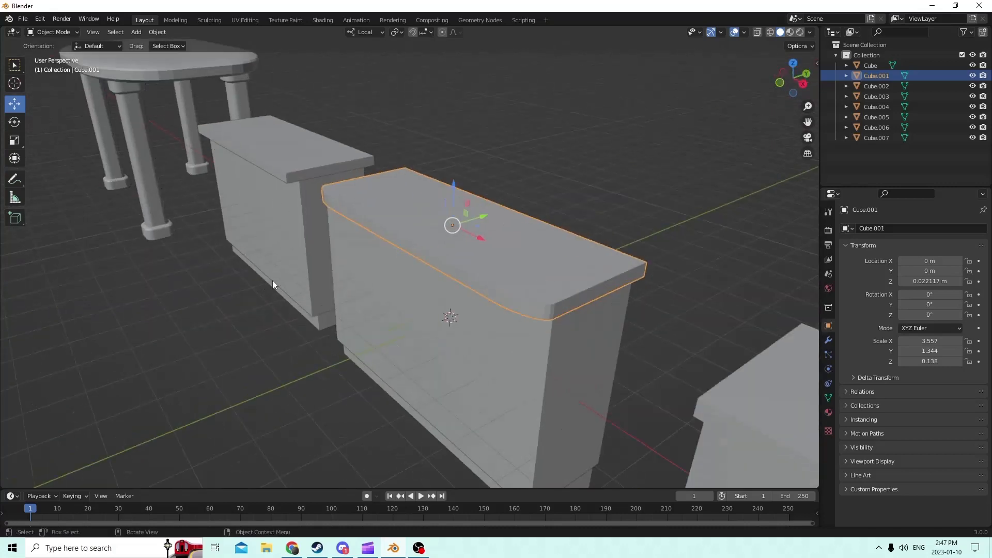
pyautogui.moveTo(267, 205); pyautogui.dragTo(405, 158, button='middle')
pyautogui.click(191, 150)
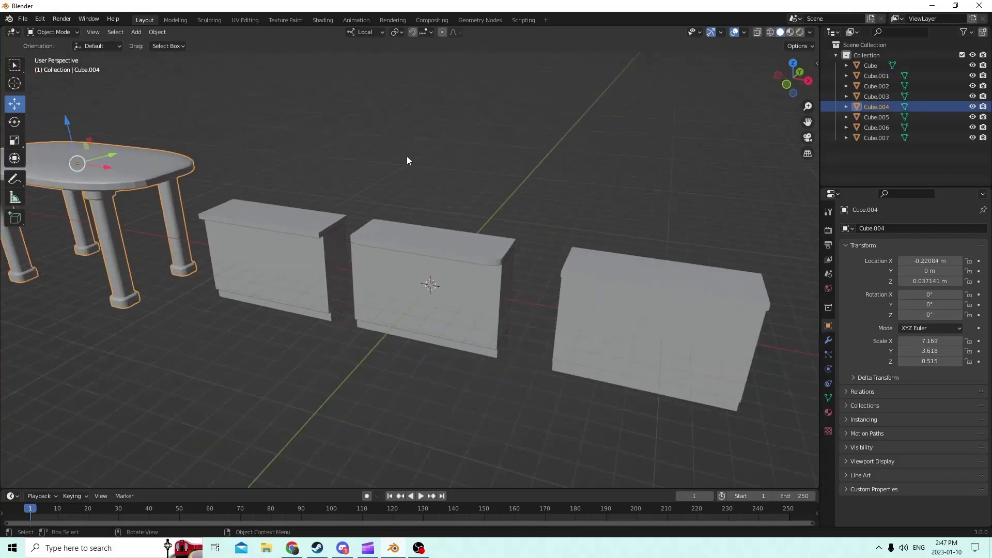
pyautogui.press('s')
pyautogui.click(137, 156)
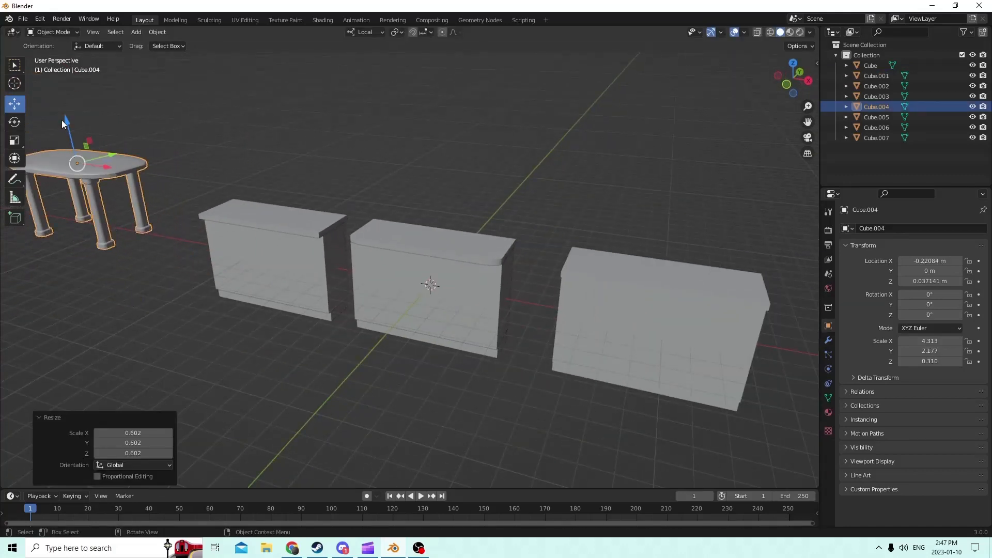
pyautogui.moveTo(63, 122); pyautogui.dragTo(73, 154)
pyautogui.moveTo(74, 154); pyautogui.dragTo(120, 218, button='middle')
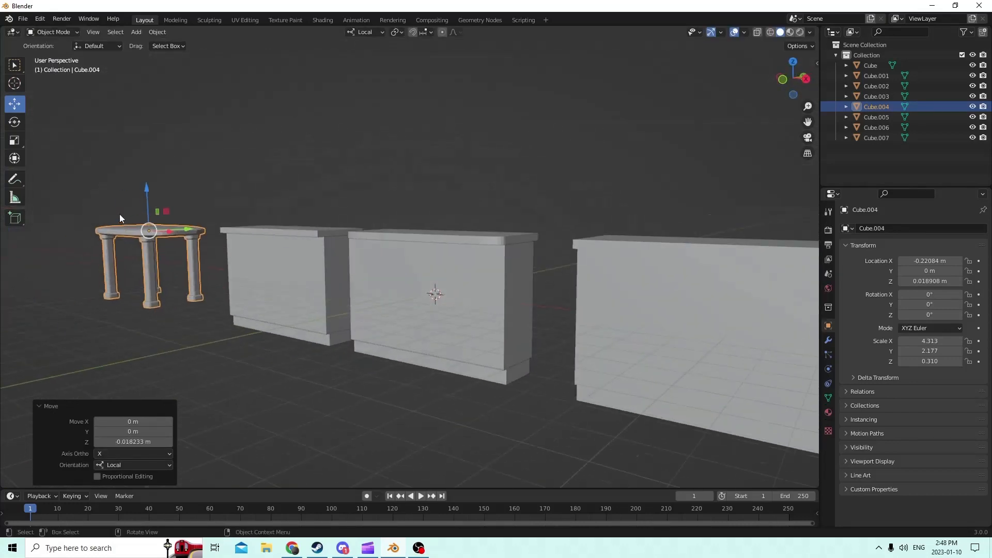
# Step: Shrink the table further to scale 3.063 × 1.546 × 0.220 and lower it about another 0.0119 m along Z
pyautogui.press('s')
pyautogui.click(206, 202)
pyautogui.moveTo(146, 192); pyautogui.dragTo(148, 212)
pyautogui.moveTo(148, 212); pyautogui.dragTo(245, 260, button='middle')
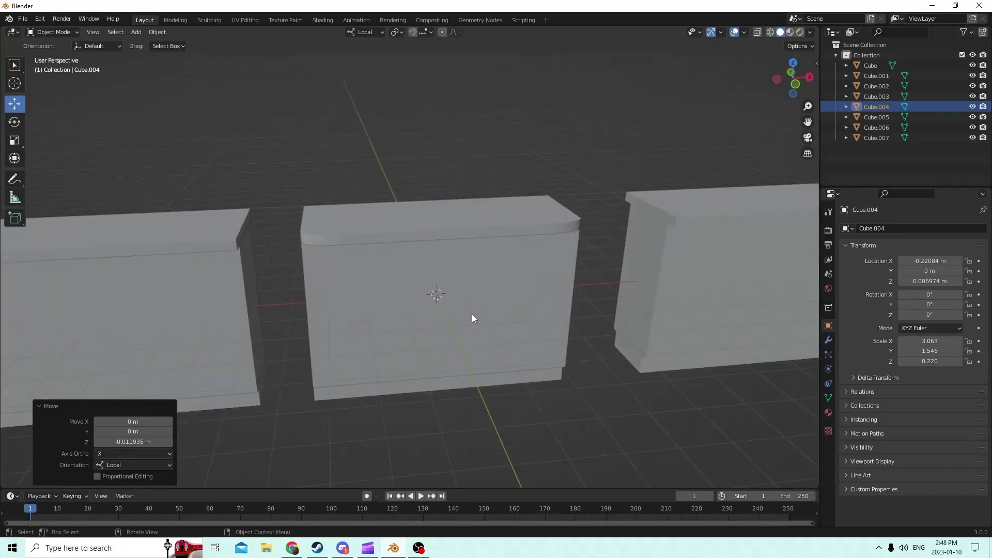
# Step: Add a 0.02 m cube mesh at the middle cabinet's centre
pyautogui.moveTo(473, 318); pyautogui.dragTo(509, 330, button='middle')
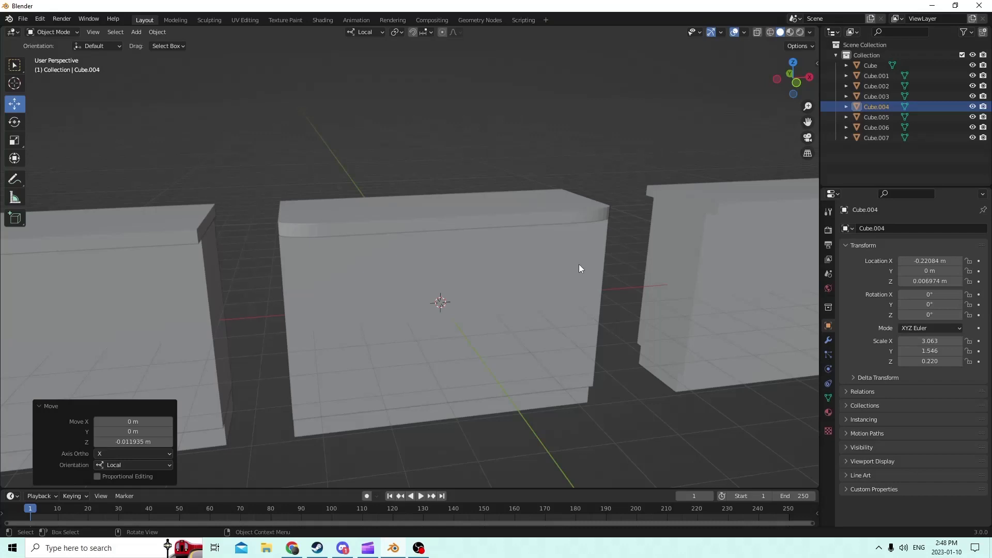
pyautogui.moveTo(565, 259); pyautogui.dragTo(598, 371, button='middle')
pyautogui.click(508, 321)
pyautogui.click(605, 370)
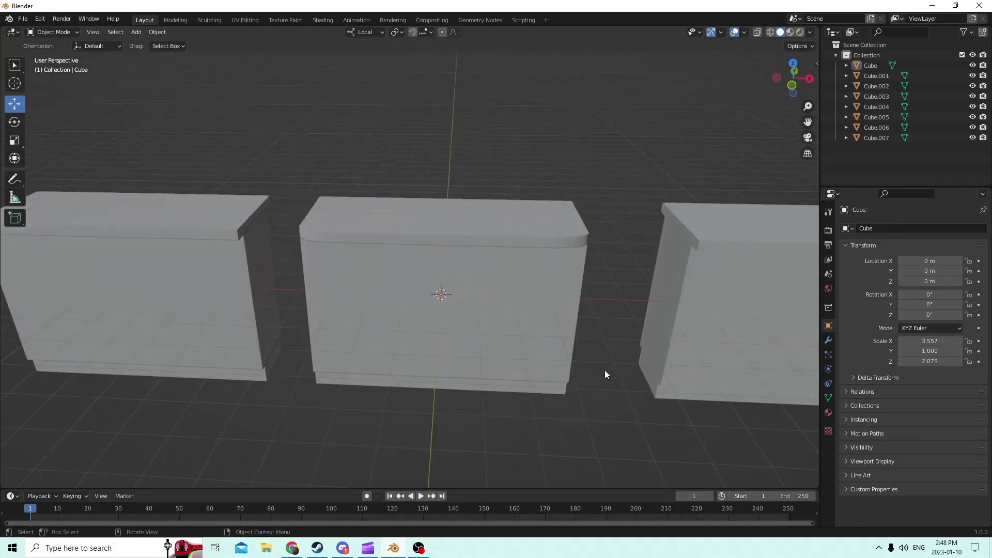
pyautogui.hotkey('shift', 'a')
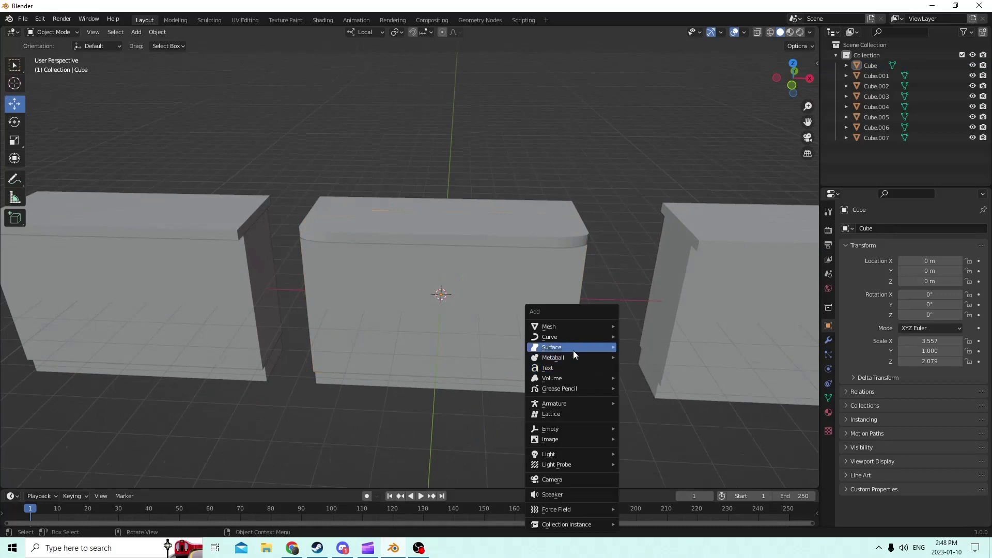
pyautogui.moveTo(559, 326)
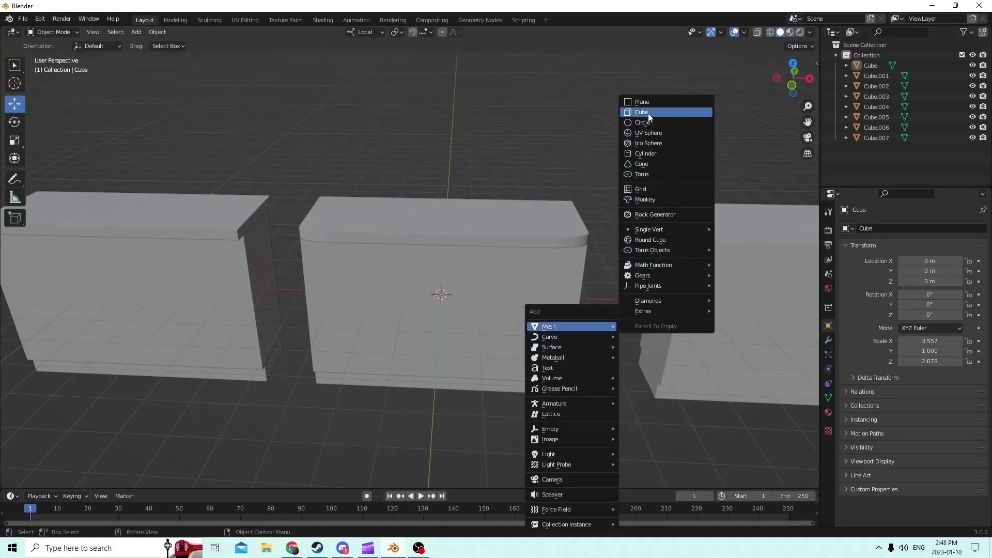
pyautogui.click(643, 113)
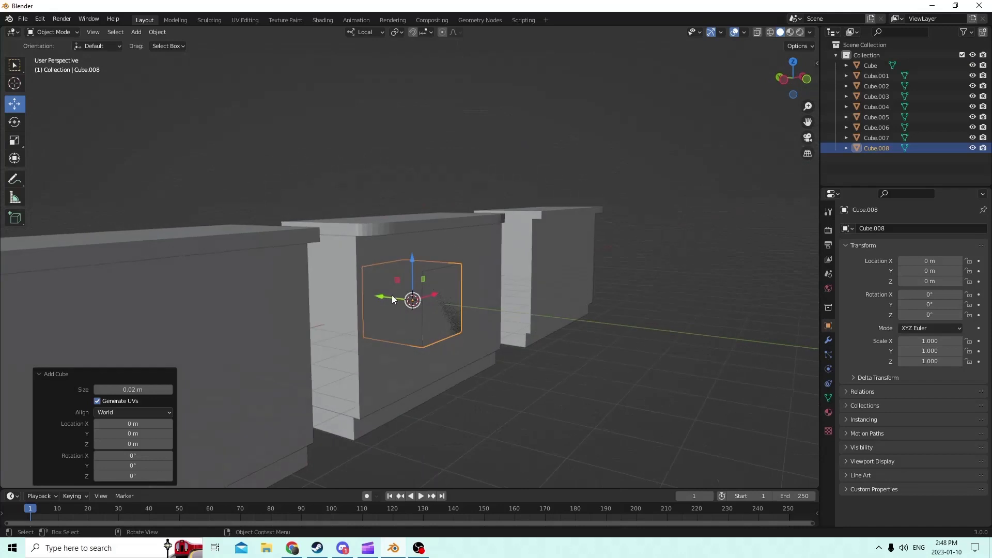
# Step: Move the new cube about 0.0051 m along negative Y and flatten it to a Y scale of 0.238
pyautogui.moveTo(391, 296); pyautogui.dragTo(406, 300)
pyautogui.moveTo(389, 304); pyautogui.dragTo(396, 312, button='middle')
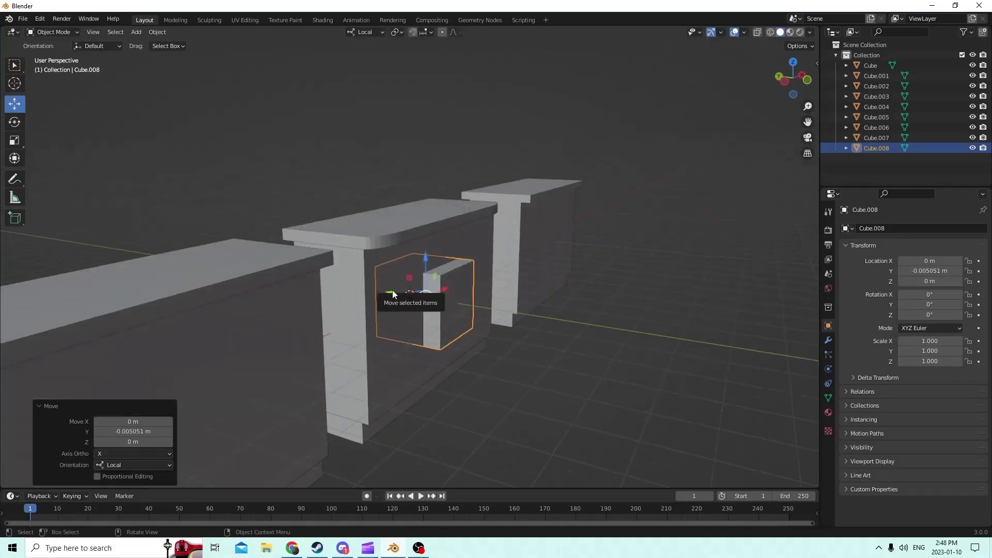
pyautogui.click(14, 140)
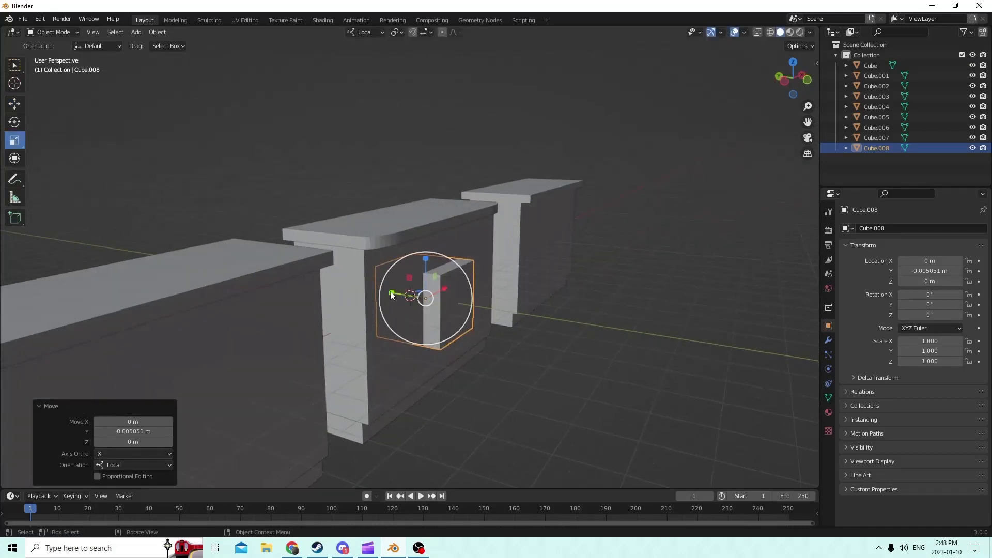
pyautogui.moveTo(391, 296); pyautogui.dragTo(413, 297)
pyautogui.moveTo(377, 293); pyautogui.dragTo(305, 289, button='middle')
# Step: Shift the flattened cube along Y to about -0.0114 m, so it protrudes from the cabinet body's front face
pyautogui.click(15, 104)
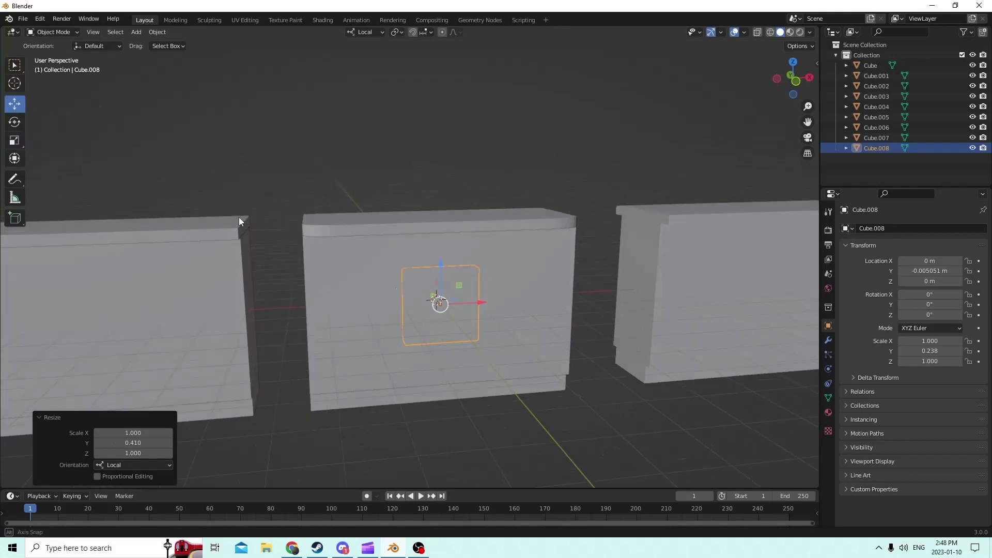
pyautogui.moveTo(239, 217); pyautogui.dragTo(323, 321, button='middle')
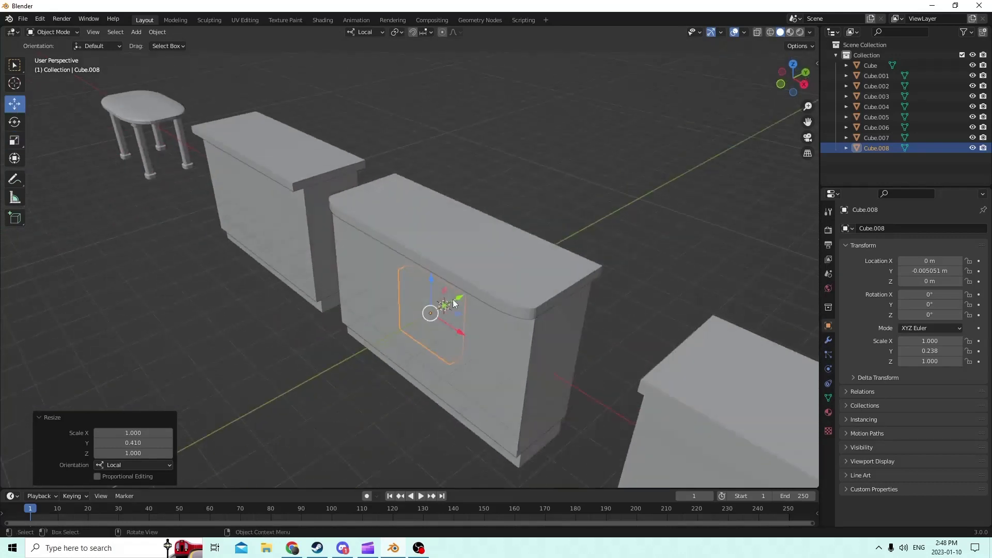
pyautogui.moveTo(454, 300); pyautogui.dragTo(442, 318)
pyautogui.moveTo(443, 318); pyautogui.dragTo(507, 277, button='middle')
pyautogui.scroll(3, 519, 298)
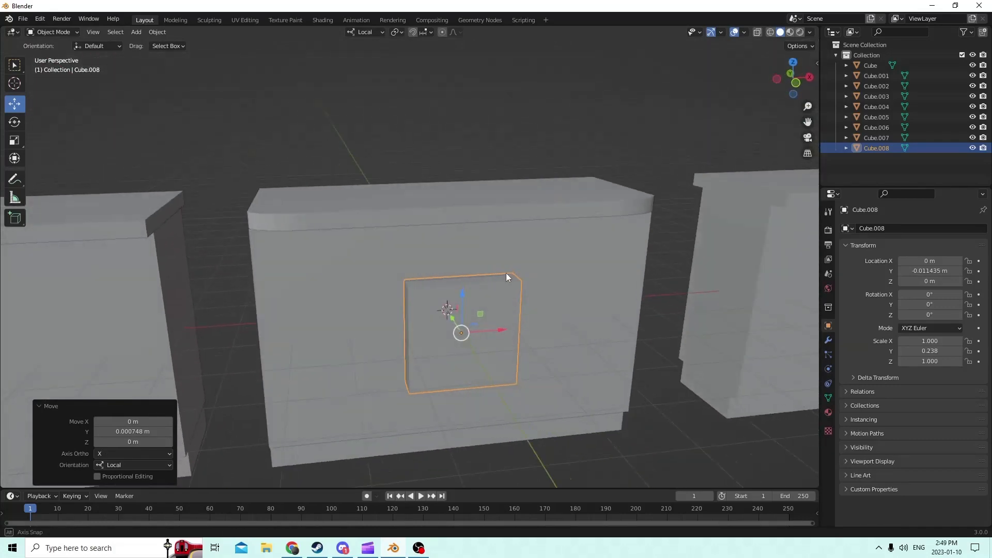
# Step: Enlarge the flattened cube into a panel with an X scale of 2.720 and a Z scale of 1.490
pyautogui.click(13, 142)
pyautogui.moveTo(116, 144); pyautogui.dragTo(540, 350, button='middle')
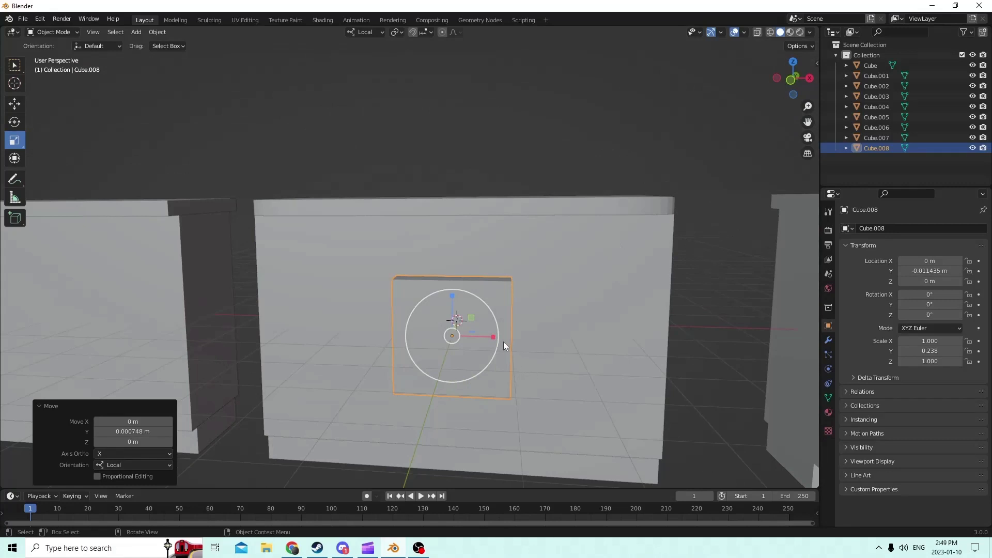
pyautogui.moveTo(493, 337); pyautogui.dragTo(575, 348)
pyautogui.moveTo(520, 345); pyautogui.dragTo(396, 311, button='middle')
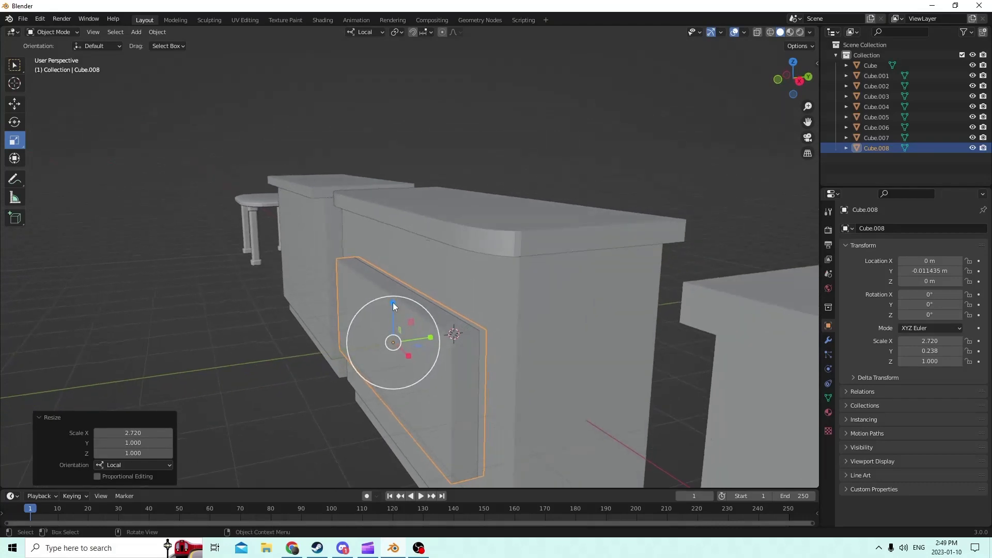
pyautogui.moveTo(393, 302)
pyautogui.mouseDown()
pyautogui.moveTo(396, 274)
pyautogui.moveTo(402, 285)
pyautogui.mouseUp()
pyautogui.moveTo(407, 283); pyautogui.dragTo(491, 277, button='middle')
# Step: Extend the panel to an X scale of 3.173 and a Z scale of 1.764, leaving a border on the cabinet front
pyautogui.moveTo(574, 311); pyautogui.dragTo(483, 336, button='middle')
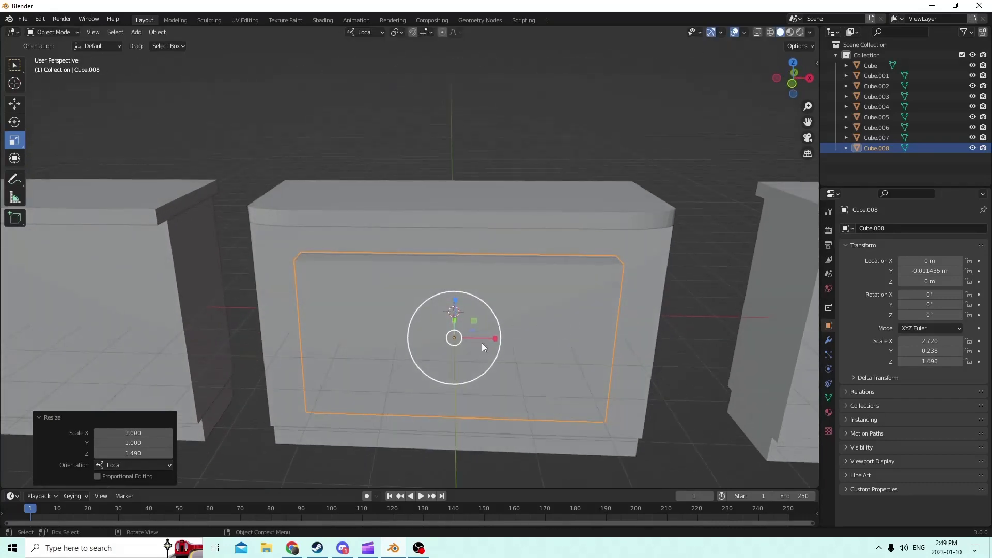
pyautogui.moveTo(495, 341)
pyautogui.mouseDown()
pyautogui.moveTo(507, 339)
pyautogui.moveTo(496, 335)
pyautogui.mouseUp()
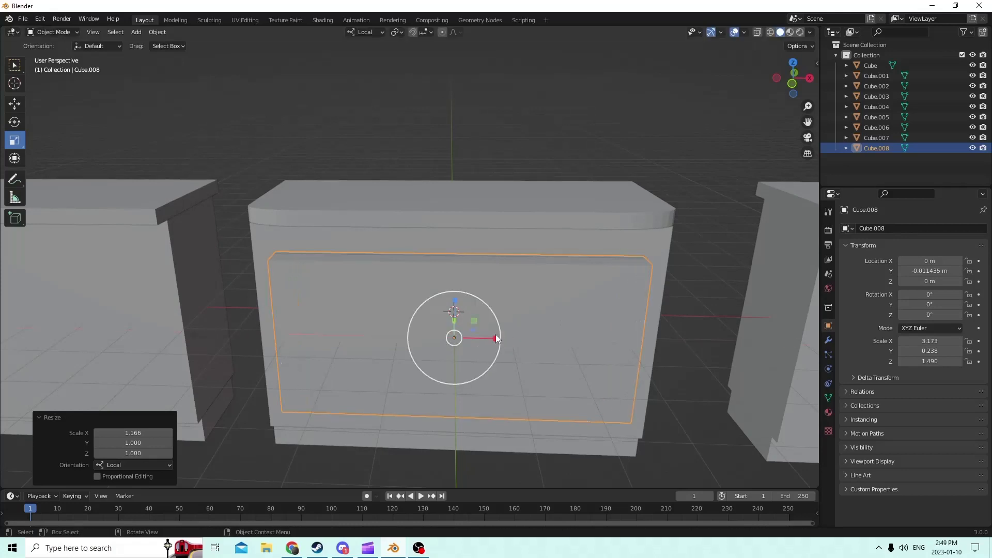
pyautogui.moveTo(496, 335); pyautogui.dragTo(488, 296, button='middle')
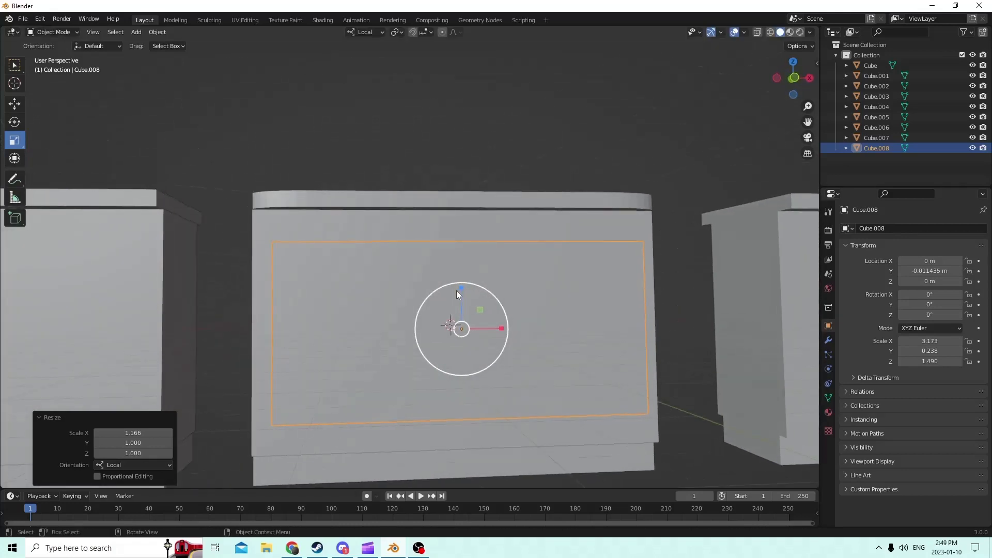
pyautogui.moveTo(457, 291); pyautogui.dragTo(460, 278)
pyautogui.moveTo(460, 278); pyautogui.dragTo(581, 324, button='middle')
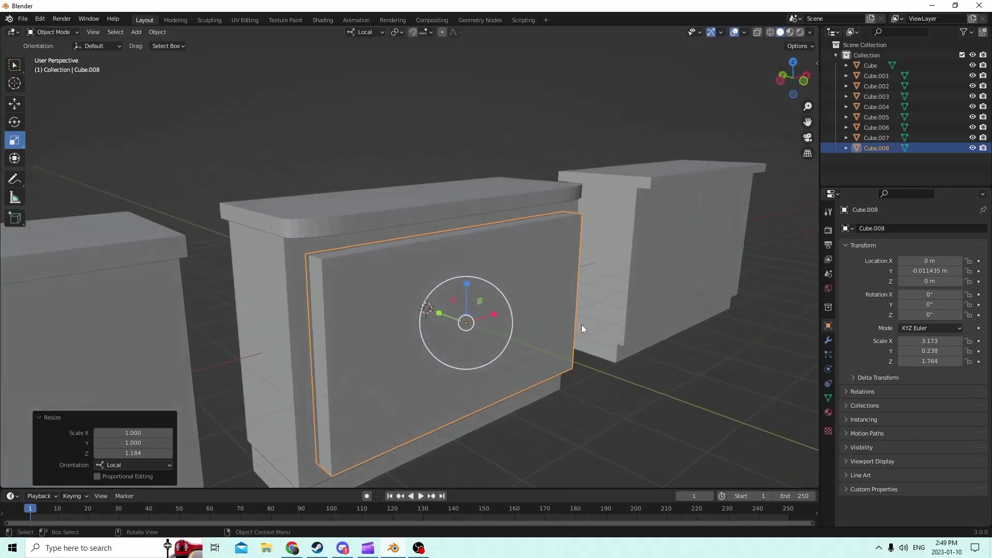
pyautogui.moveTo(357, 321); pyautogui.dragTo(393, 328, button='middle')
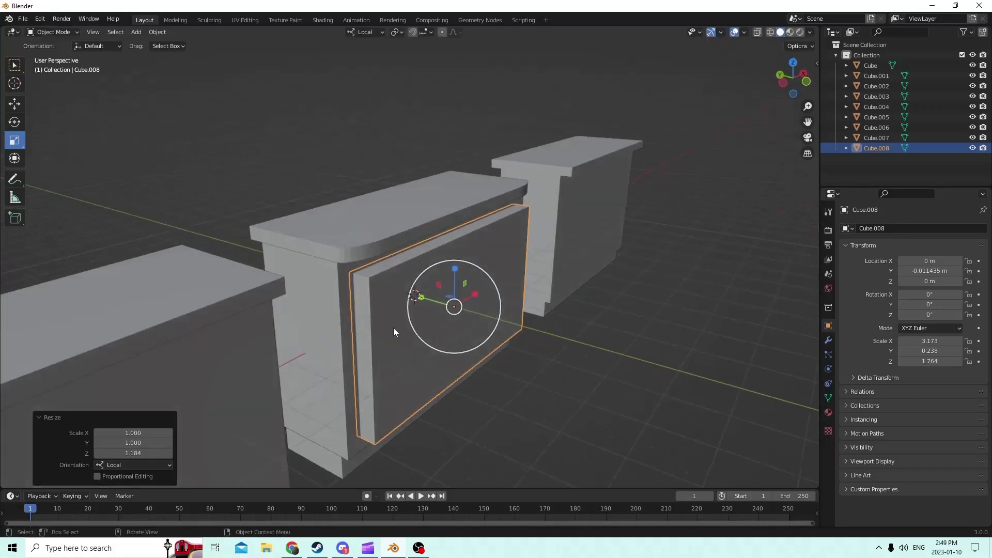
# Step: Subtract the panel from the middle cabinet's body with the Bool Tool's Auto Boolean Difference
pyautogui.click(391, 337)
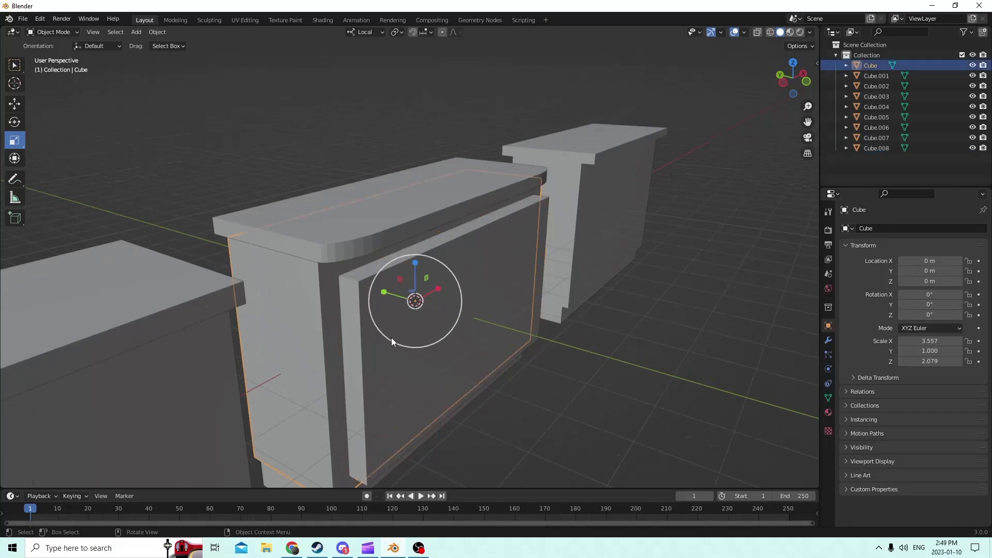
pyautogui.keyDown('shift'); pyautogui.click(262, 240); pyautogui.keyUp('shift')
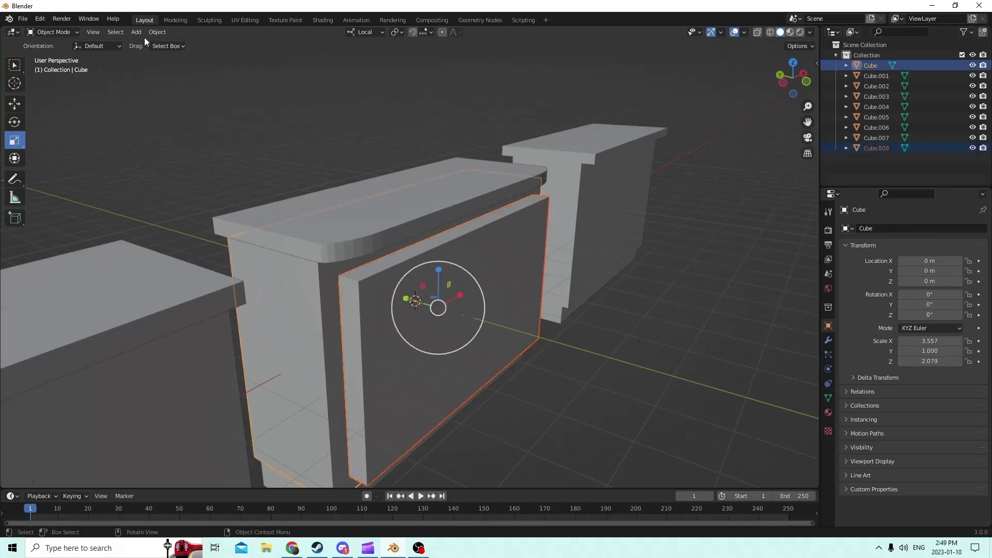
pyautogui.click(156, 32)
pyautogui.moveTo(179, 376)
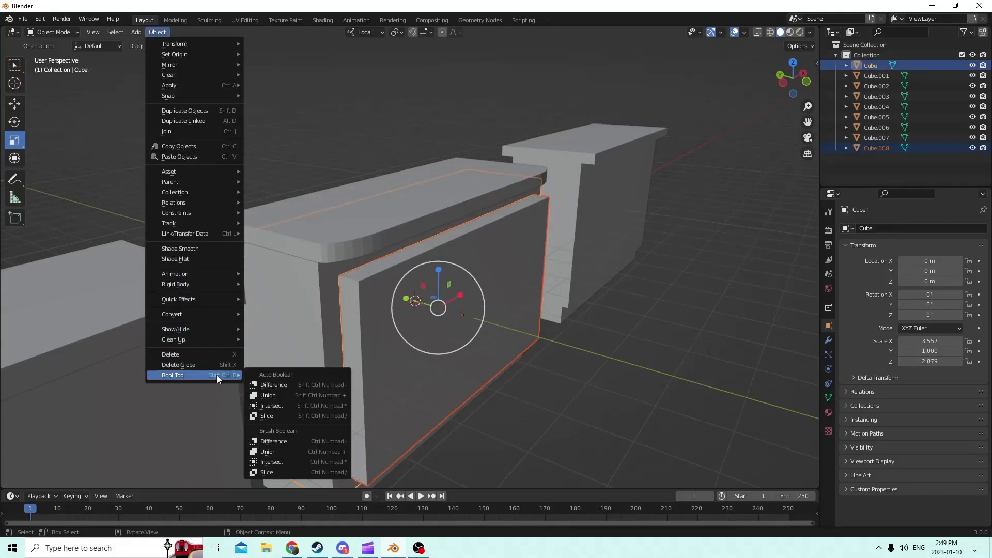
pyautogui.click(290, 389)
pyautogui.moveTo(464, 267); pyautogui.dragTo(620, 262, button='middle')
pyautogui.scroll(1, 567, 304)
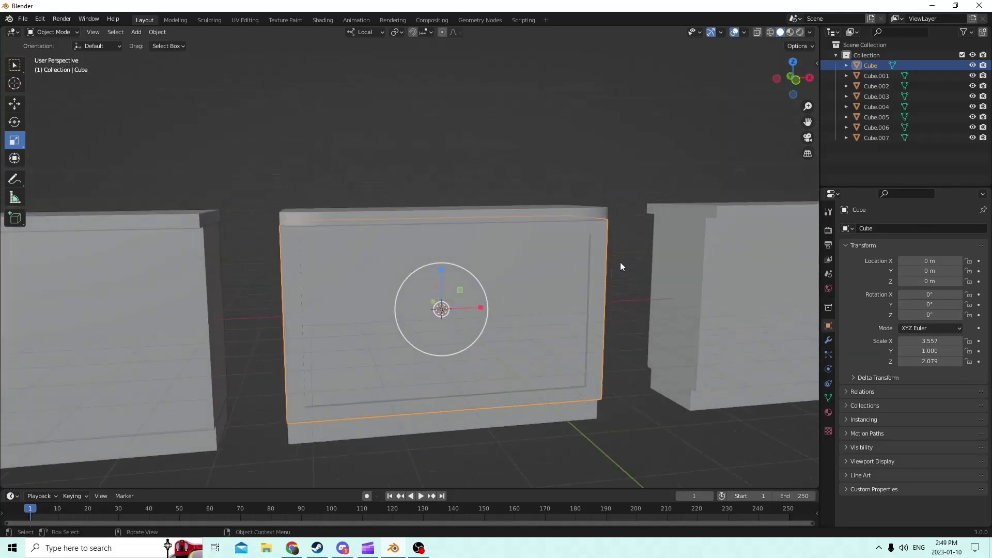
# Step: Join the middle cabinet's base, body and rounded top into a single object
pyautogui.click(620, 263)
pyautogui.click(477, 417)
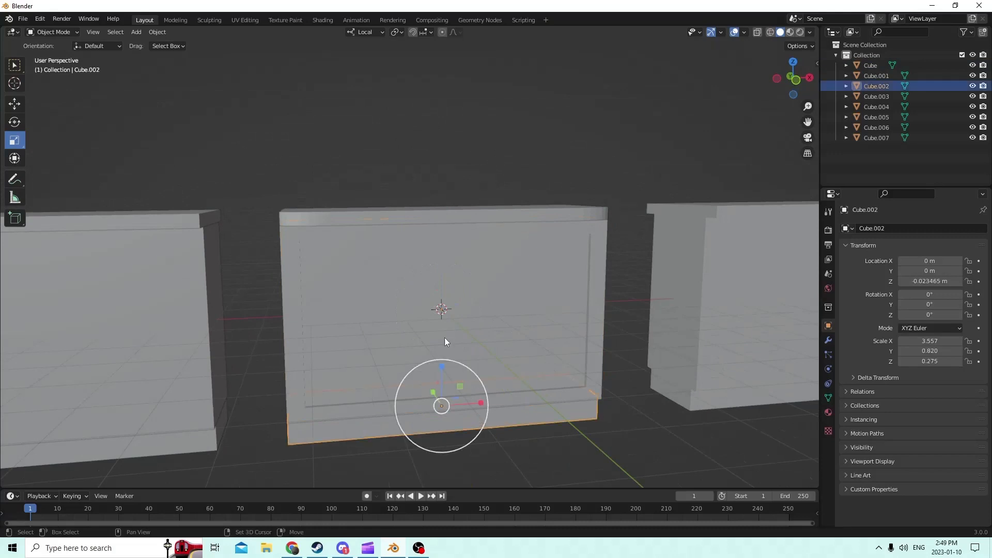
pyautogui.keyDown('shift'); pyautogui.click(415, 308); pyautogui.keyUp('shift')
pyautogui.keyDown('shift'); pyautogui.click(406, 217); pyautogui.keyUp('shift')
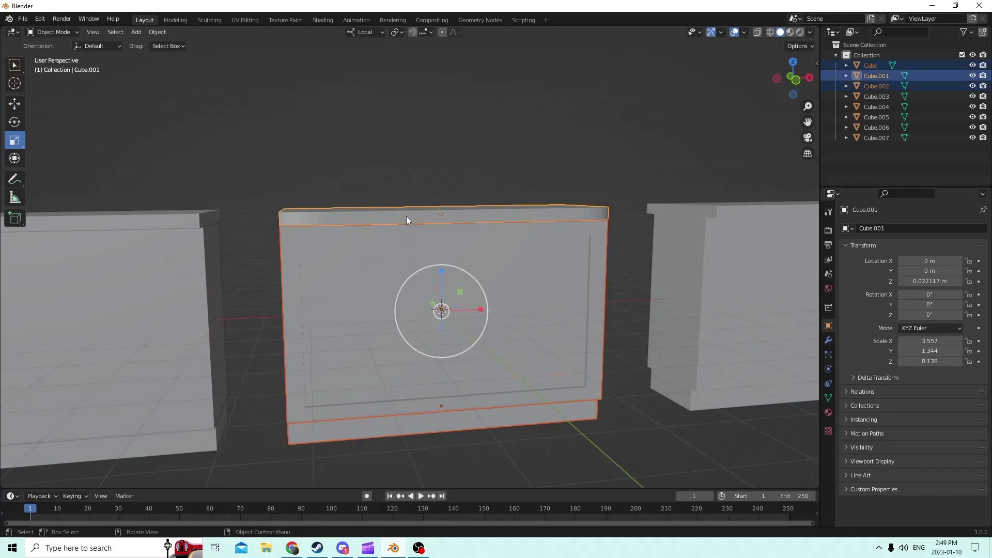
pyautogui.hotkey('ctrl', 'j')
# Step: Move the joined cabinet in the negative X direction, past the neighbouring plain cabinet and beside the table
pyautogui.moveTo(410, 211); pyautogui.dragTo(411, 294, button='middle')
pyautogui.click(13, 103)
pyautogui.scroll(-2, 413, 227)
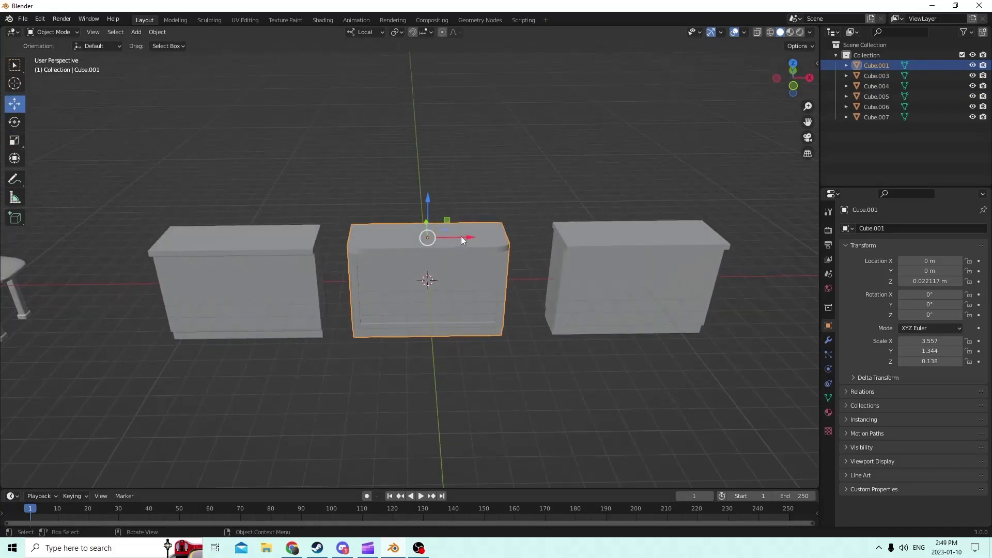
pyautogui.moveTo(462, 237); pyautogui.dragTo(137, 219)
# Step: Set the X location of the neighbouring plain cabinet's body, top and base to 0 m, centring it at the origin
pyautogui.click(237, 328)
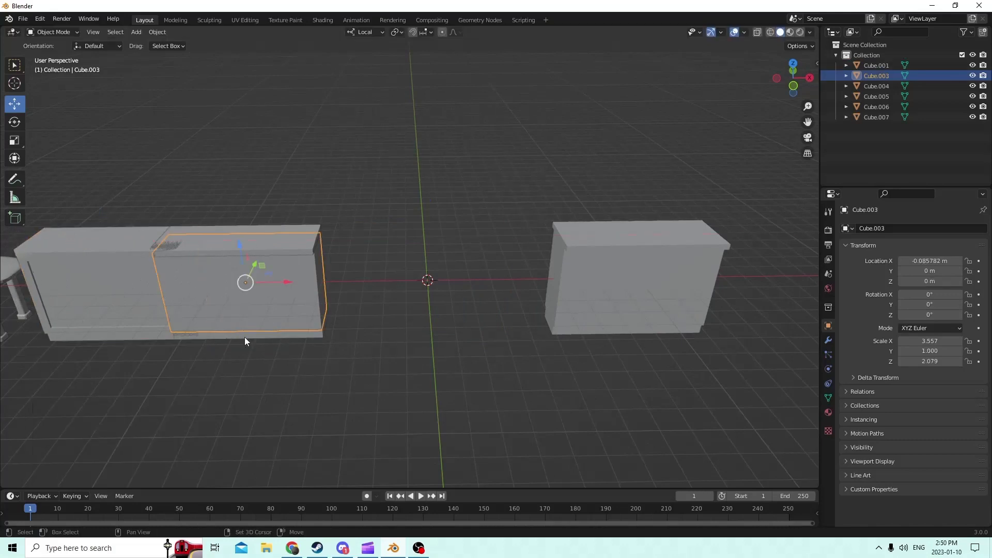
pyautogui.click(923, 262)
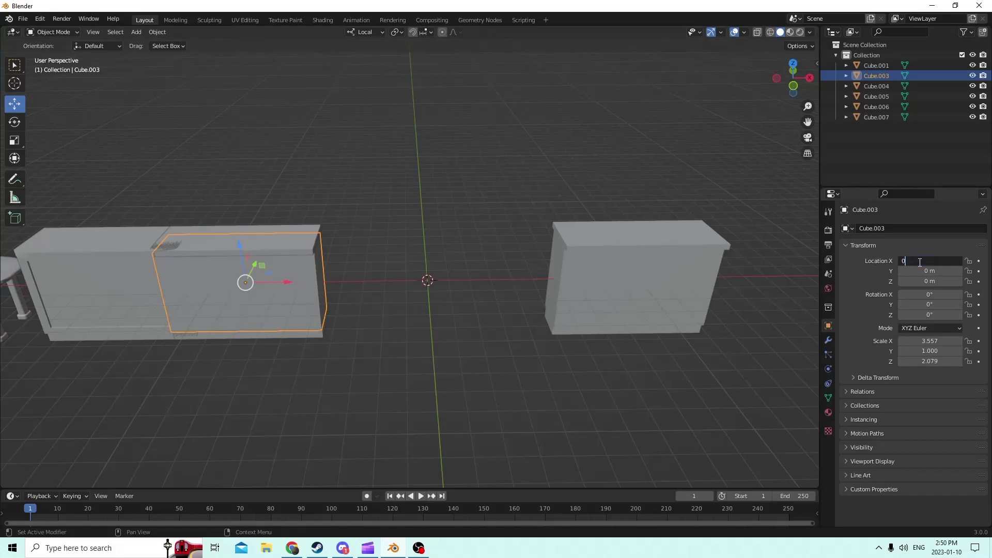
pyautogui.write('0')
pyautogui.press('Return')
pyautogui.click(251, 243)
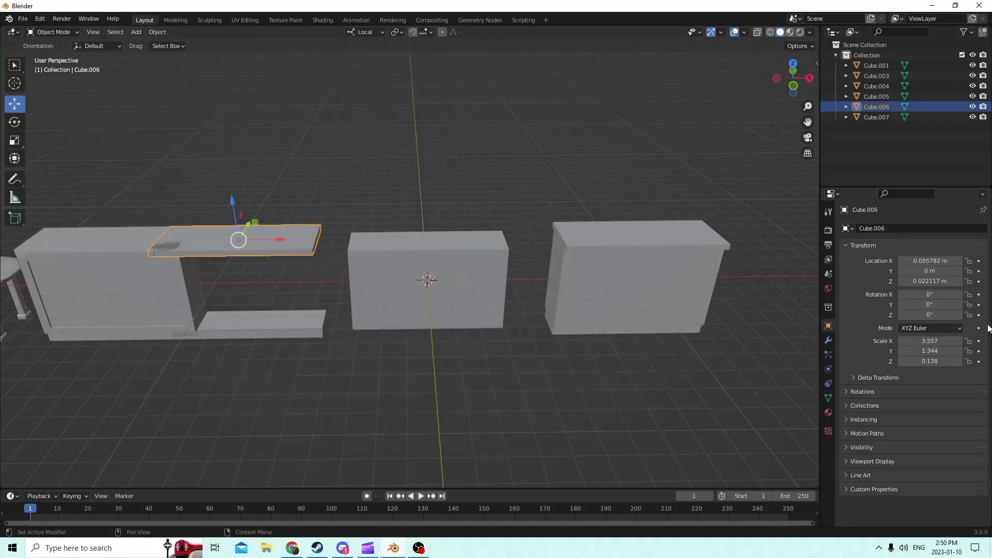
pyautogui.click(917, 262)
pyautogui.write('0')
pyautogui.press('Return')
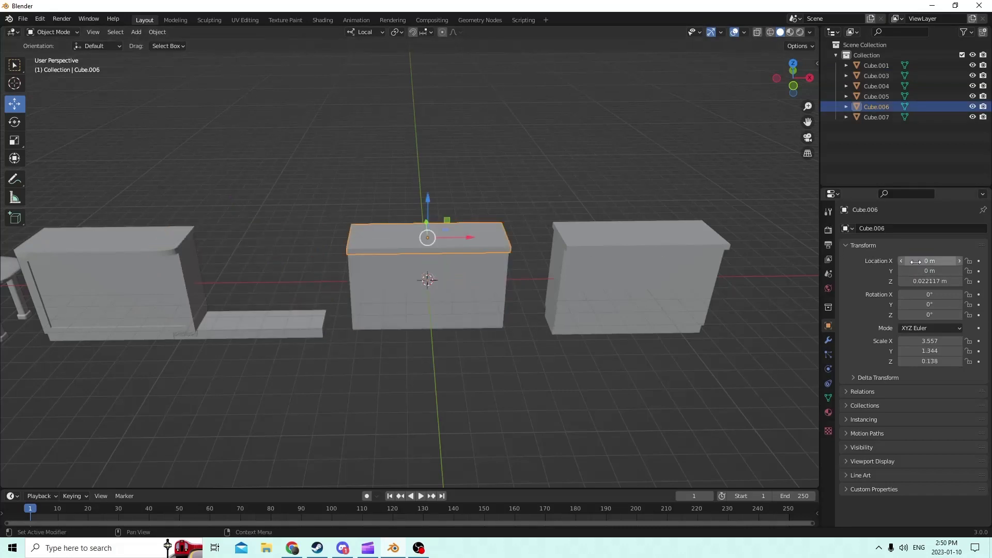
pyautogui.click(266, 333)
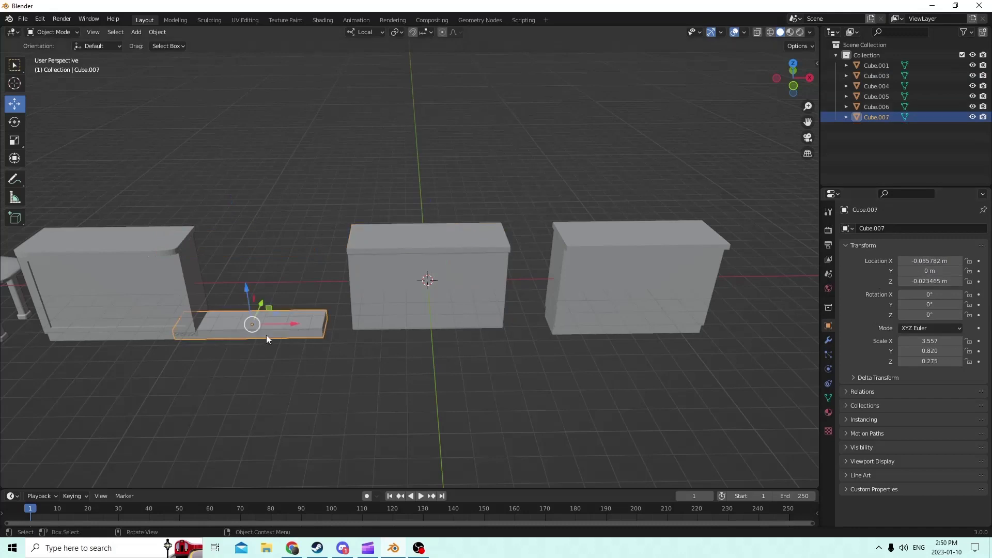
pyautogui.click(925, 262)
pyautogui.write('0')
pyautogui.press('Return')
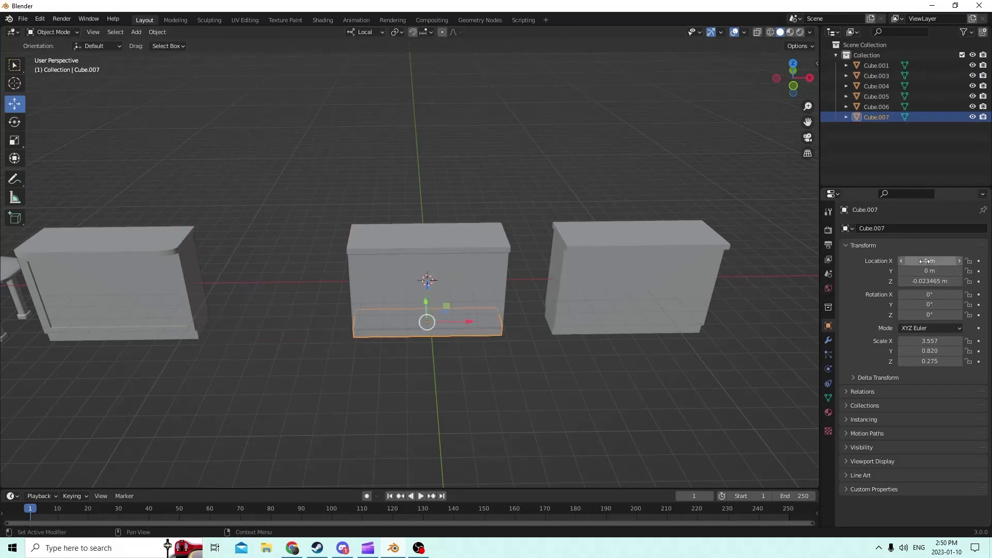
# Step: Bevel the edges of the centred cabinet's top slab about 0.0017 m wide with 8 segments to round its corners
pyautogui.scroll(3, 557, 228)
pyautogui.moveTo(520, 216); pyautogui.dragTo(400, 192, button='middle')
pyautogui.click(482, 216)
pyautogui.press('Tab')
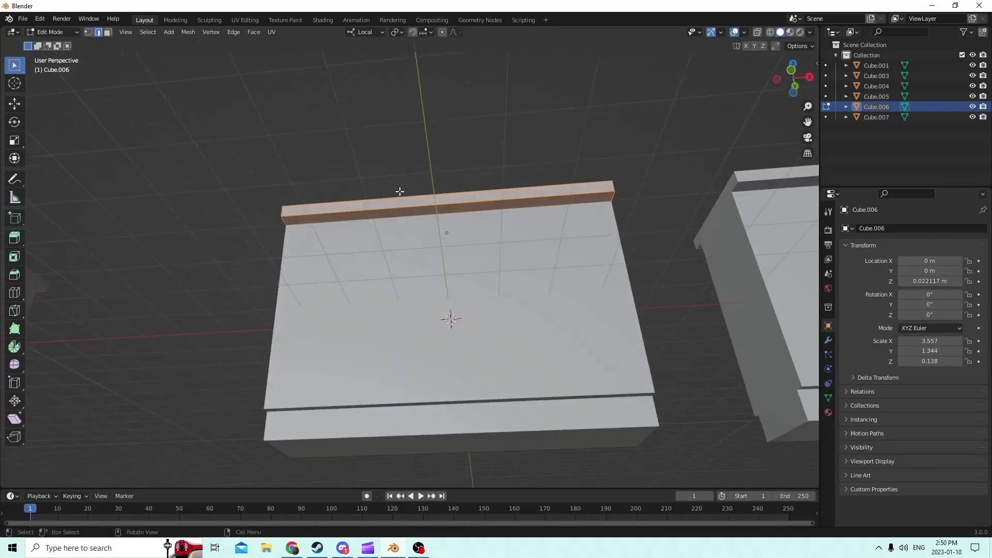
pyautogui.click(108, 33)
pyautogui.keyDown('shift'); pyautogui.click(372, 213); pyautogui.keyUp('shift')
pyautogui.moveTo(417, 151); pyautogui.dragTo(418, 200, button='middle')
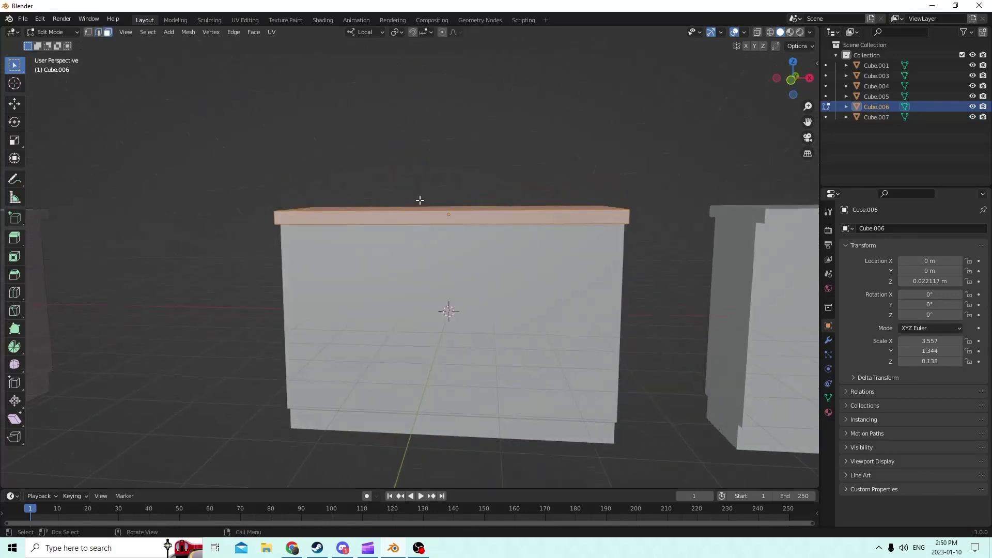
pyautogui.hotkey('ctrl', 'b')
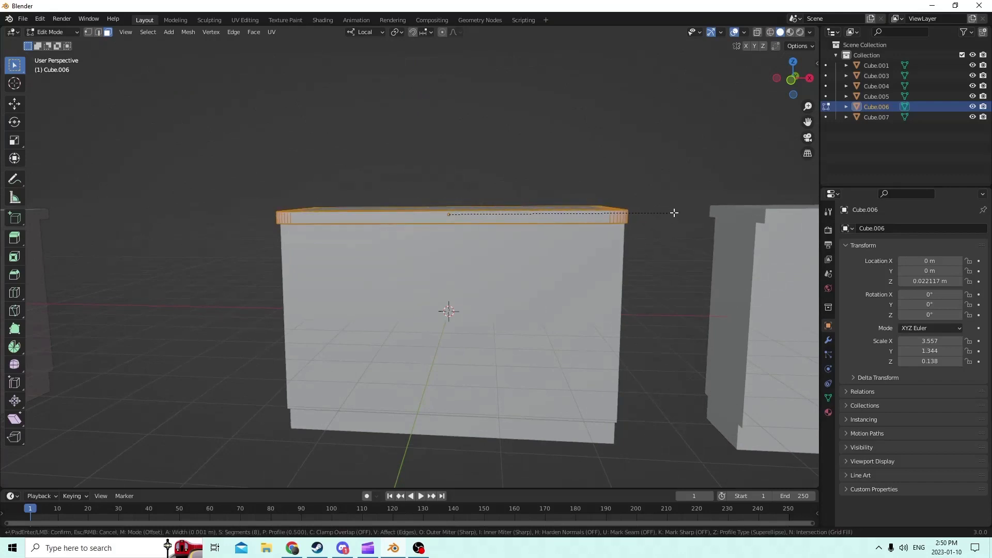
pyautogui.click(679, 213)
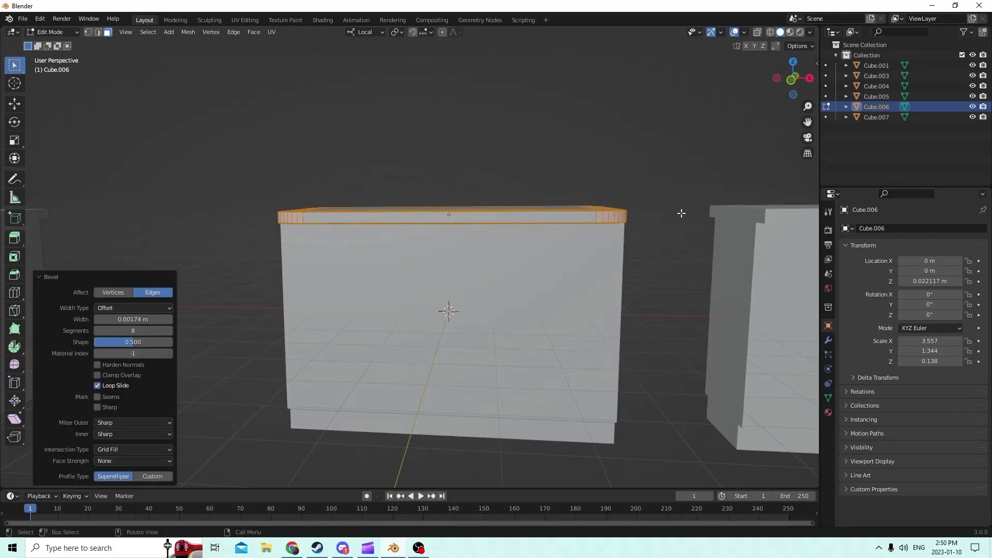
pyautogui.moveTo(654, 208); pyautogui.dragTo(591, 231, button='middle')
pyautogui.click(627, 166)
pyautogui.moveTo(632, 158); pyautogui.dragTo(697, 258, button='middle')
pyautogui.press('Tab')
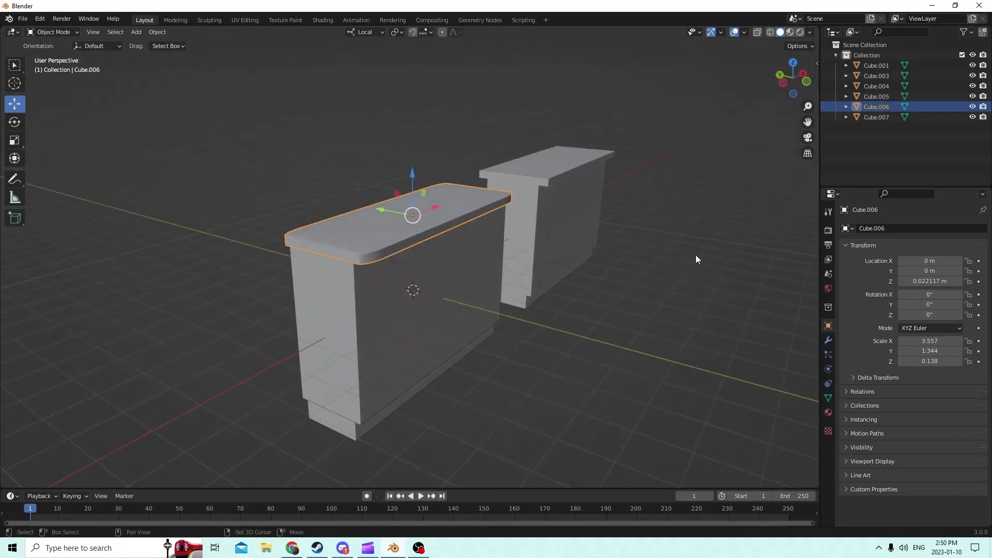
# Step: Add a 0.02 m cube and shift it along Y to about -0.019 m, in front of the cabinet
pyautogui.hotkey('shift', 'a')
pyautogui.moveTo(686, 254)
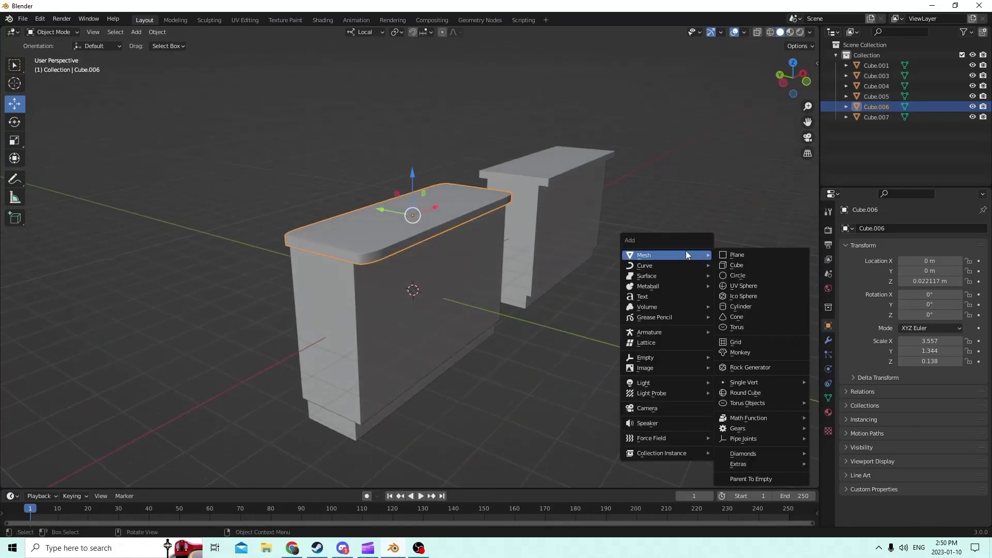
pyautogui.click(727, 265)
pyautogui.moveTo(626, 266); pyautogui.dragTo(594, 256, button='middle')
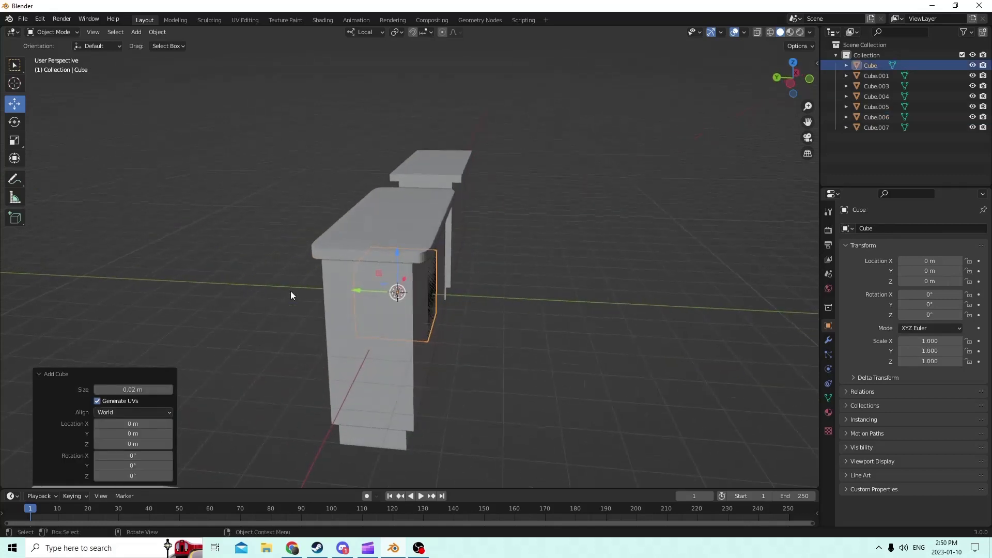
pyautogui.moveTo(349, 289); pyautogui.dragTo(420, 289)
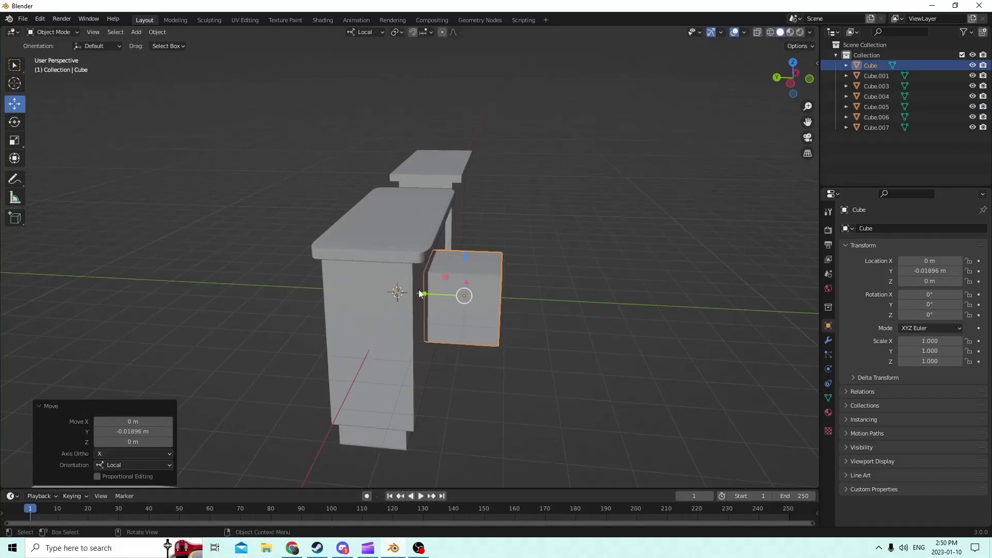
pyautogui.scroll(2, 406, 274)
pyautogui.moveTo(407, 273); pyautogui.dragTo(349, 241, button='middle')
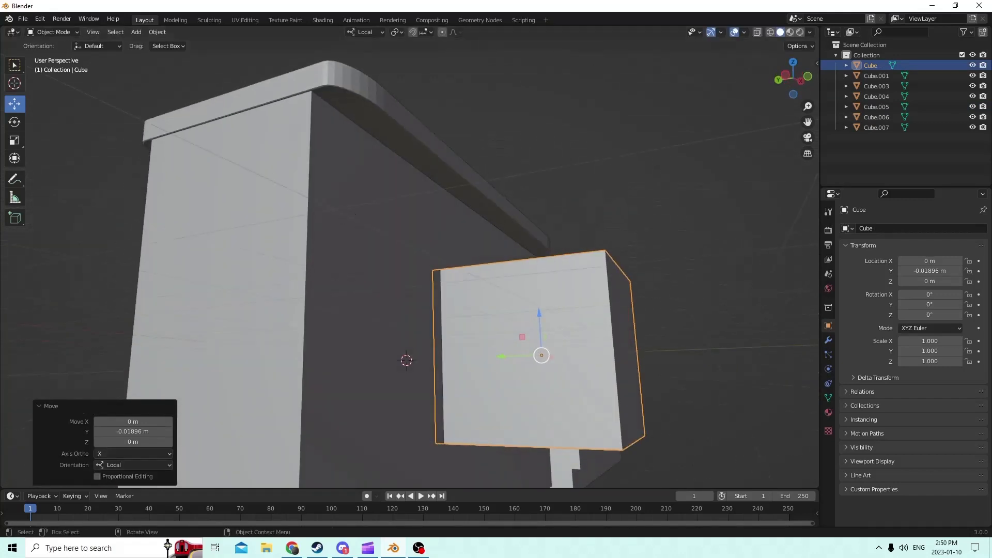
# Step: Flatten the cube to about 0.446 of its height, and scale it down uniformly by 0.573
pyautogui.click(15, 140)
pyautogui.moveTo(522, 224); pyautogui.dragTo(575, 262, button='middle')
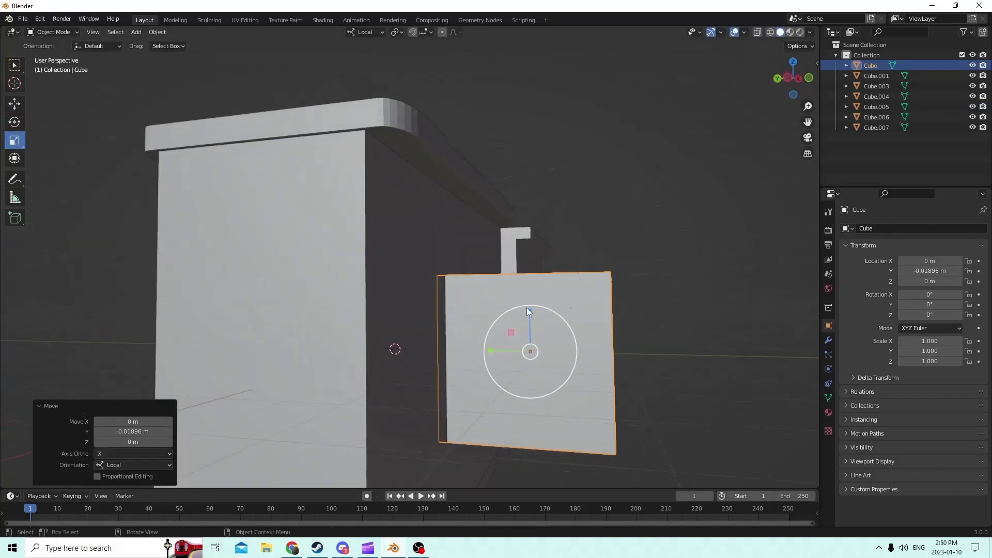
pyautogui.moveTo(528, 309); pyautogui.dragTo(529, 337)
pyautogui.moveTo(529, 336); pyautogui.dragTo(501, 319, button='middle')
pyautogui.press('s')
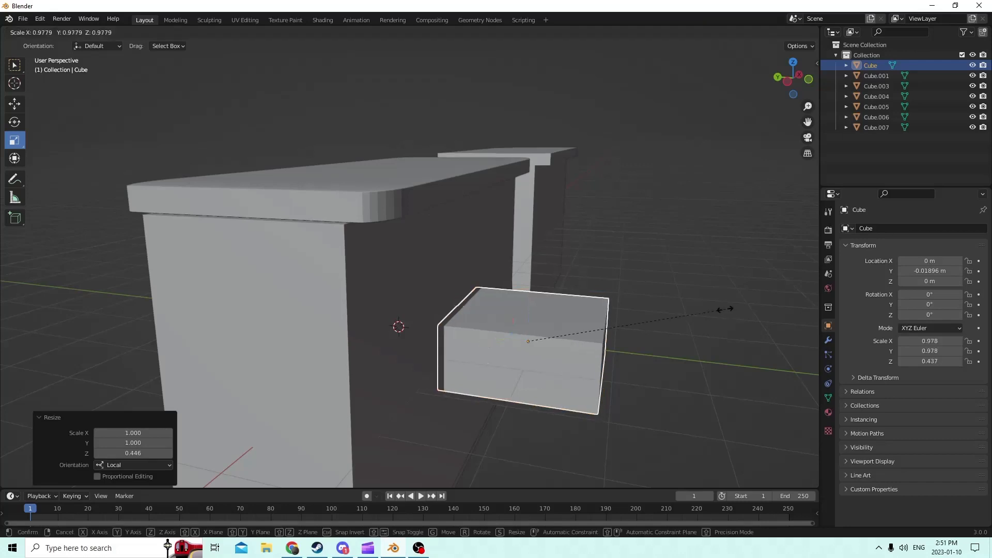
pyautogui.click(644, 322)
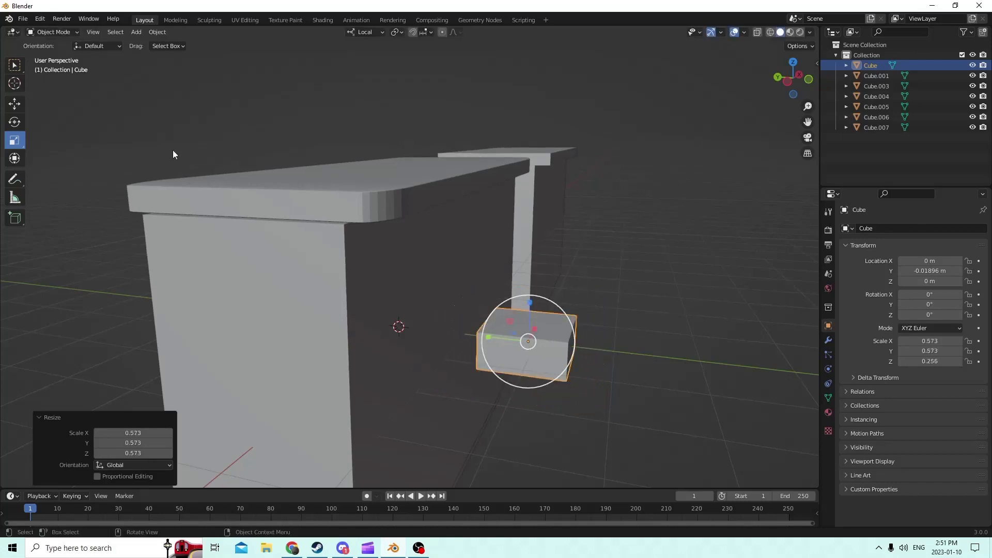
# Step: Move the flattened cube along Y to about -0.0154 m, closer to the cabinet's front face
pyautogui.click(15, 104)
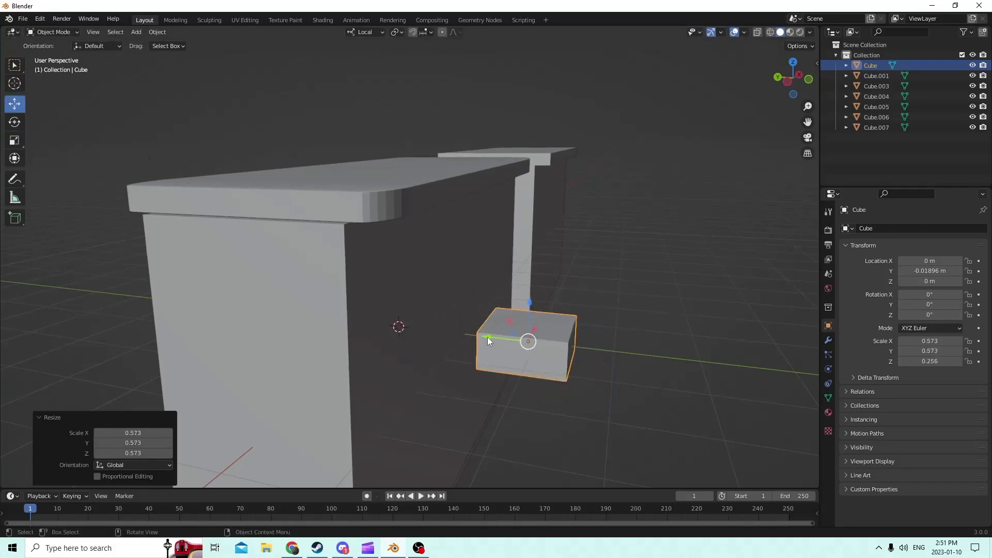
pyautogui.moveTo(488, 337); pyautogui.dragTo(459, 330)
pyautogui.moveTo(486, 324); pyautogui.dragTo(580, 339, button='middle')
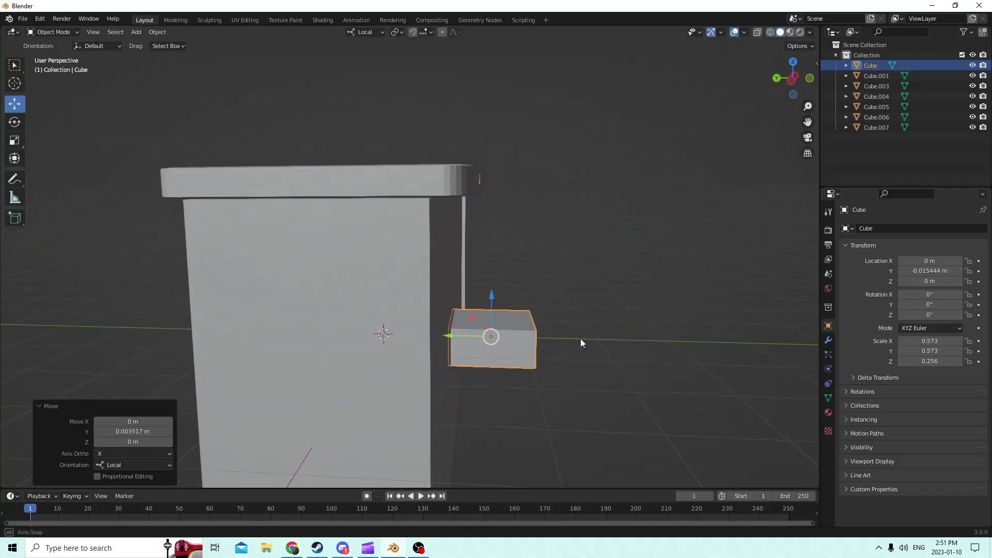
# Step: Stretch the block along the cabinet's front to an X scale of about 3.504
pyautogui.click(14, 140)
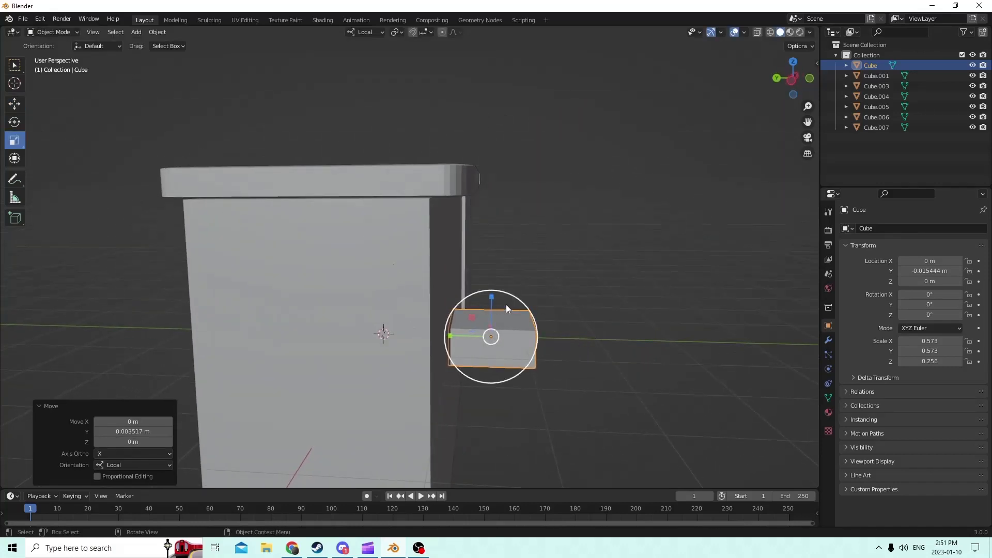
pyautogui.moveTo(506, 305); pyautogui.dragTo(455, 331, button='middle')
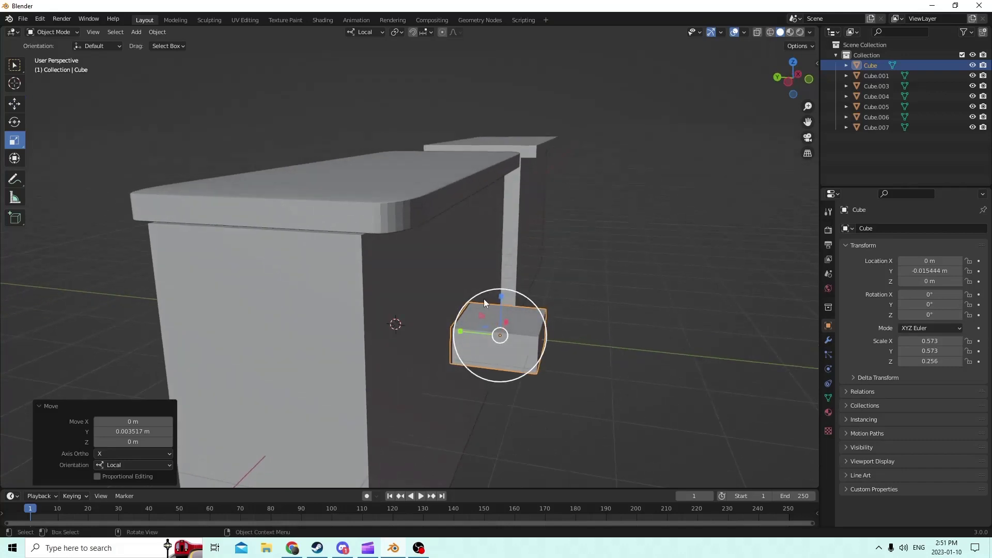
pyautogui.moveTo(484, 299); pyautogui.dragTo(335, 160, button='middle')
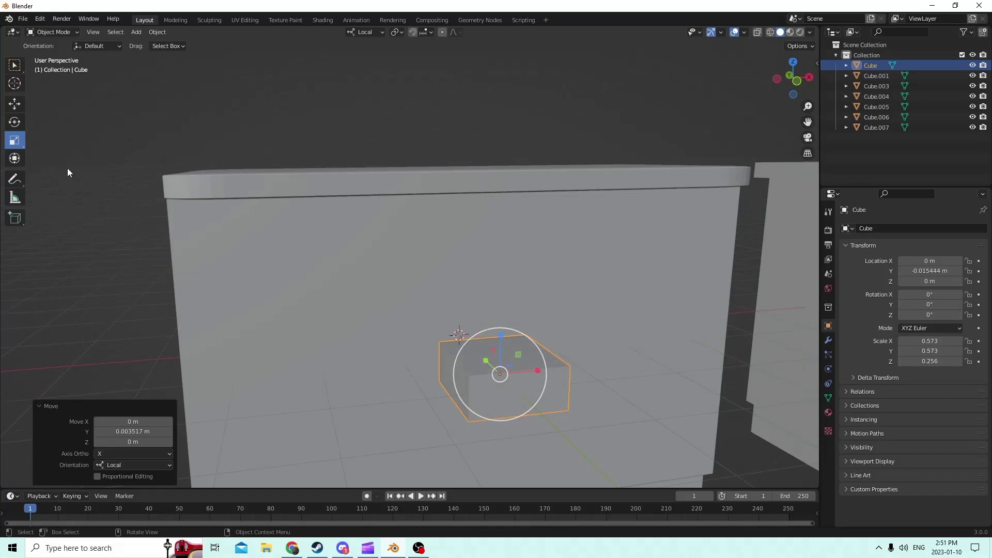
pyautogui.moveTo(538, 370); pyautogui.dragTo(740, 376)
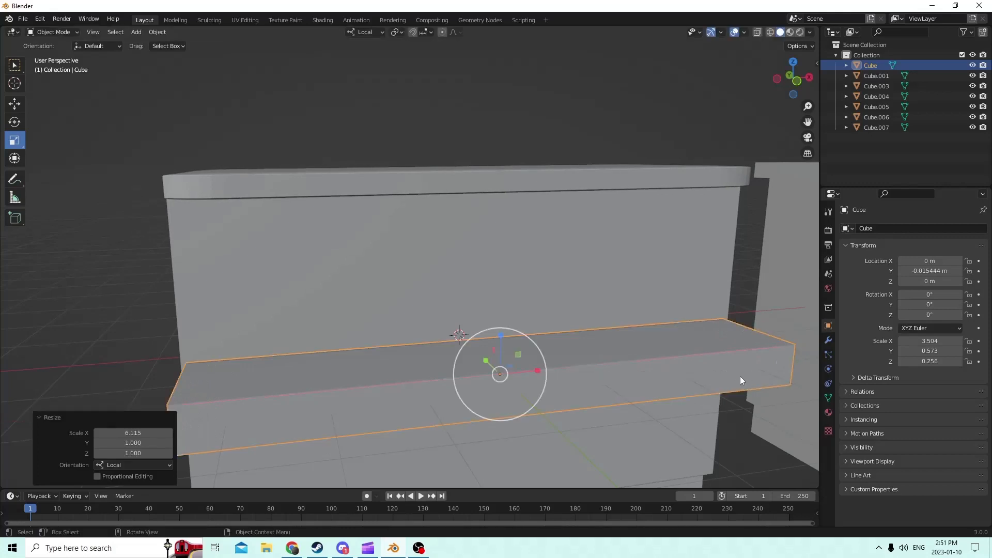
# Step: Lower the block's long outer face along Z in Edit Mode so the block slopes down away from the cabinet
pyautogui.moveTo(740, 376); pyautogui.dragTo(643, 305, button='middle')
pyautogui.press('Tab')
pyautogui.scroll(3, 653, 325)
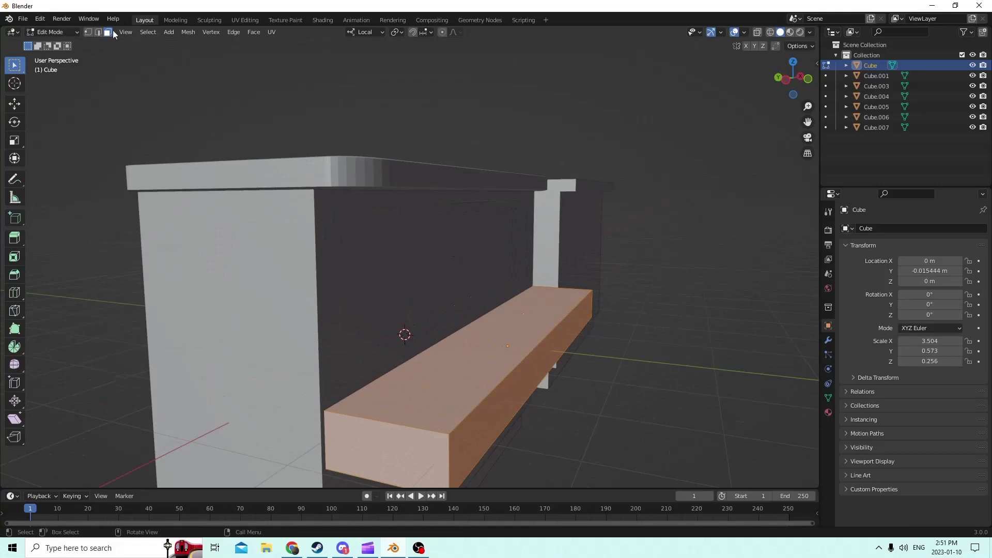
pyautogui.click(98, 32)
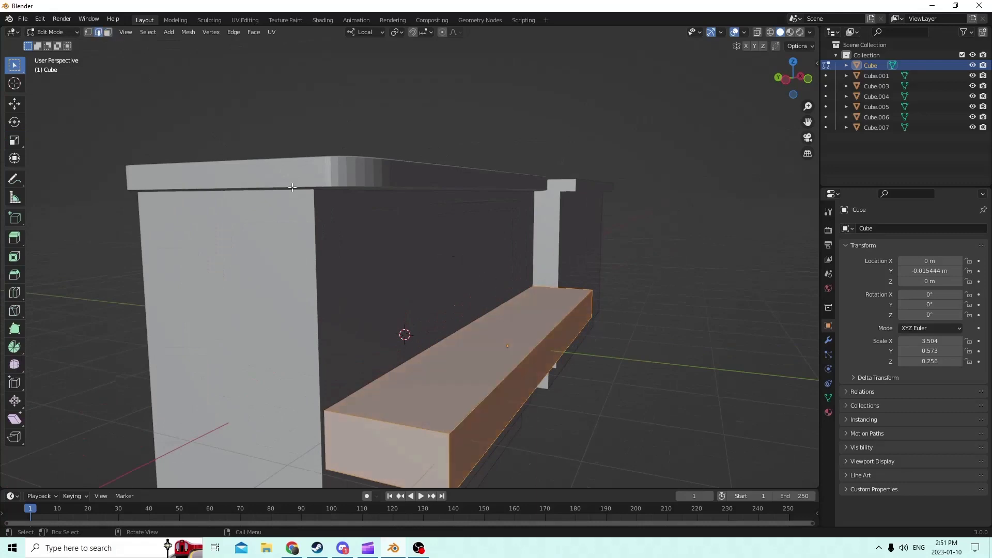
pyautogui.click(504, 369)
pyautogui.moveTo(527, 362); pyautogui.dragTo(155, 43, button='middle')
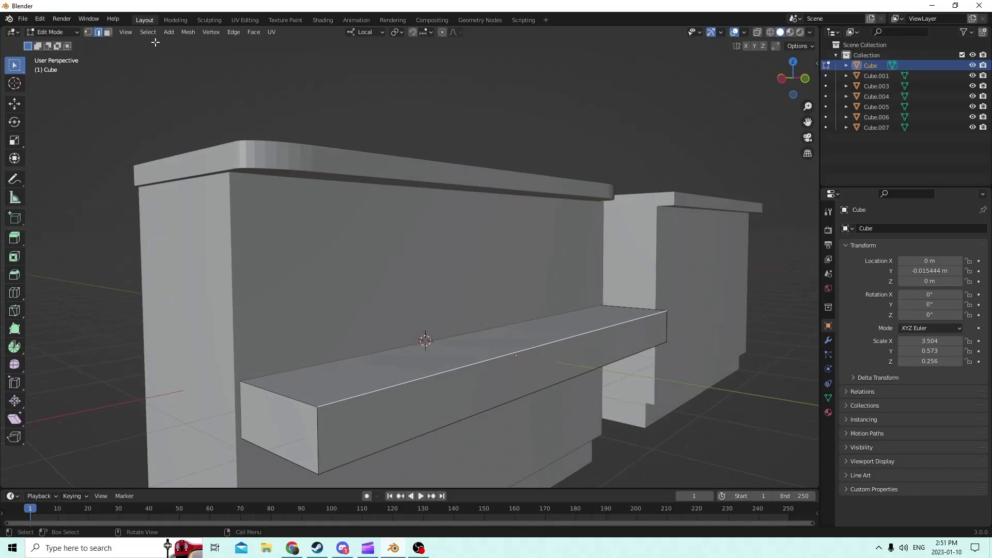
pyautogui.click(108, 33)
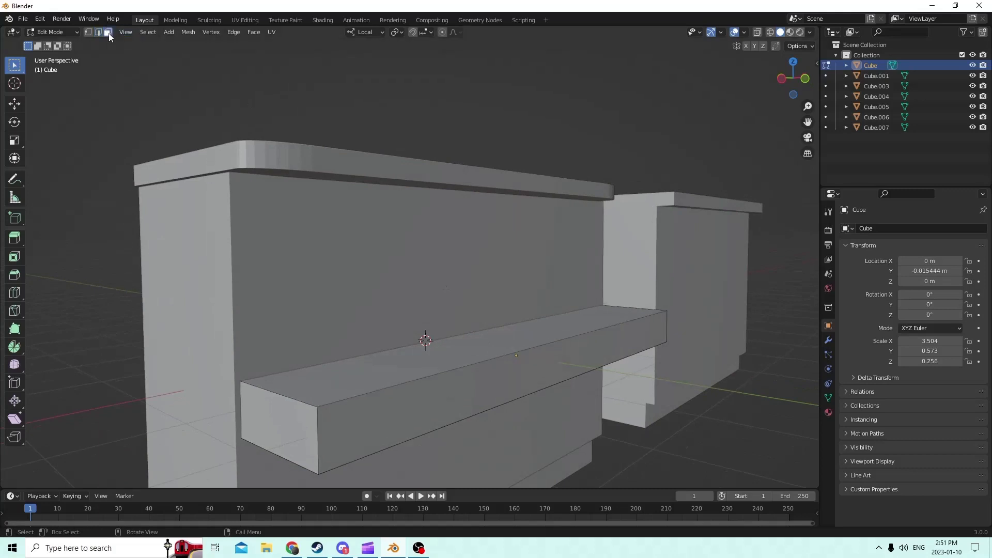
pyautogui.click(456, 396)
pyautogui.moveTo(551, 330); pyautogui.dragTo(126, 124, button='middle')
pyautogui.click(14, 104)
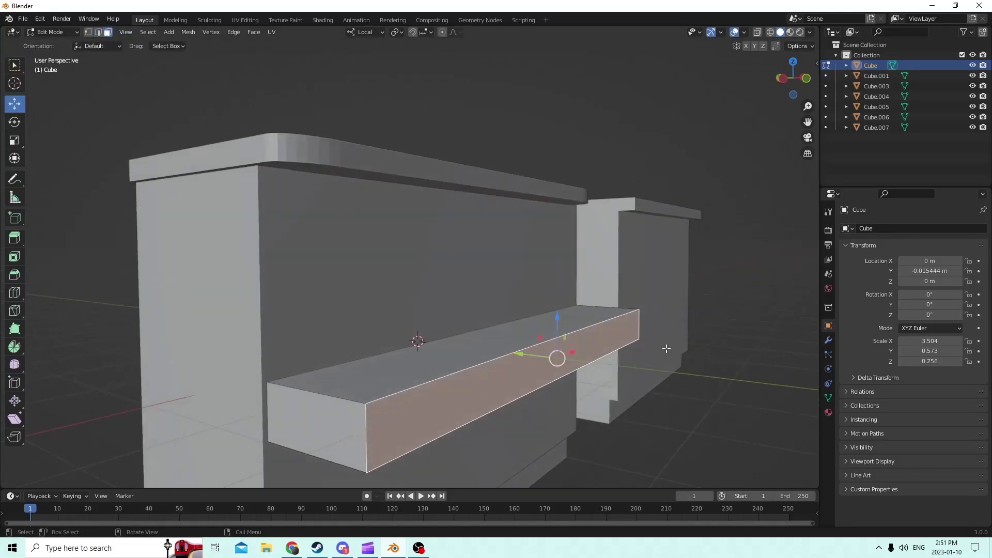
pyautogui.moveTo(558, 319); pyautogui.dragTo(560, 339)
pyautogui.moveTo(560, 339)
pyautogui.mouseDown(button='middle')
pyautogui.moveTo(637, 347)
pyautogui.moveTo(595, 330)
pyautogui.moveTo(538, 345)
pyautogui.moveTo(629, 336)
pyautogui.moveTo(562, 336)
pyautogui.mouseUp(button='middle')
pyautogui.press('Tab')
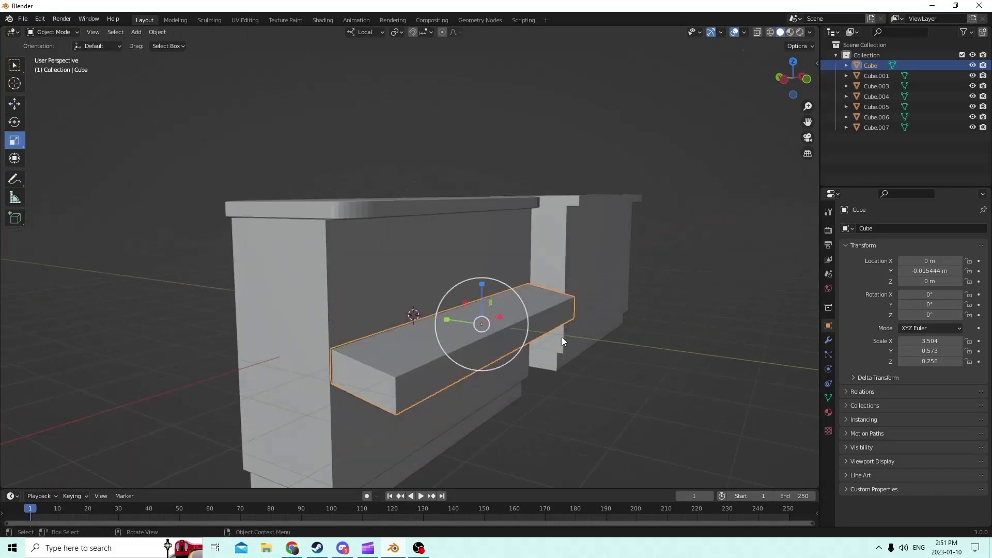
# Step: Duplicate the sloped block in place and raise the copy about 0.00067 m along Z
pyautogui.hotkey('shift', 'd')
pyautogui.rightClick(605, 304)
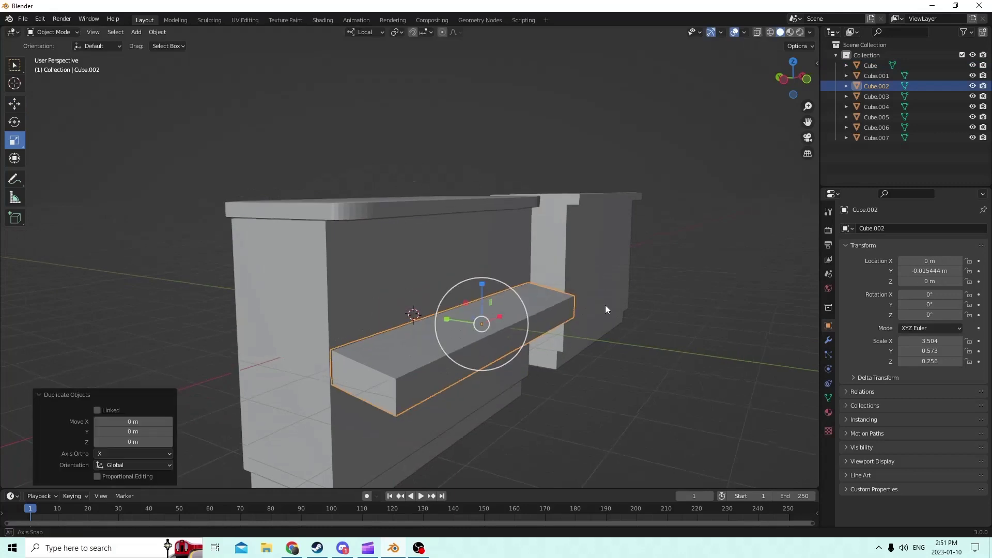
pyautogui.moveTo(606, 304); pyautogui.dragTo(271, 151, button='middle')
pyautogui.click(14, 104)
pyautogui.scroll(3, 529, 300)
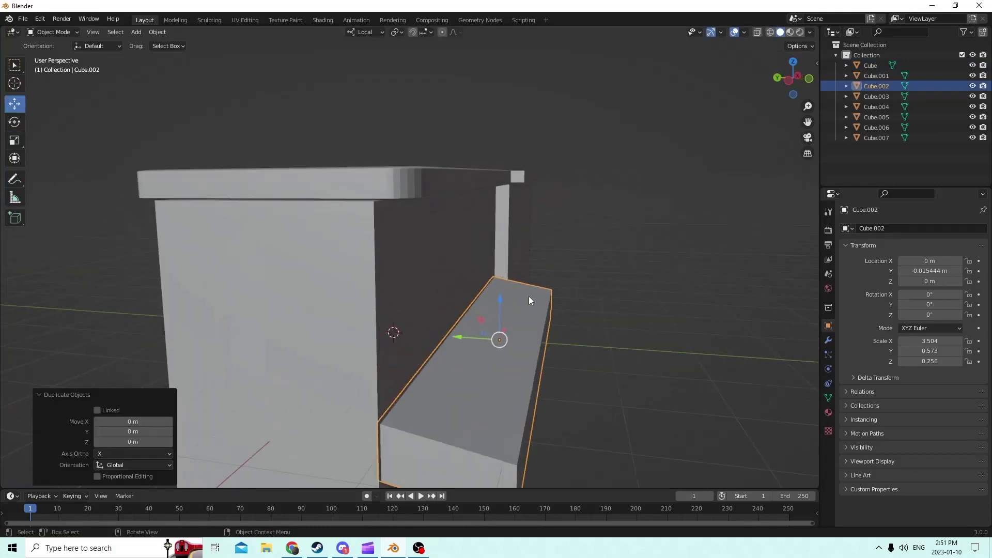
pyautogui.moveTo(501, 299); pyautogui.dragTo(501, 293)
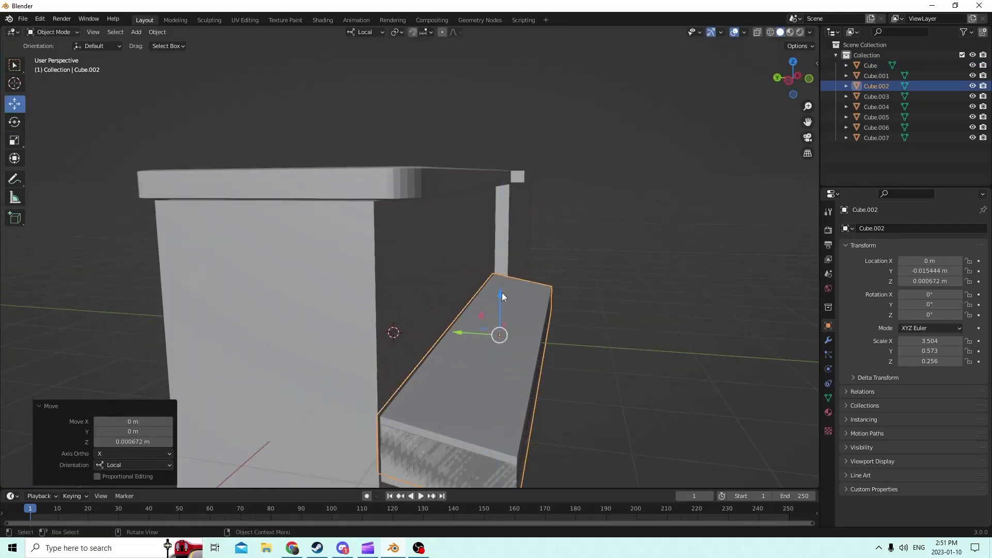
# Step: Scale the raised copy down uniformly by 0.944 and trim its depth slightly along Y so a rim remains around it
pyautogui.press('s')
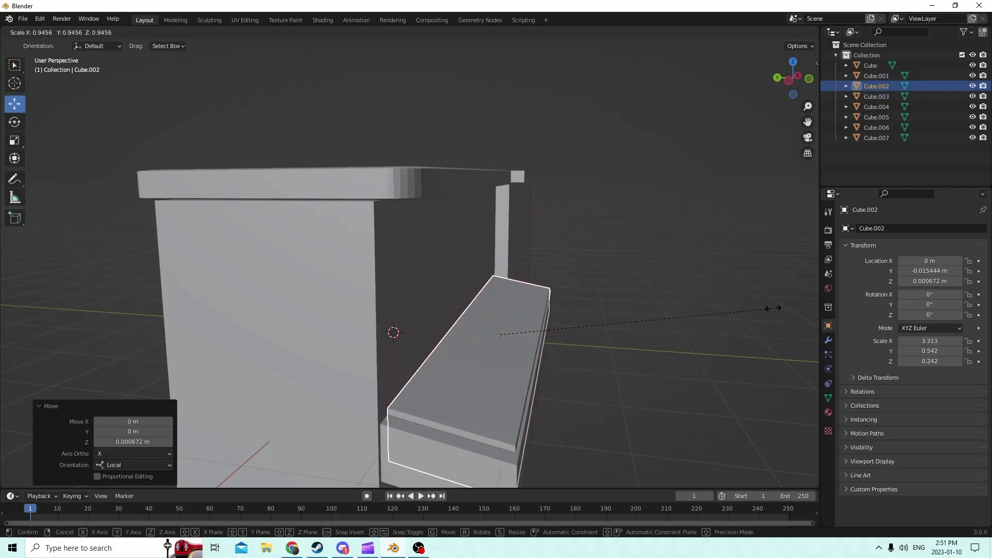
pyautogui.click(763, 306)
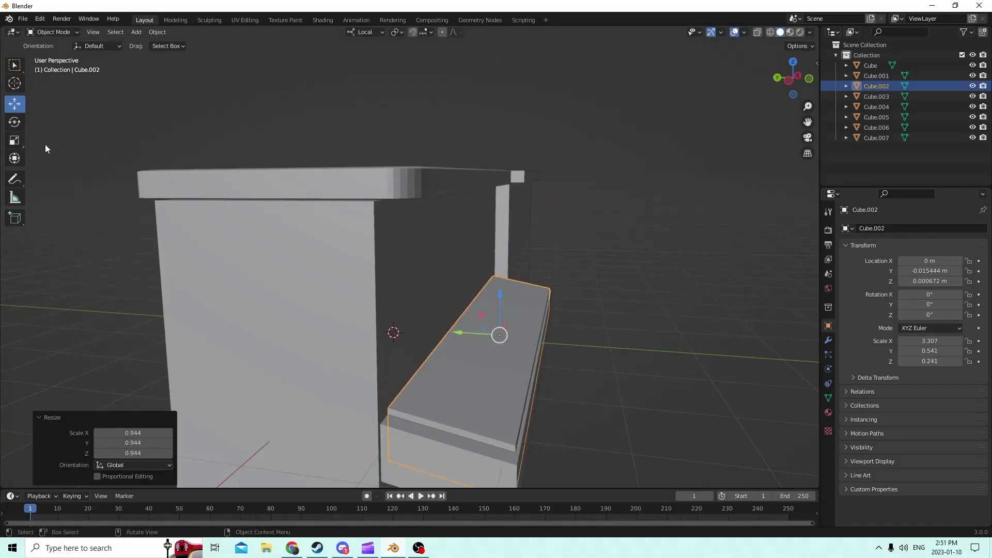
pyautogui.click(15, 140)
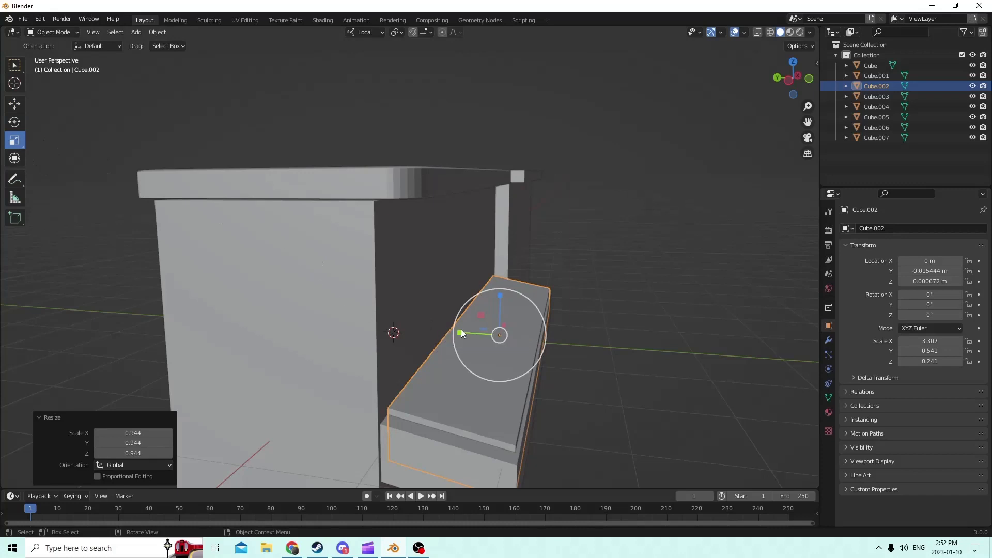
pyautogui.moveTo(461, 331); pyautogui.dragTo(463, 329)
# Step: Cut the smaller copy out of the sloped block with a Bool Tool Auto Boolean Difference, leaving a recessed tray
pyautogui.moveTo(449, 311); pyautogui.dragTo(378, 332, button='middle')
pyautogui.keyDown('shift'); pyautogui.click(297, 457); pyautogui.keyUp('shift')
pyautogui.moveTo(296, 457); pyautogui.dragTo(232, 73, button='middle')
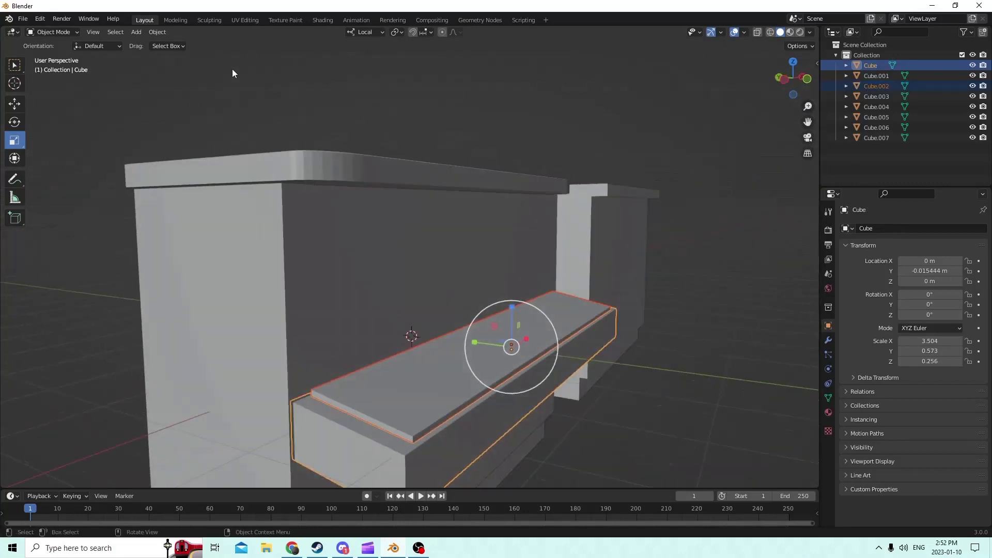
pyautogui.click(155, 34)
pyautogui.moveTo(217, 375)
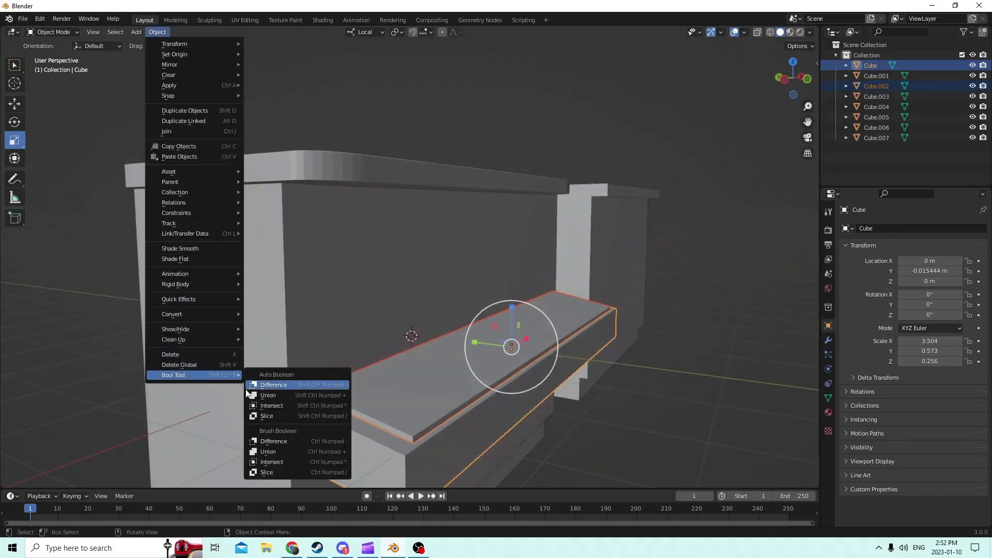
pyautogui.click(264, 385)
pyautogui.moveTo(265, 385); pyautogui.dragTo(315, 375, button='middle')
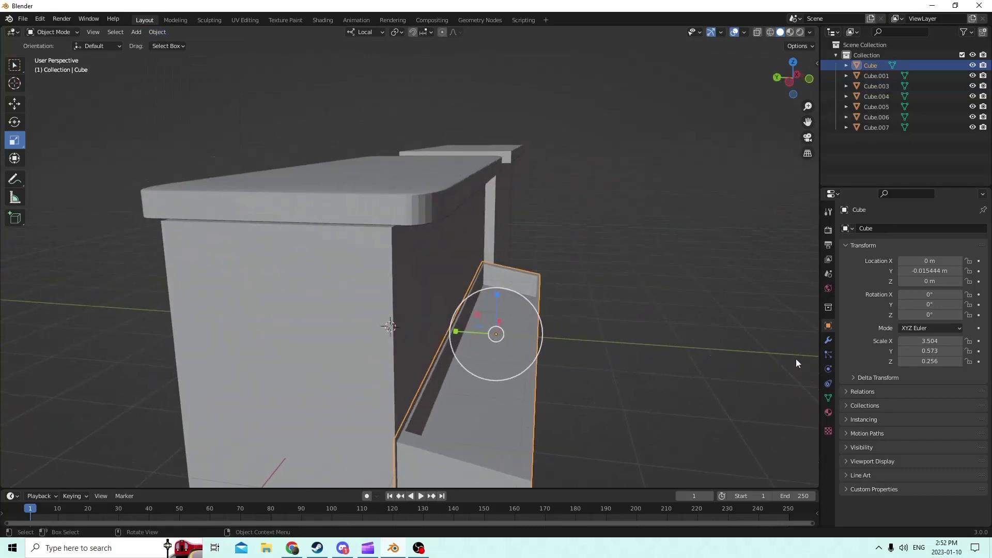
# Step: Move the hollowed tray along Y to about -0.0157 m and flatten it to a Z scale of about 0.116
pyautogui.click(710, 311)
pyautogui.moveTo(710, 311); pyautogui.dragTo(339, 104, button='middle')
pyautogui.click(466, 333)
pyautogui.click(14, 104)
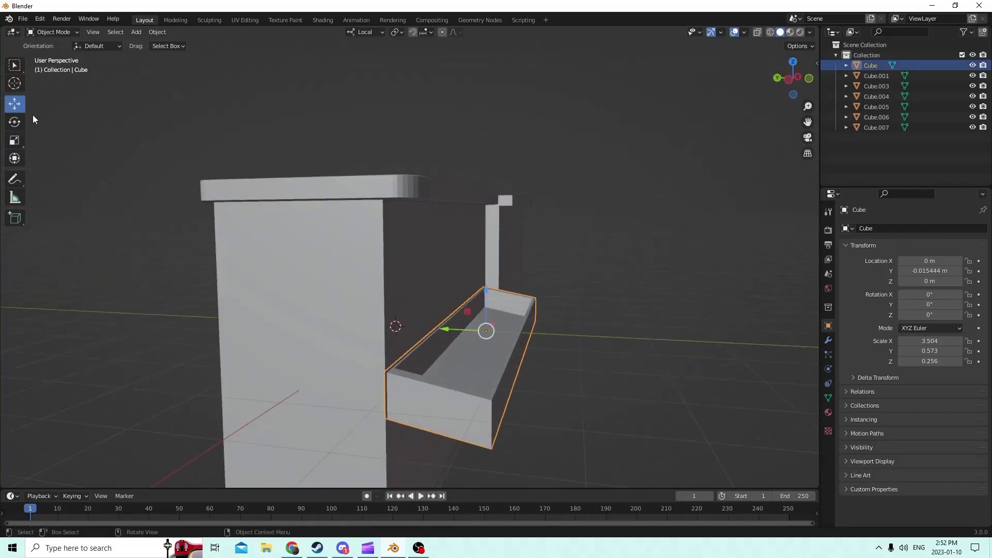
pyautogui.moveTo(450, 331); pyautogui.dragTo(452, 330)
pyautogui.moveTo(451, 330); pyautogui.dragTo(470, 310, button='middle')
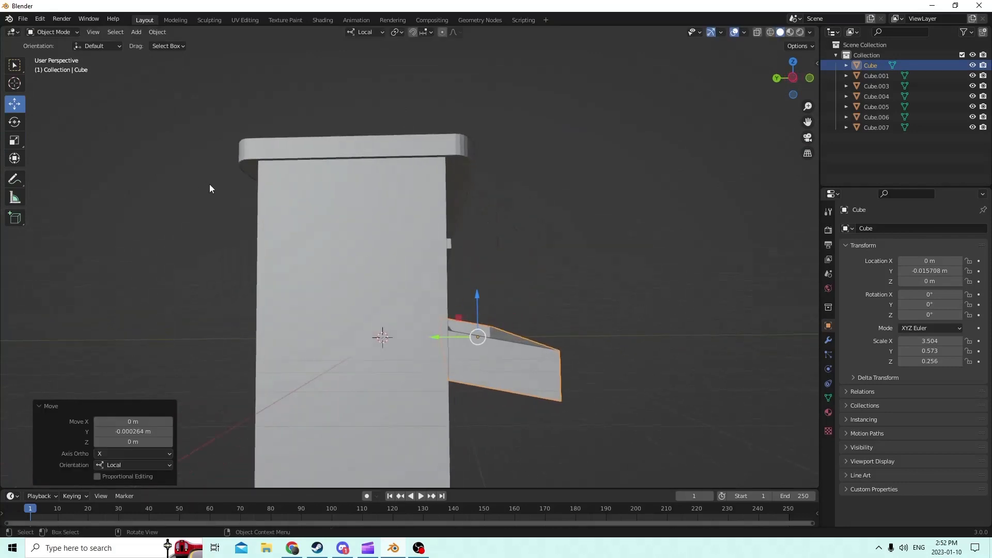
pyautogui.click(15, 143)
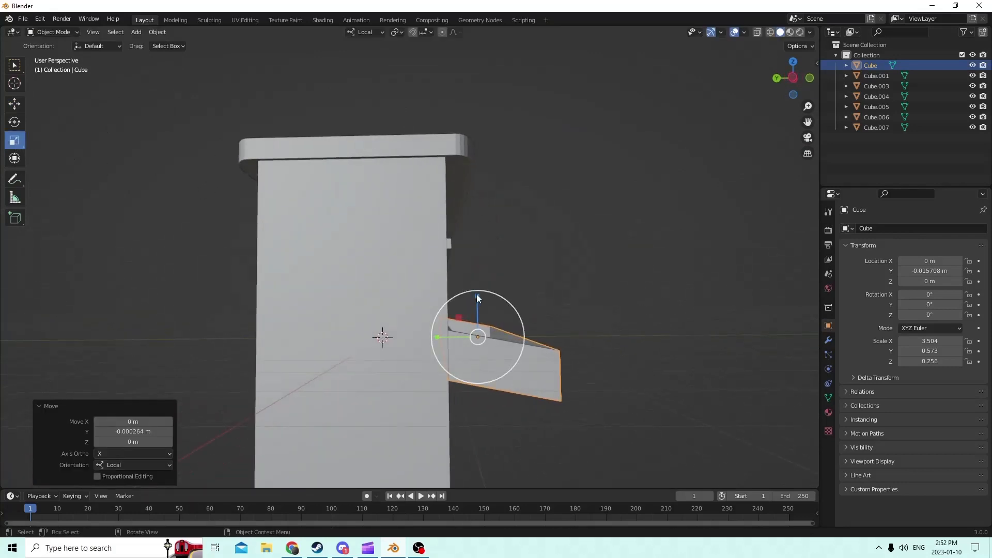
pyautogui.moveTo(476, 296); pyautogui.dragTo(482, 322)
# Step: Move the tray along X to about 0.0959 m, onto the front of the neighbouring square-topped cabinet
pyautogui.moveTo(482, 321); pyautogui.dragTo(428, 351, button='middle')
pyautogui.press('Tab')
pyautogui.press('Tab')
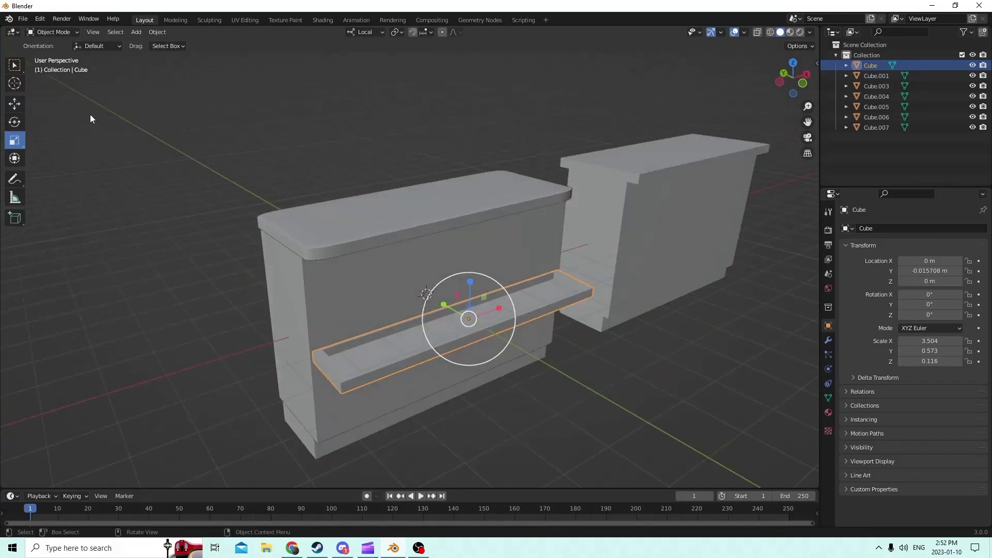
pyautogui.click(12, 105)
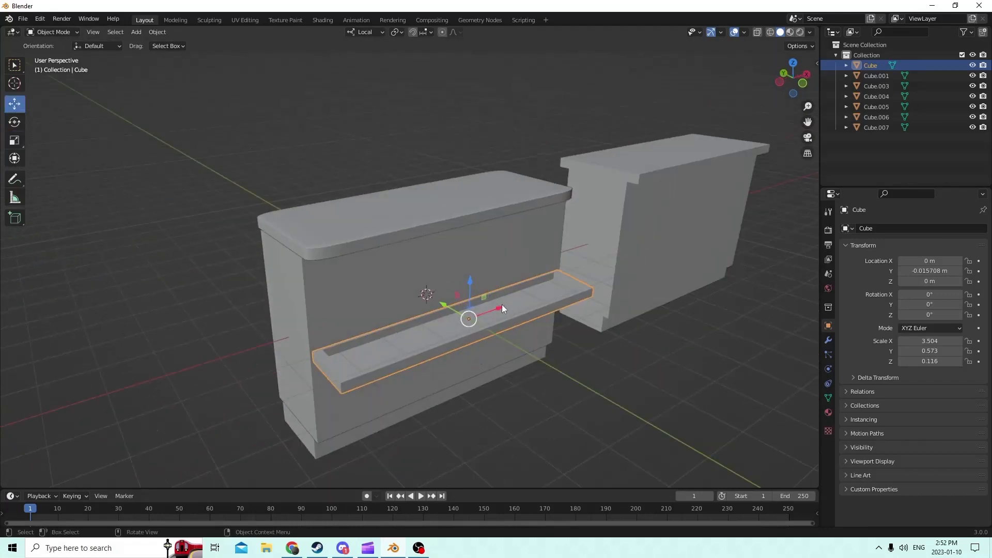
pyautogui.moveTo(502, 308); pyautogui.dragTo(737, 230)
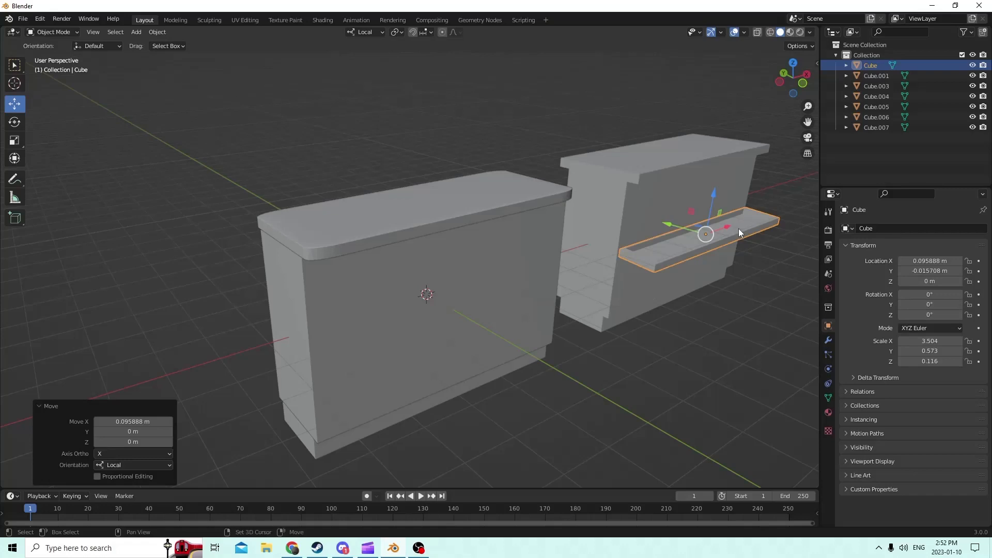
# Step: Add a cube and move it to about X 0.0197 m, Y -0.0197 m, in front of the rounded-top cabinet
pyautogui.hotkey('shift', 'a')
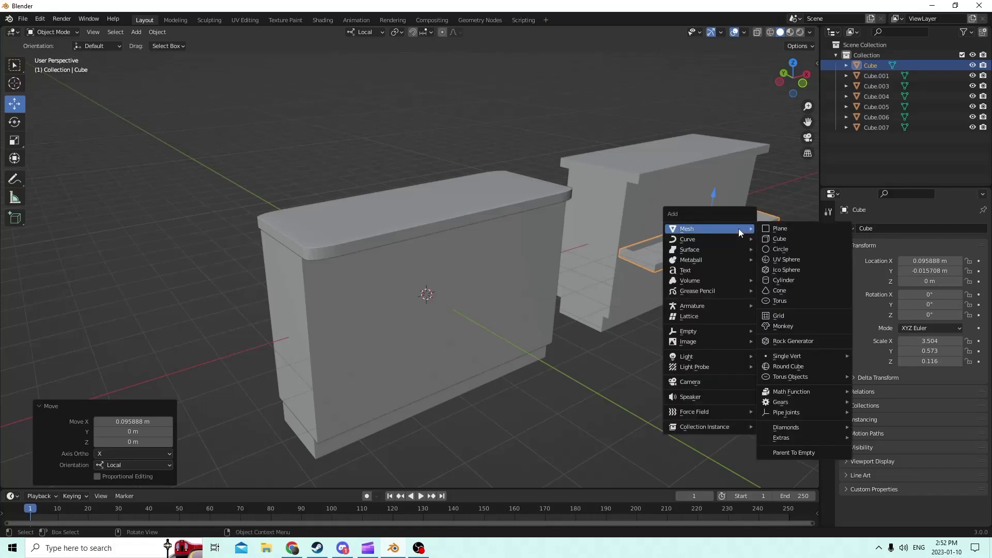
pyautogui.click(767, 241)
pyautogui.scroll(6, 494, 366)
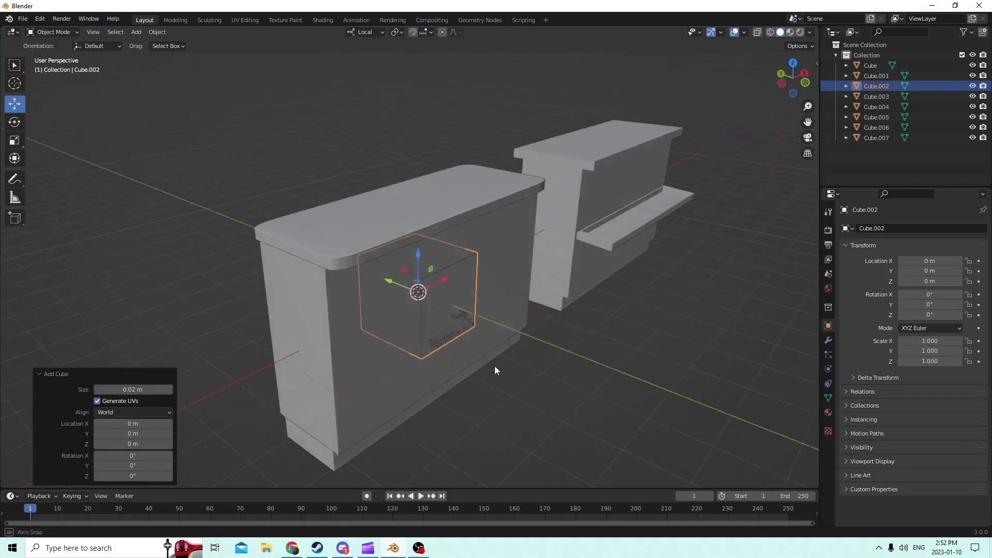
pyautogui.moveTo(506, 343); pyautogui.dragTo(421, 342, button='middle')
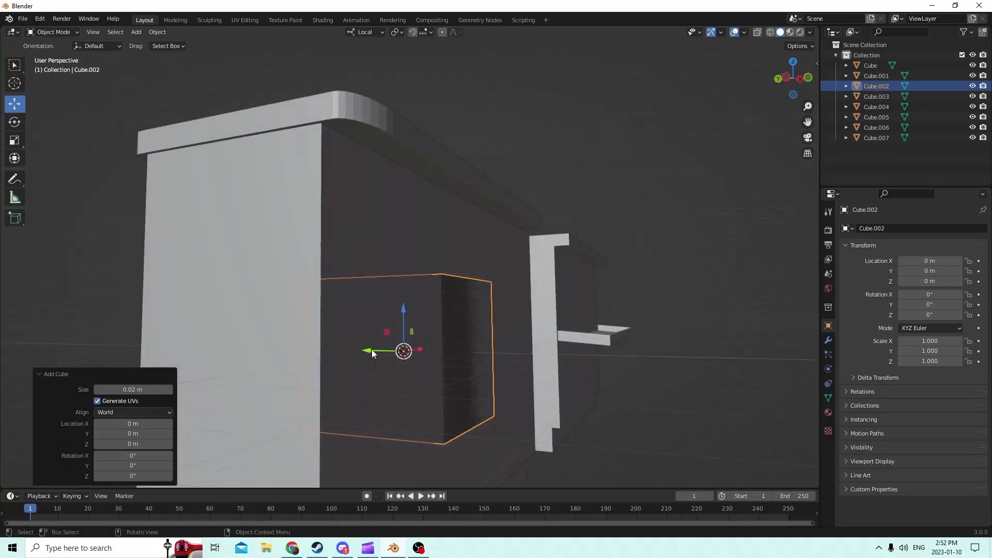
pyautogui.moveTo(372, 353); pyautogui.dragTo(512, 376)
pyautogui.moveTo(512, 377); pyautogui.dragTo(374, 422, button='middle')
pyautogui.moveTo(510, 386); pyautogui.dragTo(651, 372)
pyautogui.moveTo(651, 372); pyautogui.dragTo(330, 129, button='middle')
# Step: Stretch the cube to a Z scale of about 1.864 and move it along Y to about -0.0192 m
pyautogui.click(19, 139)
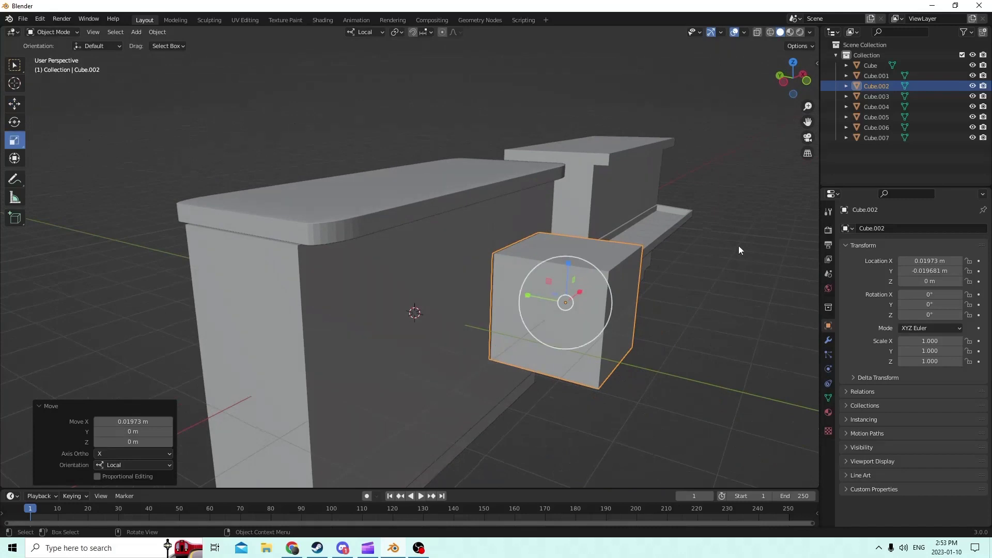
pyautogui.moveTo(739, 245); pyautogui.dragTo(779, 213, button='middle')
pyautogui.moveTo(543, 293); pyautogui.dragTo(547, 249)
pyautogui.moveTo(546, 249); pyautogui.dragTo(538, 293, button='middle')
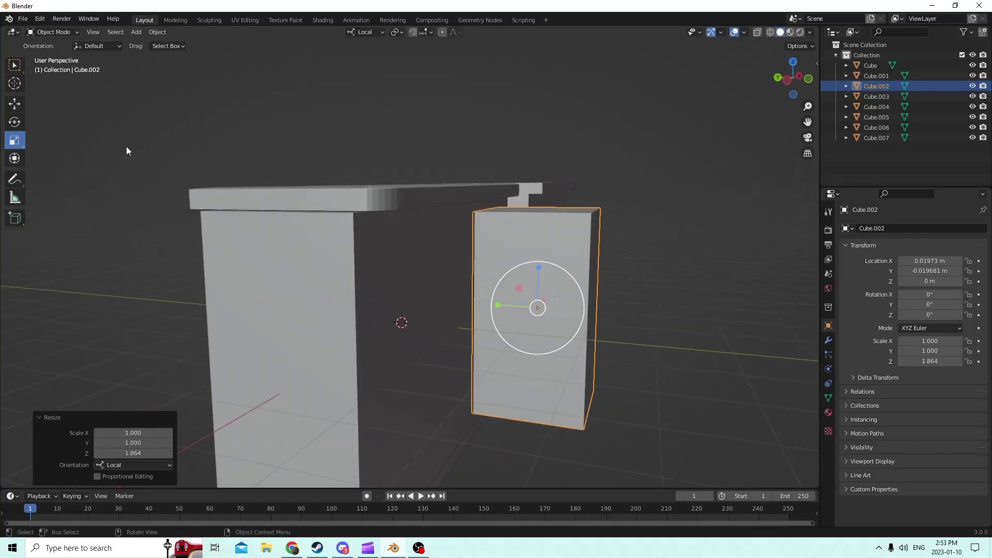
pyautogui.click(14, 104)
pyautogui.moveTo(498, 303); pyautogui.dragTo(494, 303)
# Step: Duplicate the tall block in place in front of the rounded-top cabinet
pyautogui.moveTo(494, 302); pyautogui.dragTo(634, 322, button='middle')
pyautogui.hotkey('shift', 'd')
pyautogui.rightClick(659, 288)
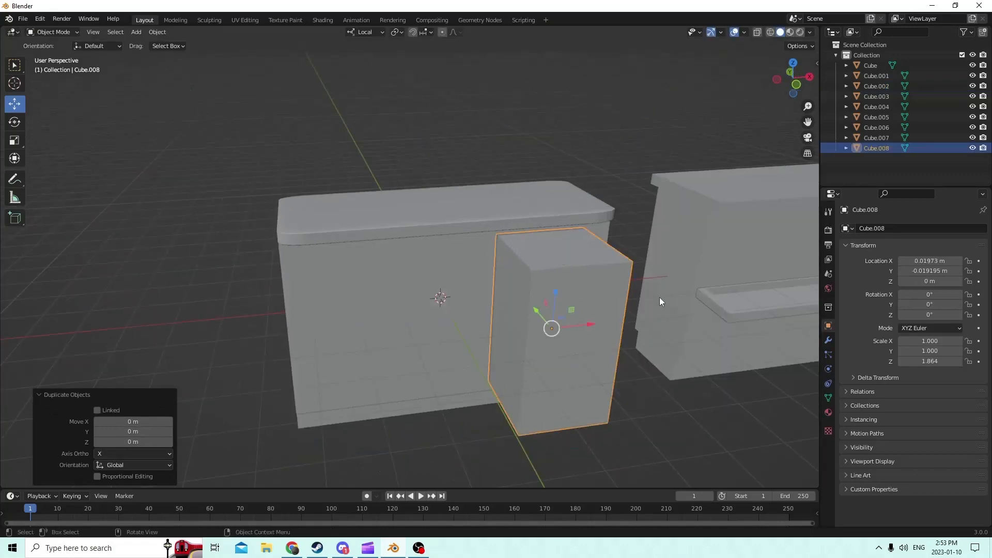
pyautogui.click(905, 271)
pyautogui.click(904, 271)
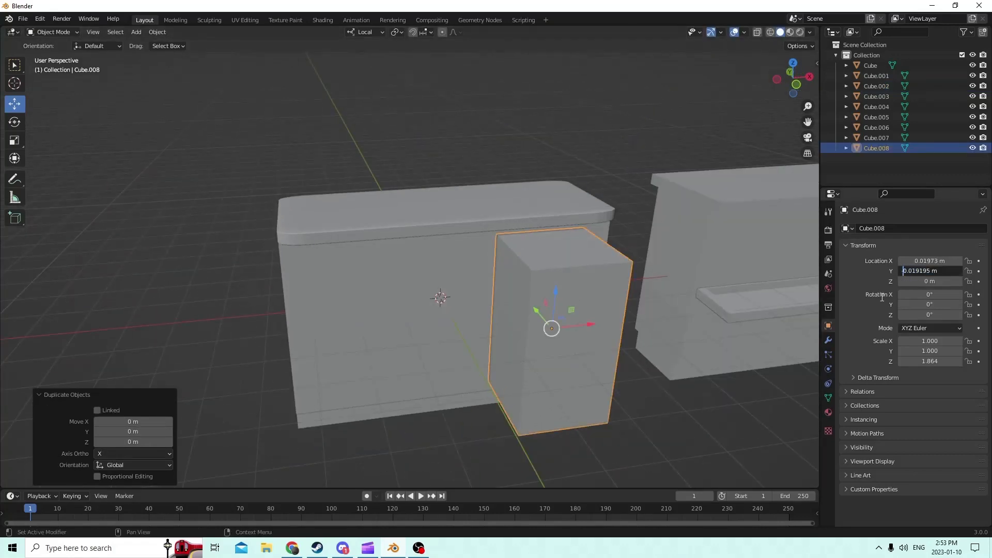
pyautogui.press('Return')
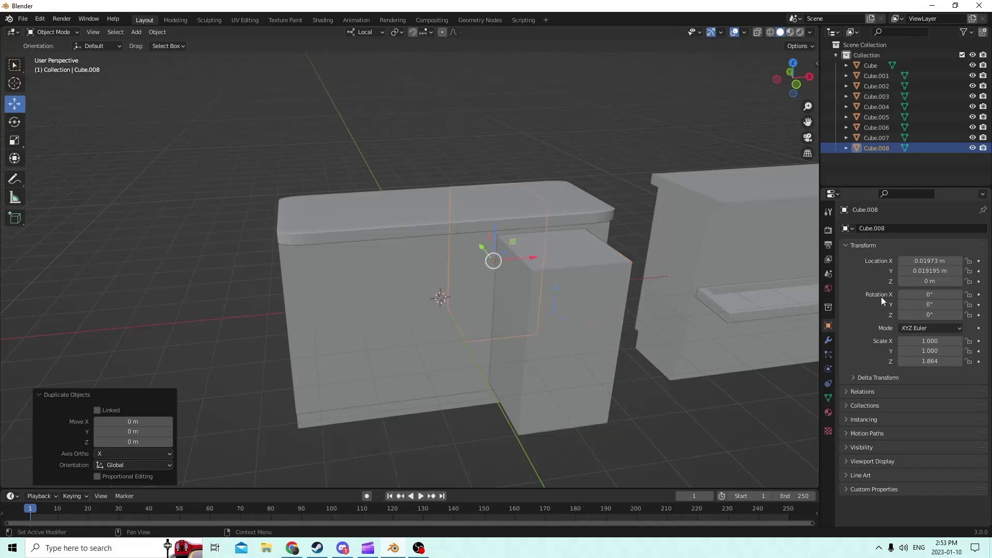
pyautogui.doubleClick(905, 271)
pyautogui.click(904, 270)
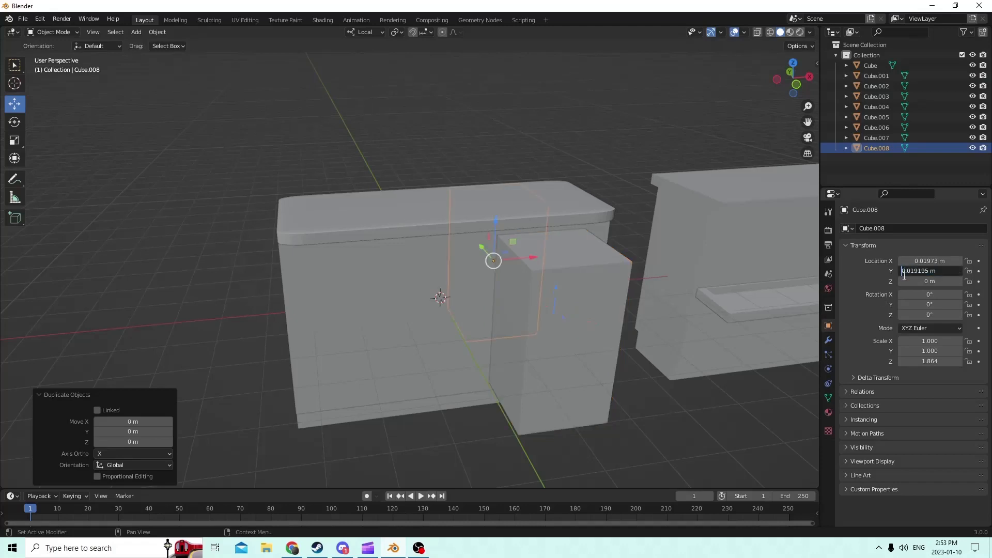
pyautogui.write('-')
pyautogui.press('Return')
# Step: Set the duplicate block's X location to -0.01973 m to mirror it to the cabinet front's other half
pyautogui.doubleClick(905, 260)
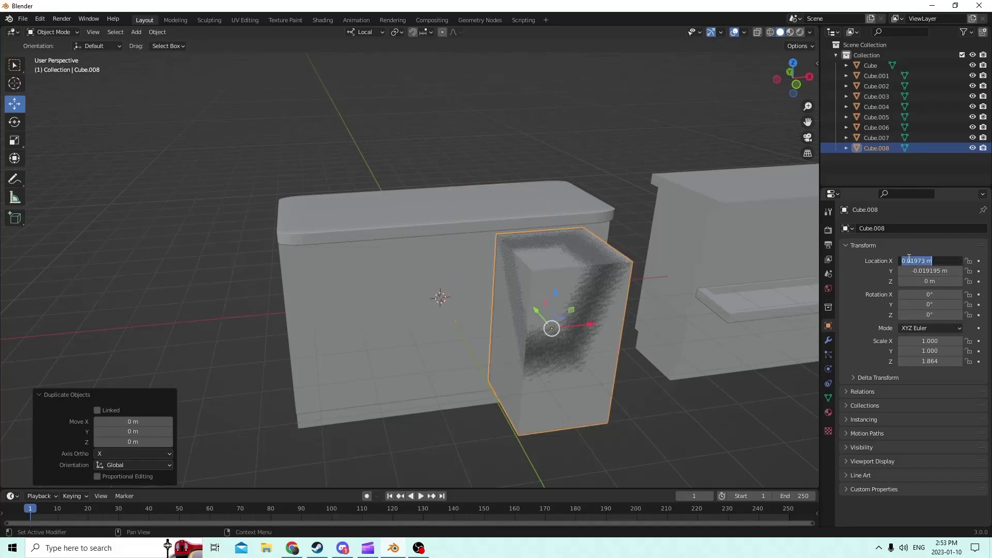
pyautogui.click(904, 260)
pyautogui.write('-')
pyautogui.press('Return')
pyautogui.moveTo(701, 269); pyautogui.dragTo(731, 271, button='middle')
# Step: Subtract both tall blocks from the rounded-top cabinet's body with a Bool Tool Auto Boolean Difference
pyautogui.click(574, 300)
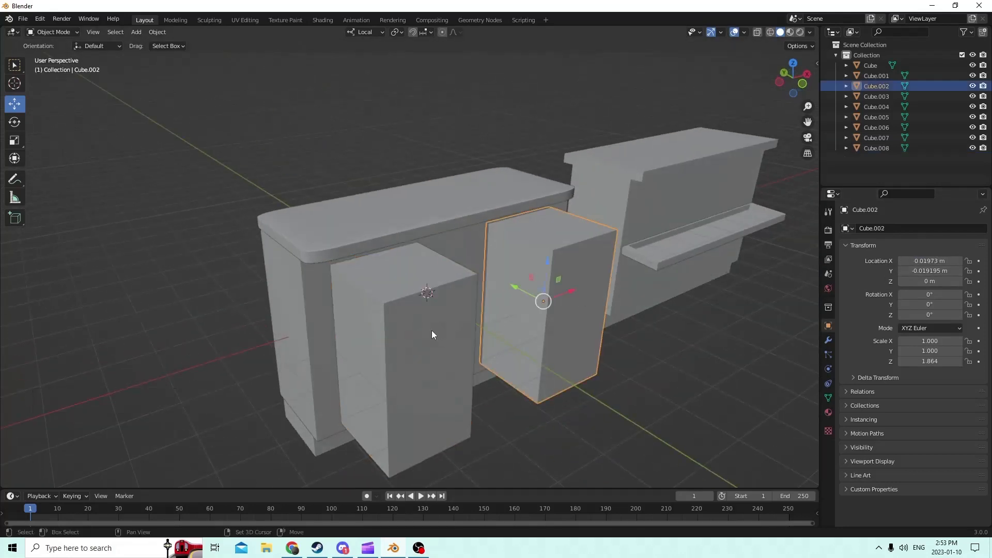
pyautogui.keyDown('shift'); pyautogui.click(431, 333); pyautogui.keyUp('shift')
pyautogui.keyDown('shift'); pyautogui.click(277, 294); pyautogui.keyUp('shift')
pyautogui.moveTo(277, 294); pyautogui.dragTo(382, 269, button='middle')
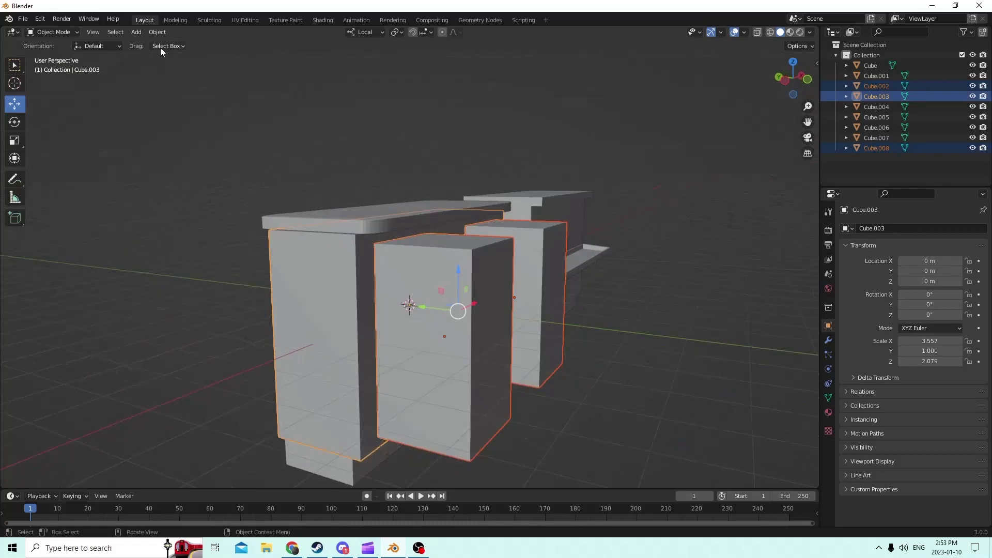
pyautogui.click(161, 34)
pyautogui.moveTo(201, 376)
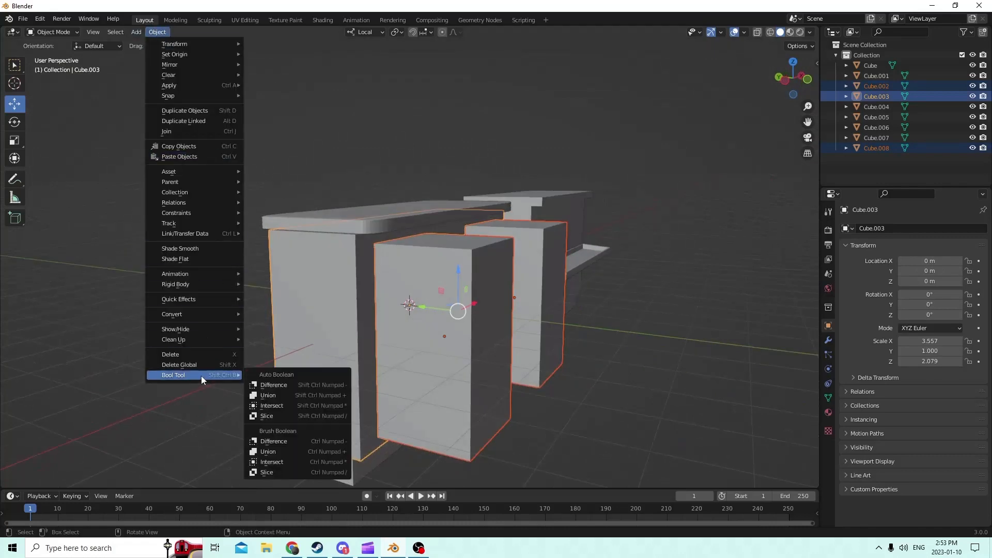
pyautogui.click(286, 385)
pyautogui.moveTo(358, 323); pyautogui.dragTo(299, 312, button='middle')
# Step: Join the rounded-top cabinet's panelled body, base and top into one object
pyautogui.scroll(2, 278, 324)
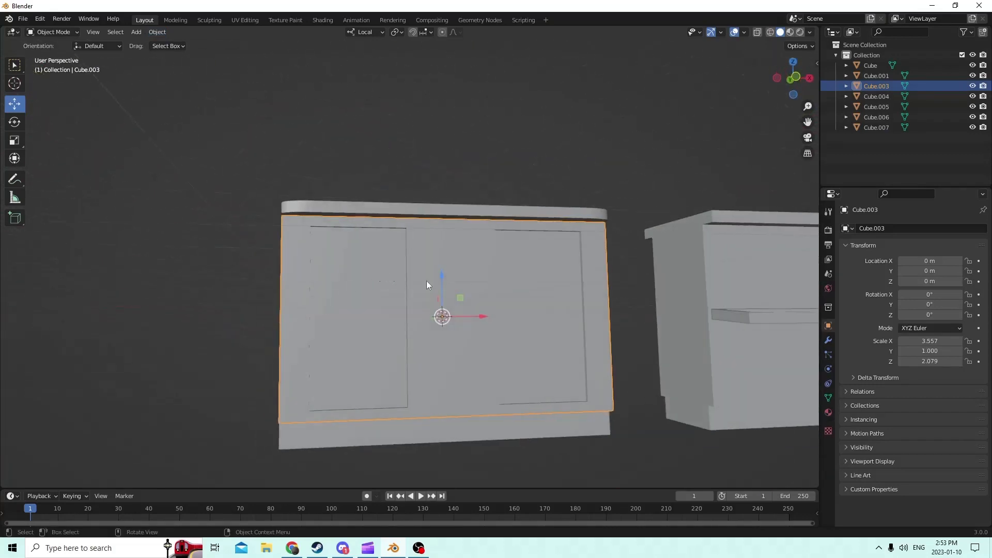
pyautogui.scroll(2, 427, 283)
pyautogui.moveTo(427, 284); pyautogui.dragTo(513, 324, button='middle')
pyautogui.scroll(-3, 616, 272)
pyautogui.moveTo(476, 411); pyautogui.dragTo(451, 448, button='middle')
pyautogui.keyDown('shift'); pyautogui.click(446, 421); pyautogui.keyUp('shift')
pyautogui.moveTo(460, 350); pyautogui.dragTo(509, 87, button='middle')
pyautogui.keyDown('shift'); pyautogui.click(483, 212); pyautogui.keyUp('shift')
pyautogui.hotkey('ctrl', 'j')
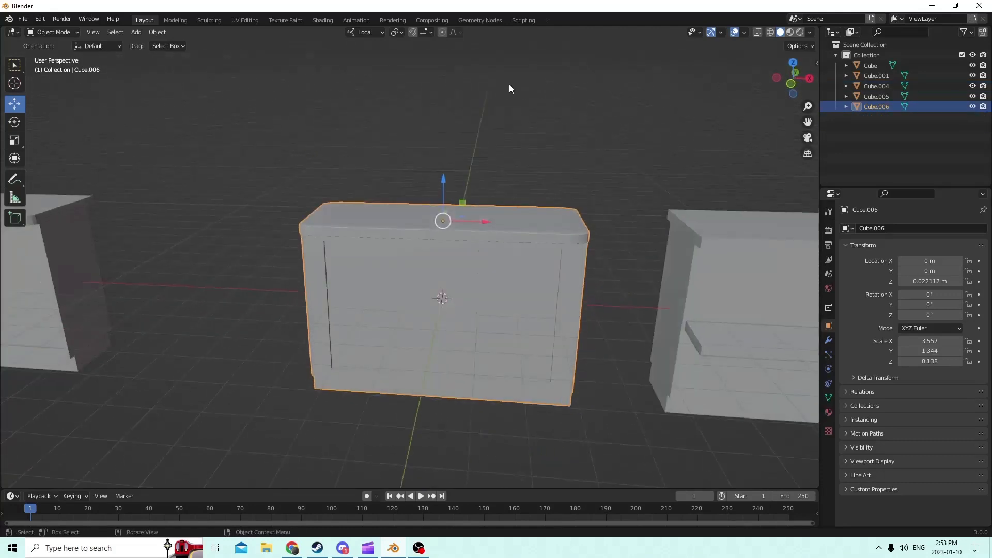
# Step: Switch the viewport to Material Preview shading and open the material settings of the square-topped cabinet with the tray
pyautogui.click(525, 130)
pyautogui.moveTo(525, 130); pyautogui.dragTo(494, 156, button='middle')
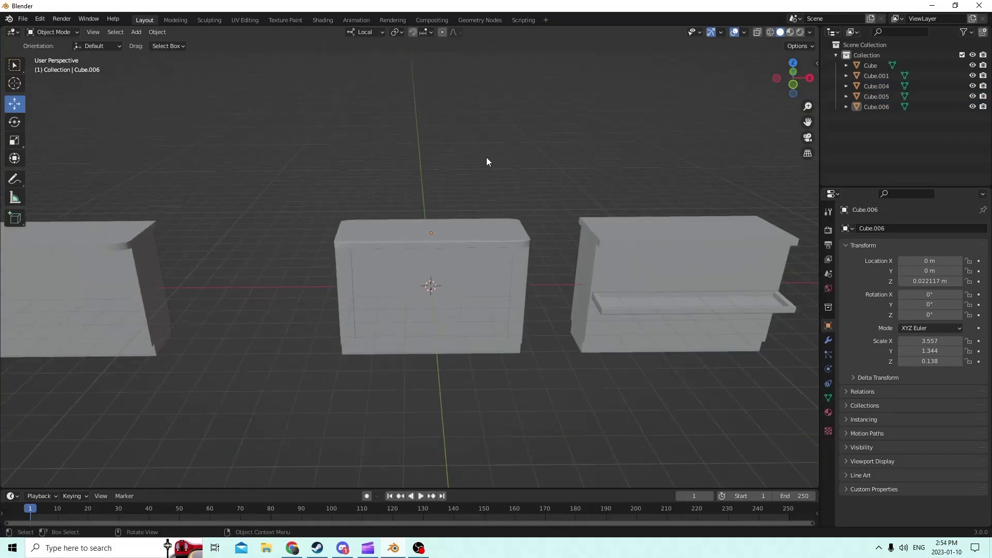
pyautogui.click(625, 283)
pyautogui.moveTo(625, 283); pyautogui.dragTo(646, 276, button='middle')
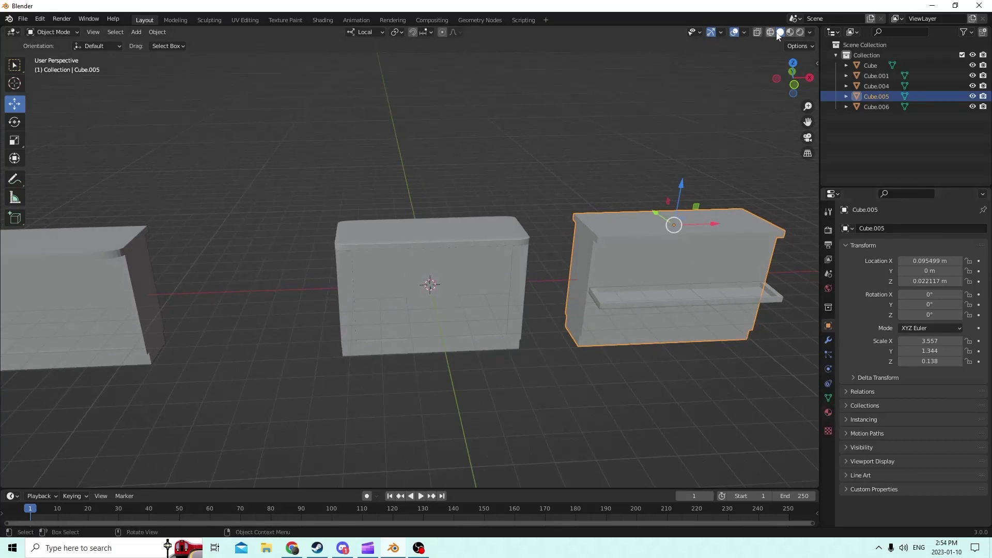
pyautogui.click(800, 32)
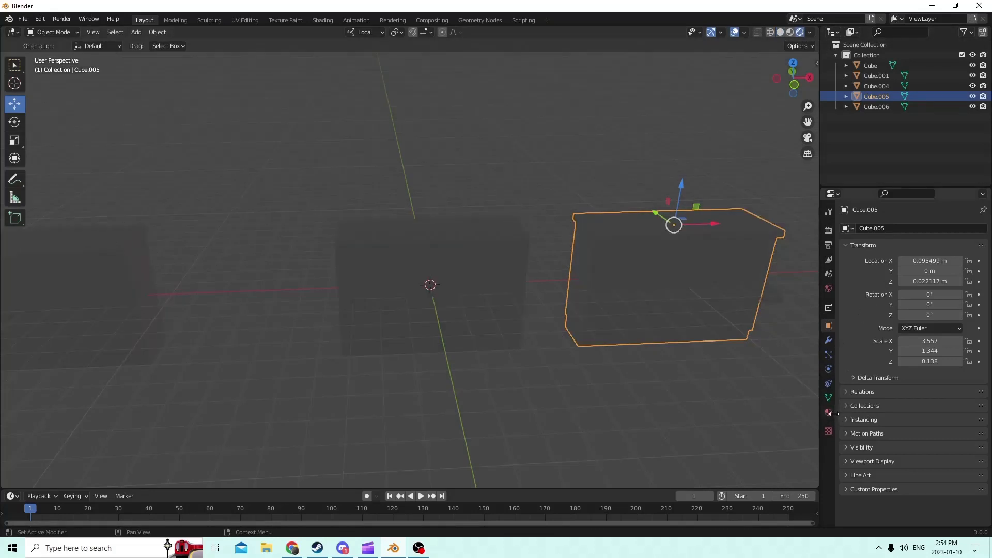
pyautogui.click(789, 33)
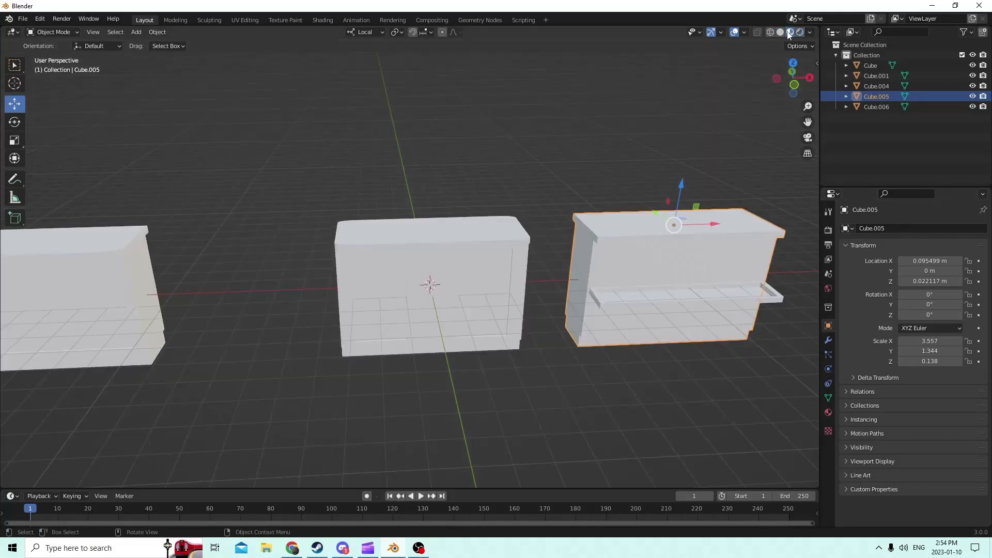
pyautogui.click(828, 413)
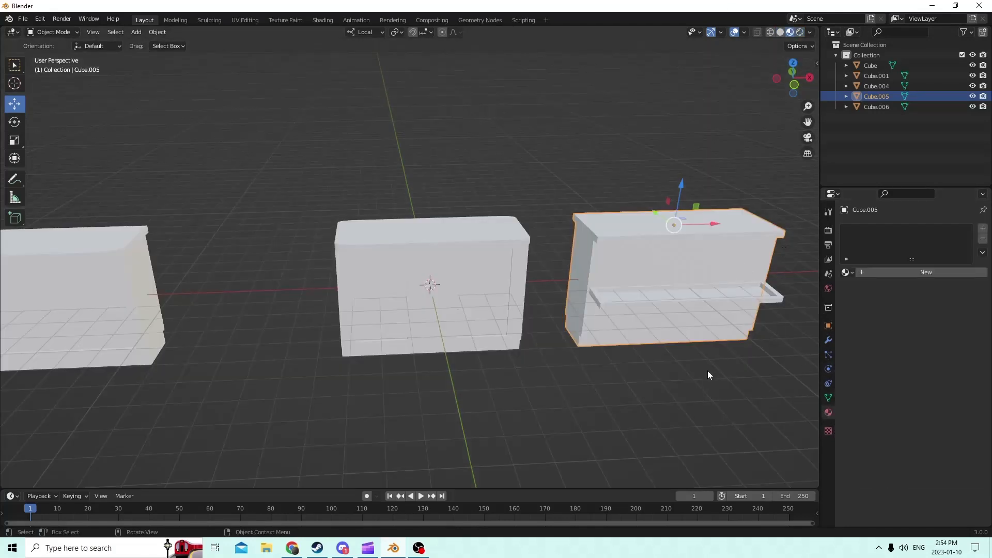
# Step: Create a first material for the square-topped tray cabinet in Edit Mode and set its base color to dark red
pyautogui.press('Tab')
pyautogui.moveTo(686, 398); pyautogui.dragTo(696, 387, button='middle')
pyautogui.moveTo(655, 366); pyautogui.dragTo(653, 340, button='middle')
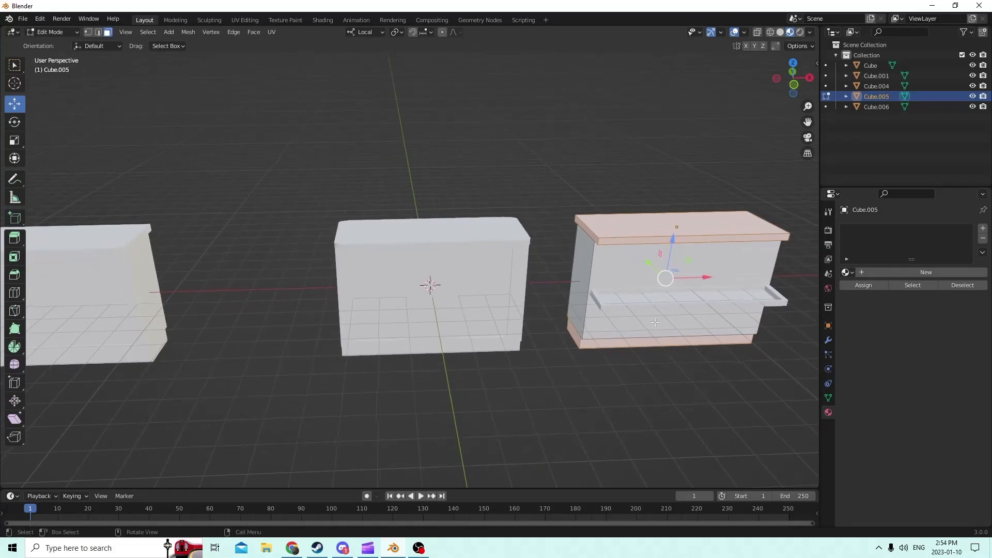
pyautogui.click(982, 228)
pyautogui.click(886, 270)
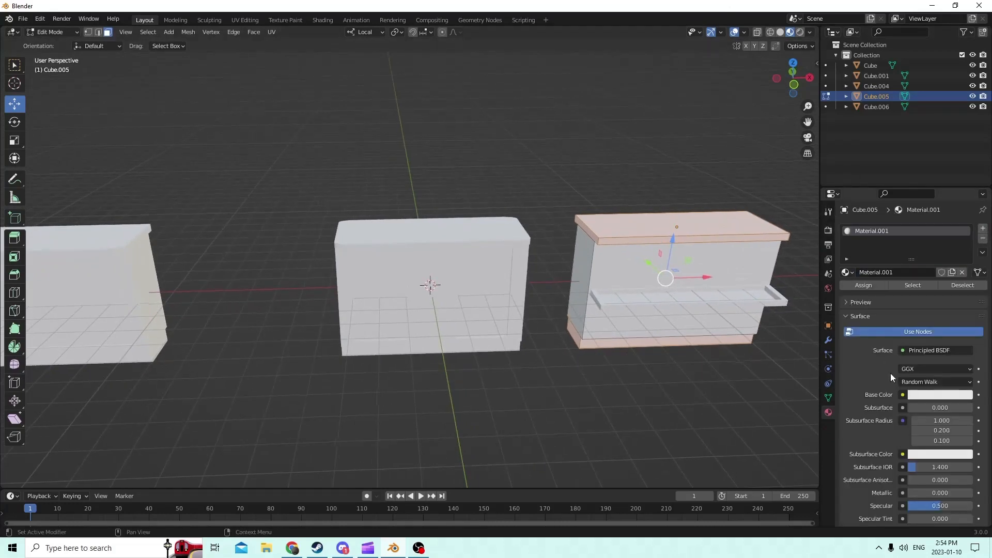
pyautogui.click(920, 395)
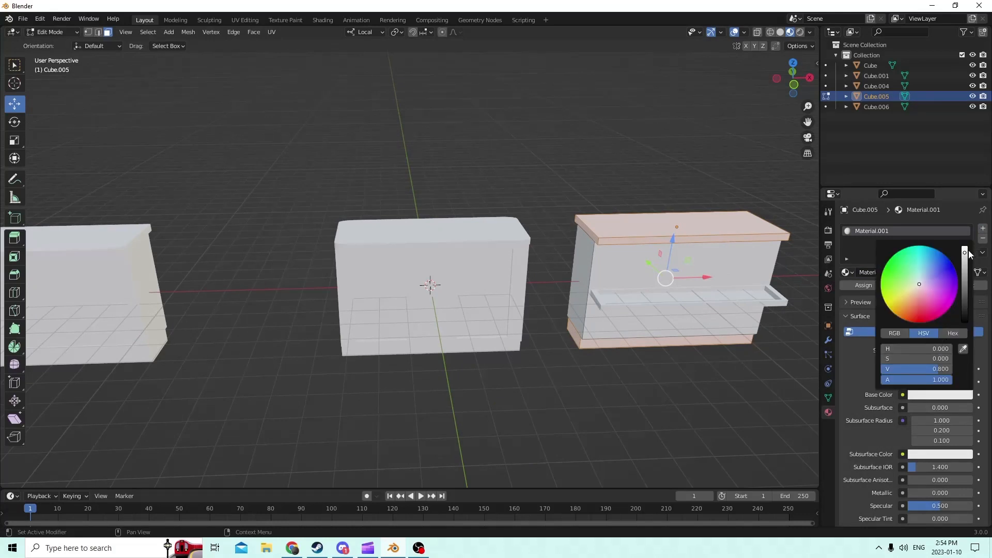
pyautogui.moveTo(924, 284); pyautogui.dragTo(917, 309)
pyautogui.moveTo(964, 256); pyautogui.dragTo(964, 295)
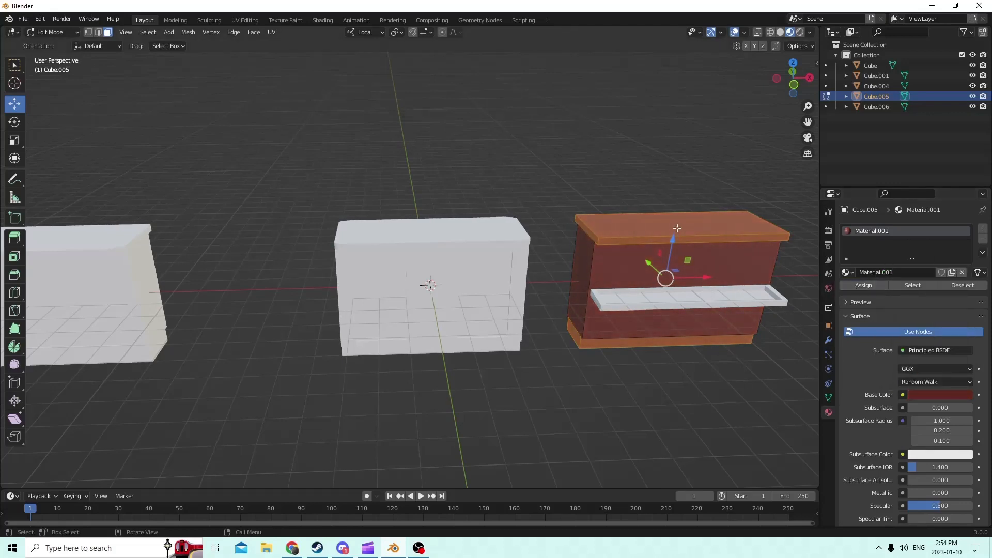
# Step: Add a second material with a dark grey base color and assign it to the tray cabinet's top and base
pyautogui.moveTo(806, 279); pyautogui.dragTo(726, 301, button='middle')
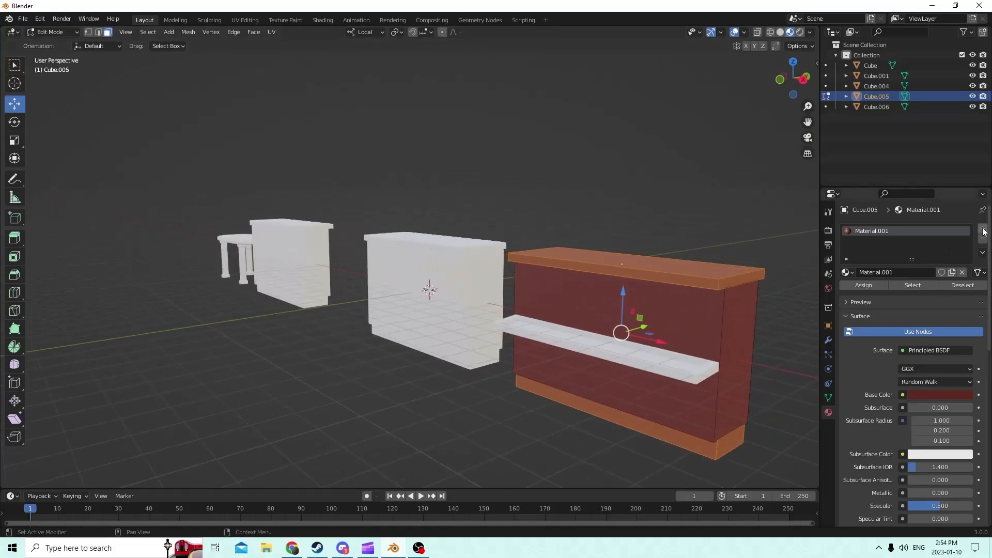
pyautogui.click(982, 227)
pyautogui.click(916, 293)
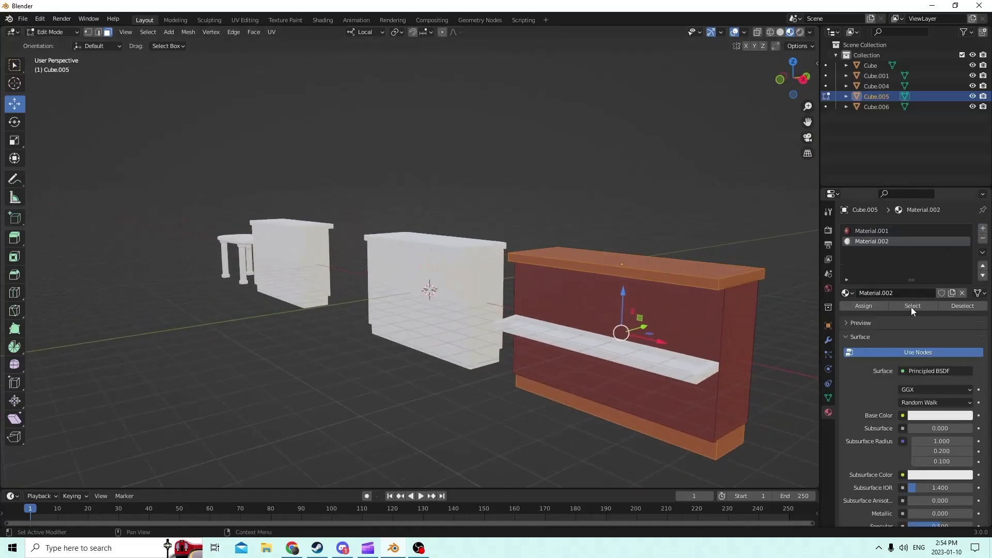
pyautogui.click(923, 417)
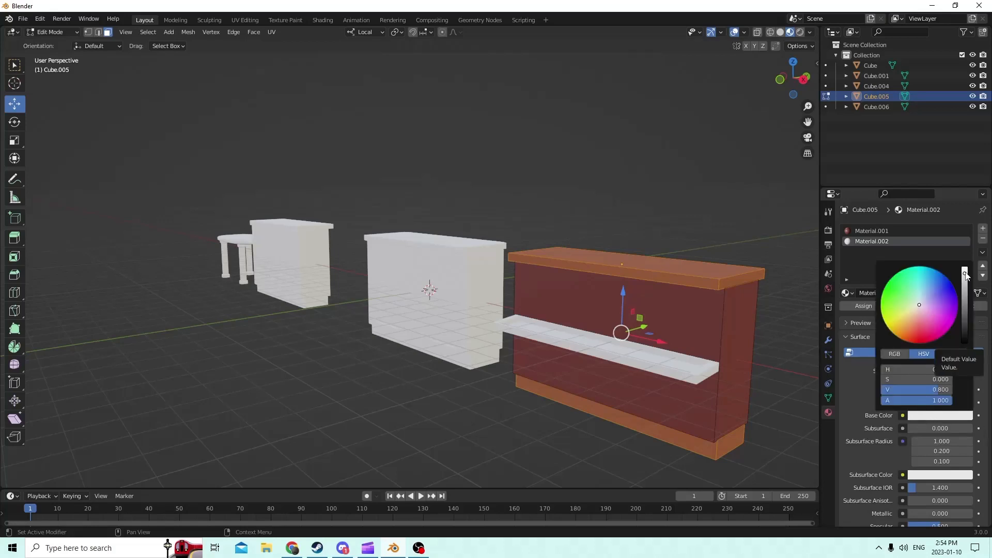
pyautogui.moveTo(965, 275); pyautogui.dragTo(965, 341)
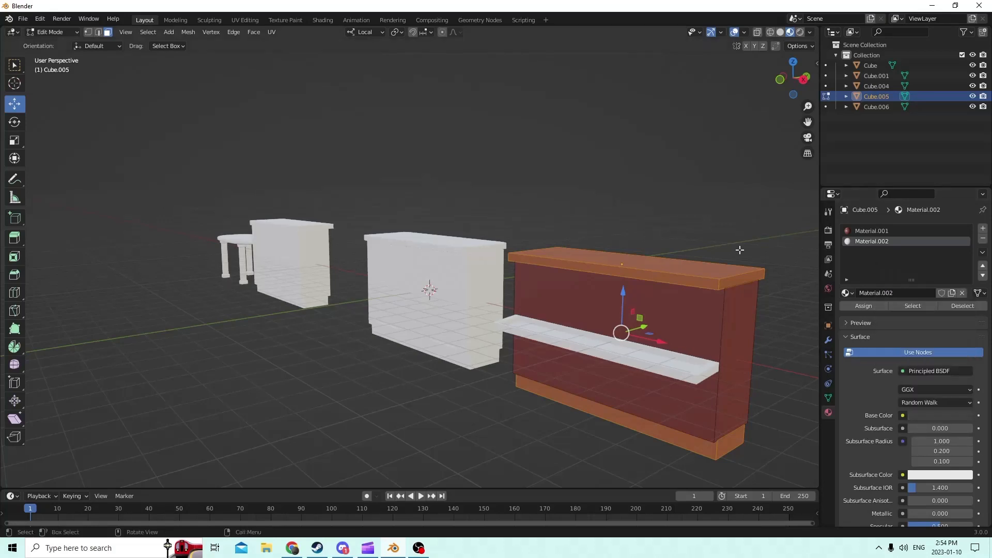
pyautogui.click(863, 305)
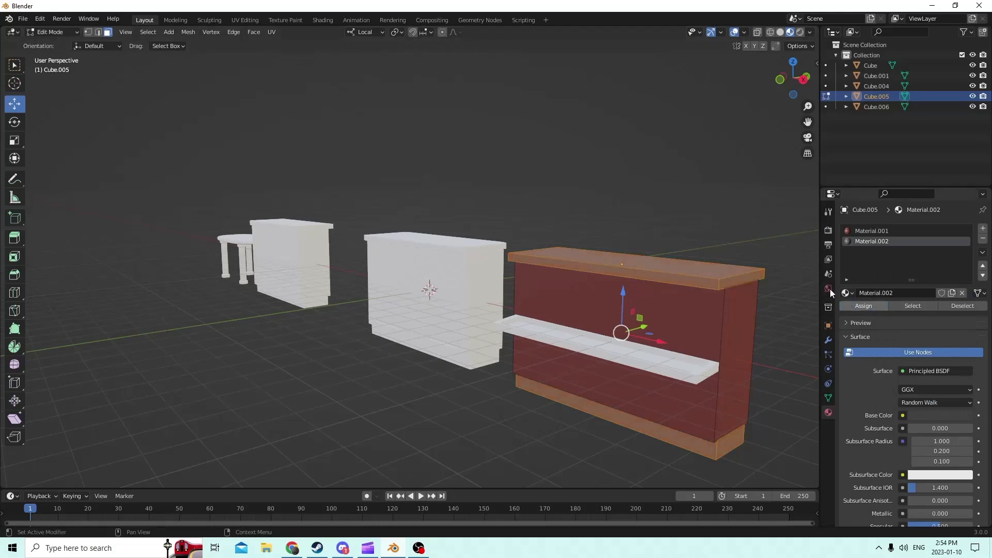
pyautogui.click(730, 199)
# Step: Add a third material with a reddish-brown base color, about hue 0.025 and saturation 0.907, and assign it to the tray cabinet's top slab
pyautogui.moveTo(730, 199); pyautogui.dragTo(684, 320, button='middle')
pyautogui.click(675, 259)
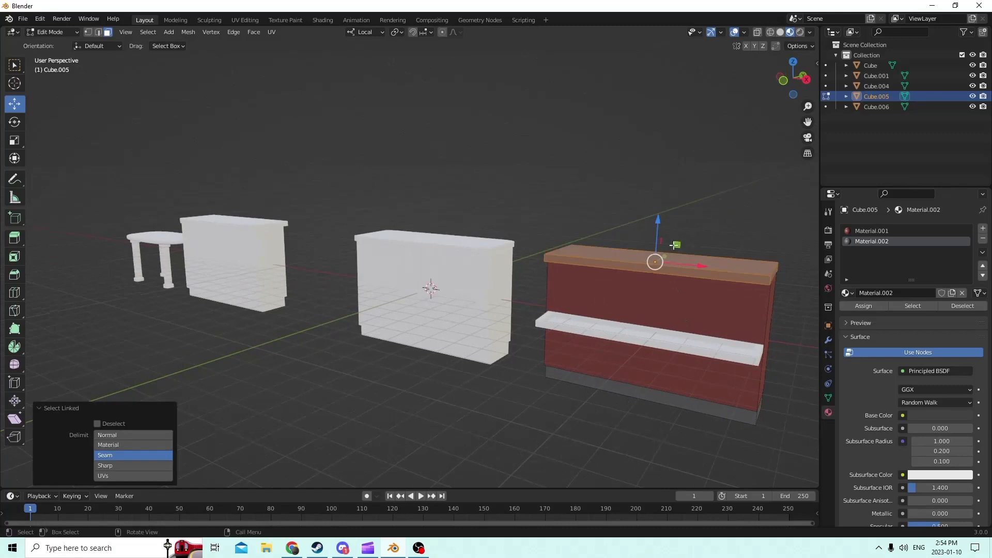
pyautogui.moveTo(674, 260); pyautogui.dragTo(667, 277, button='middle')
pyautogui.click(983, 228)
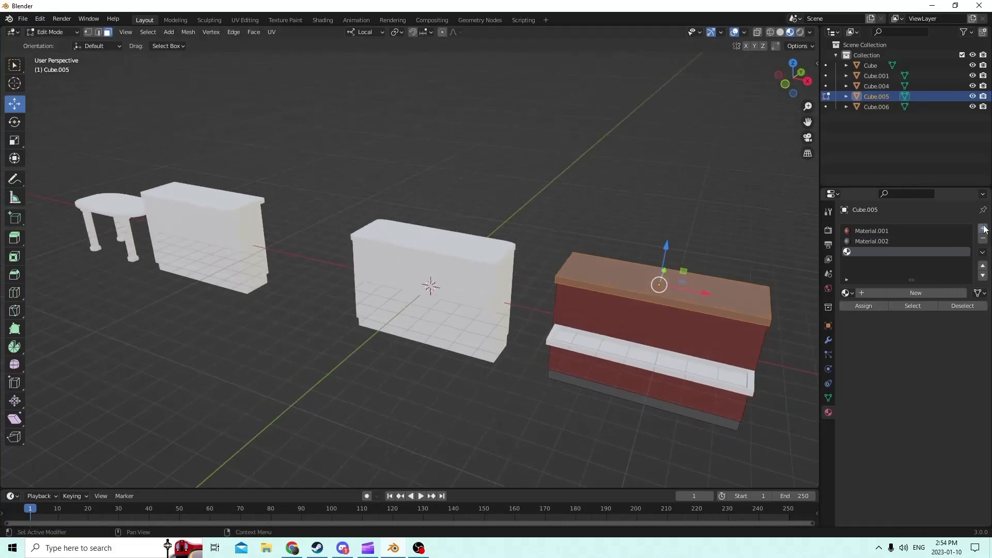
pyautogui.click(888, 293)
pyautogui.click(930, 417)
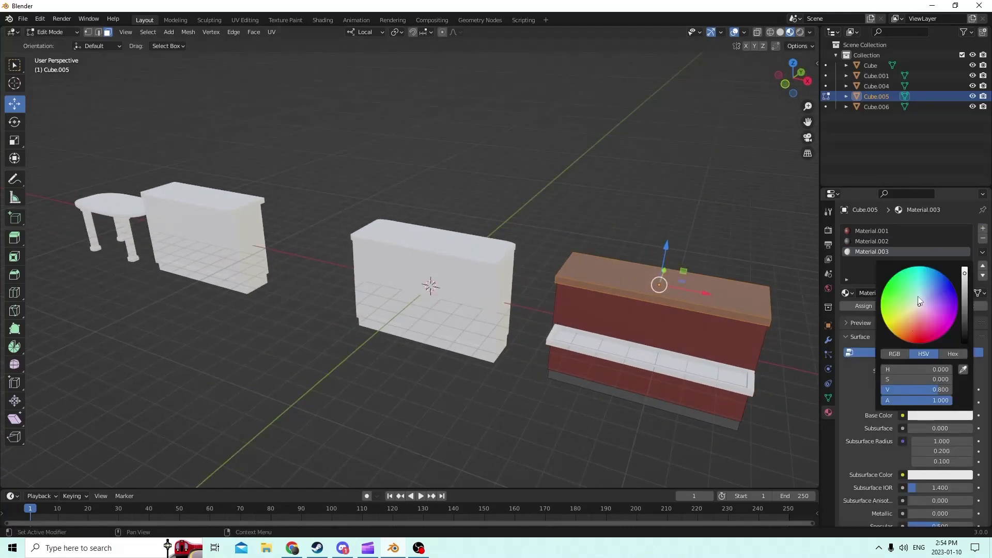
pyautogui.moveTo(918, 301); pyautogui.dragTo(915, 330)
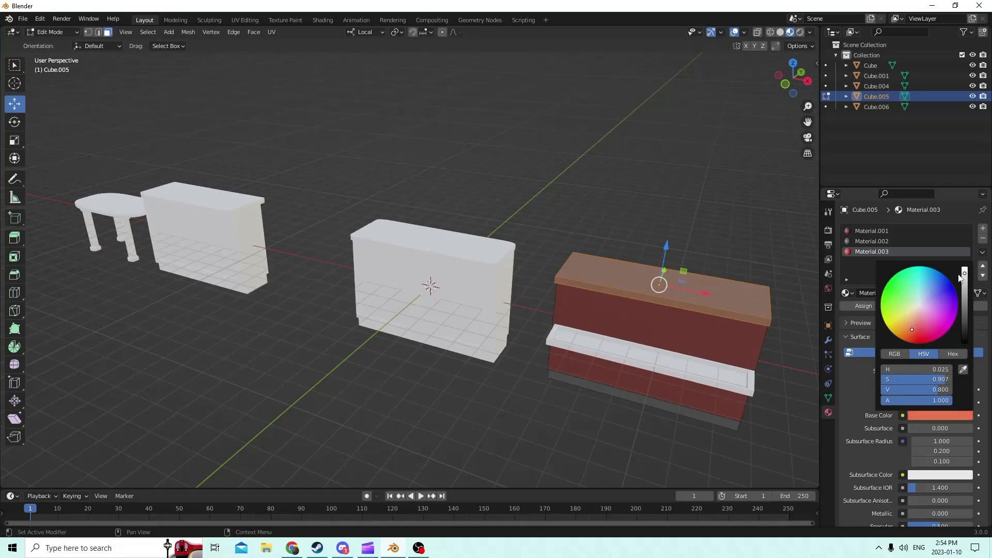
pyautogui.moveTo(959, 277); pyautogui.dragTo(962, 311)
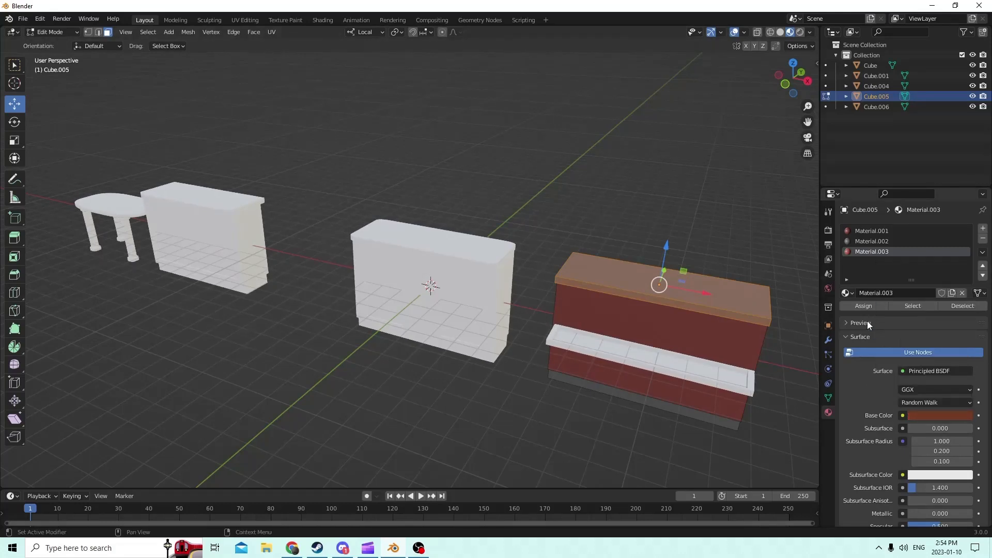
pyautogui.click(663, 186)
pyautogui.moveTo(662, 186); pyautogui.dragTo(711, 237, button='middle')
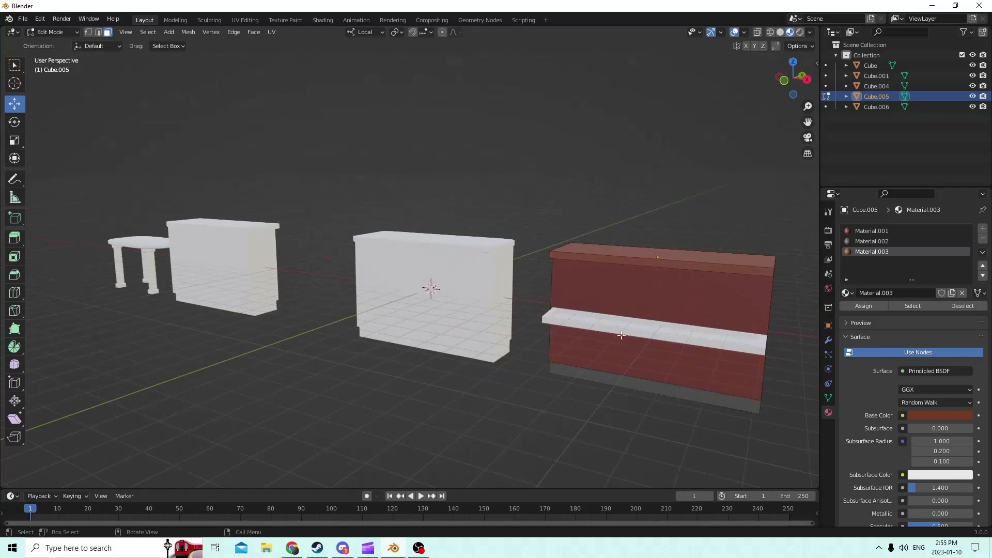
# Step: Return to Object Mode and raise the white tray about 0.058 m along Z, clear of the red cabinet
pyautogui.click(608, 286)
pyautogui.press('Tab')
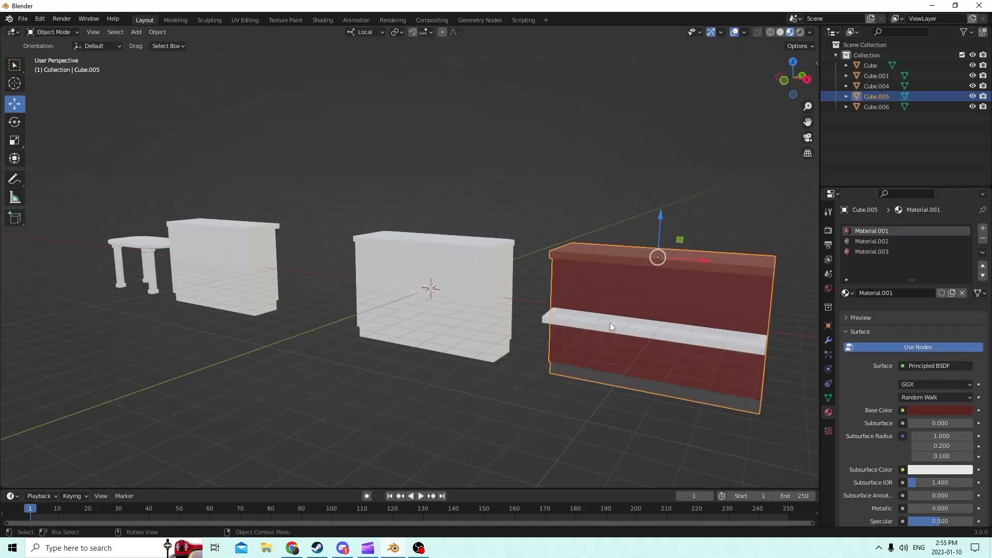
pyautogui.click(610, 323)
pyautogui.press('g')
pyautogui.press('z')
pyautogui.moveTo(693, 113); pyautogui.dragTo(693, 113)
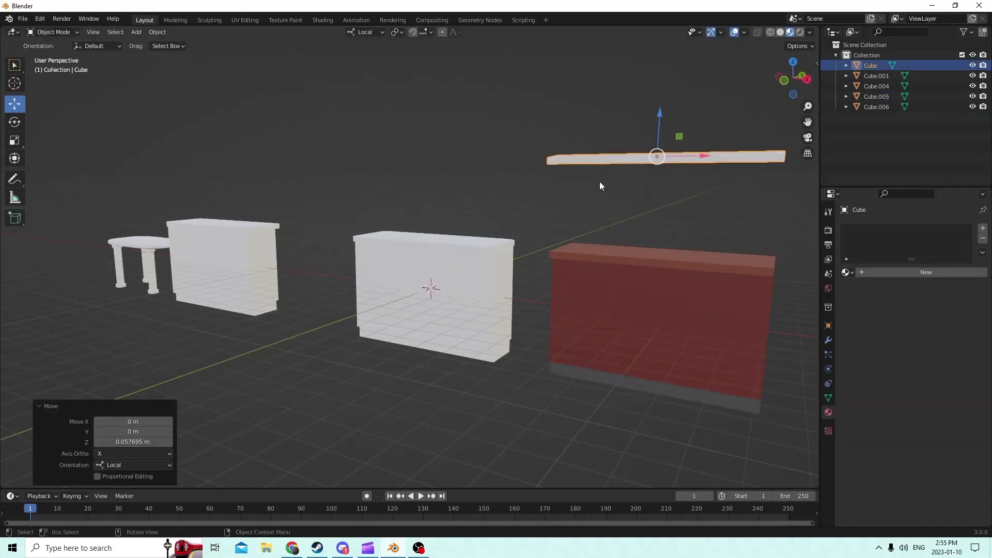
# Step: Create a first material for the rounded-top cabinet in Edit Mode and set its base color to light red
pyautogui.moveTo(599, 182); pyautogui.dragTo(630, 171, button='middle')
pyautogui.scroll(2, 562, 212)
pyautogui.scroll(1, 509, 221)
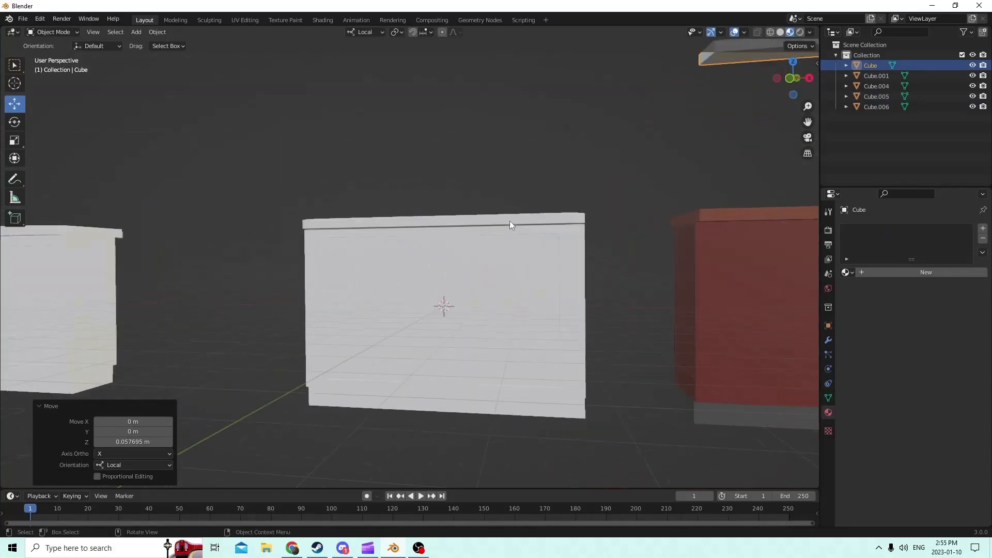
pyautogui.click(467, 297)
pyautogui.press('Tab')
pyautogui.moveTo(472, 327); pyautogui.dragTo(575, 326, button='middle')
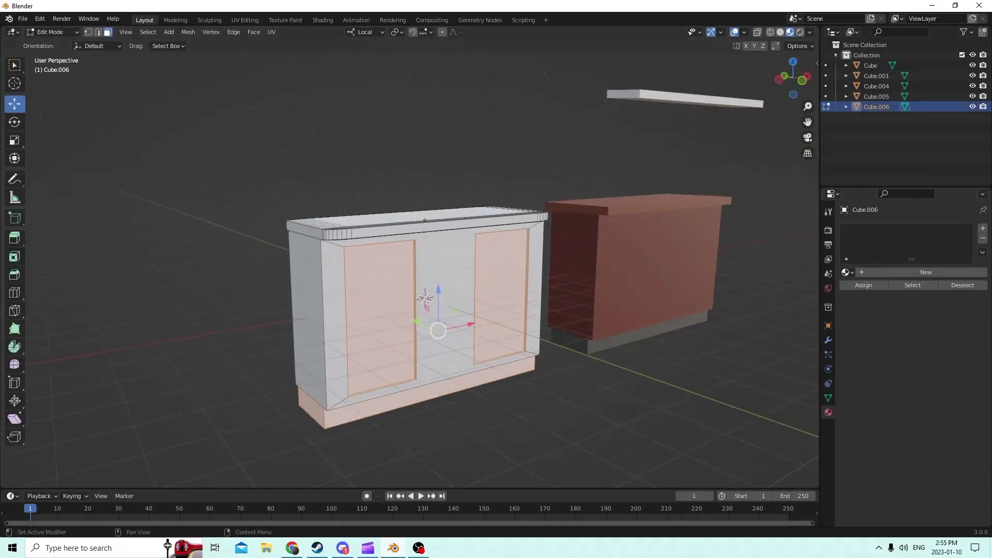
pyautogui.click(983, 229)
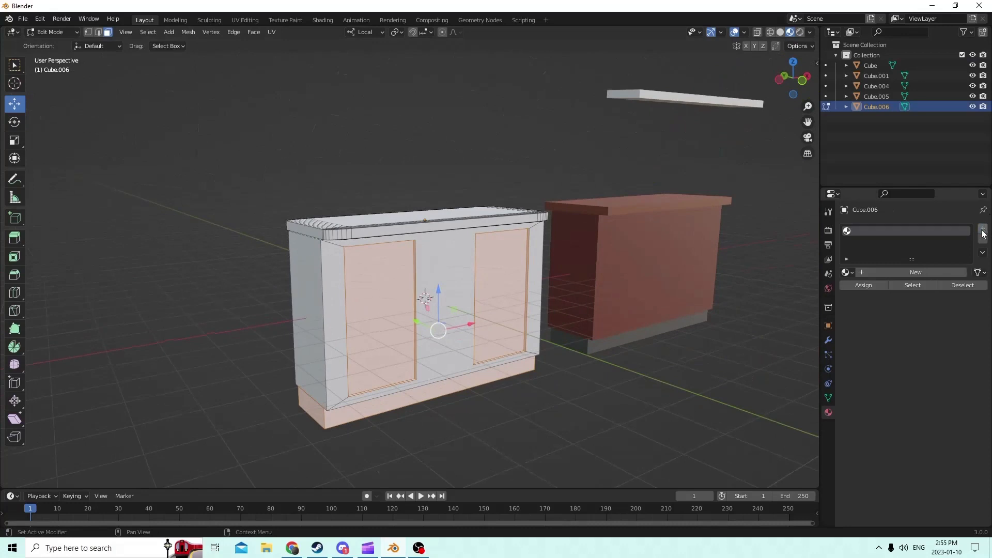
pyautogui.click(924, 272)
pyautogui.click(920, 396)
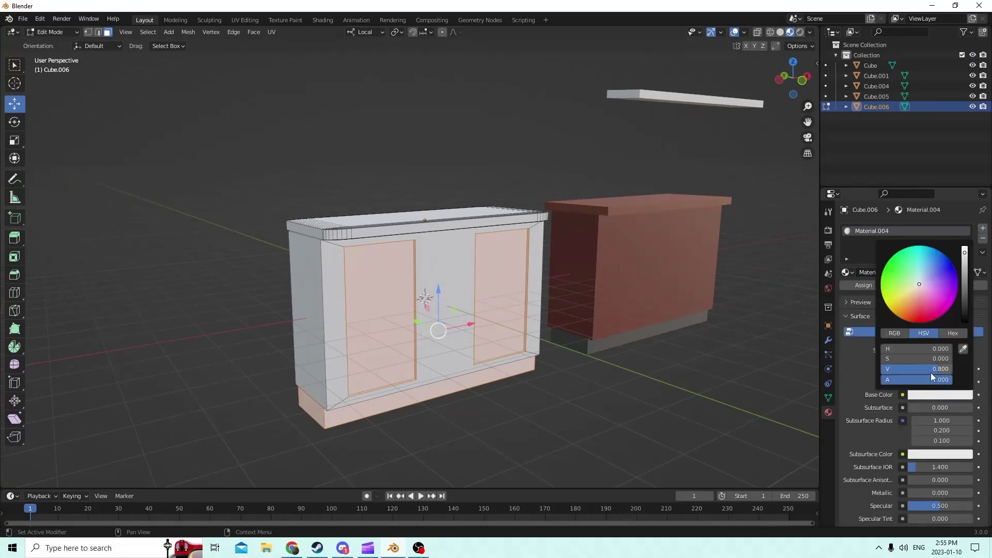
pyautogui.click(961, 349)
pyautogui.click(948, 395)
pyautogui.moveTo(923, 284); pyautogui.dragTo(916, 309)
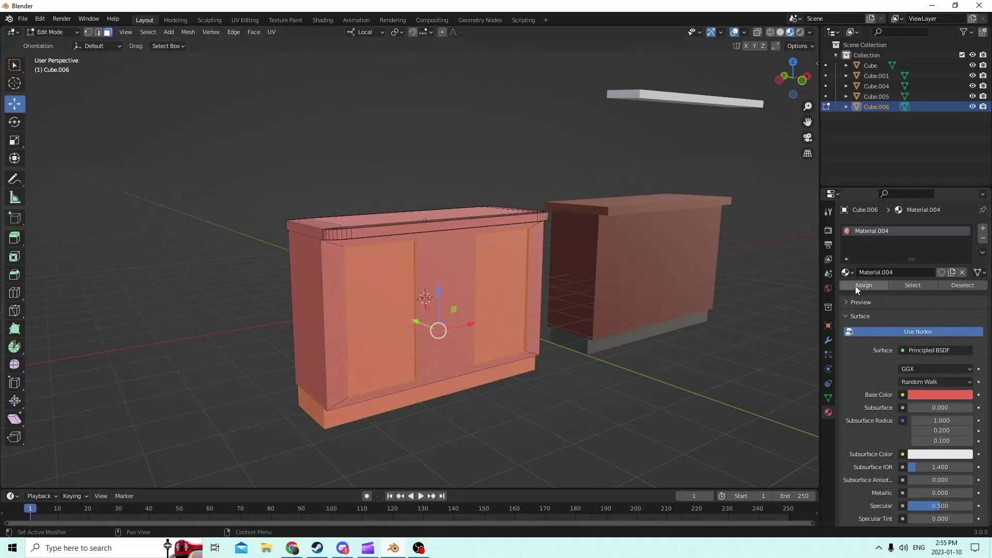
# Step: Add a second material slot with a new material to the rounded-top cabinet
pyautogui.moveTo(610, 289); pyautogui.dragTo(631, 293, button='middle')
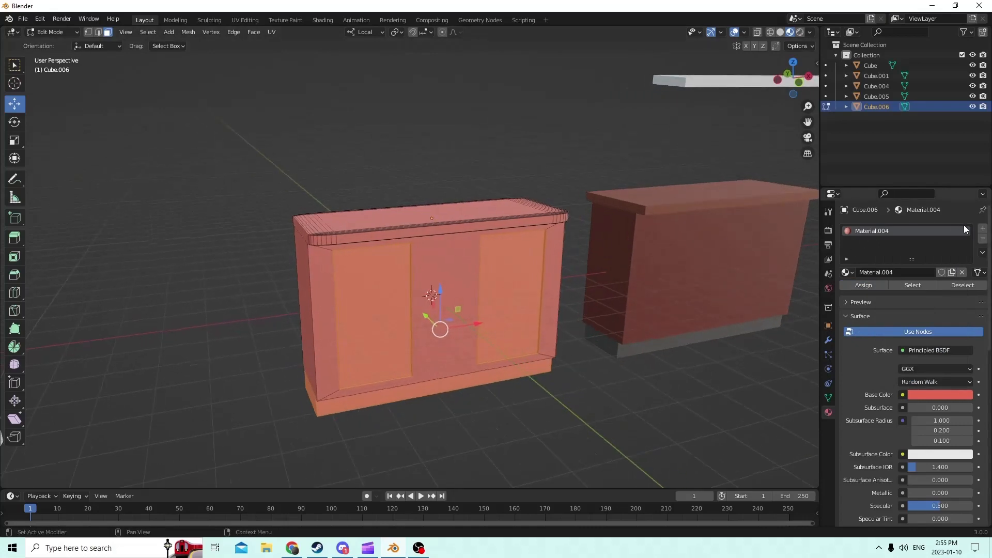
pyautogui.click(983, 230)
pyautogui.click(903, 291)
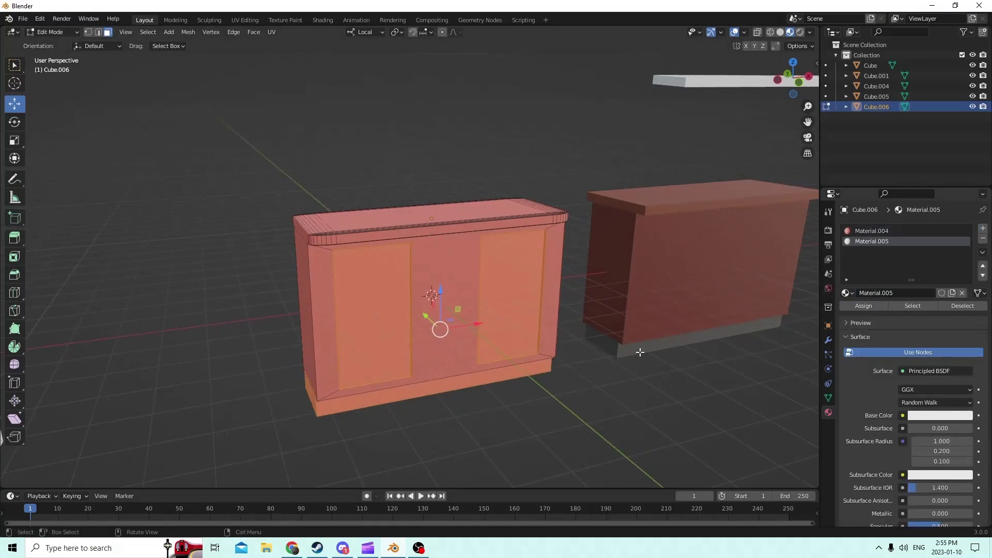
pyautogui.moveTo(535, 341); pyautogui.dragTo(748, 239, button='middle')
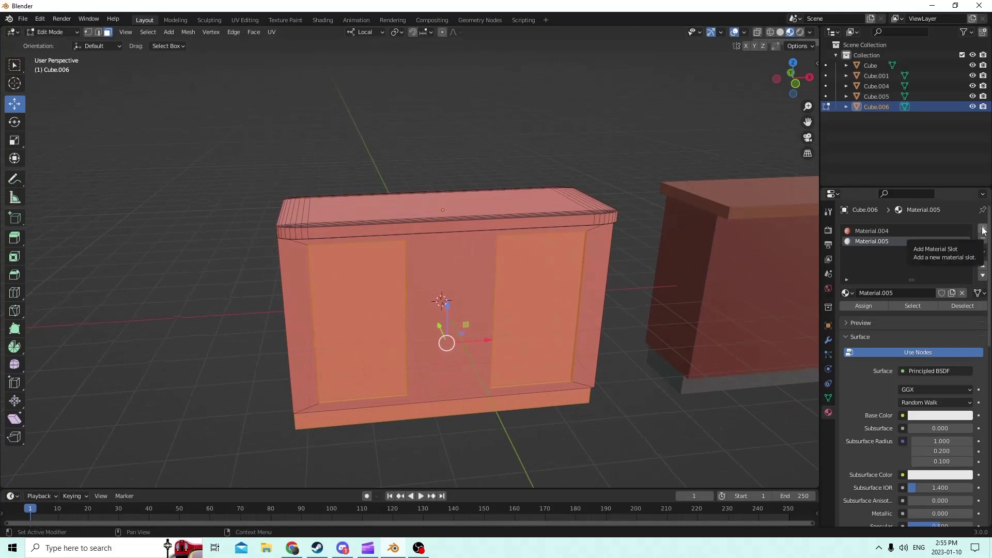
# Step: Add a third material with a near-black base color and assign it to the rounded-top cabinet's front panels and base
pyautogui.click(984, 230)
pyautogui.click(912, 292)
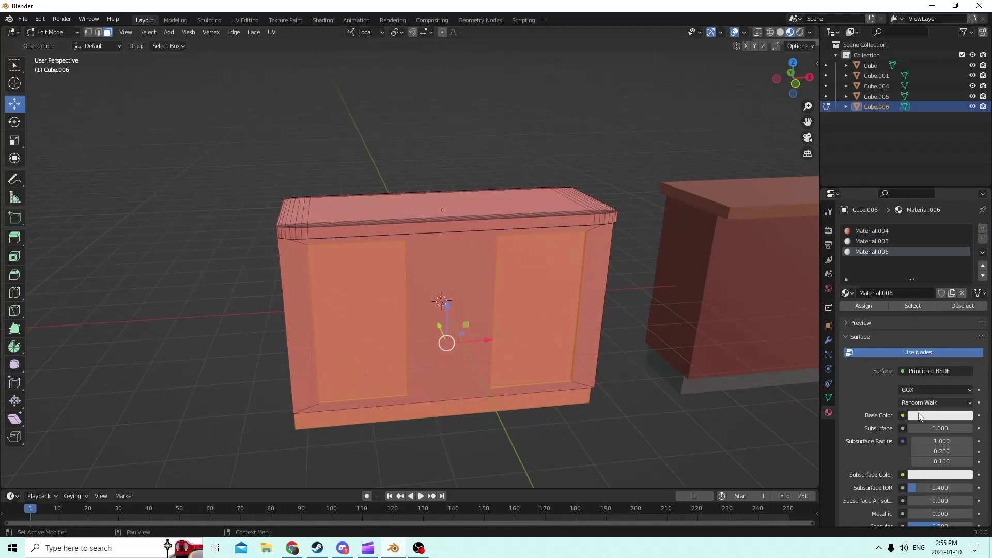
pyautogui.click(928, 417)
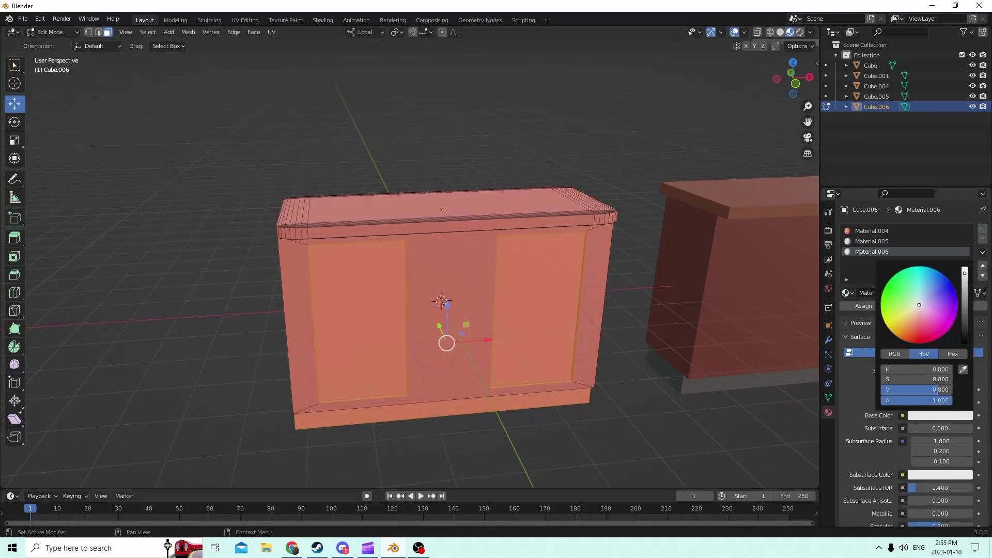
pyautogui.moveTo(964, 272); pyautogui.dragTo(964, 330)
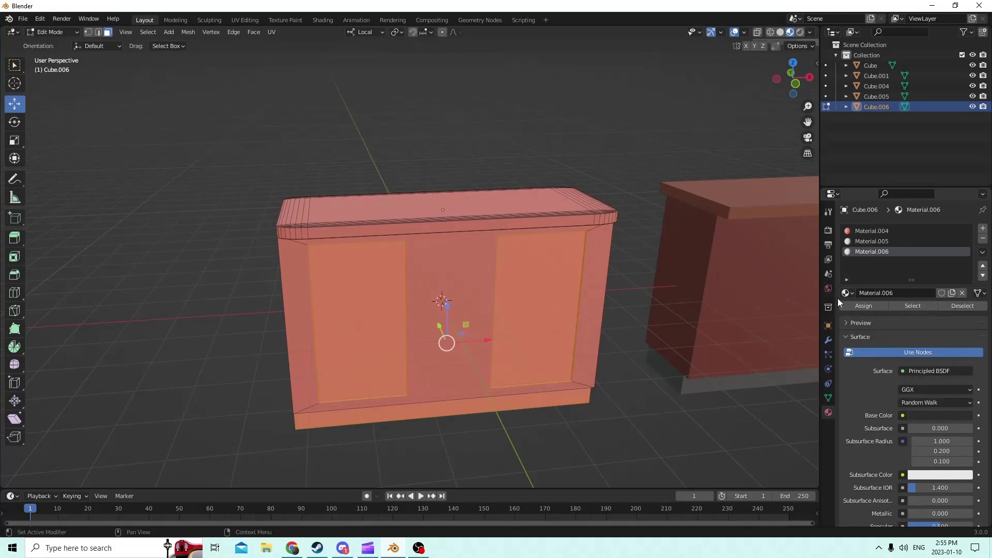
pyautogui.click(860, 305)
pyautogui.moveTo(631, 160); pyautogui.dragTo(577, 209, button='middle')
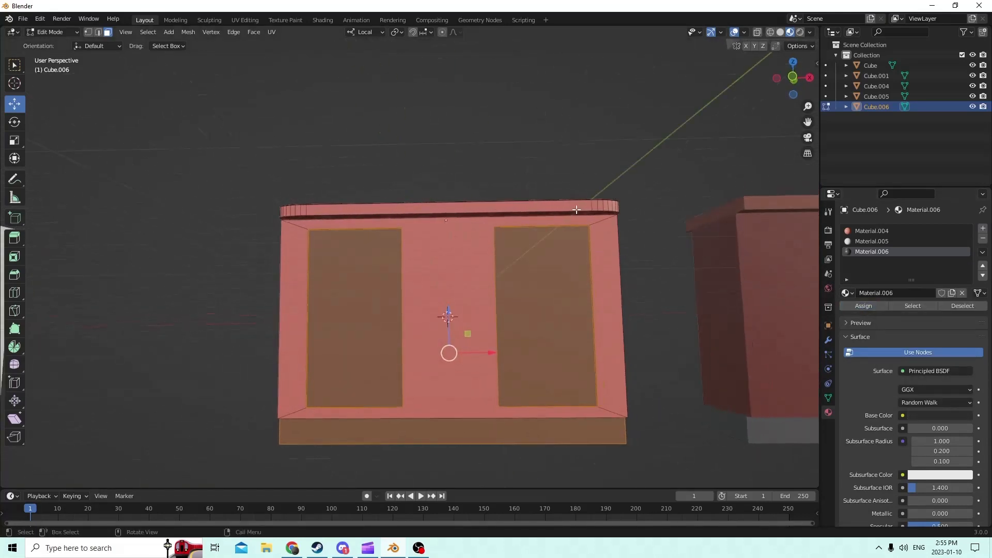
pyautogui.click(654, 311)
# Step: Set the rounded-top cabinet's second material to an orange base color and assign it to only the base
pyautogui.moveTo(624, 253); pyautogui.dragTo(577, 427, button='middle')
pyautogui.press('l')
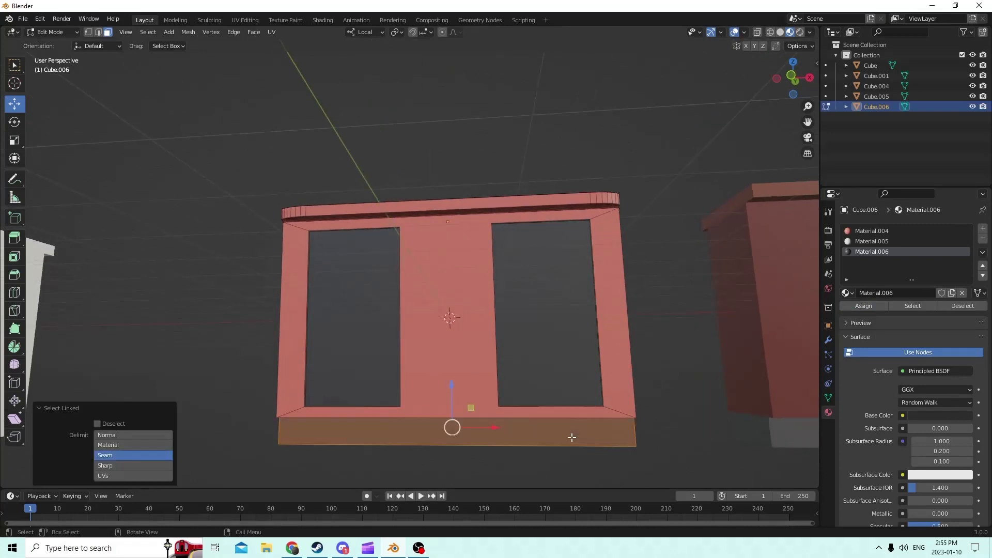
pyautogui.moveTo(626, 245); pyautogui.dragTo(644, 273, button='middle')
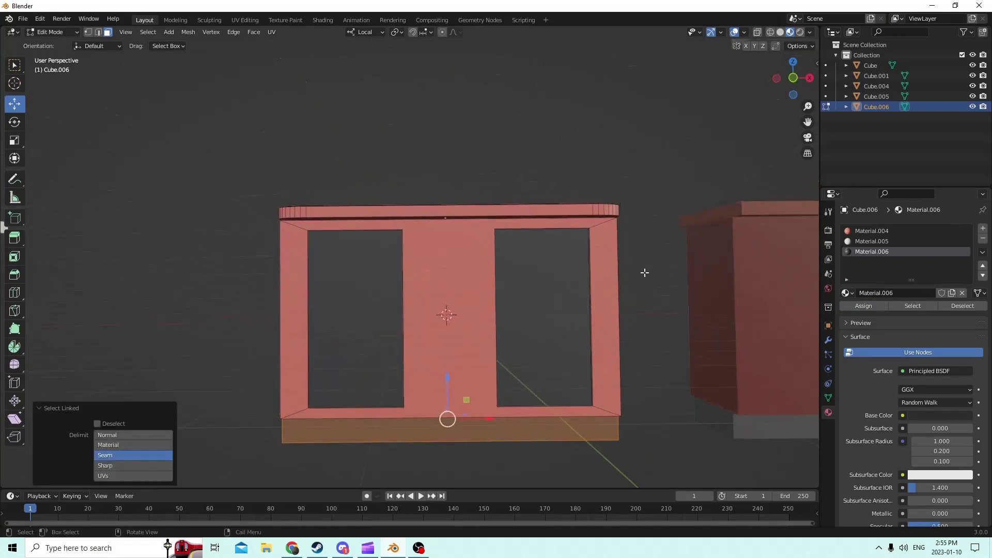
pyautogui.click(859, 242)
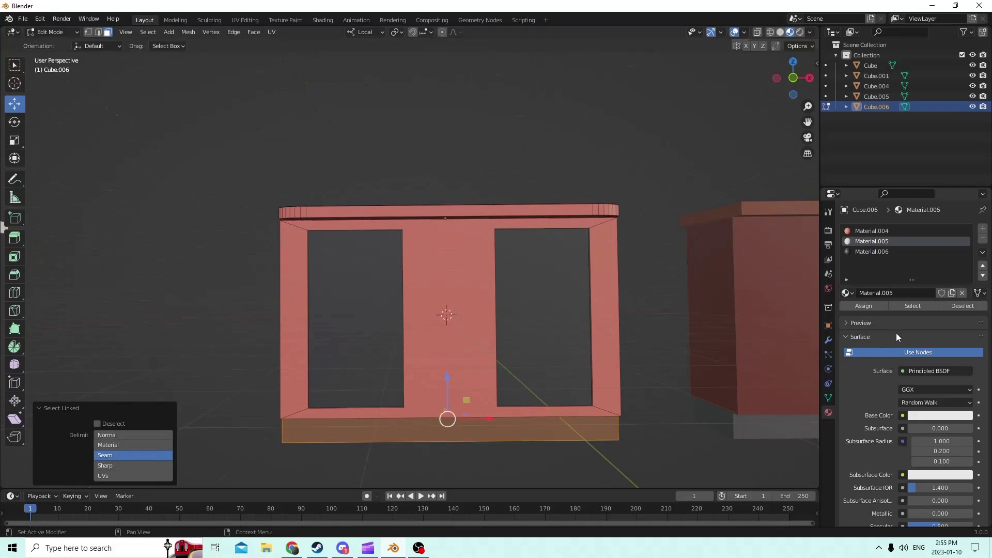
pyautogui.click(918, 415)
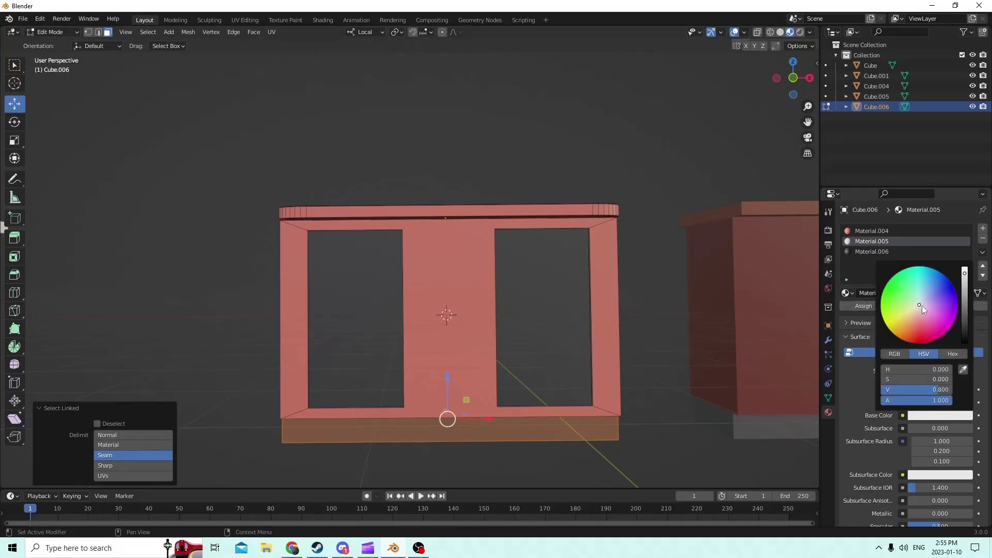
pyautogui.moveTo(921, 306); pyautogui.dragTo(903, 333)
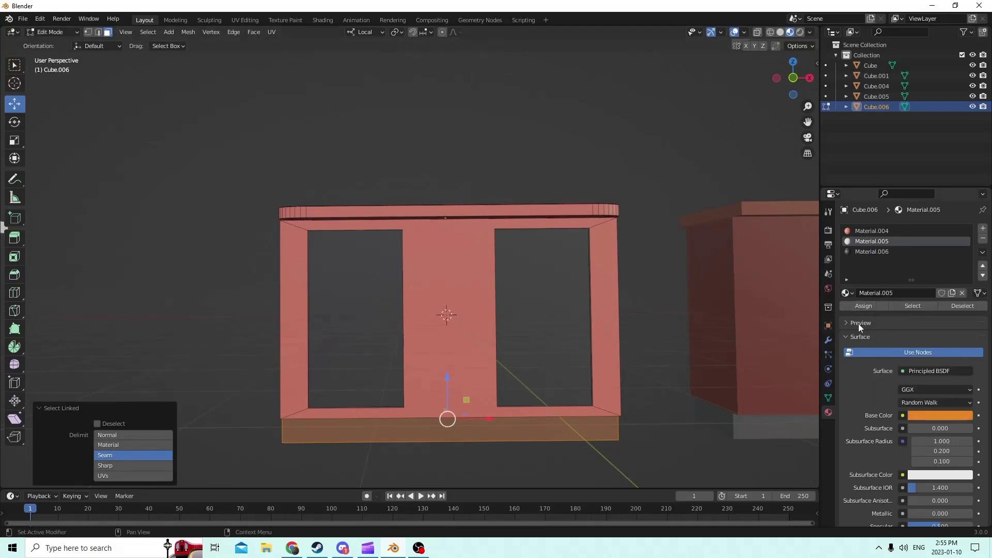
pyautogui.moveTo(640, 157); pyautogui.dragTo(625, 227, button='middle')
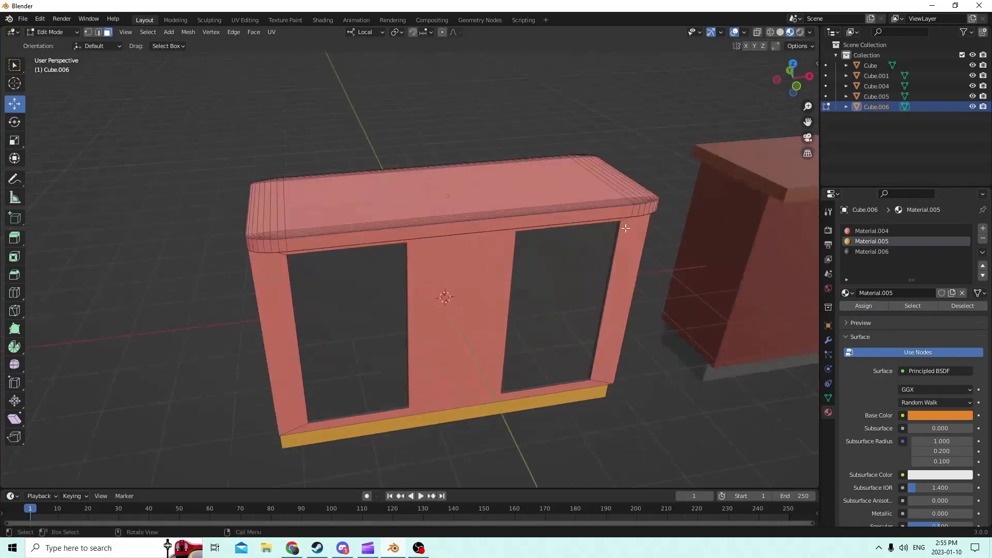
# Step: Add a fourth material with a blue-violet base color, assign it to the rounded-top cabinet's top, and leave Edit Mode
pyautogui.press('l')
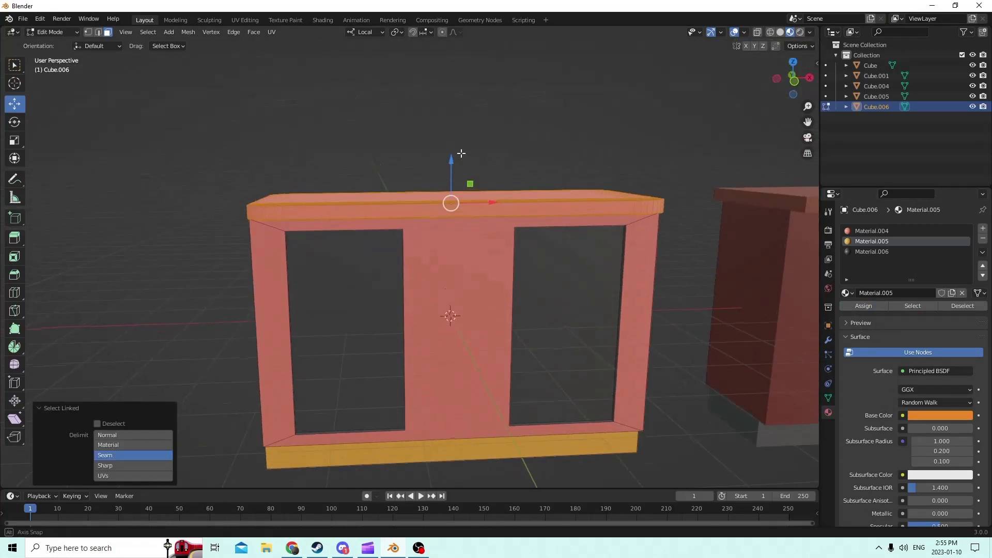
pyautogui.click(983, 228)
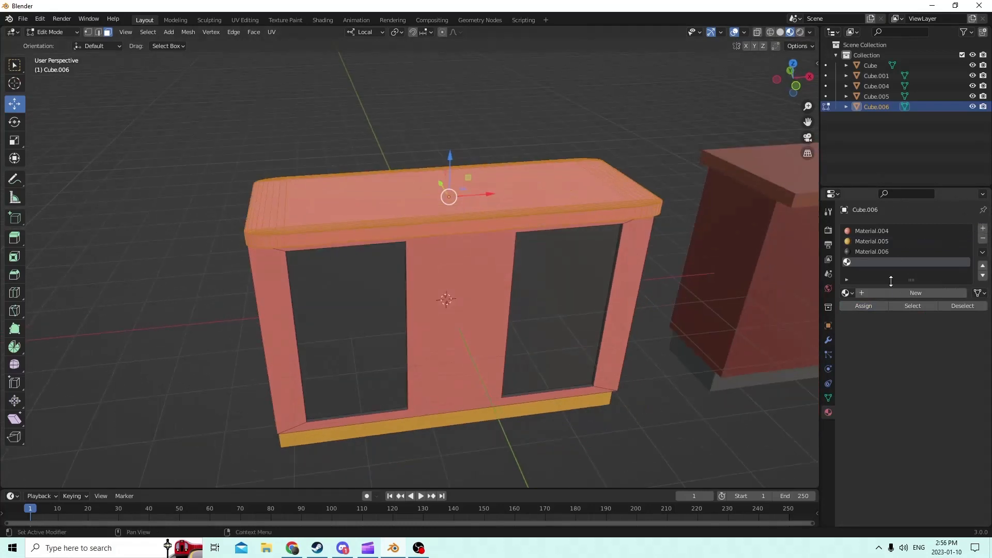
pyautogui.click(895, 292)
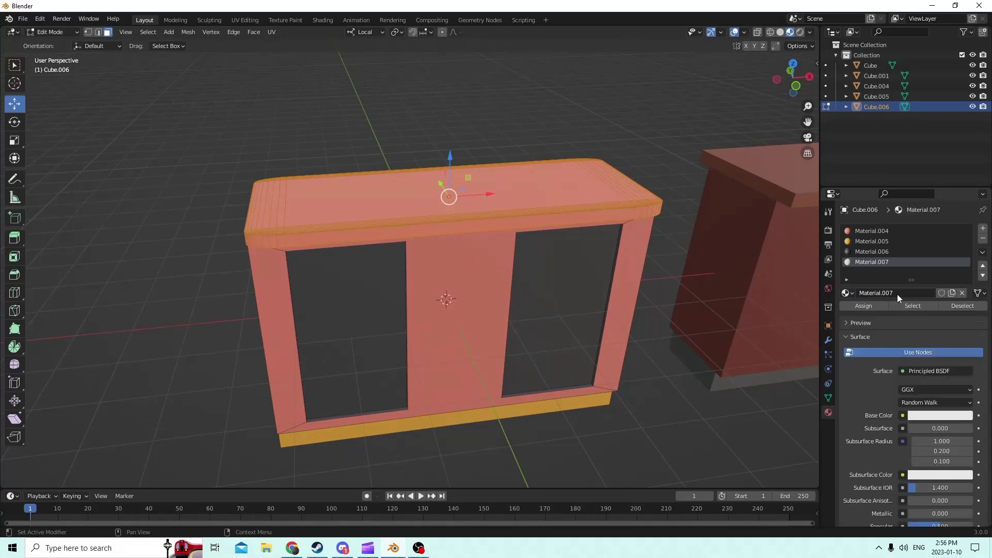
pyautogui.click(928, 416)
pyautogui.moveTo(916, 306); pyautogui.dragTo(941, 292)
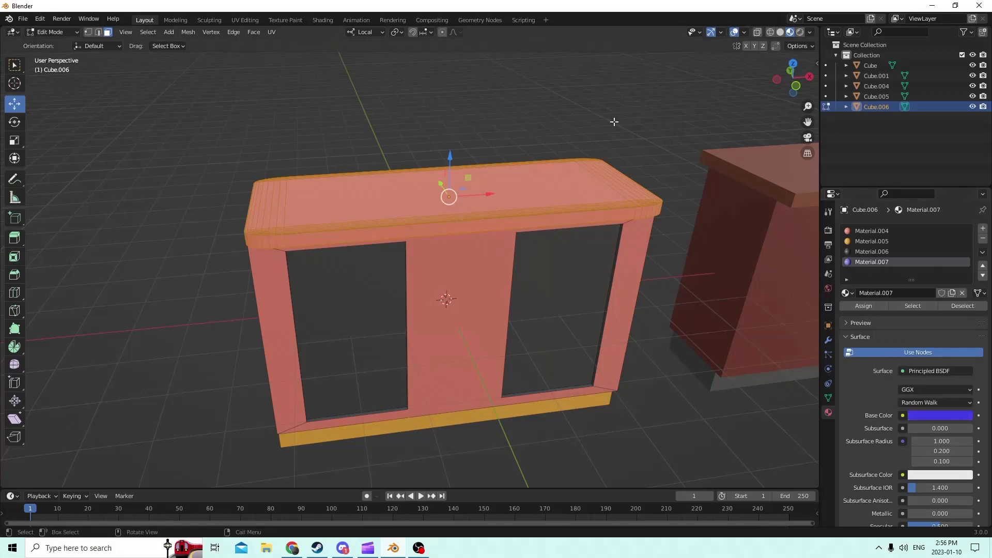
pyautogui.click(863, 306)
pyautogui.moveTo(734, 155); pyautogui.dragTo(686, 73, button='middle')
pyautogui.moveTo(588, 135); pyautogui.dragTo(407, 221, button='middle')
pyautogui.click(403, 229)
pyautogui.click(398, 218)
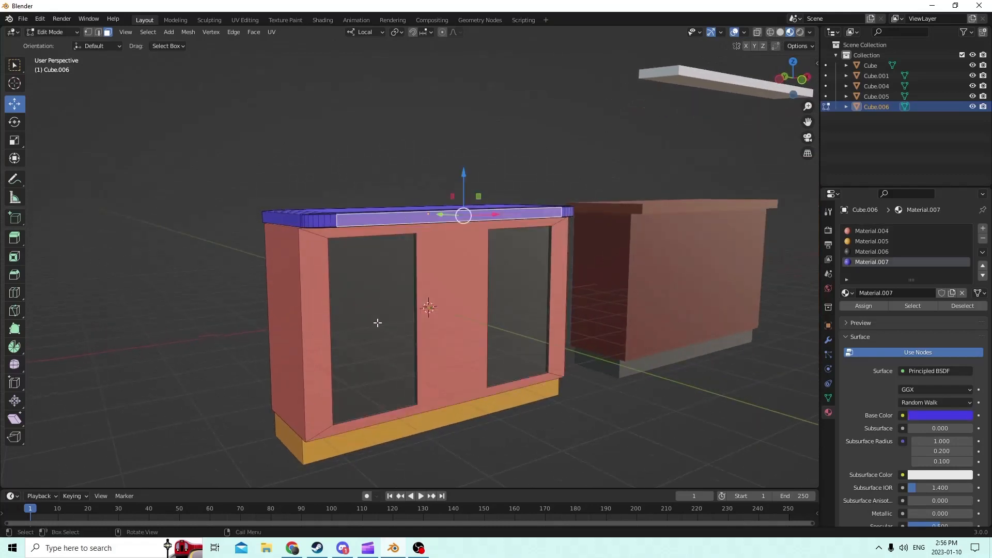
pyautogui.moveTo(500, 188); pyautogui.dragTo(469, 206, button='middle')
pyautogui.press('Tab')
# Step: Create a first material for the single-panel cabinet in Edit Mode and set its base color to light red
pyautogui.scroll(-2, 453, 158)
pyautogui.moveTo(453, 158); pyautogui.dragTo(330, 222, button='middle')
pyautogui.scroll(-2, 417, 178)
pyautogui.click(321, 214)
pyautogui.press('Tab')
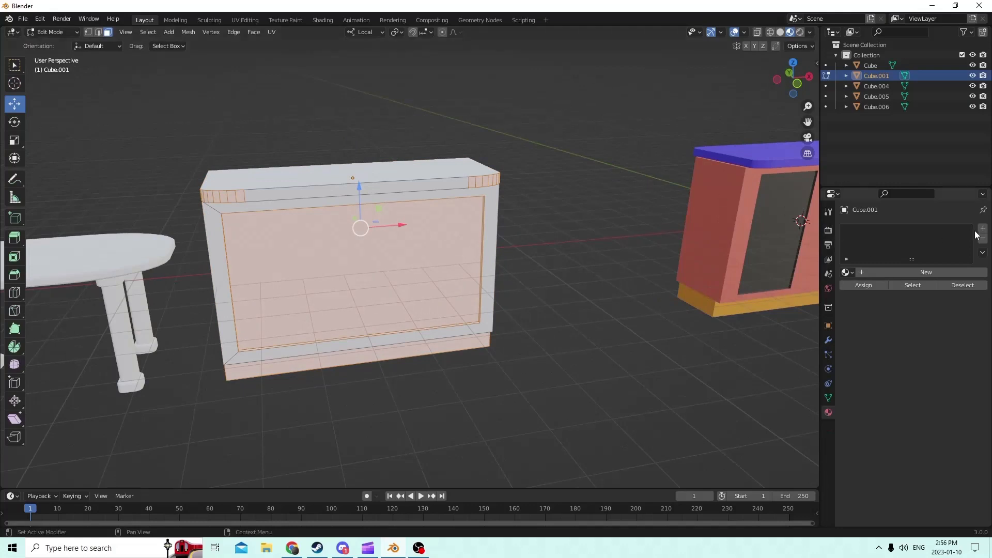
pyautogui.click(928, 270)
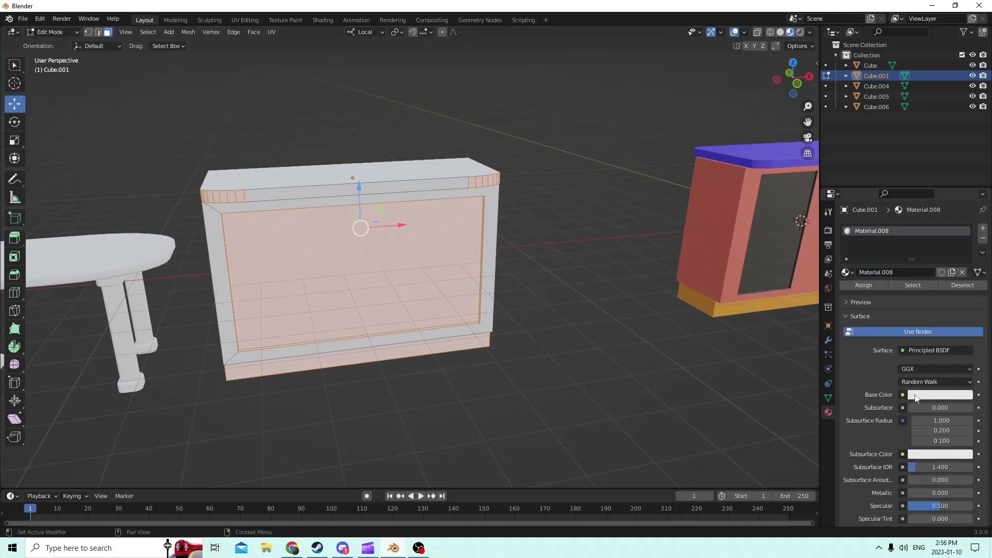
pyautogui.click(917, 396)
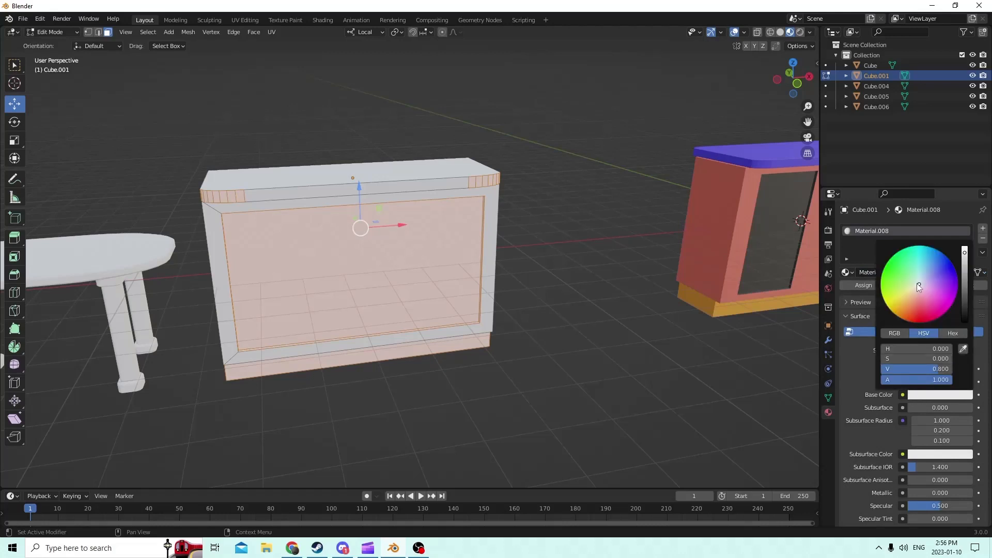
pyautogui.moveTo(918, 286)
pyautogui.mouseDown()
pyautogui.moveTo(928, 305)
pyautogui.moveTo(914, 306)
pyautogui.mouseUp()
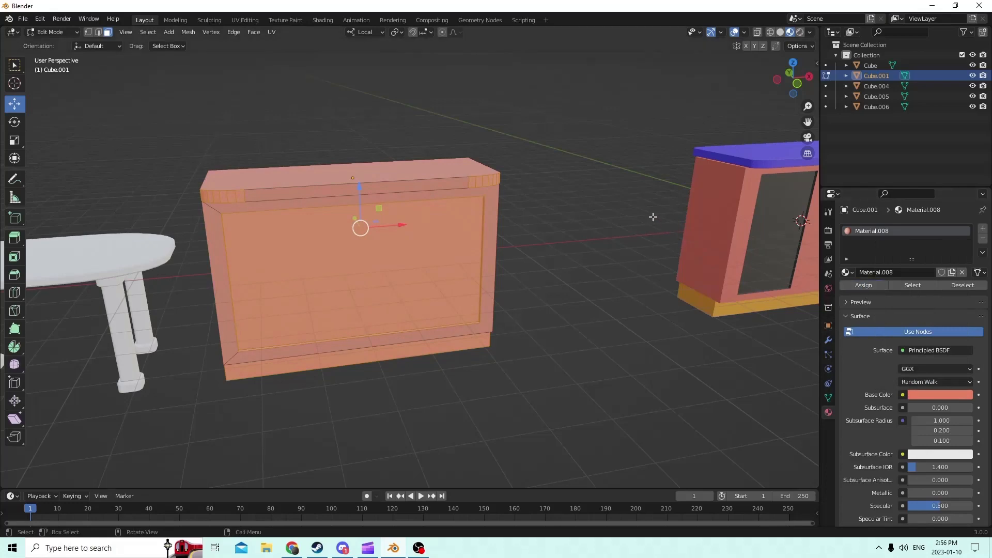
pyautogui.scroll(3, 646, 216)
pyautogui.moveTo(640, 215); pyautogui.dragTo(423, 222, button='middle')
pyautogui.click(443, 223)
pyautogui.click(40, 19)
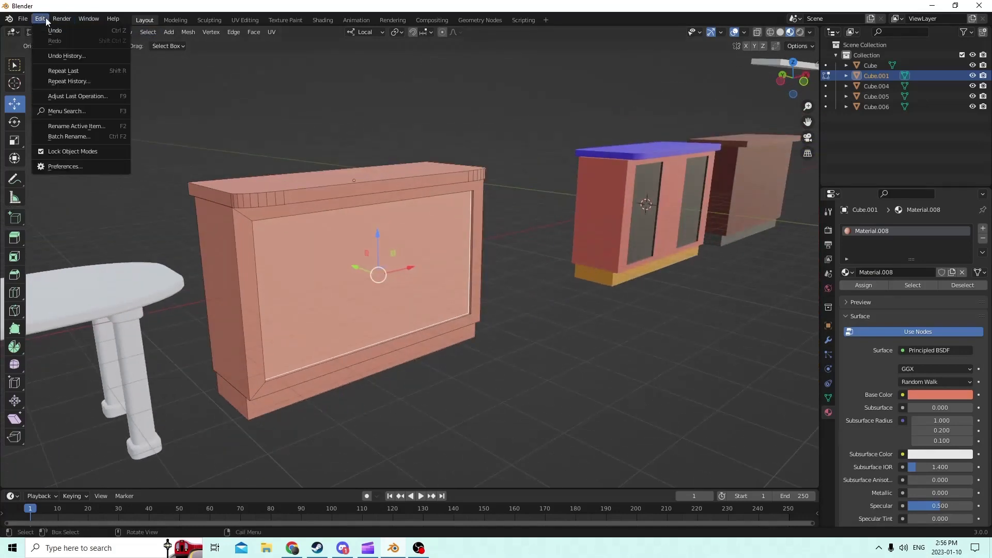
pyautogui.click(54, 30)
pyautogui.click(40, 19)
pyautogui.click(55, 31)
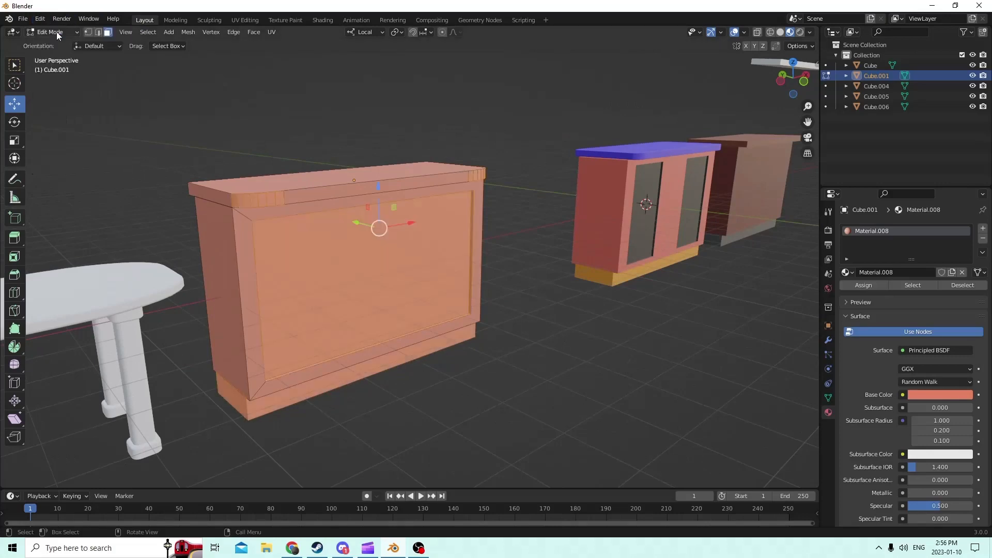
# Step: Add a second material with a near-black base color and assign it to the single-panel cabinet's selected panel, base and rounded corner faces
pyautogui.moveTo(557, 104); pyautogui.dragTo(683, 145, button='middle')
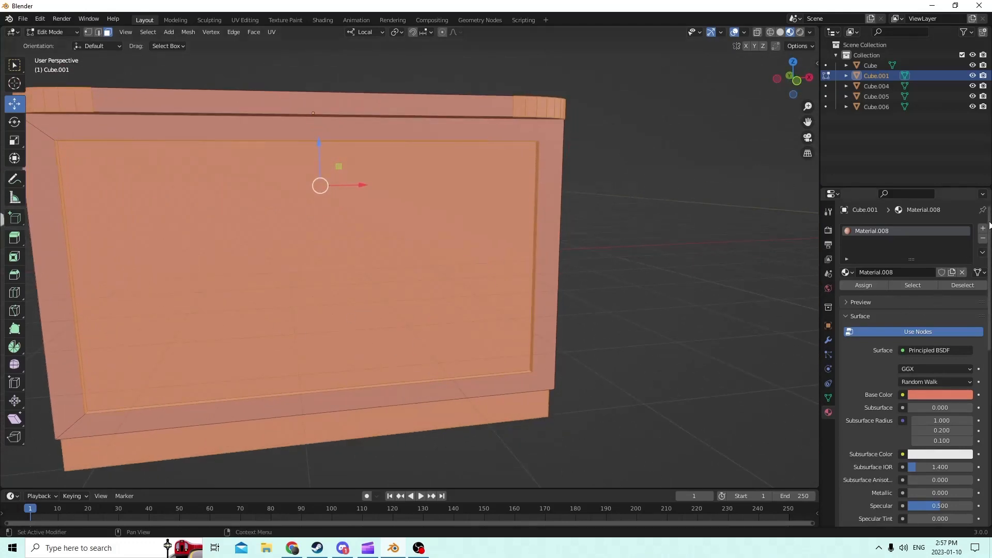
pyautogui.click(983, 230)
pyautogui.click(914, 293)
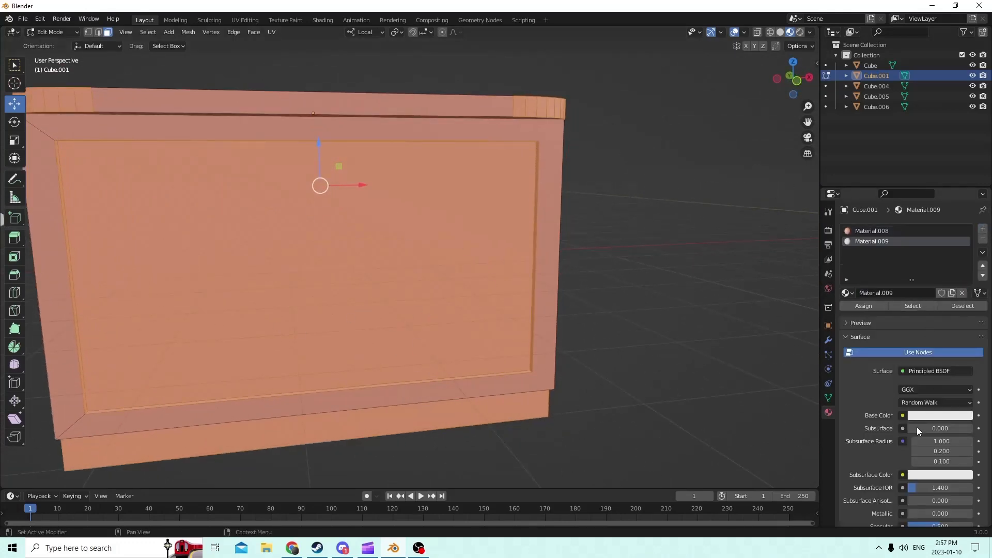
pyautogui.click(925, 416)
pyautogui.moveTo(967, 287); pyautogui.dragTo(965, 342)
pyautogui.click(868, 307)
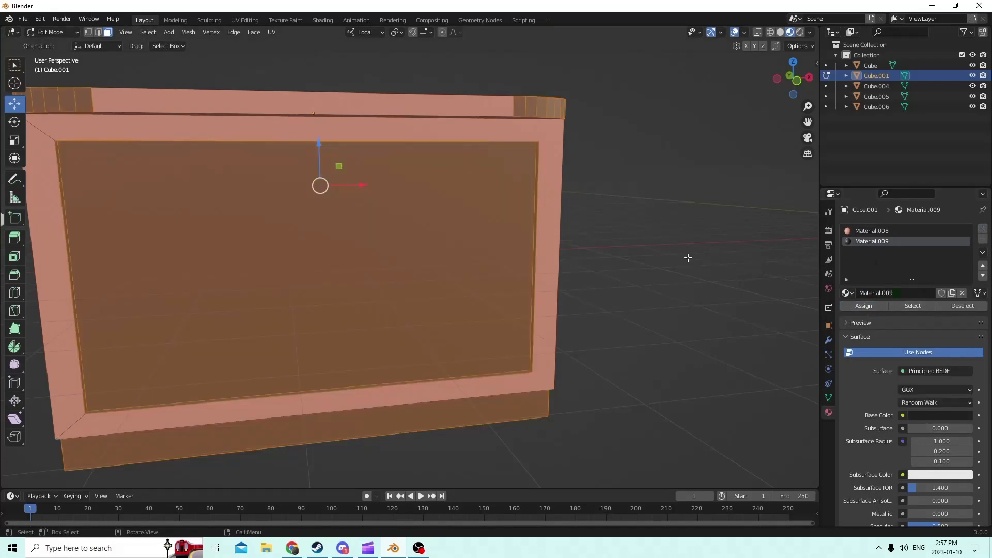
# Step: Add a third material with a bright red base color and assign it to only the single-panel cabinet's base
pyautogui.moveTo(687, 257); pyautogui.dragTo(673, 242, button='middle')
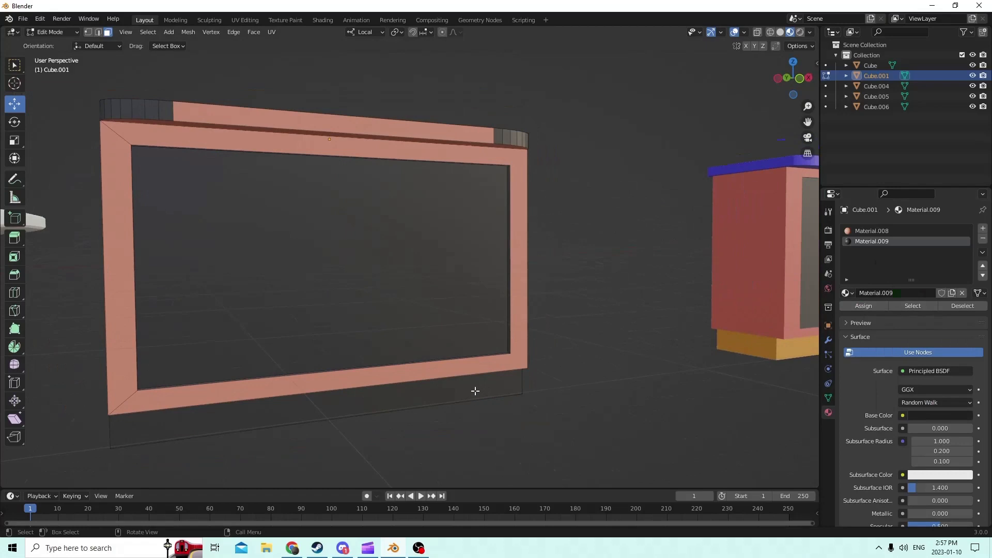
pyautogui.press('l')
pyautogui.moveTo(707, 198); pyautogui.dragTo(682, 209, button='middle')
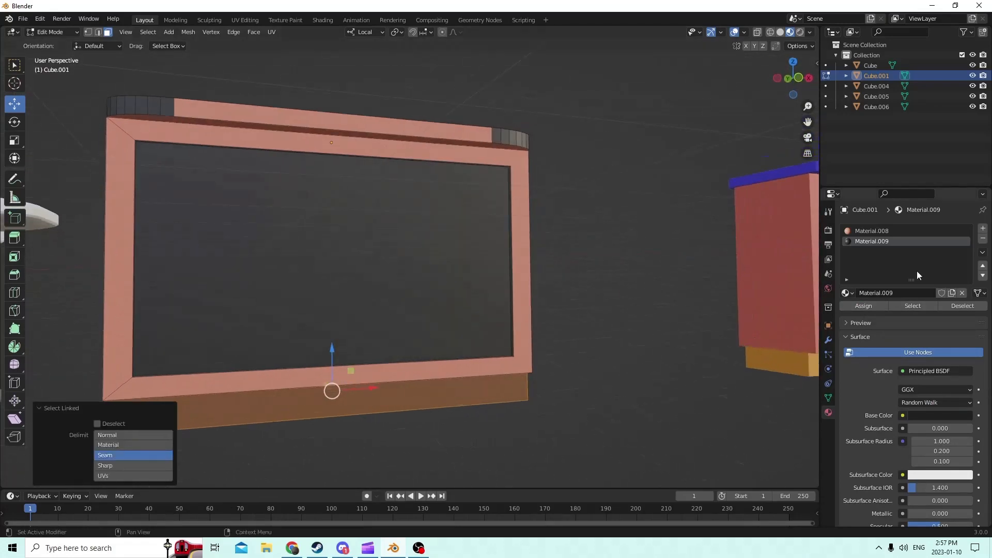
pyautogui.click(978, 229)
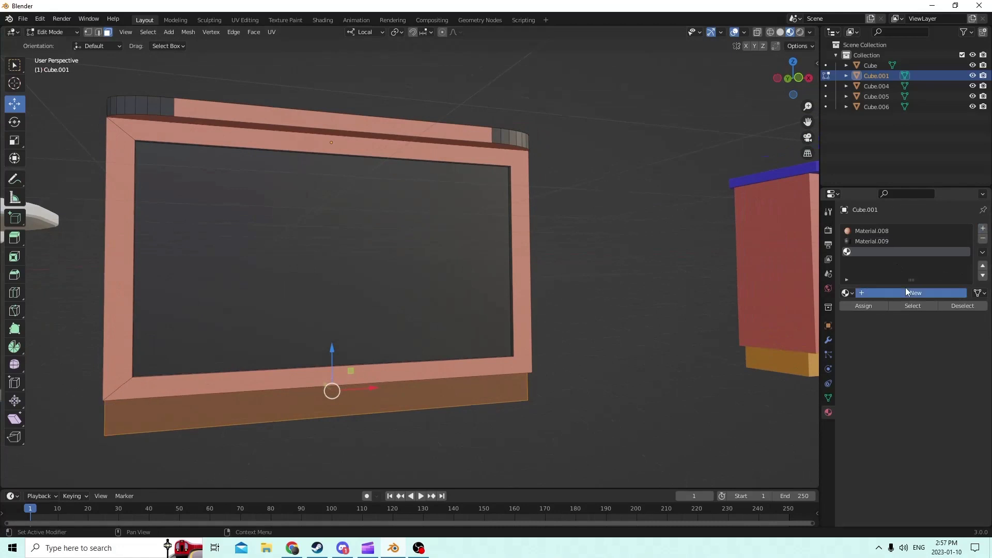
pyautogui.click(906, 292)
pyautogui.click(924, 417)
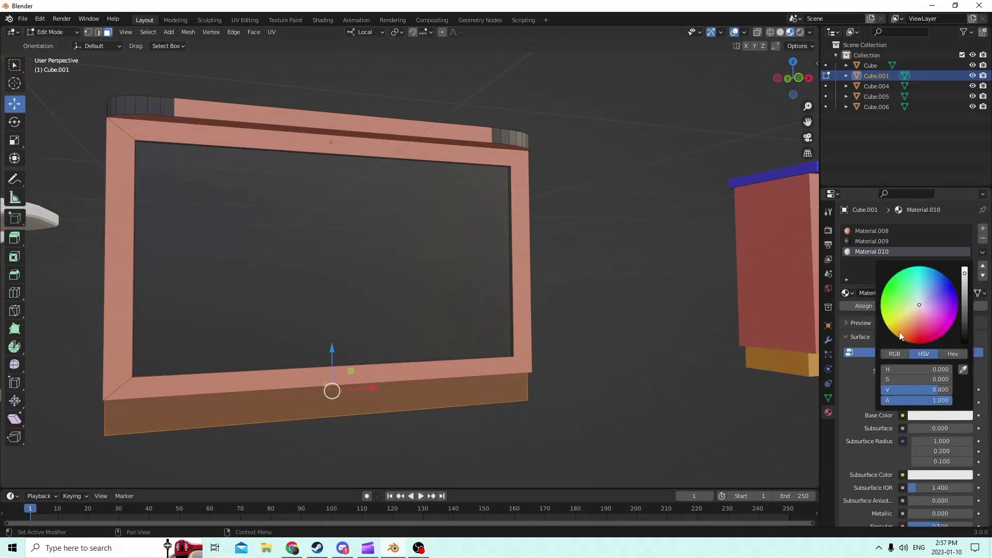
pyautogui.click(921, 306)
pyautogui.moveTo(920, 306); pyautogui.dragTo(917, 339)
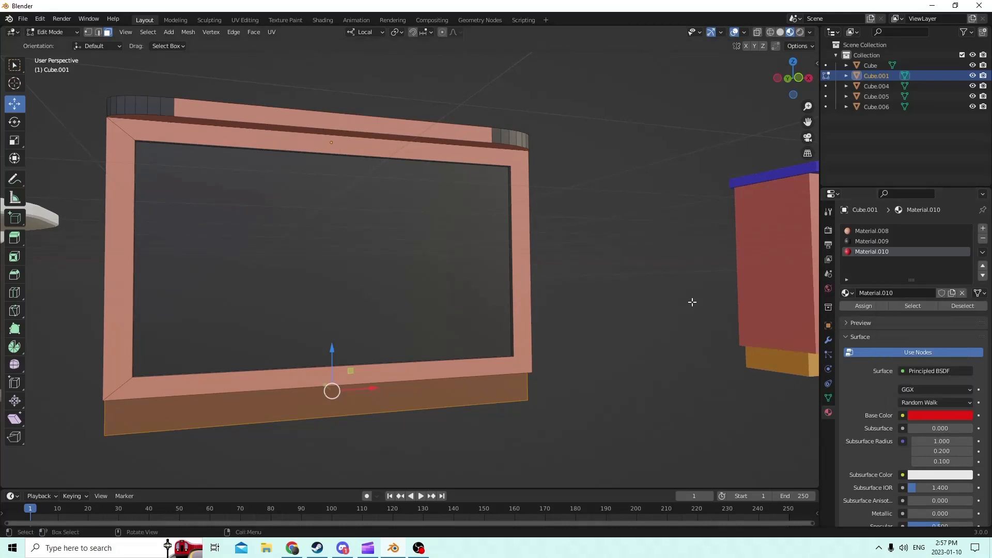
pyautogui.click(639, 252)
# Step: Add a fourth material with a bright green base color and assign it to the single-panel cabinet's whole top
pyautogui.moveTo(640, 252); pyautogui.dragTo(538, 279, button='middle')
pyautogui.press('l')
pyautogui.moveTo(433, 144); pyautogui.dragTo(457, 133, button='middle')
pyautogui.click(982, 229)
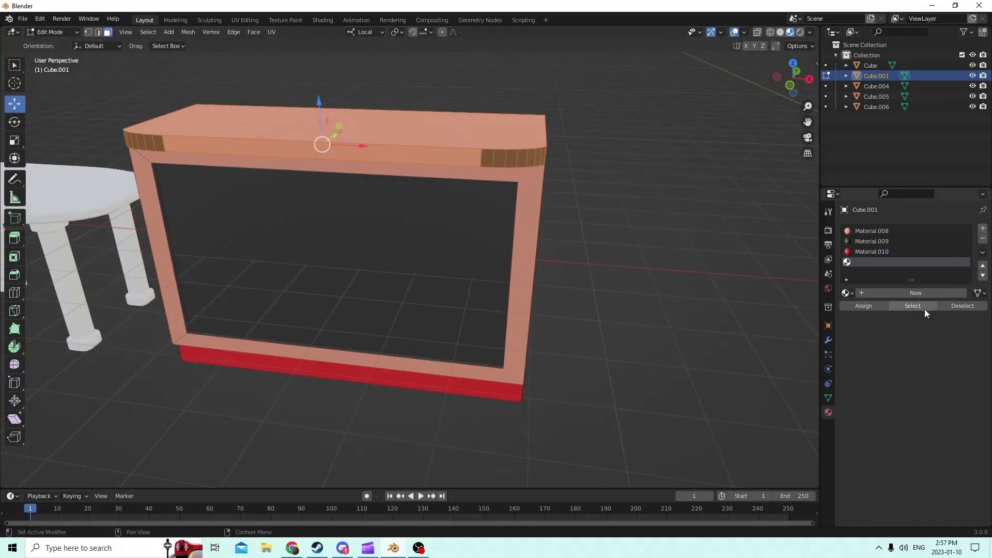
pyautogui.click(915, 294)
pyautogui.click(915, 416)
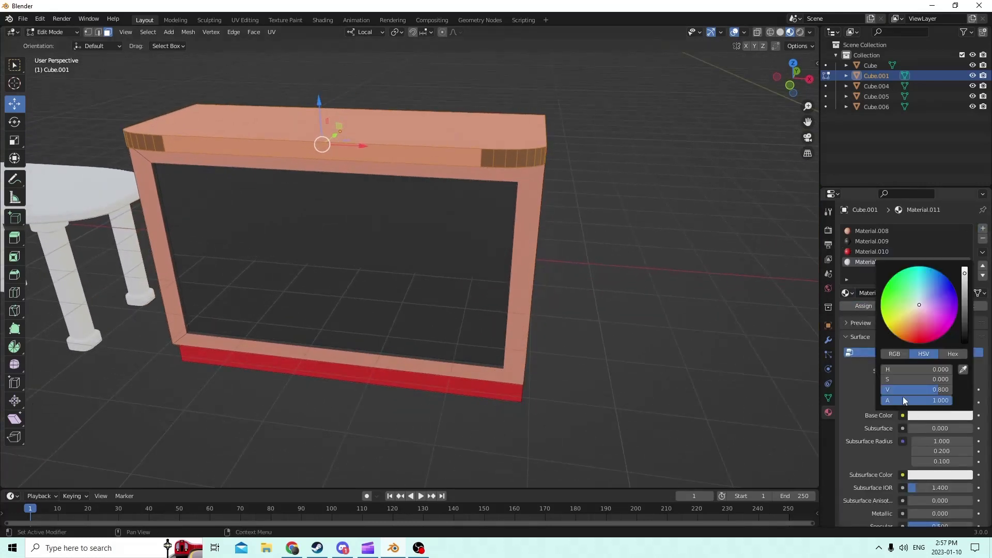
pyautogui.moveTo(918, 301); pyautogui.dragTo(897, 293)
pyautogui.click(863, 306)
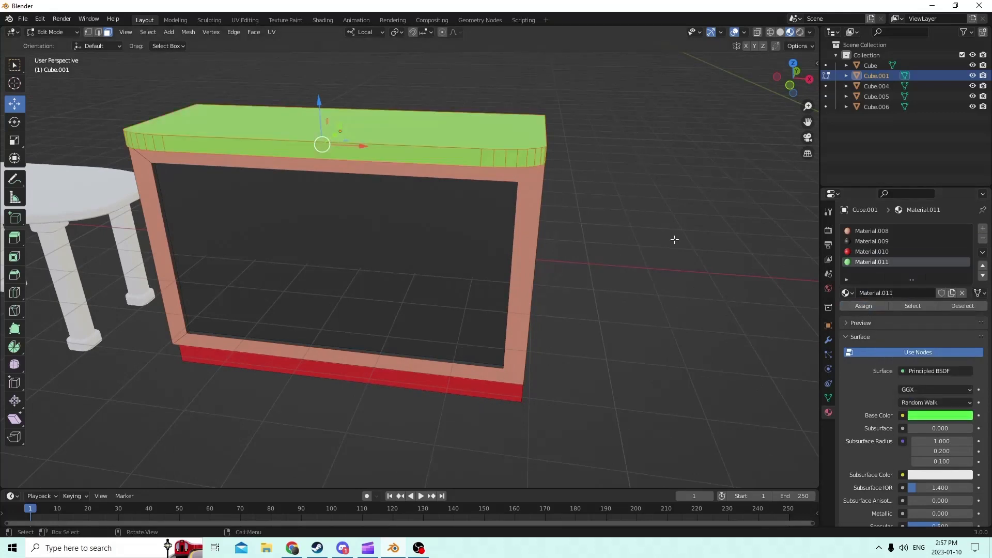
pyautogui.click(636, 236)
# Step: Select the rounded corner faces at both ends of the green top and assign them a fifth material with a grey base color
pyautogui.moveTo(635, 237); pyautogui.dragTo(587, 248, button='middle')
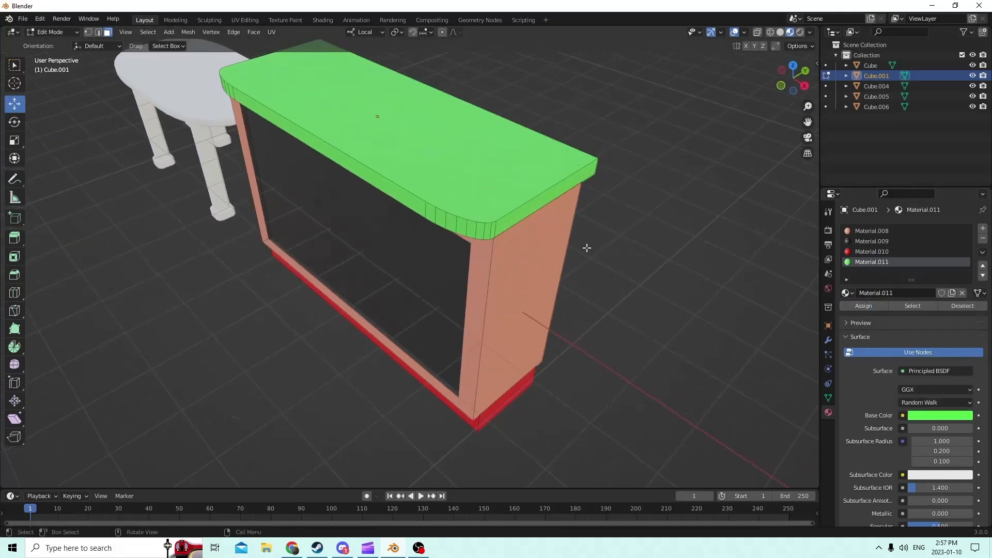
pyautogui.click(432, 210)
pyautogui.moveTo(432, 210); pyautogui.dragTo(465, 215, button='middle')
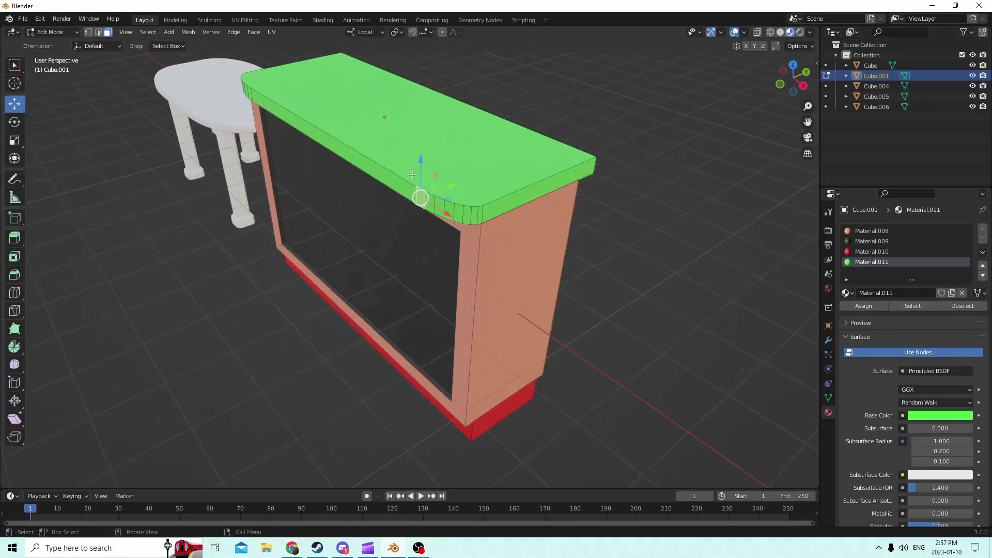
pyautogui.keyDown('ctrl'); pyautogui.click(478, 211); pyautogui.keyUp('ctrl')
pyautogui.click(425, 197)
pyautogui.keyDown('ctrl'); pyautogui.click(452, 210); pyautogui.keyUp('ctrl')
pyautogui.moveTo(452, 209); pyautogui.dragTo(301, 256, button='middle')
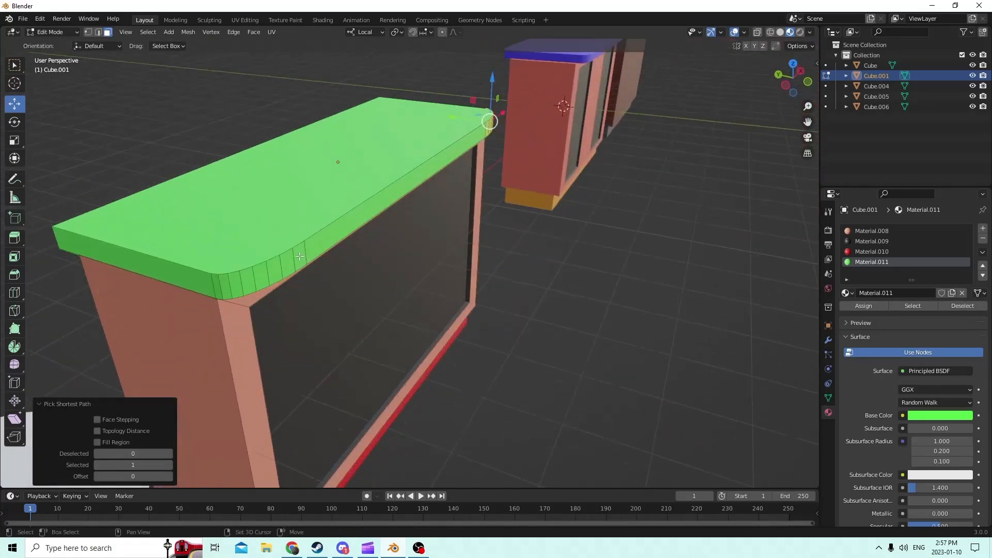
pyautogui.click(300, 256)
pyautogui.keyDown('ctrl'); pyautogui.click(219, 294); pyautogui.keyUp('ctrl')
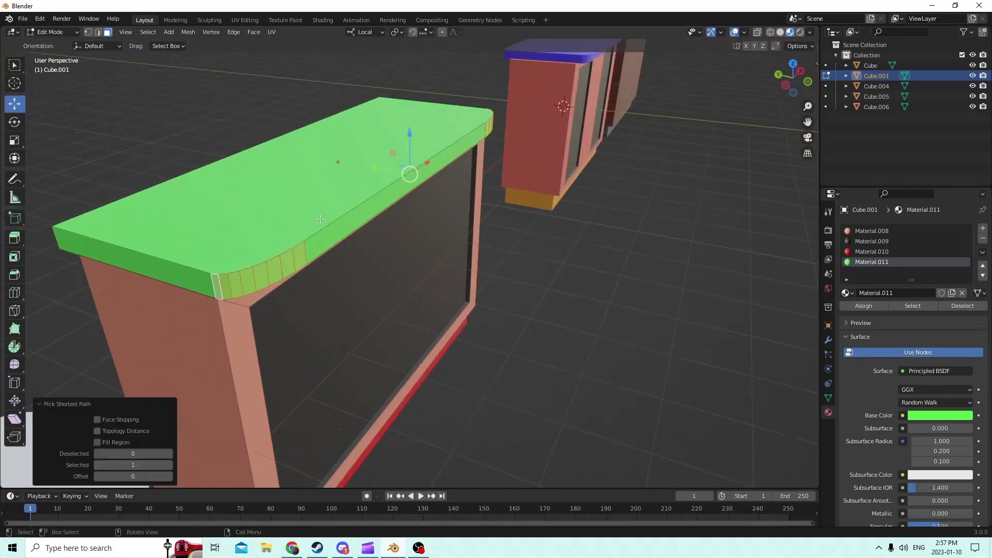
pyautogui.moveTo(320, 219); pyautogui.dragTo(495, 206, button='middle')
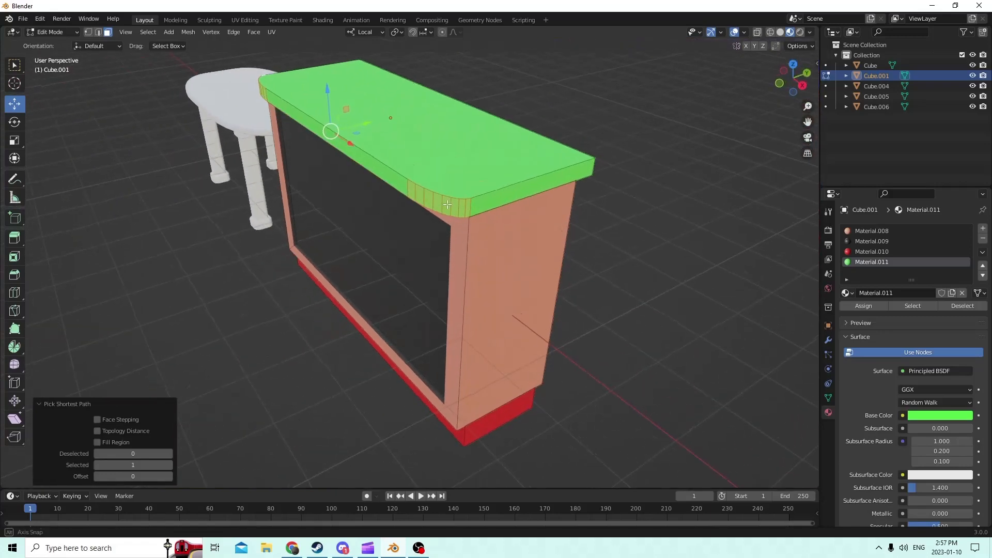
pyautogui.click(982, 228)
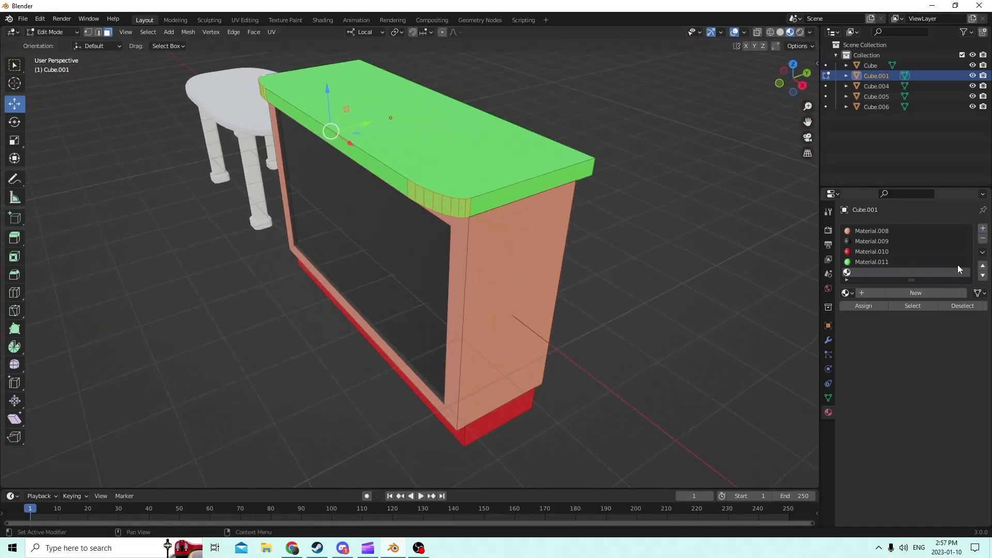
pyautogui.click(930, 293)
pyautogui.click(922, 415)
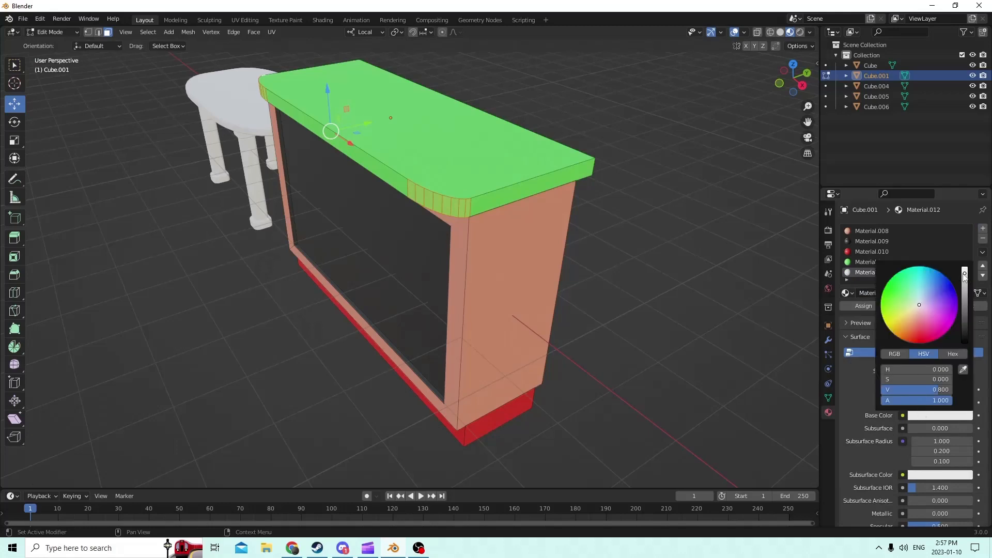
pyautogui.moveTo(964, 273); pyautogui.dragTo(964, 303)
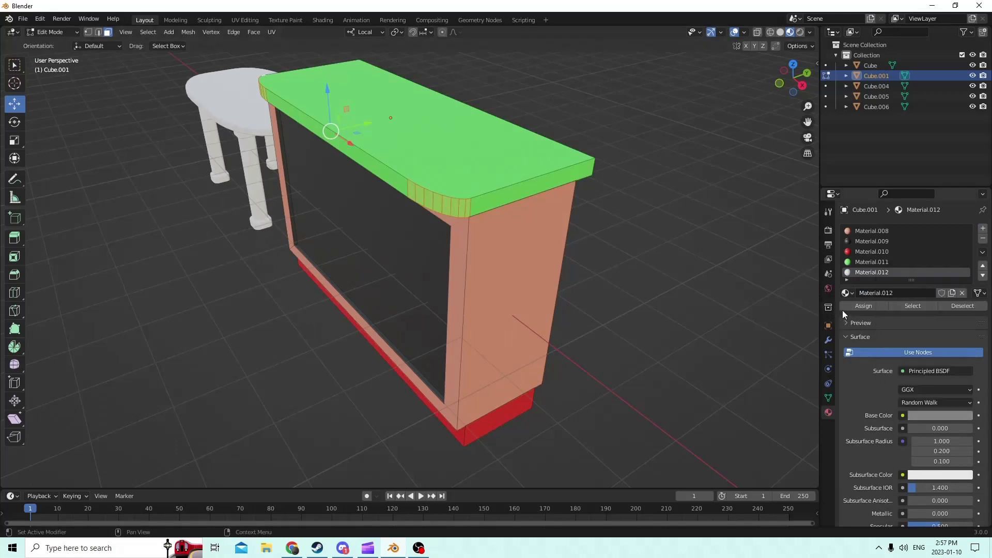
pyautogui.click(863, 306)
# Step: Return to Object Mode and slide the green-topped cabinet along its local X axis toward the blue-topped cabinet
pyautogui.moveTo(603, 228); pyautogui.dragTo(647, 204, button='middle')
pyautogui.scroll(-6, 647, 204)
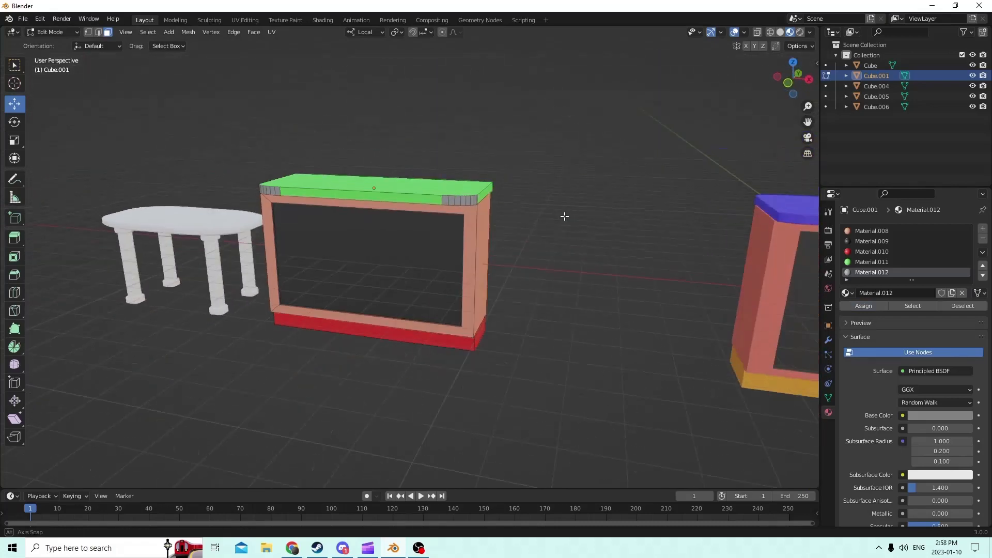
pyautogui.moveTo(771, 179); pyautogui.dragTo(621, 139, button='middle')
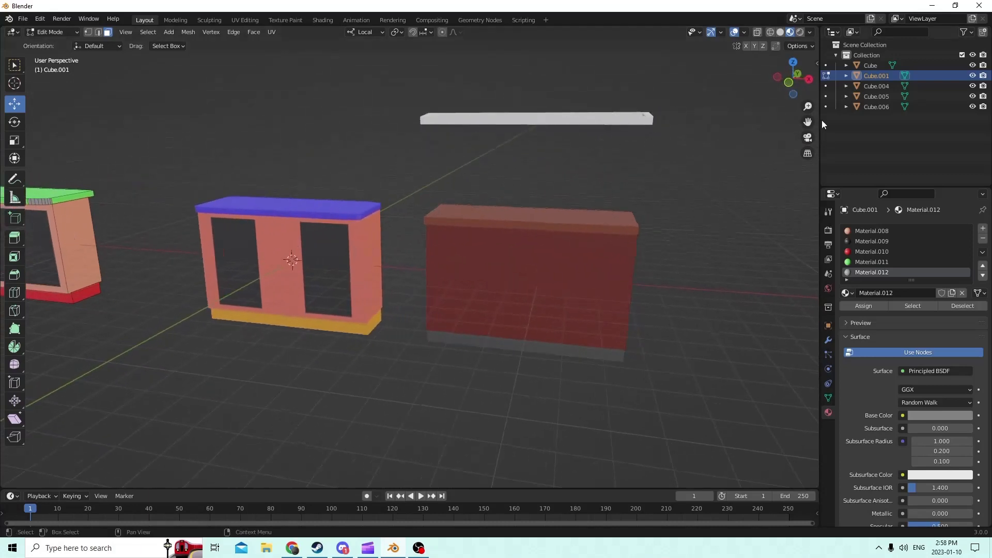
pyautogui.moveTo(807, 122); pyautogui.dragTo(438, 121)
pyautogui.moveTo(438, 121); pyautogui.dragTo(444, 147, button='middle')
pyautogui.click(208, 225)
pyautogui.moveTo(248, 213); pyautogui.dragTo(213, 191, button='middle')
pyautogui.press('Tab')
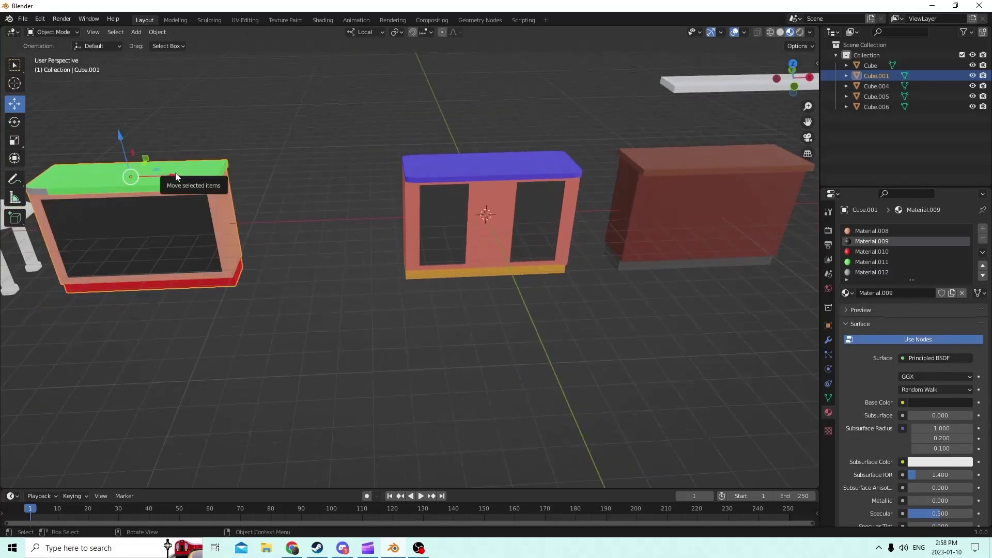
pyautogui.moveTo(174, 174); pyautogui.dragTo(277, 176)
pyautogui.moveTo(250, 172)
pyautogui.mouseDown(button='middle')
pyautogui.moveTo(277, 177)
pyautogui.moveTo(244, 169)
pyautogui.mouseUp(button='middle')
pyautogui.moveTo(259, 170); pyautogui.dragTo(283, 170)
pyautogui.moveTo(304, 141); pyautogui.dragTo(248, 104, button='middle')
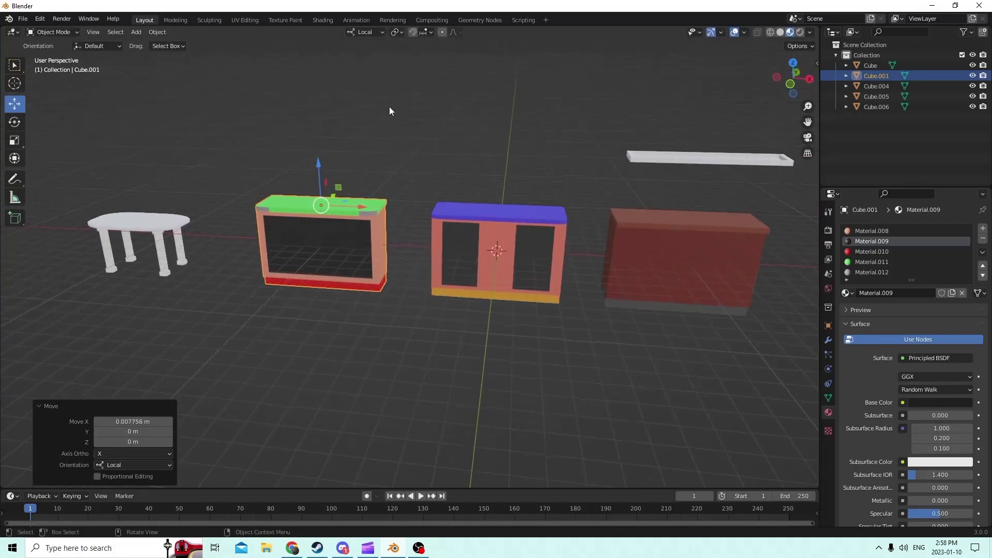
# Step: Move the green-topped cabinet about 0.0056 m further along its local X axis to even out the spacing between the cabinets
pyautogui.scroll(4, 397, 110)
pyautogui.moveTo(458, 135); pyautogui.dragTo(345, 217, button='middle')
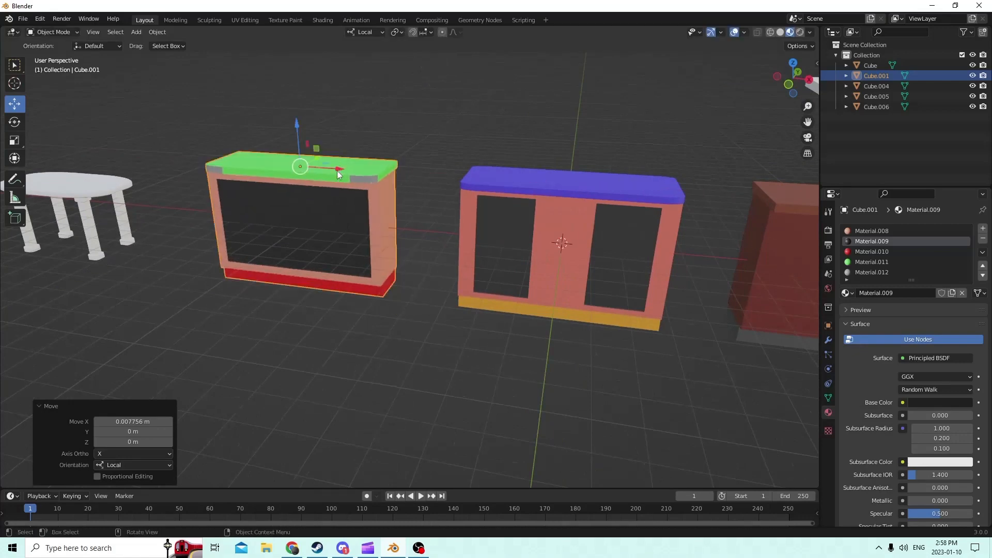
pyautogui.moveTo(340, 169); pyautogui.dragTo(355, 173)
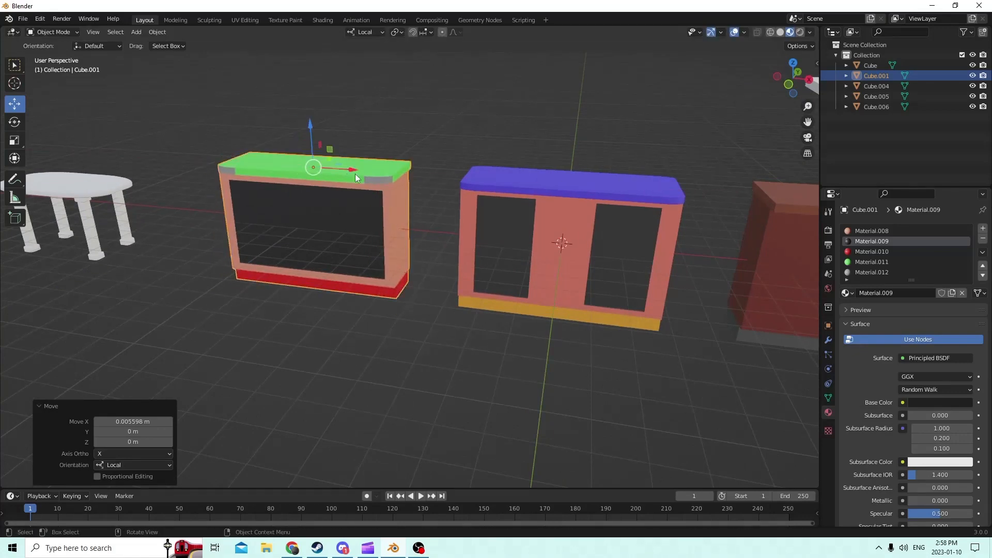
pyautogui.moveTo(357, 174)
pyautogui.mouseDown(button='middle')
pyautogui.moveTo(429, 189)
pyautogui.moveTo(362, 169)
pyautogui.mouseUp(button='middle')
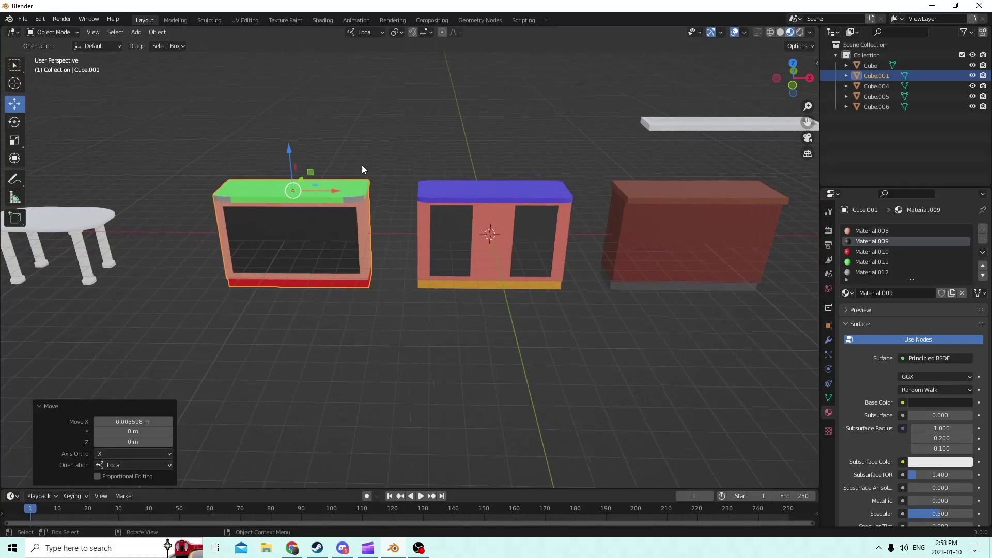